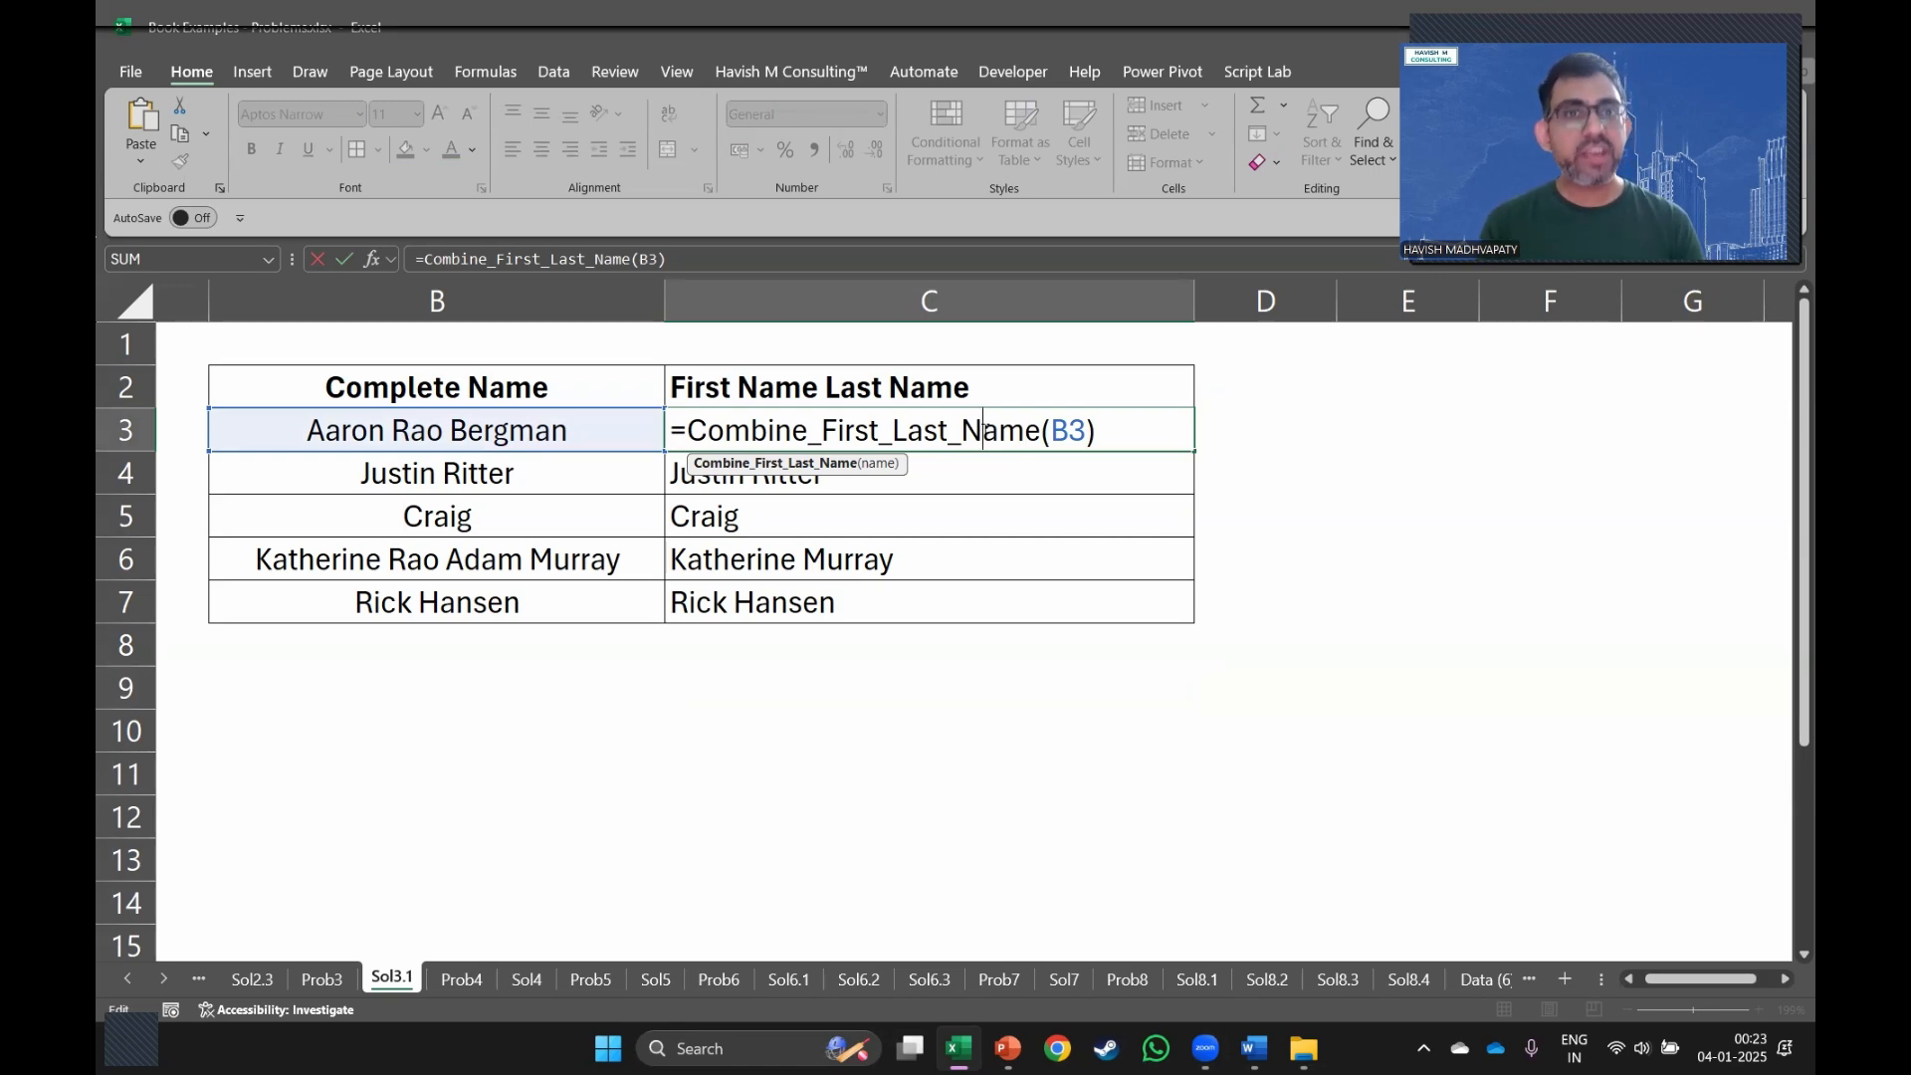
Examine the Combine_First_Last_Name formula in C3 and compare the complete names with the extracted first and last names.
{"action": "left_click", "coordinate": [982, 428]}
{"action": "left_click_drag", "start_coordinate": [1122, 420], "coordinate": [632, 427]}
{"action": "key", "text": "Return"}
{"action": "left_click", "coordinate": [948, 517]}
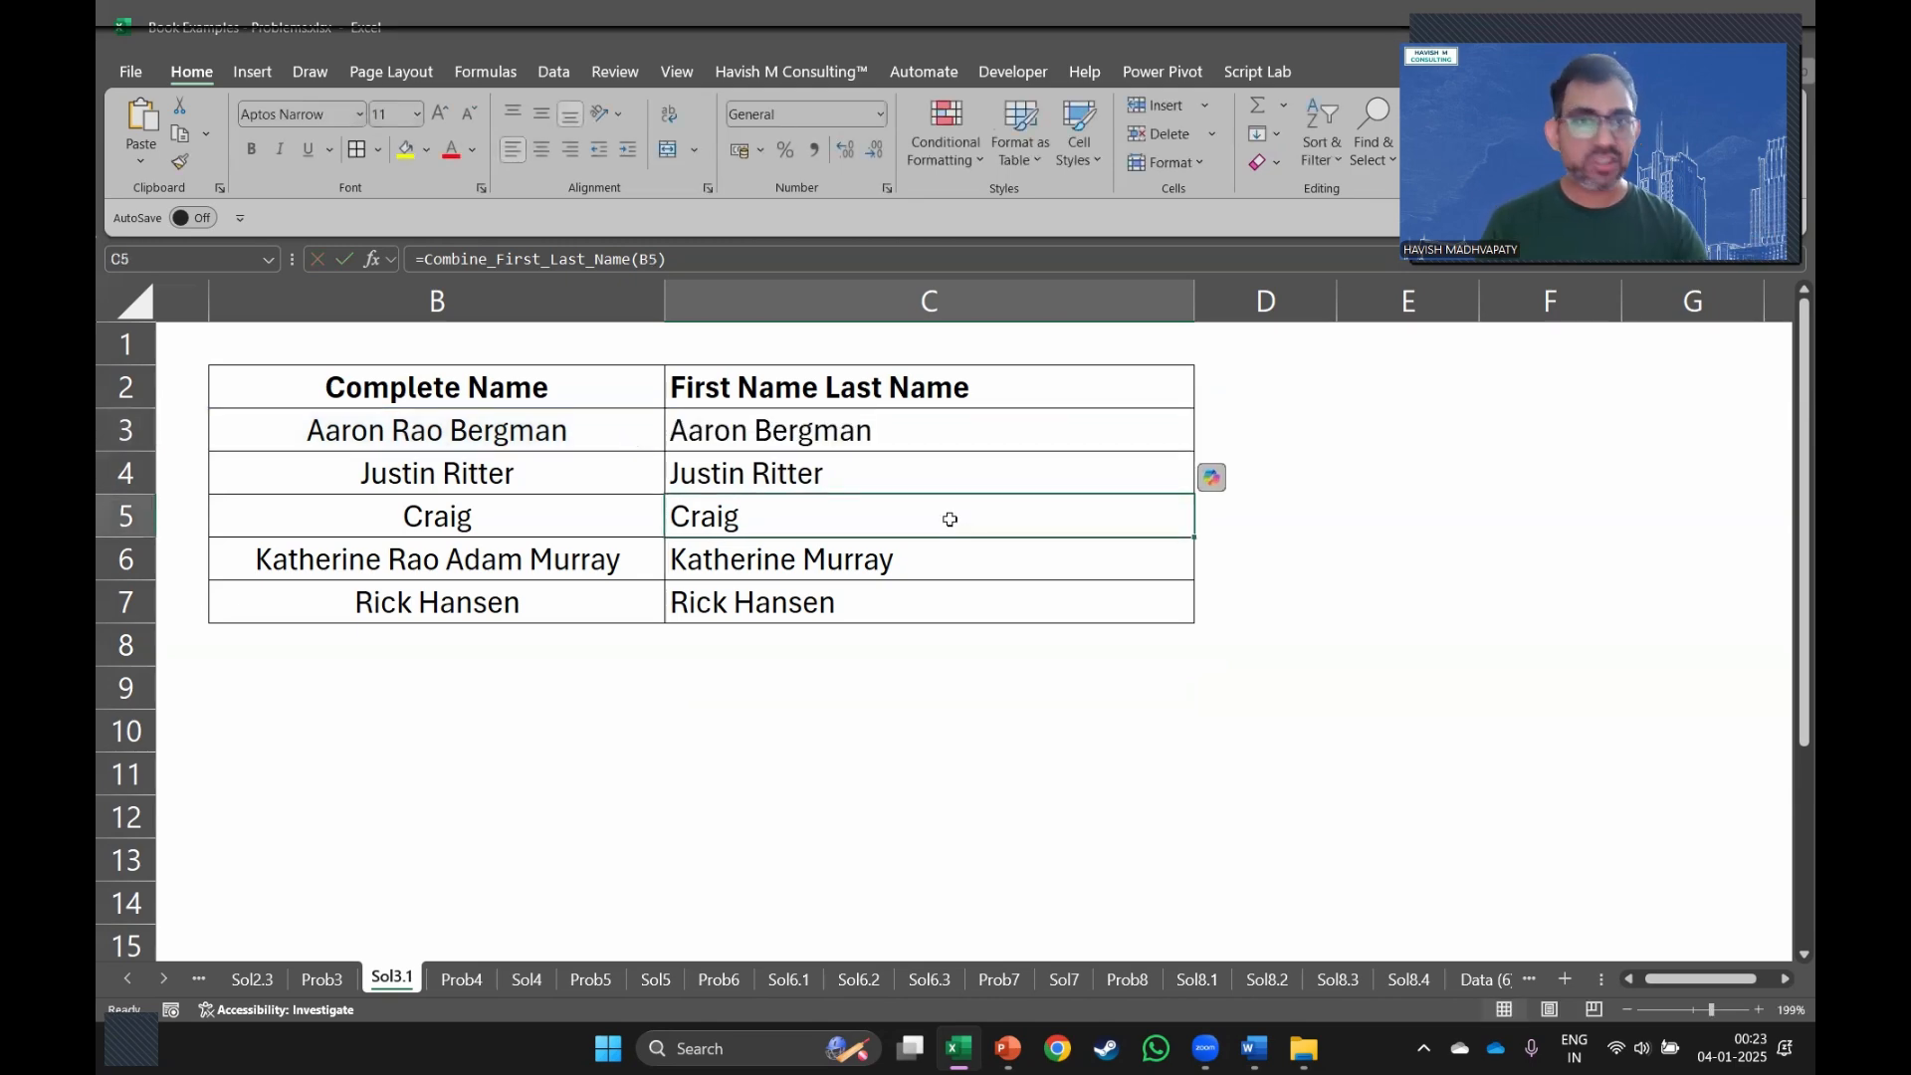
{"action": "left_click", "coordinate": [498, 459]}
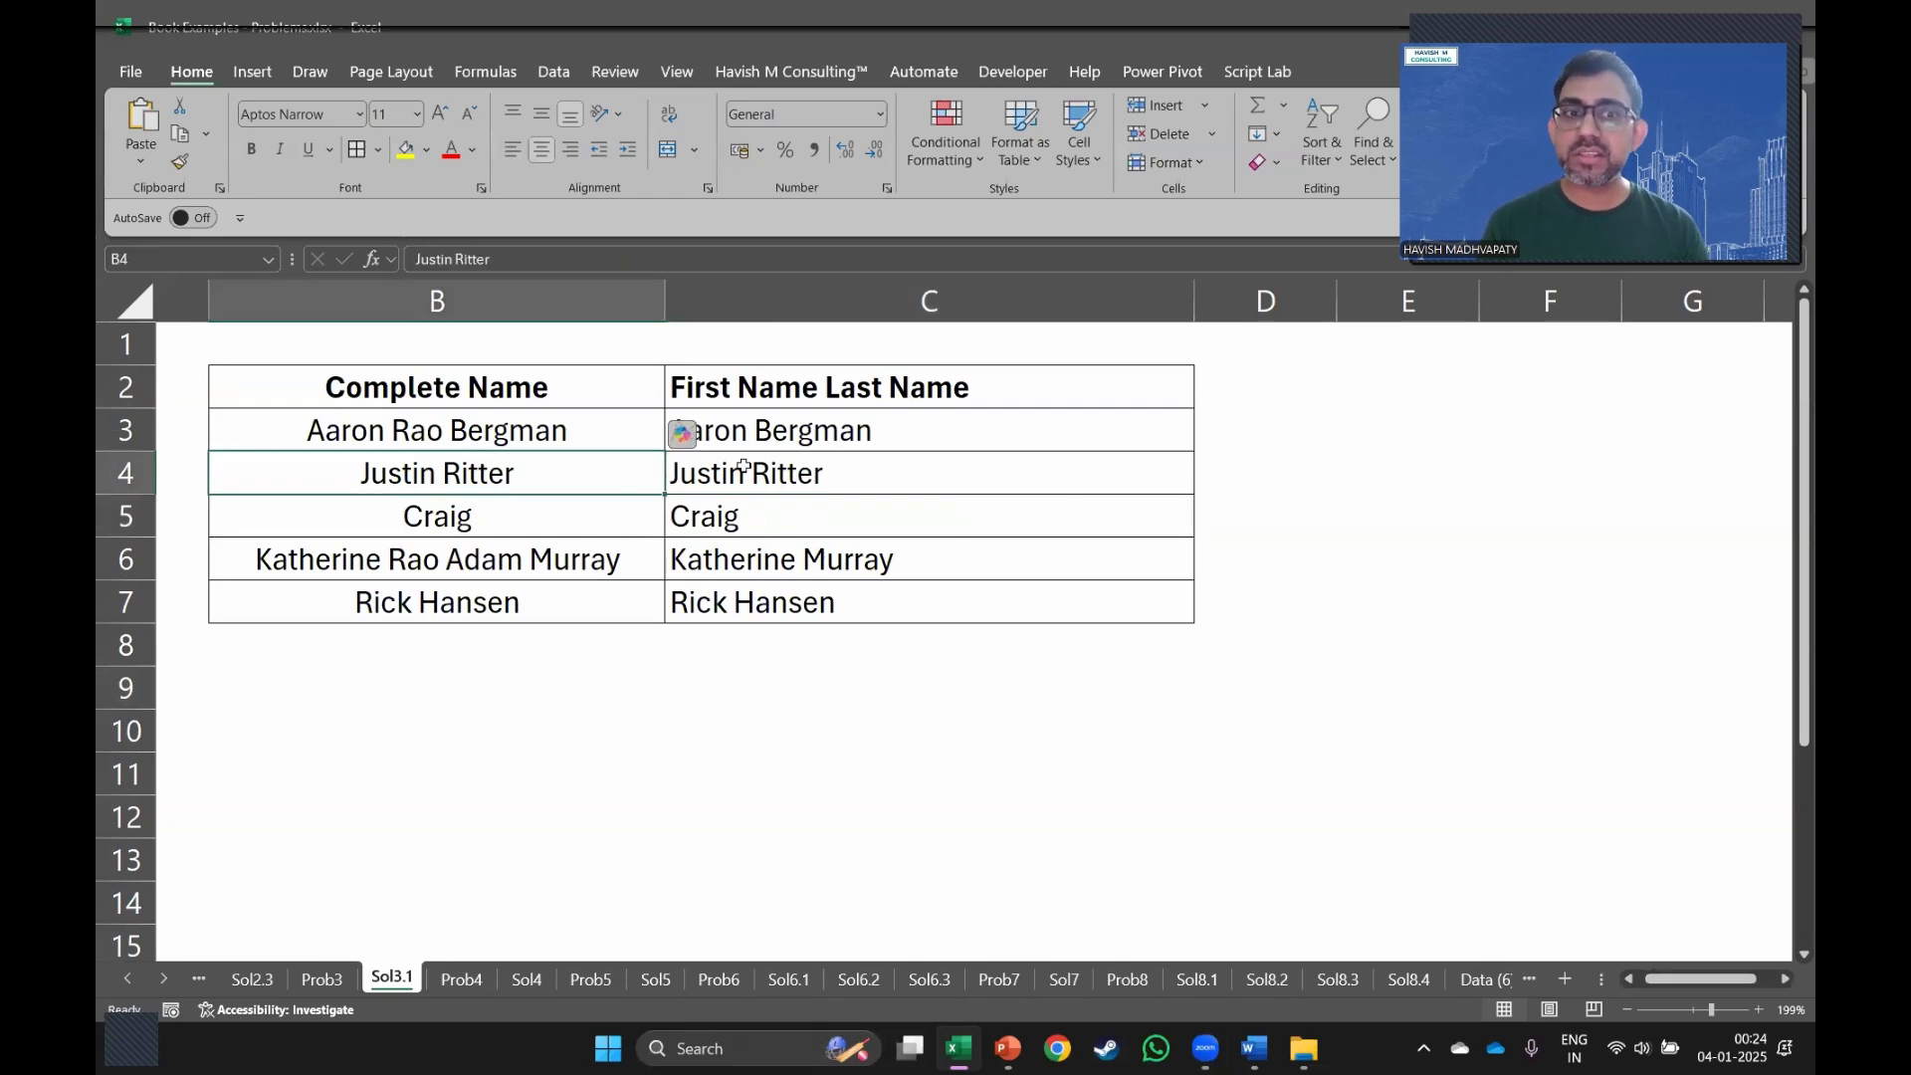
{"action": "left_click", "coordinate": [649, 431]}
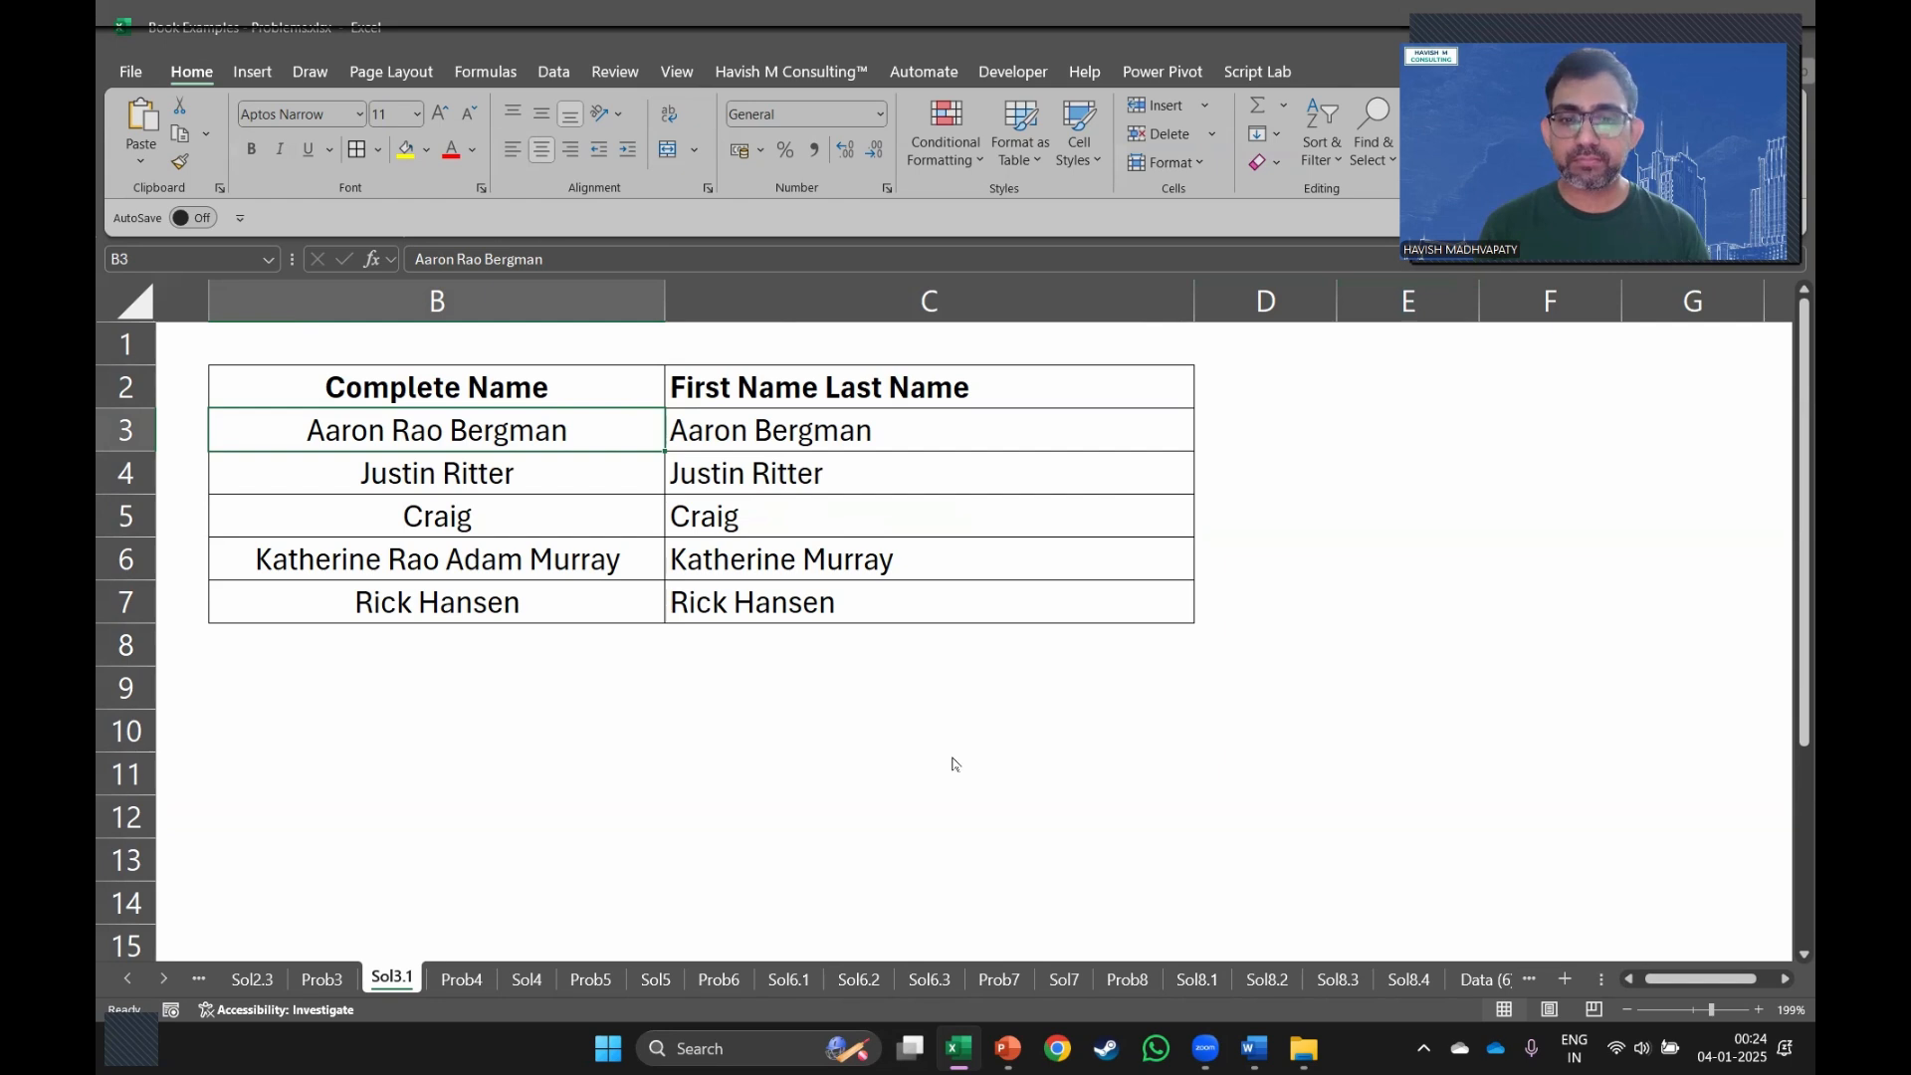
{"action": "left_click_drag", "start_coordinate": [952, 758], "coordinate": [1013, 671]}
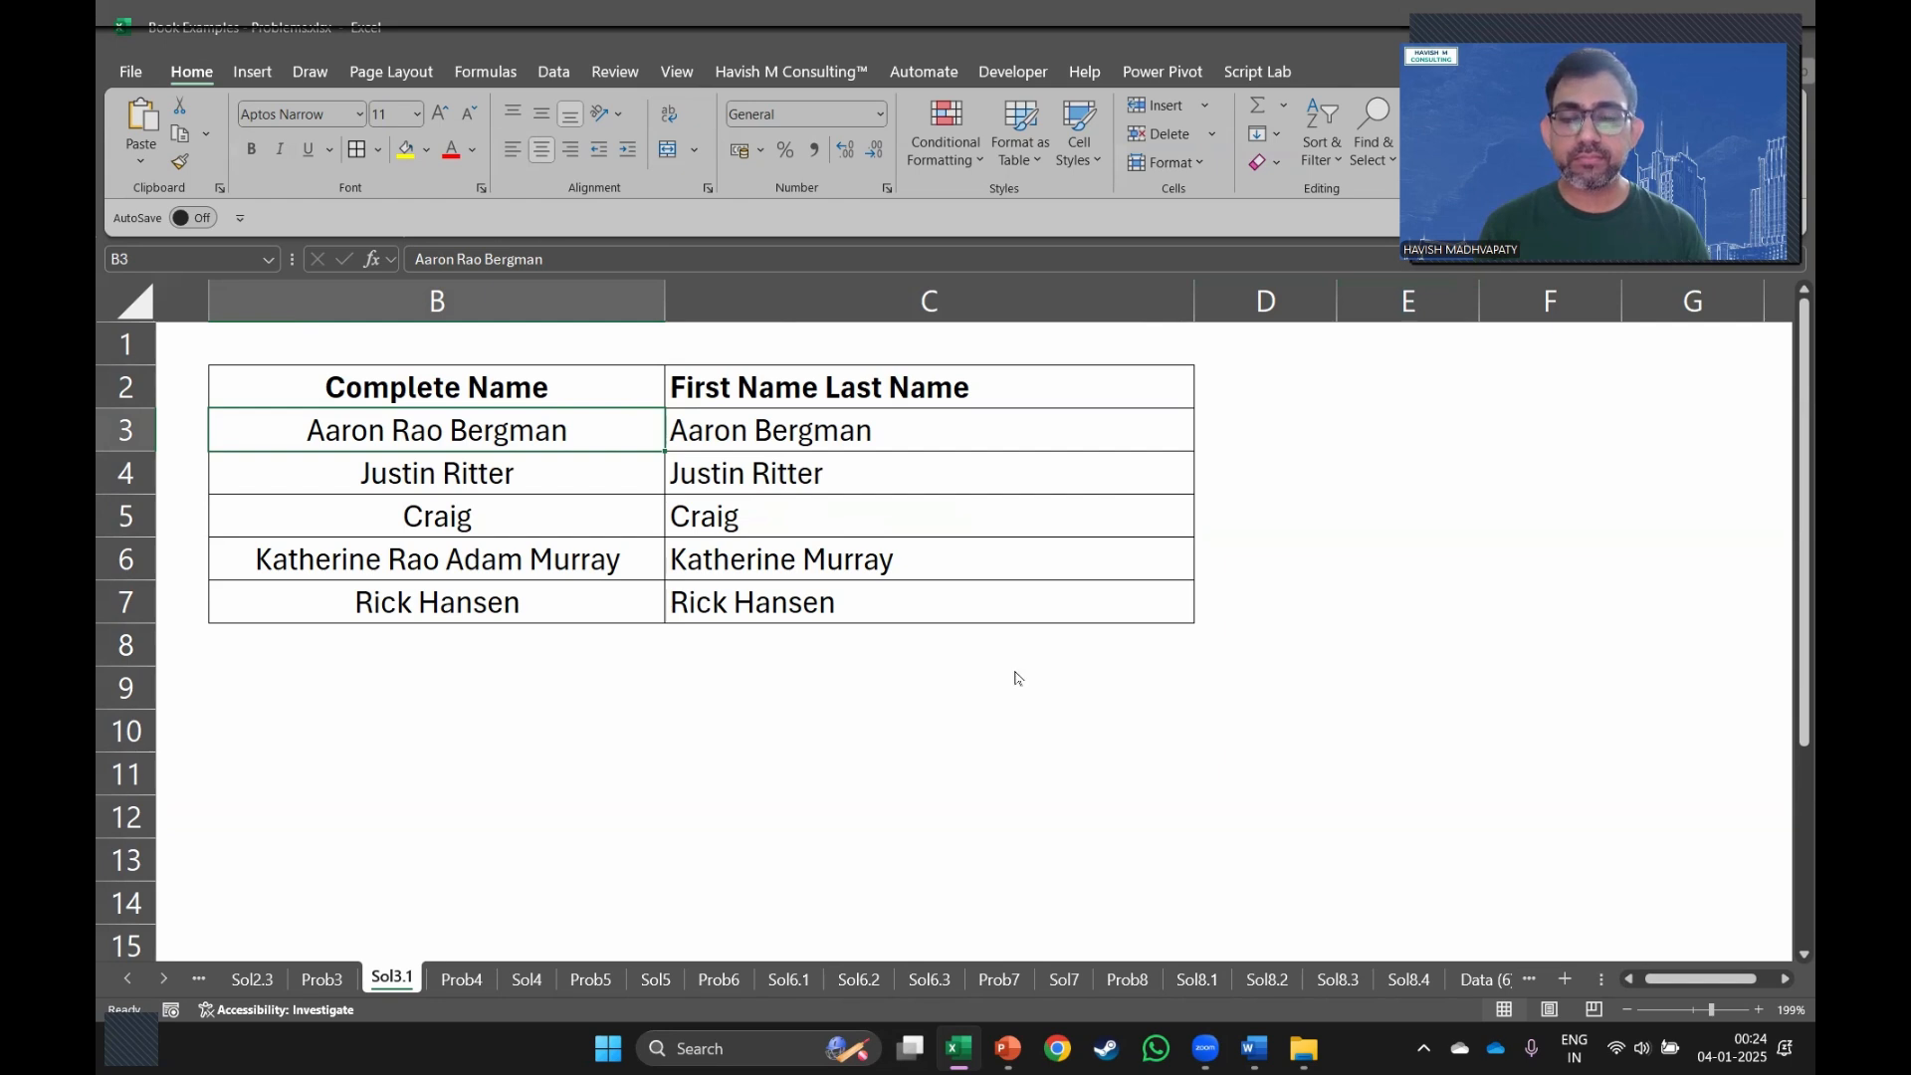
{"action": "left_click", "coordinate": [1092, 501]}
{"action": "left_click", "coordinate": [976, 429]}
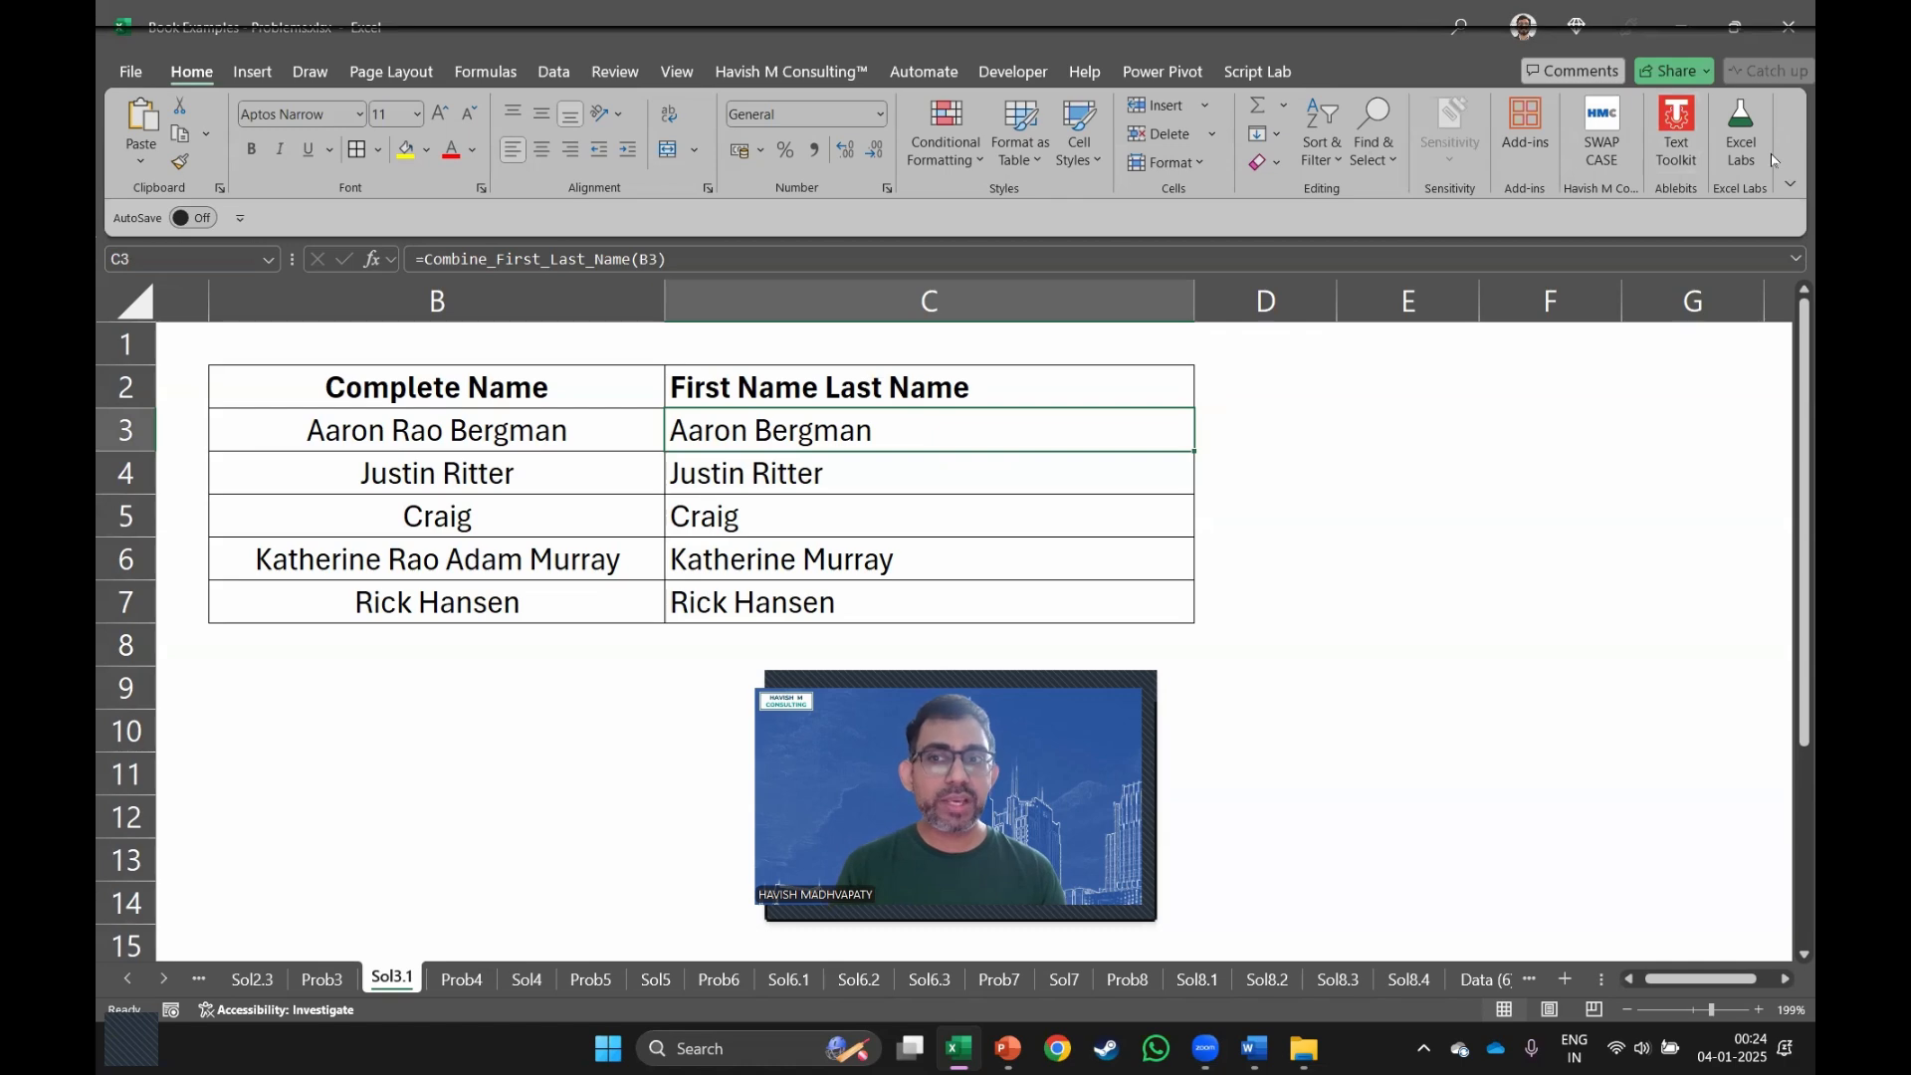
Copy the full definition of the Combine_First_Last_Name function from Excel Labs, leaving the function unedited.
{"action": "left_click", "coordinate": [1741, 167]}
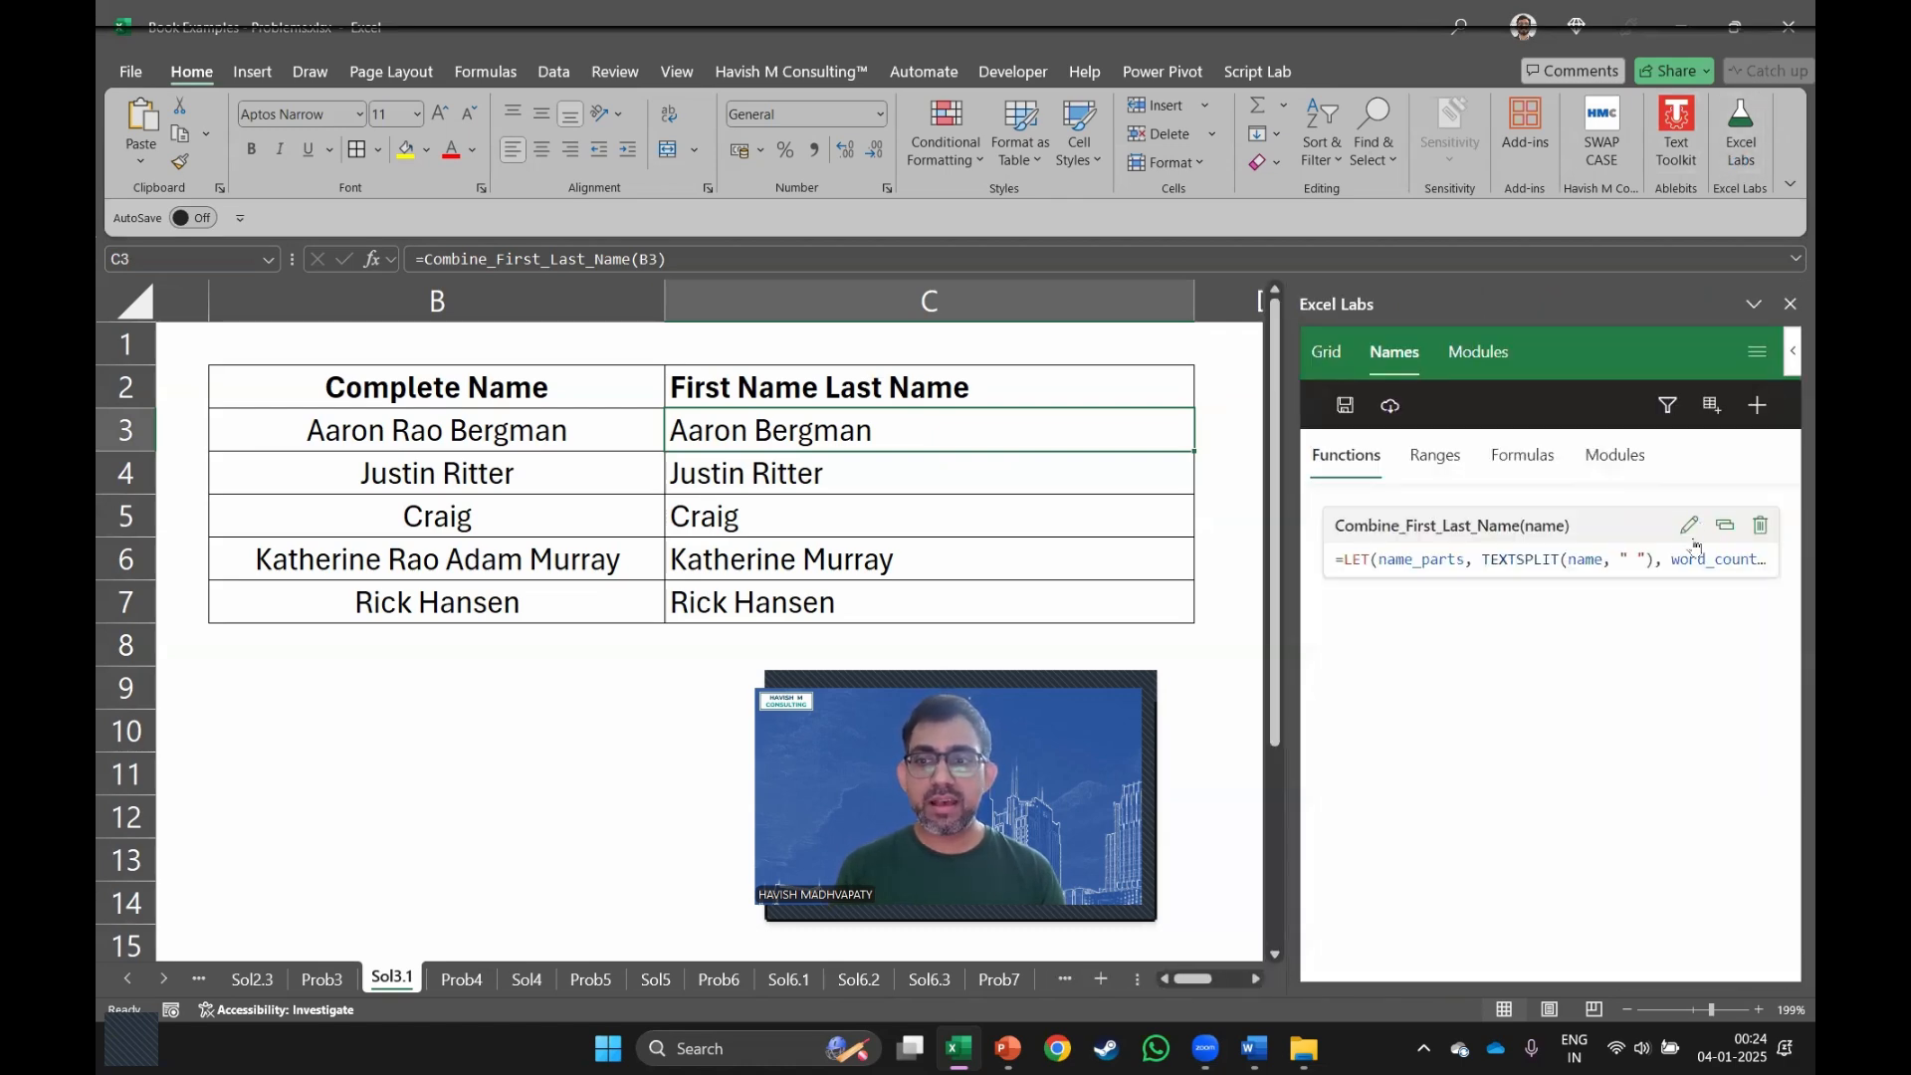
{"action": "left_click", "coordinate": [1692, 529]}
{"action": "left_click", "coordinate": [1496, 749]}
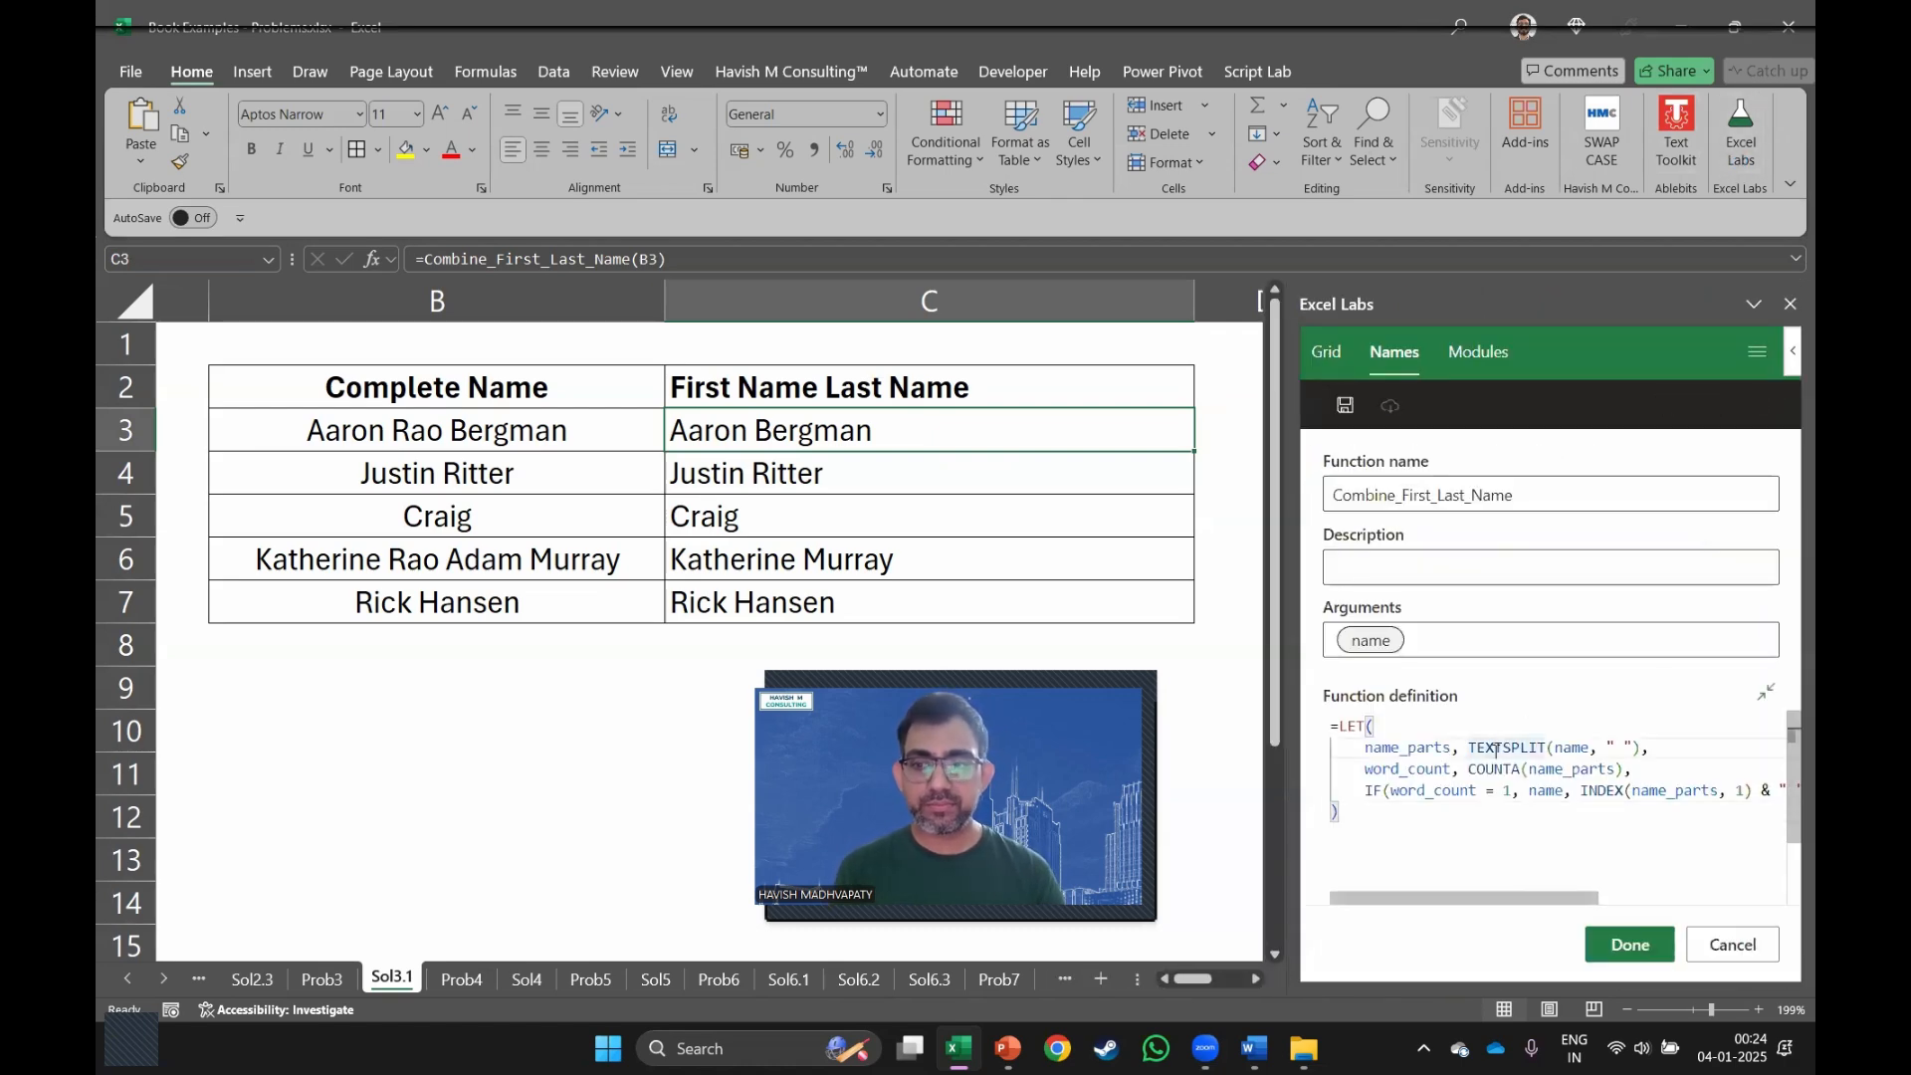
{"action": "left_click", "coordinate": [1768, 697]}
{"action": "key", "text": "ctrl+a"}
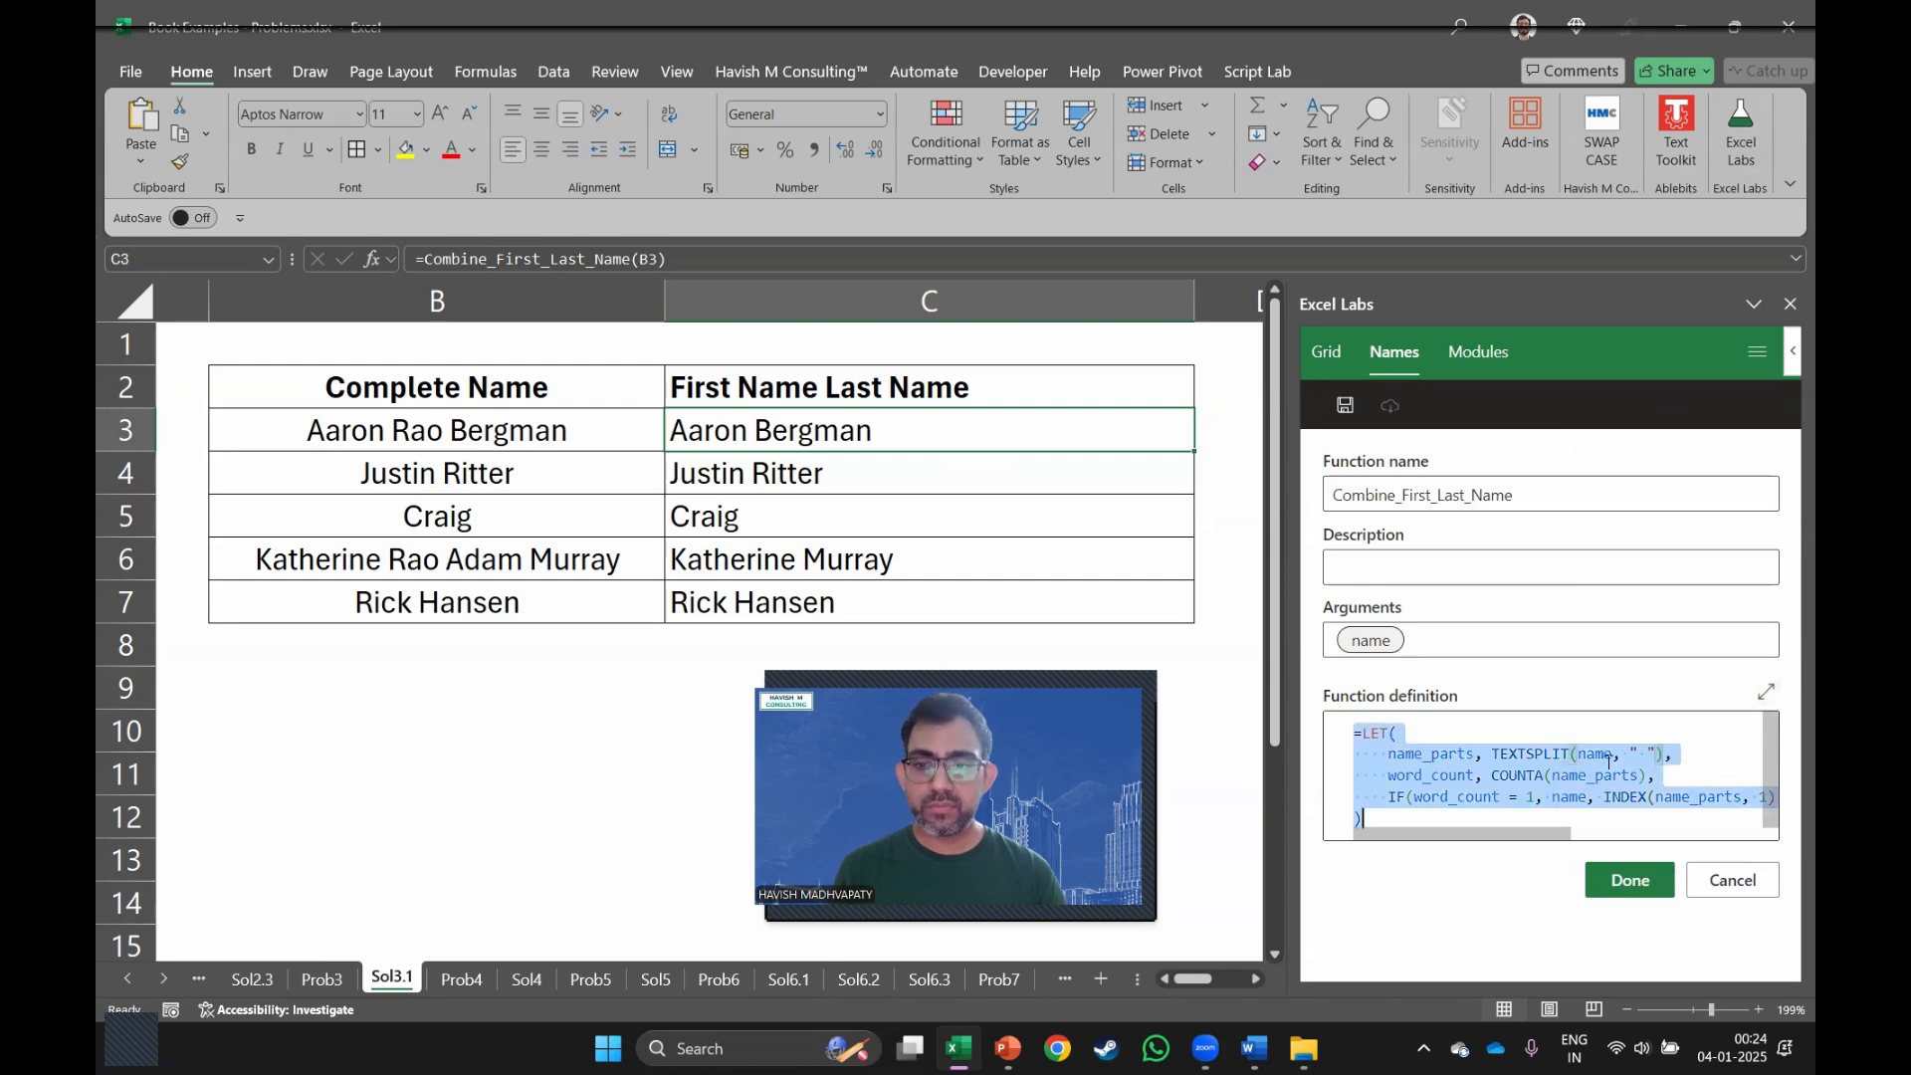
{"action": "left_click", "coordinate": [1723, 878]}
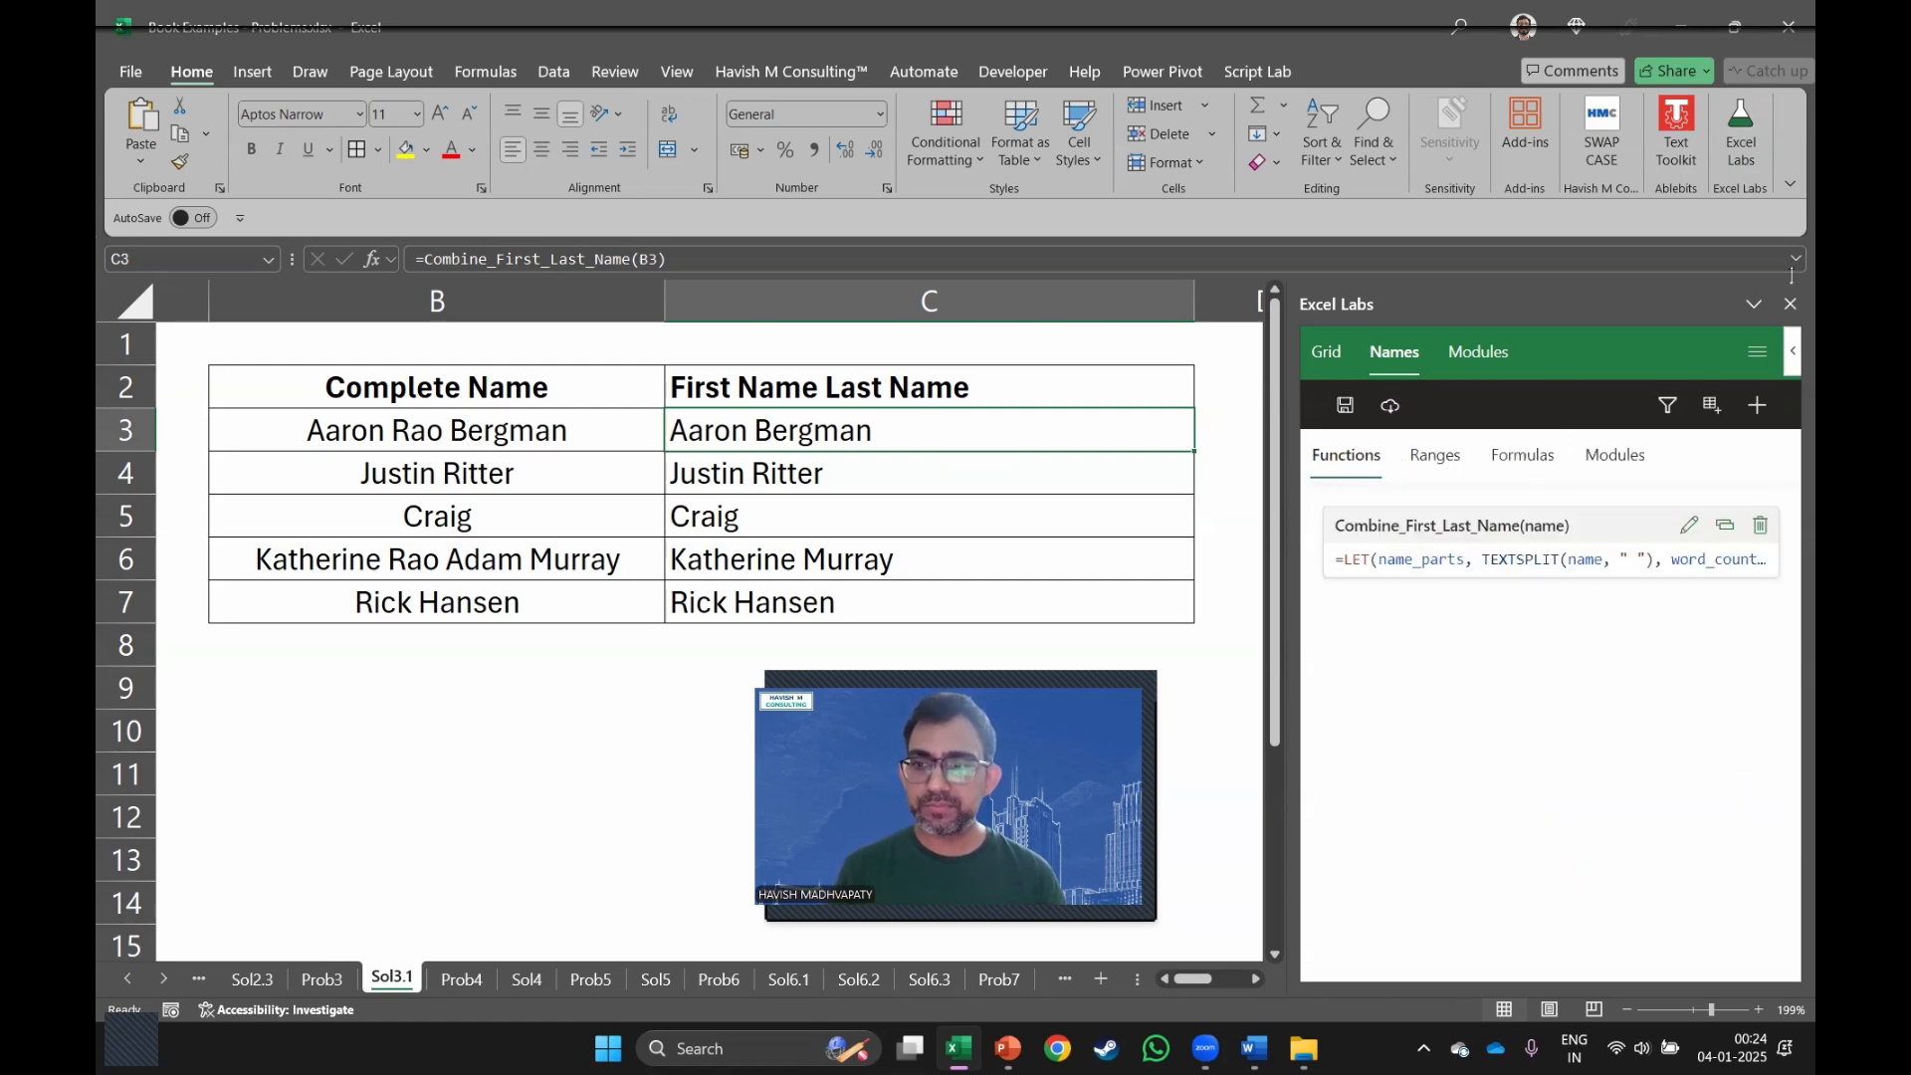
{"action": "left_click", "coordinate": [1789, 307]}
Switch the sheet to full-screen view and paste the copied LET definition into cell B9.
{"action": "left_click", "coordinate": [1389, 459]}
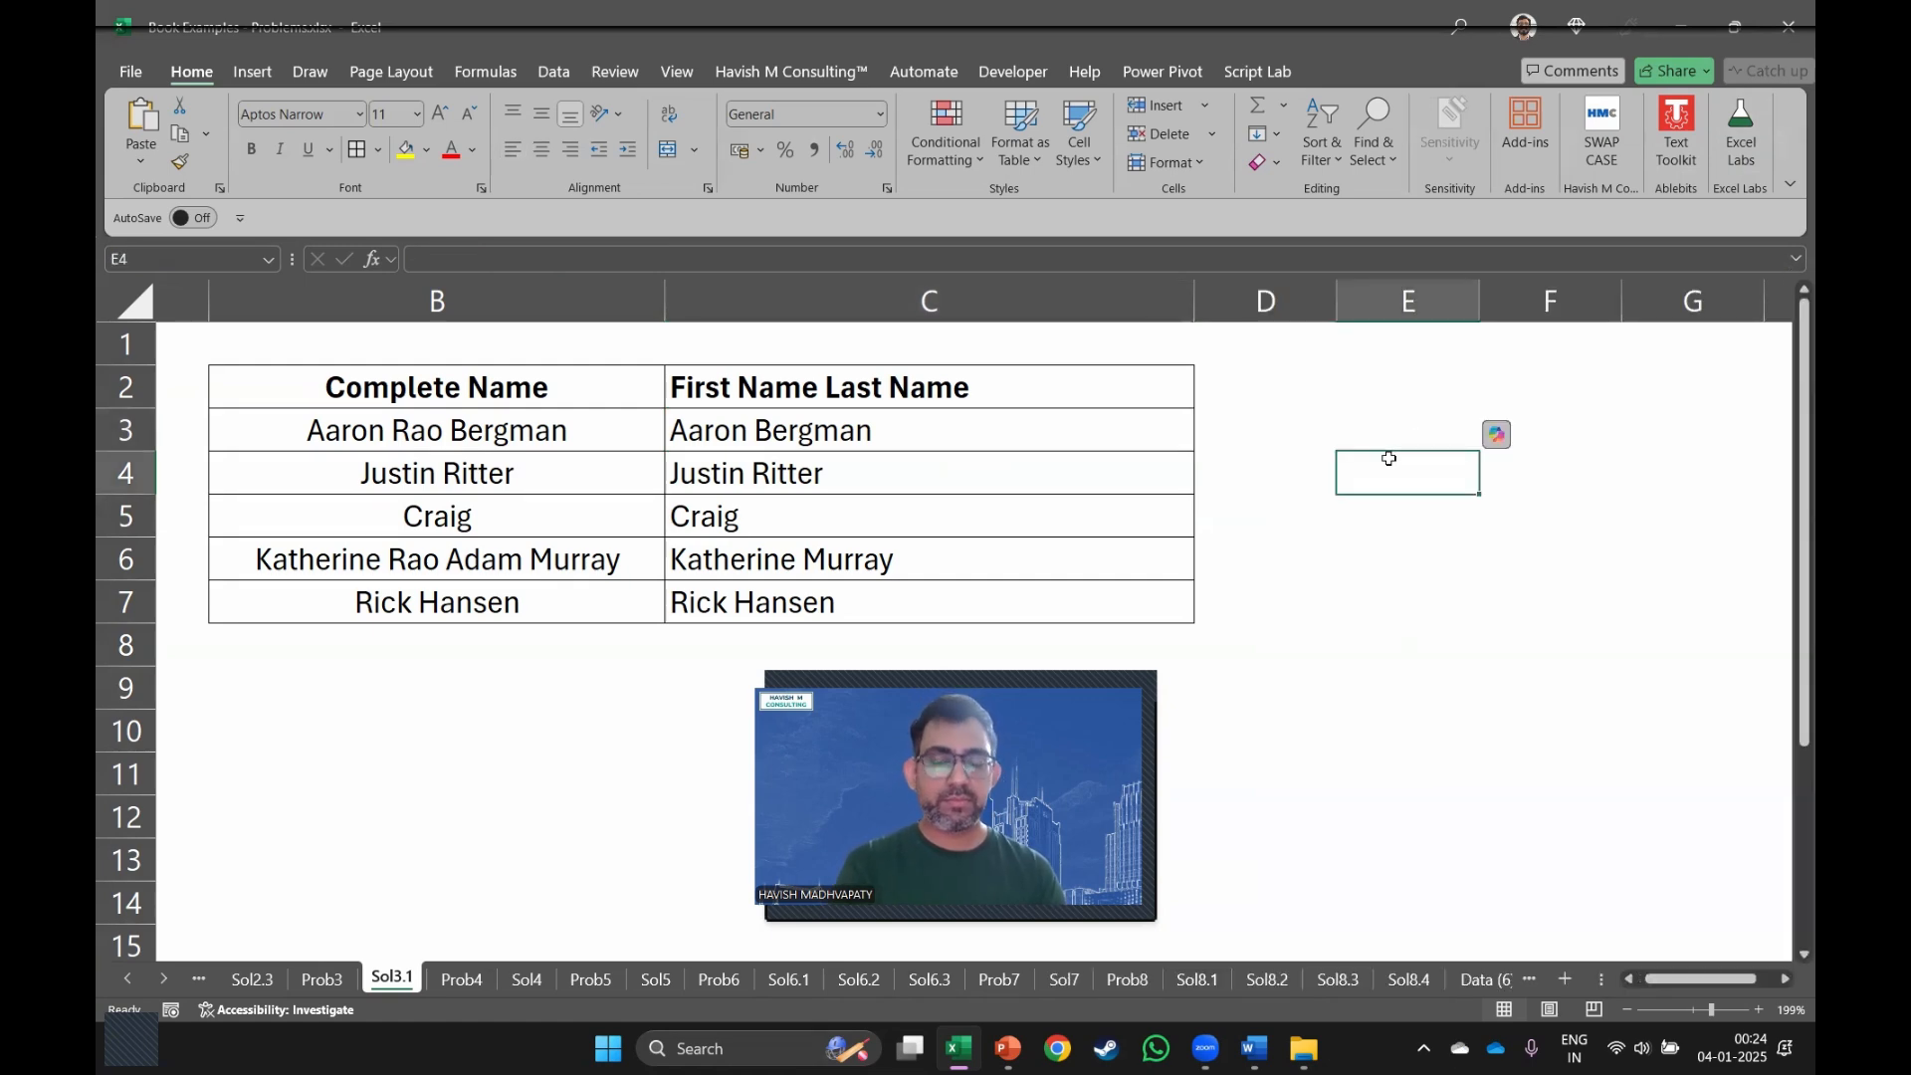
{"action": "key", "text": "ctrl+shift+F1"}
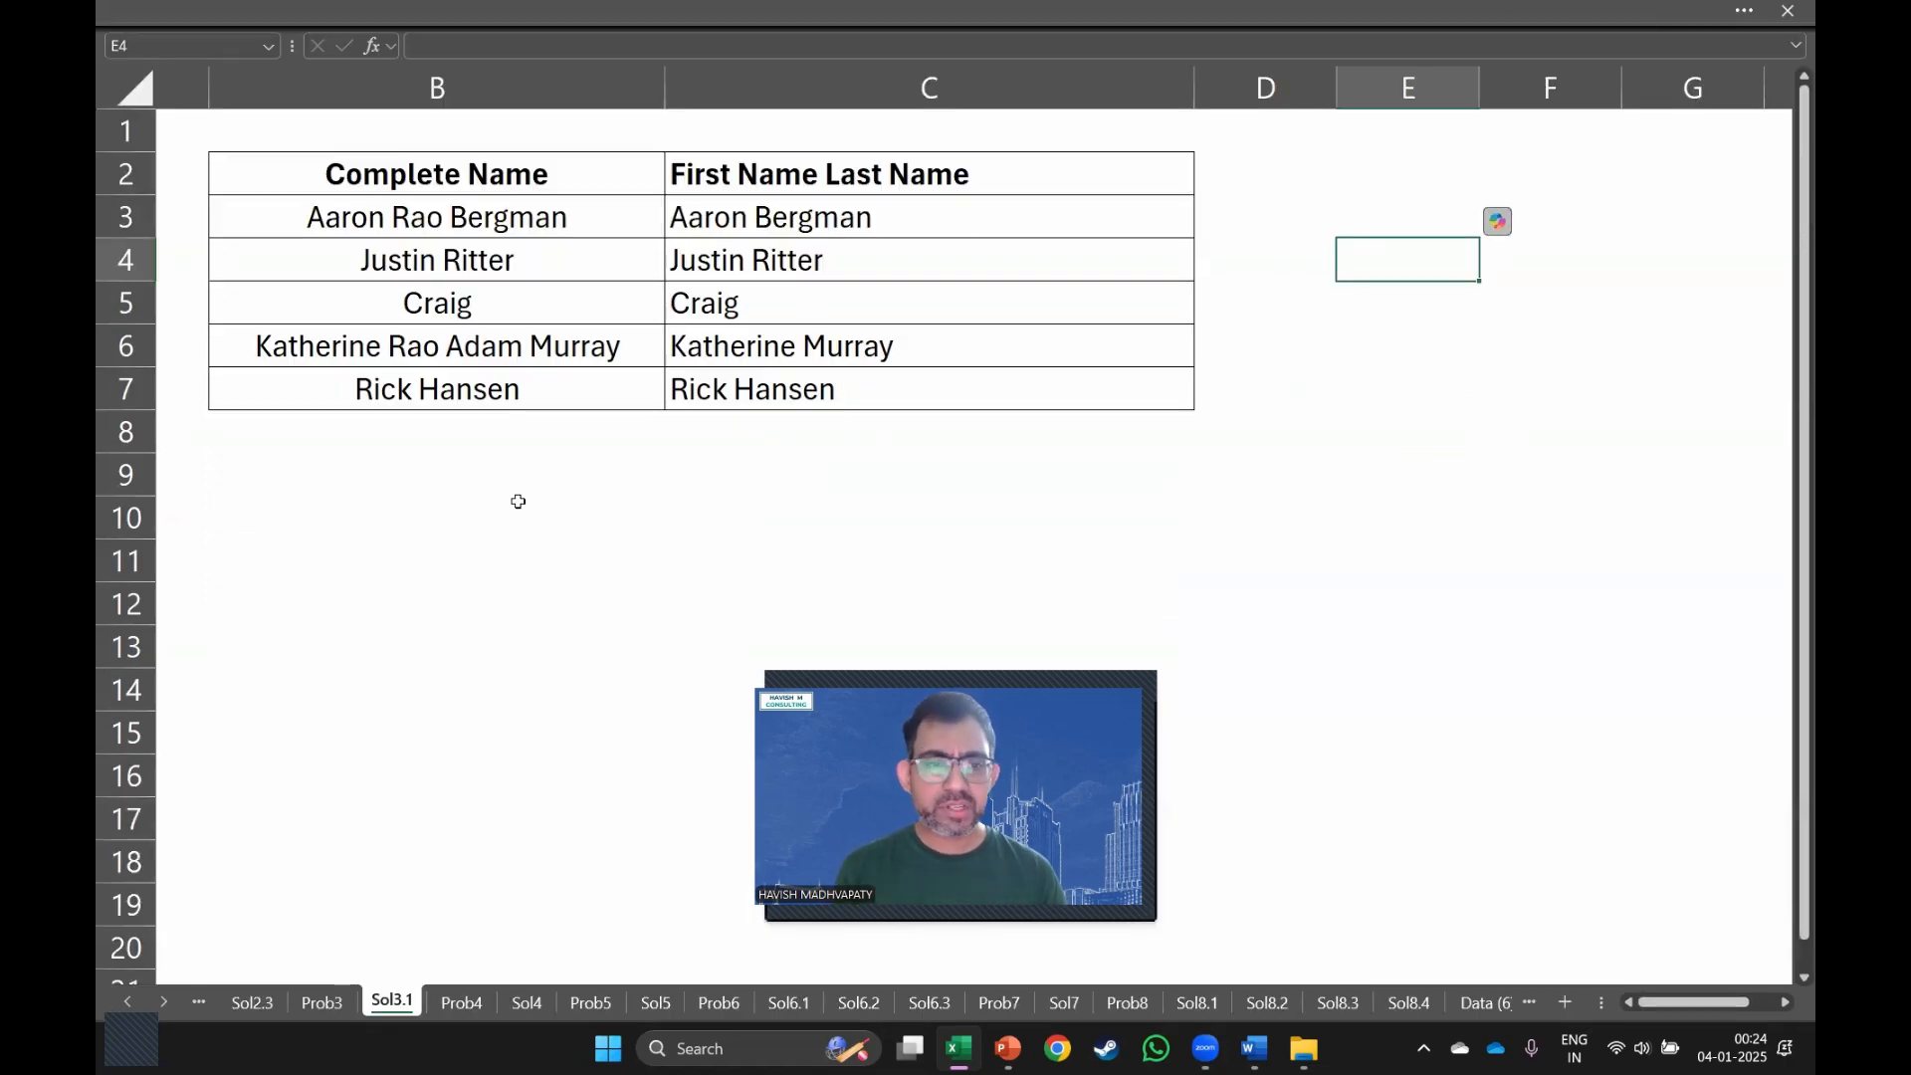
{"action": "left_click", "coordinate": [384, 504]}
{"action": "double_click", "coordinate": [345, 485]}
{"action": "type", "text": "=LET(     name_parts, TEXTSPLIT(name, \" \"),     word_count, COUNTA(name_parts),     IF(word_count = 1, name, INDEX(name_parts, 1) & \" \" & INDEX(name_parts, word_count)) )"}
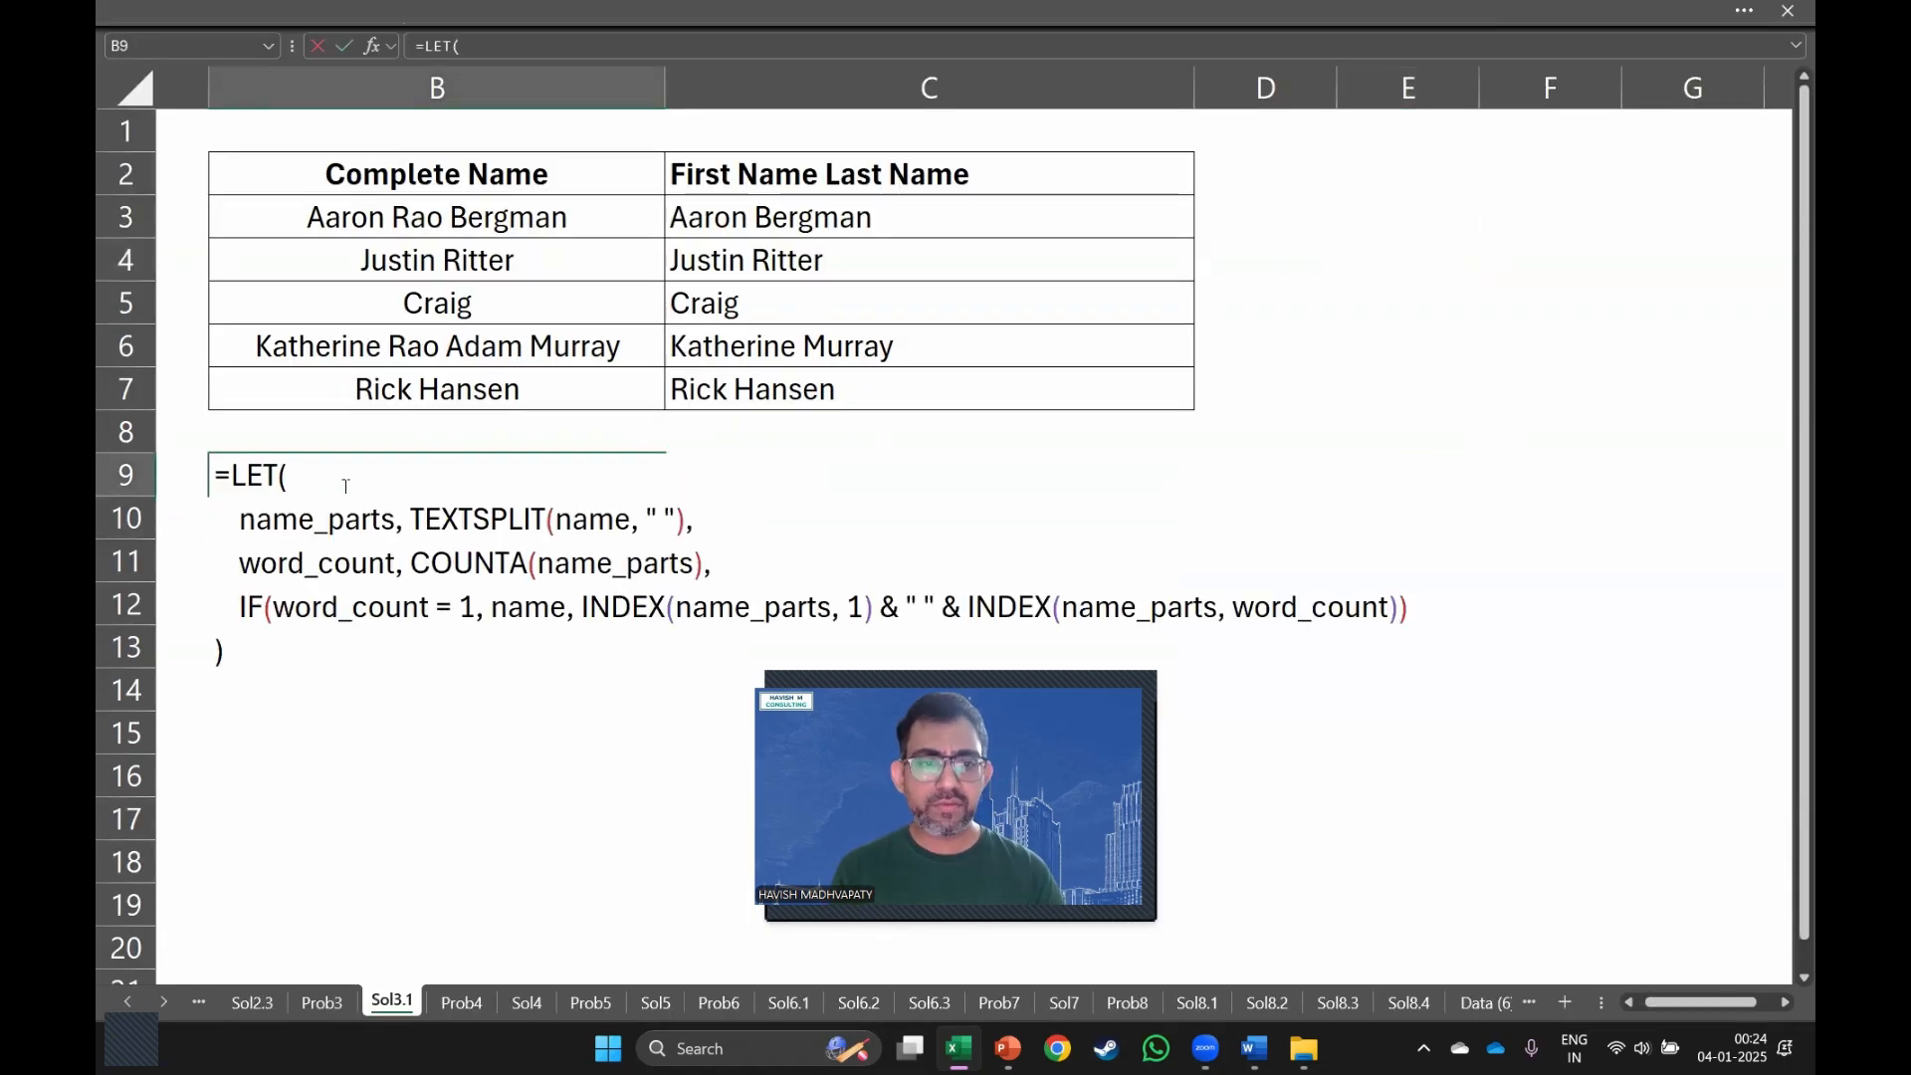
Capture a screen snip of the LET formula text in B9 and paste it on the sheet as a picture.
{"action": "key", "text": "super+shift+s"}
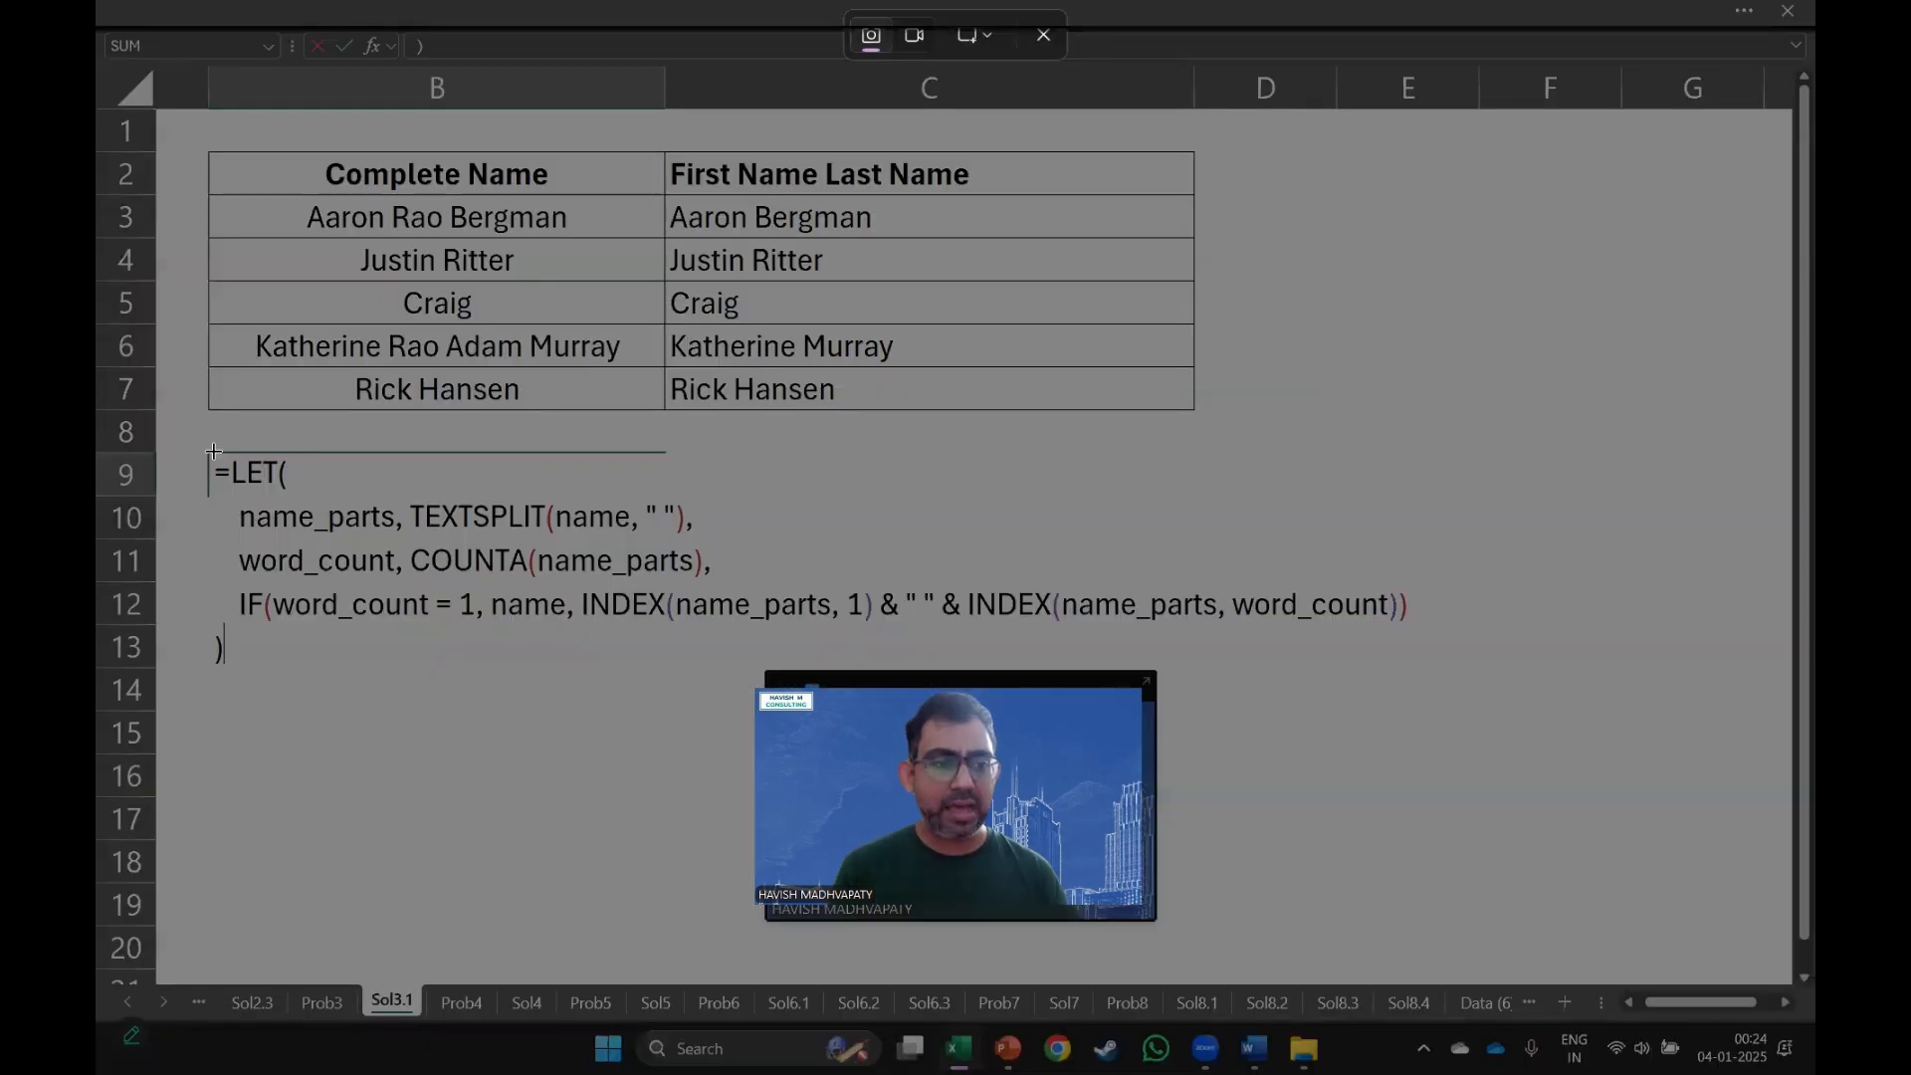
{"action": "left_click_drag", "start_coordinate": [215, 452], "coordinate": [1442, 673]}
{"action": "key", "text": "Return"}
{"action": "key", "text": "ctrl+v"}
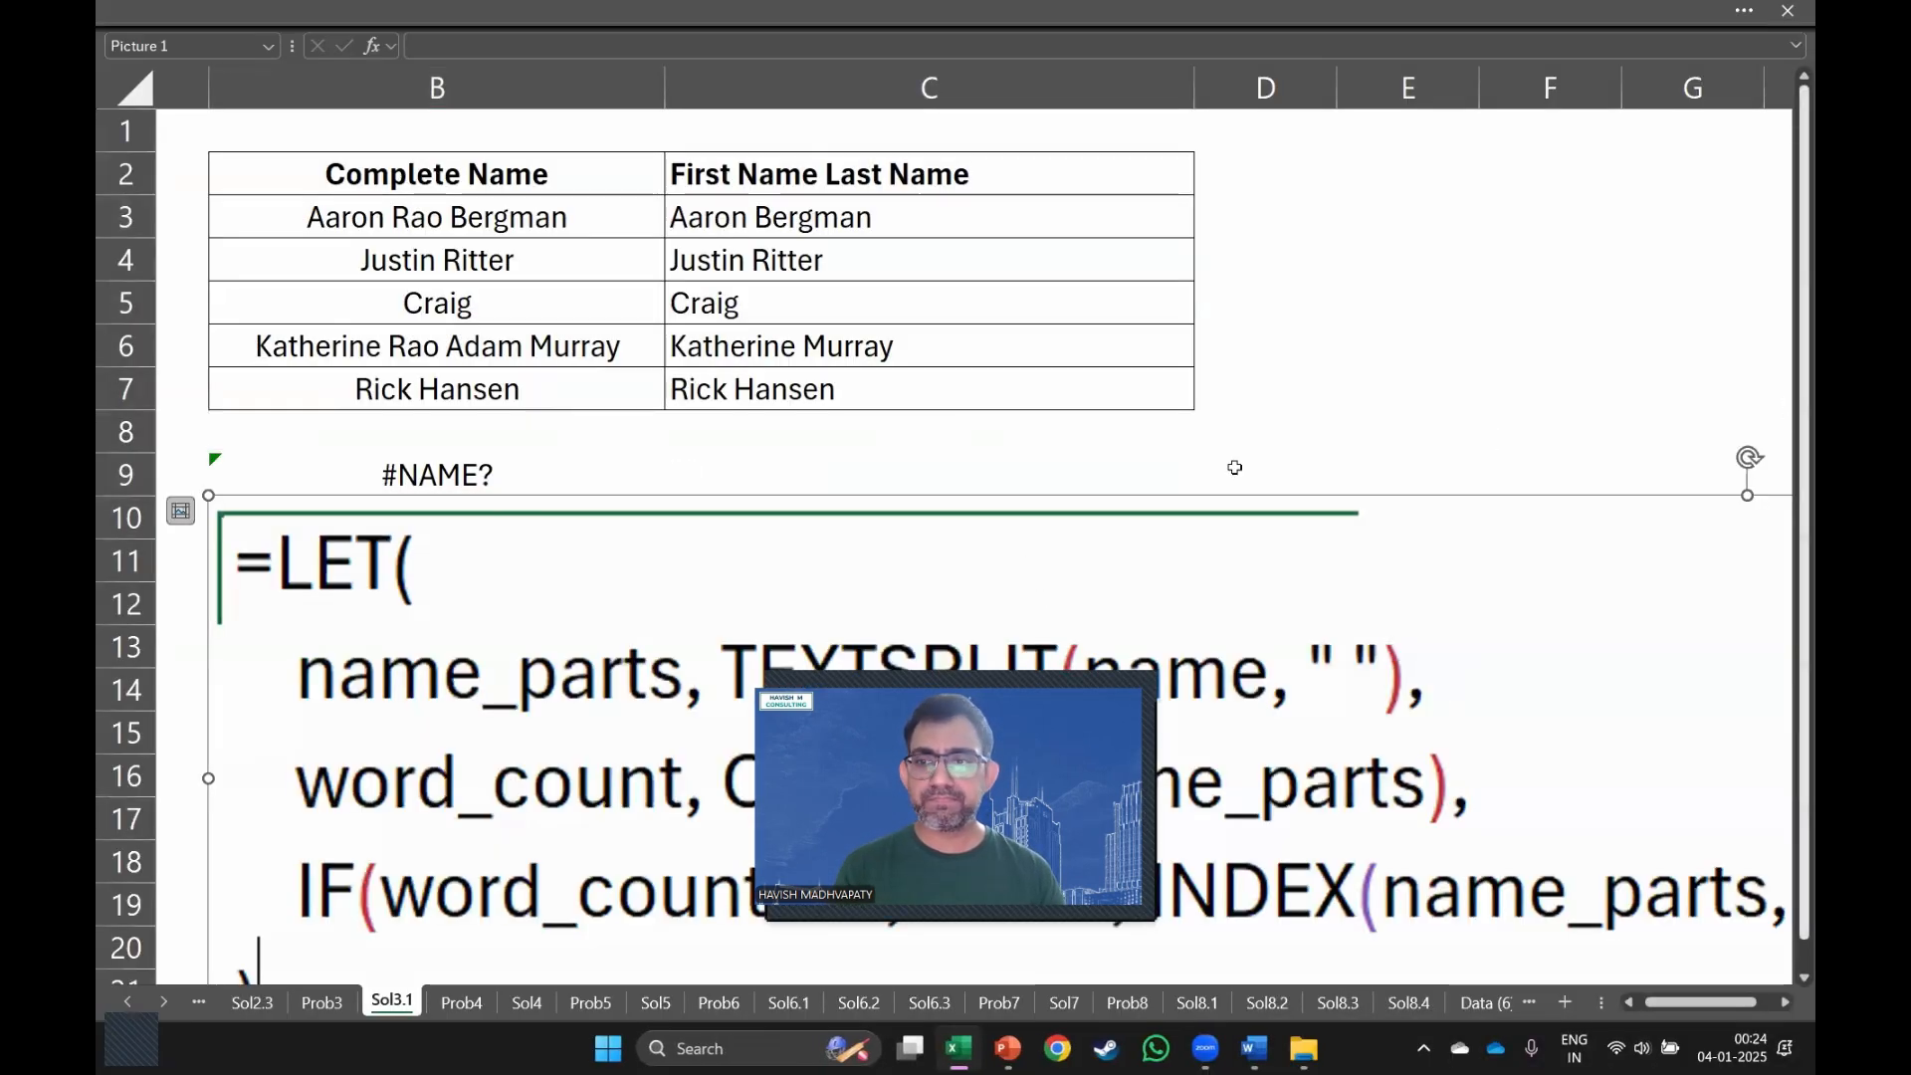
Shrink the formula picture and place it directly below the name table, covering cell B9.
{"action": "left_click_drag", "start_coordinate": [208, 495], "coordinate": [899, 633]}
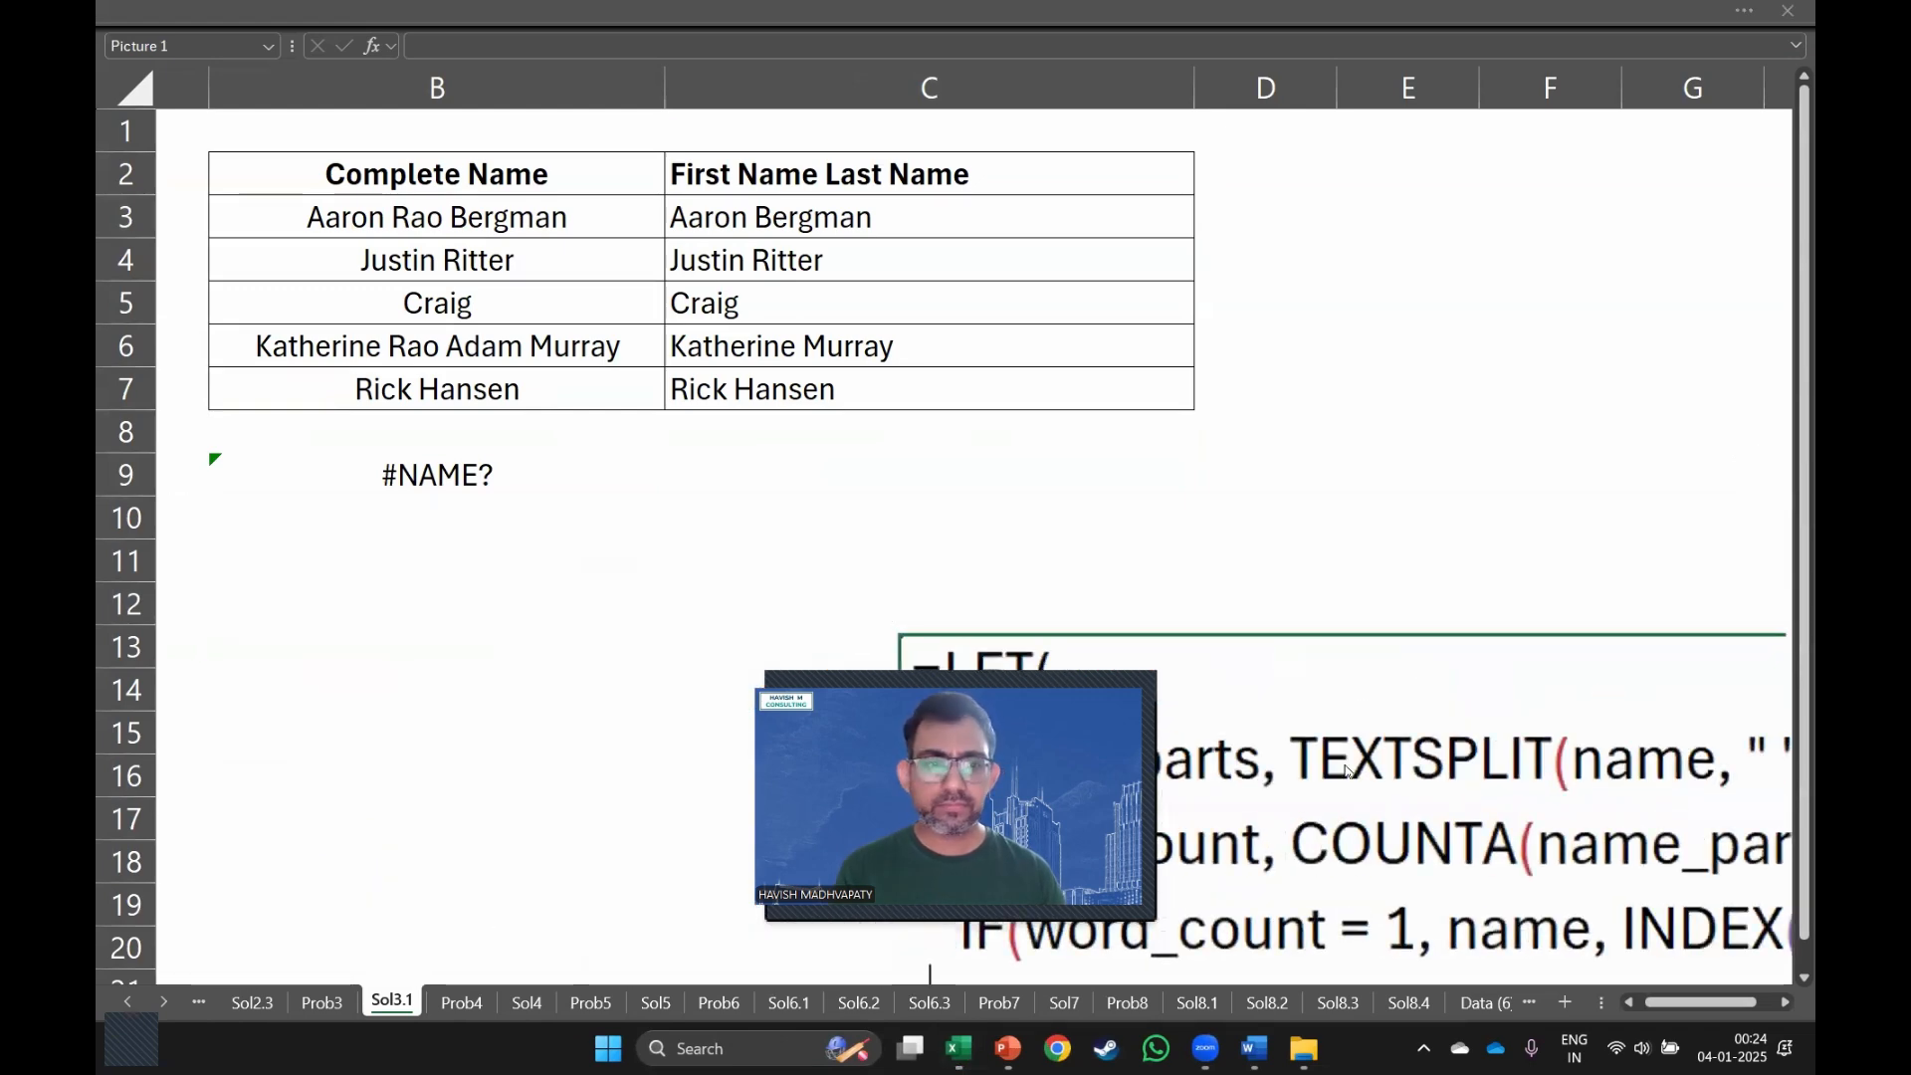
{"action": "left_click_drag", "start_coordinate": [1388, 675], "coordinate": [699, 467]}
{"action": "left_click_drag", "start_coordinate": [206, 415], "coordinate": [286, 546]}
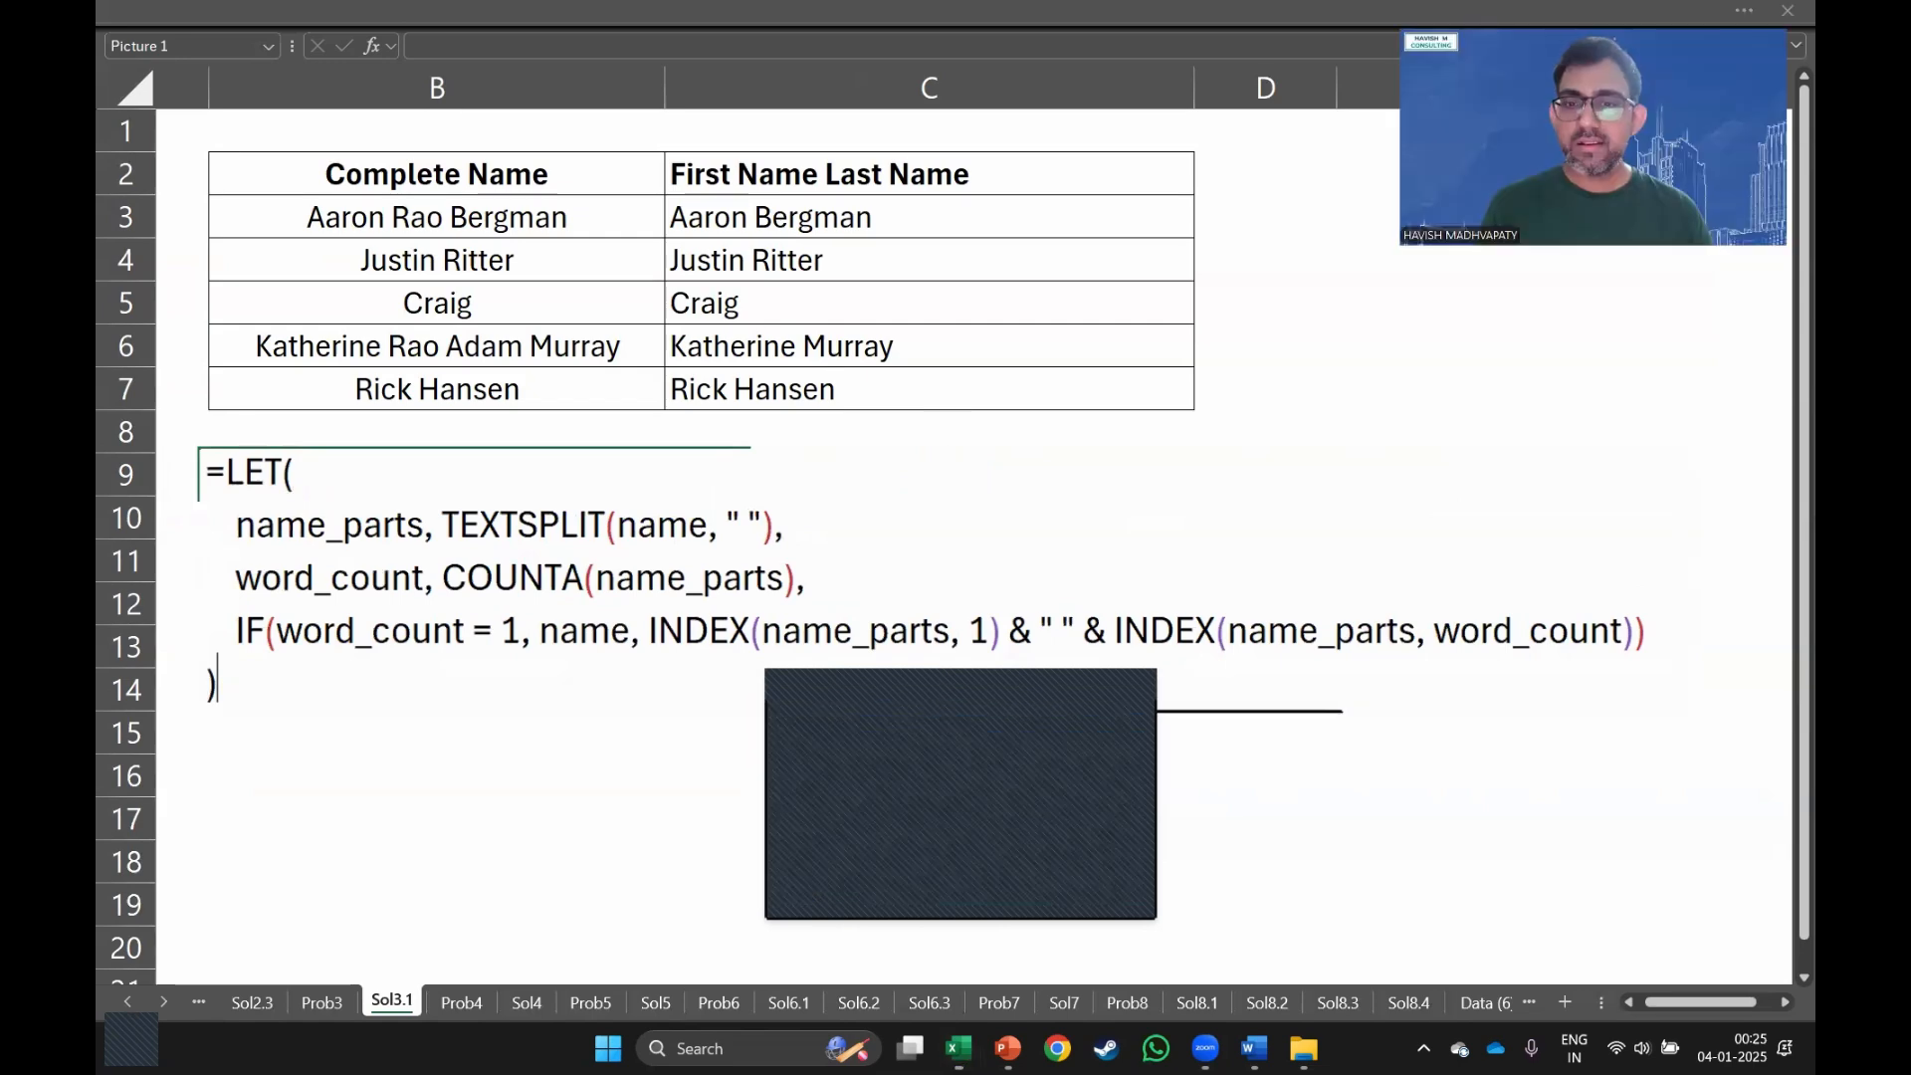
Clear the existing formulas from the First Name Last Name column, C3 to C7.
{"action": "left_click", "coordinate": [858, 219]}
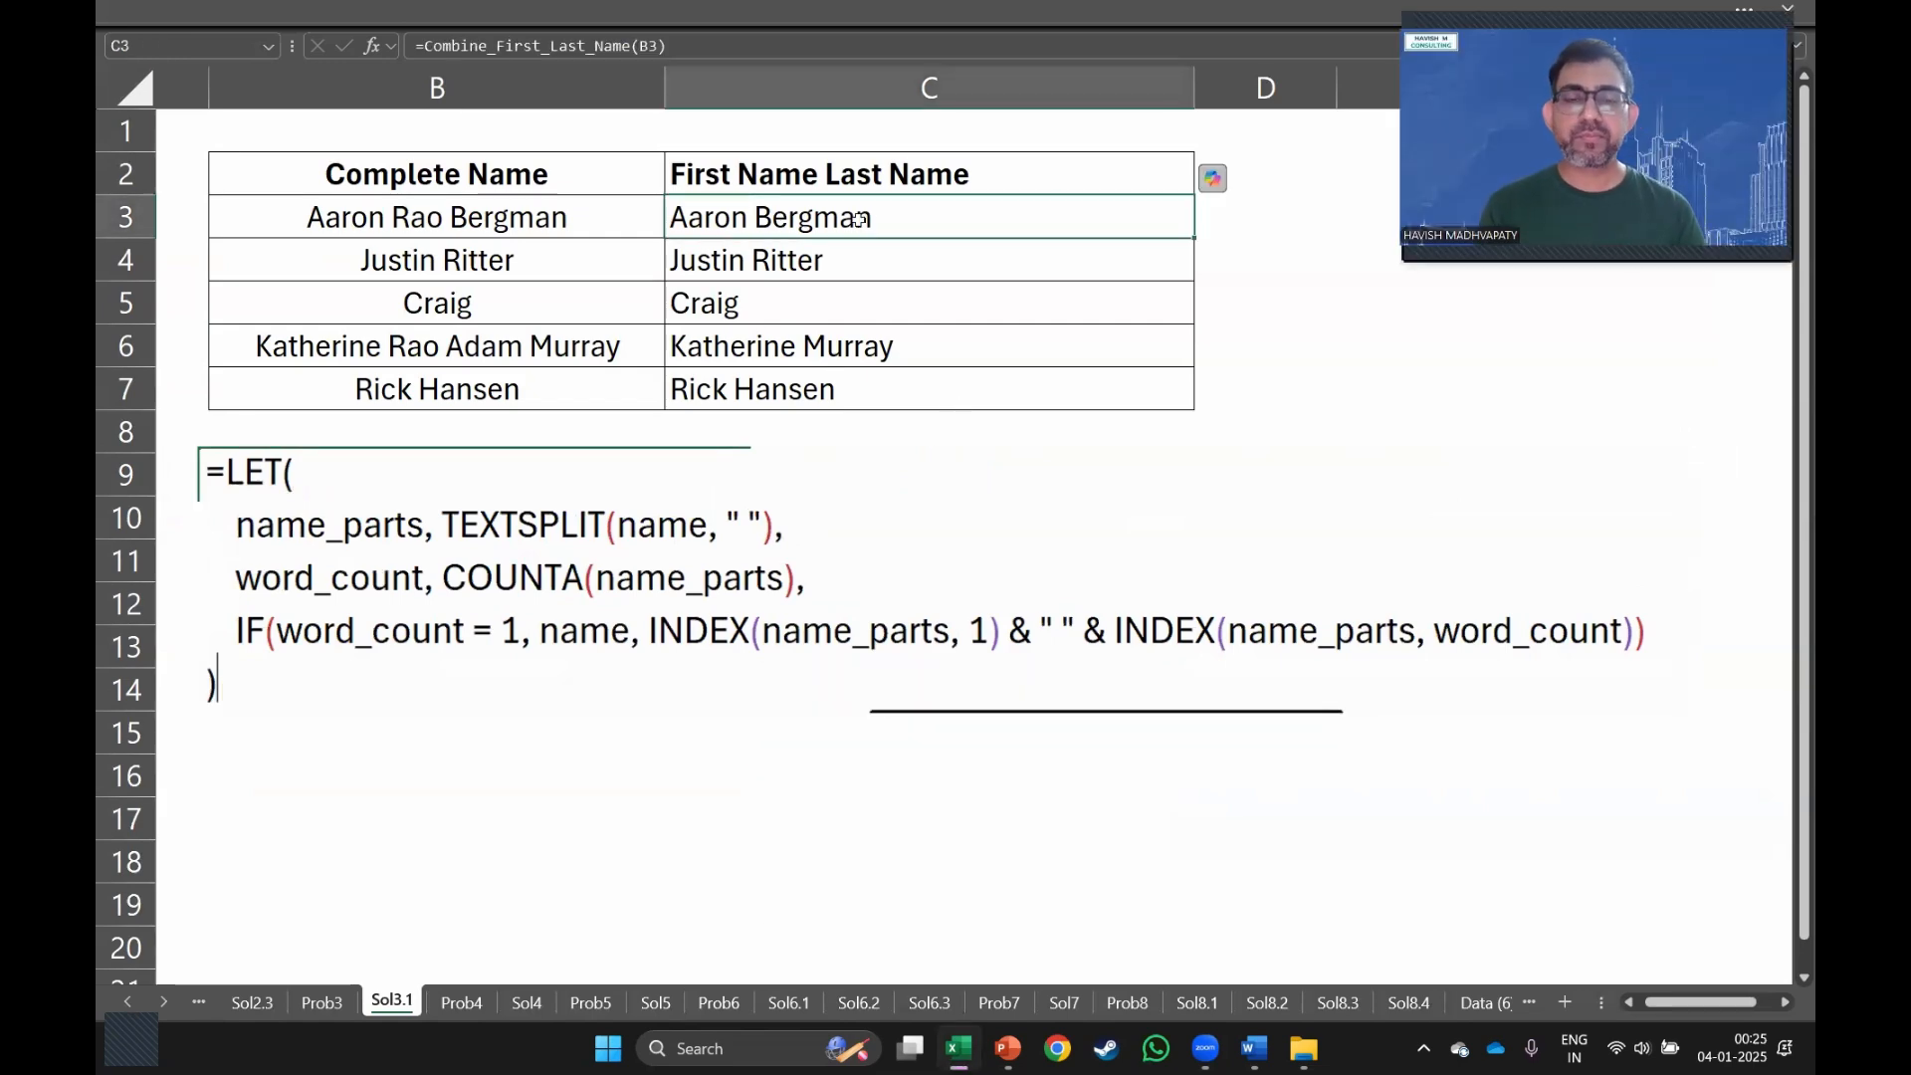
{"action": "key", "text": "ctrl+shift+Down"}
{"action": "key", "text": "Delete"}
{"action": "key", "text": "Down"}
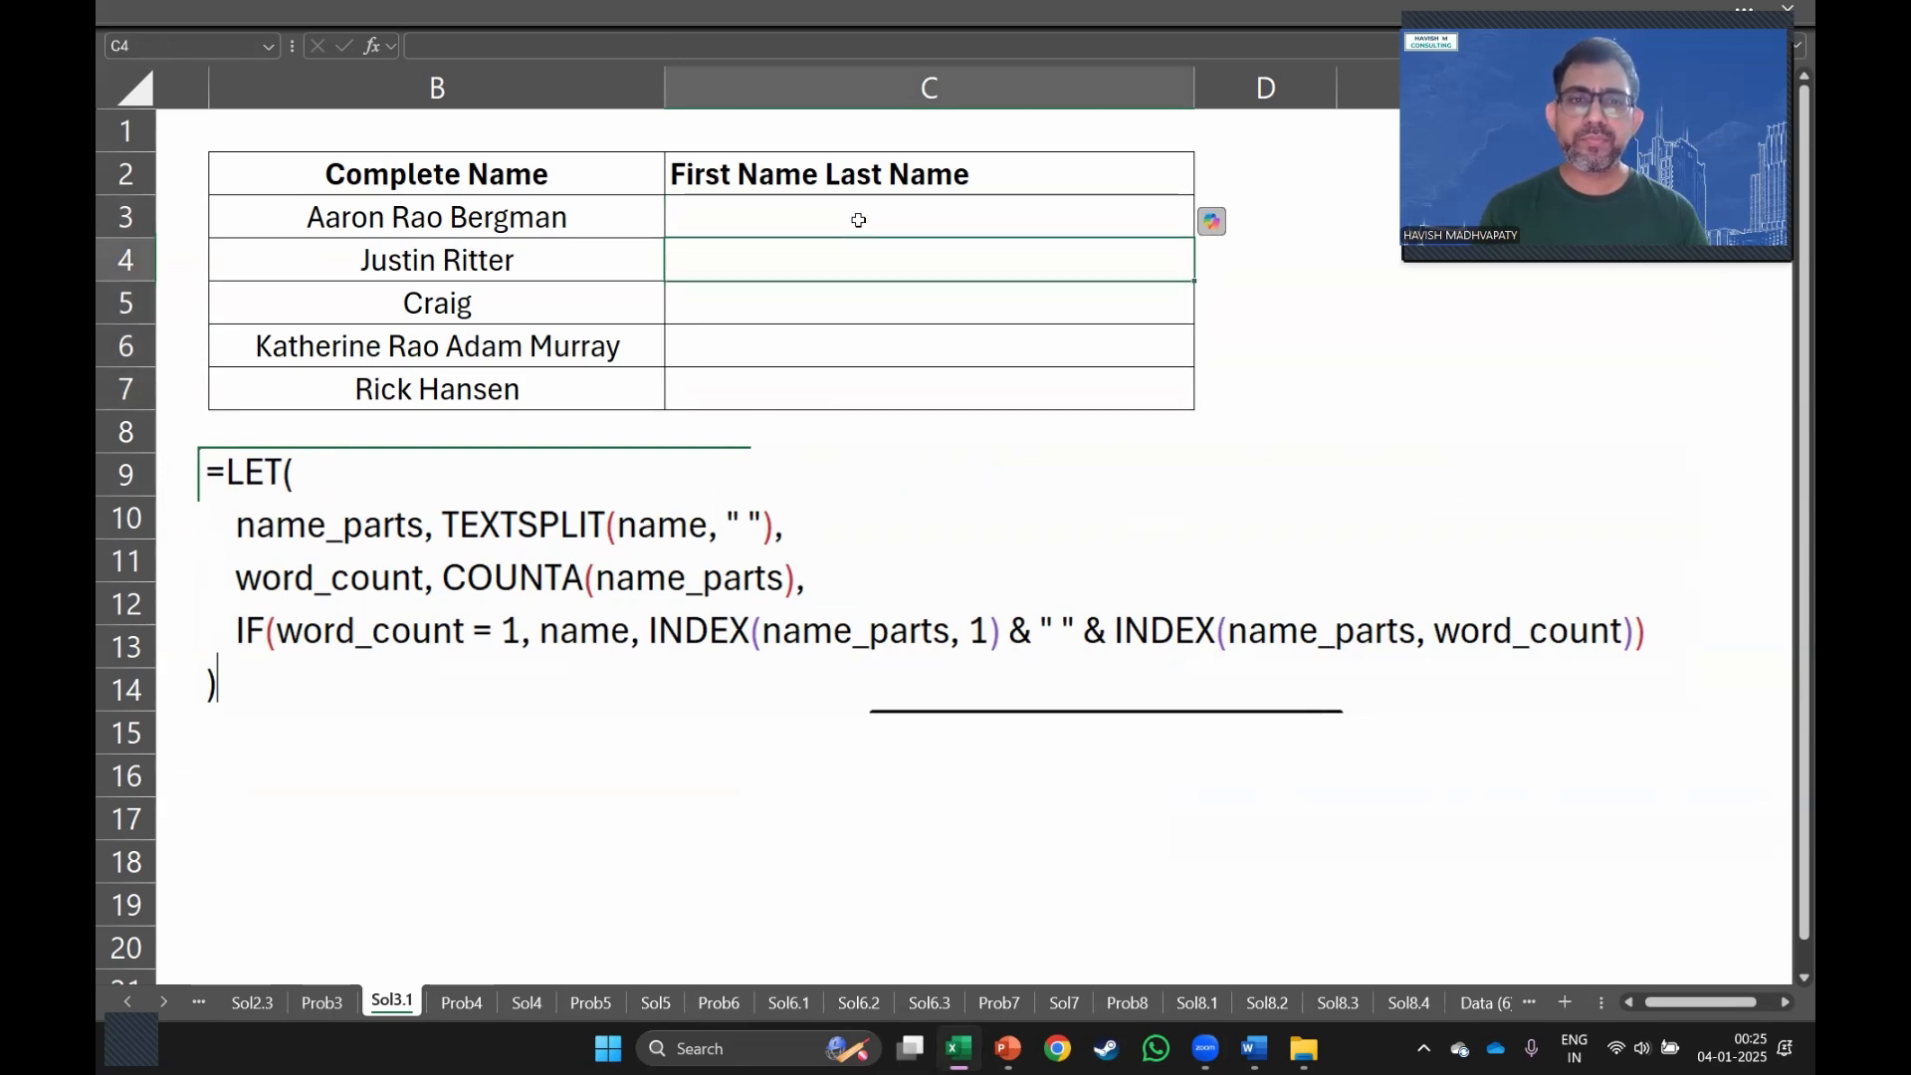
Enter =TEXTSPLIT(B3, " ") in C3 to split the complete name at each space.
{"action": "left_click", "coordinate": [858, 219]}
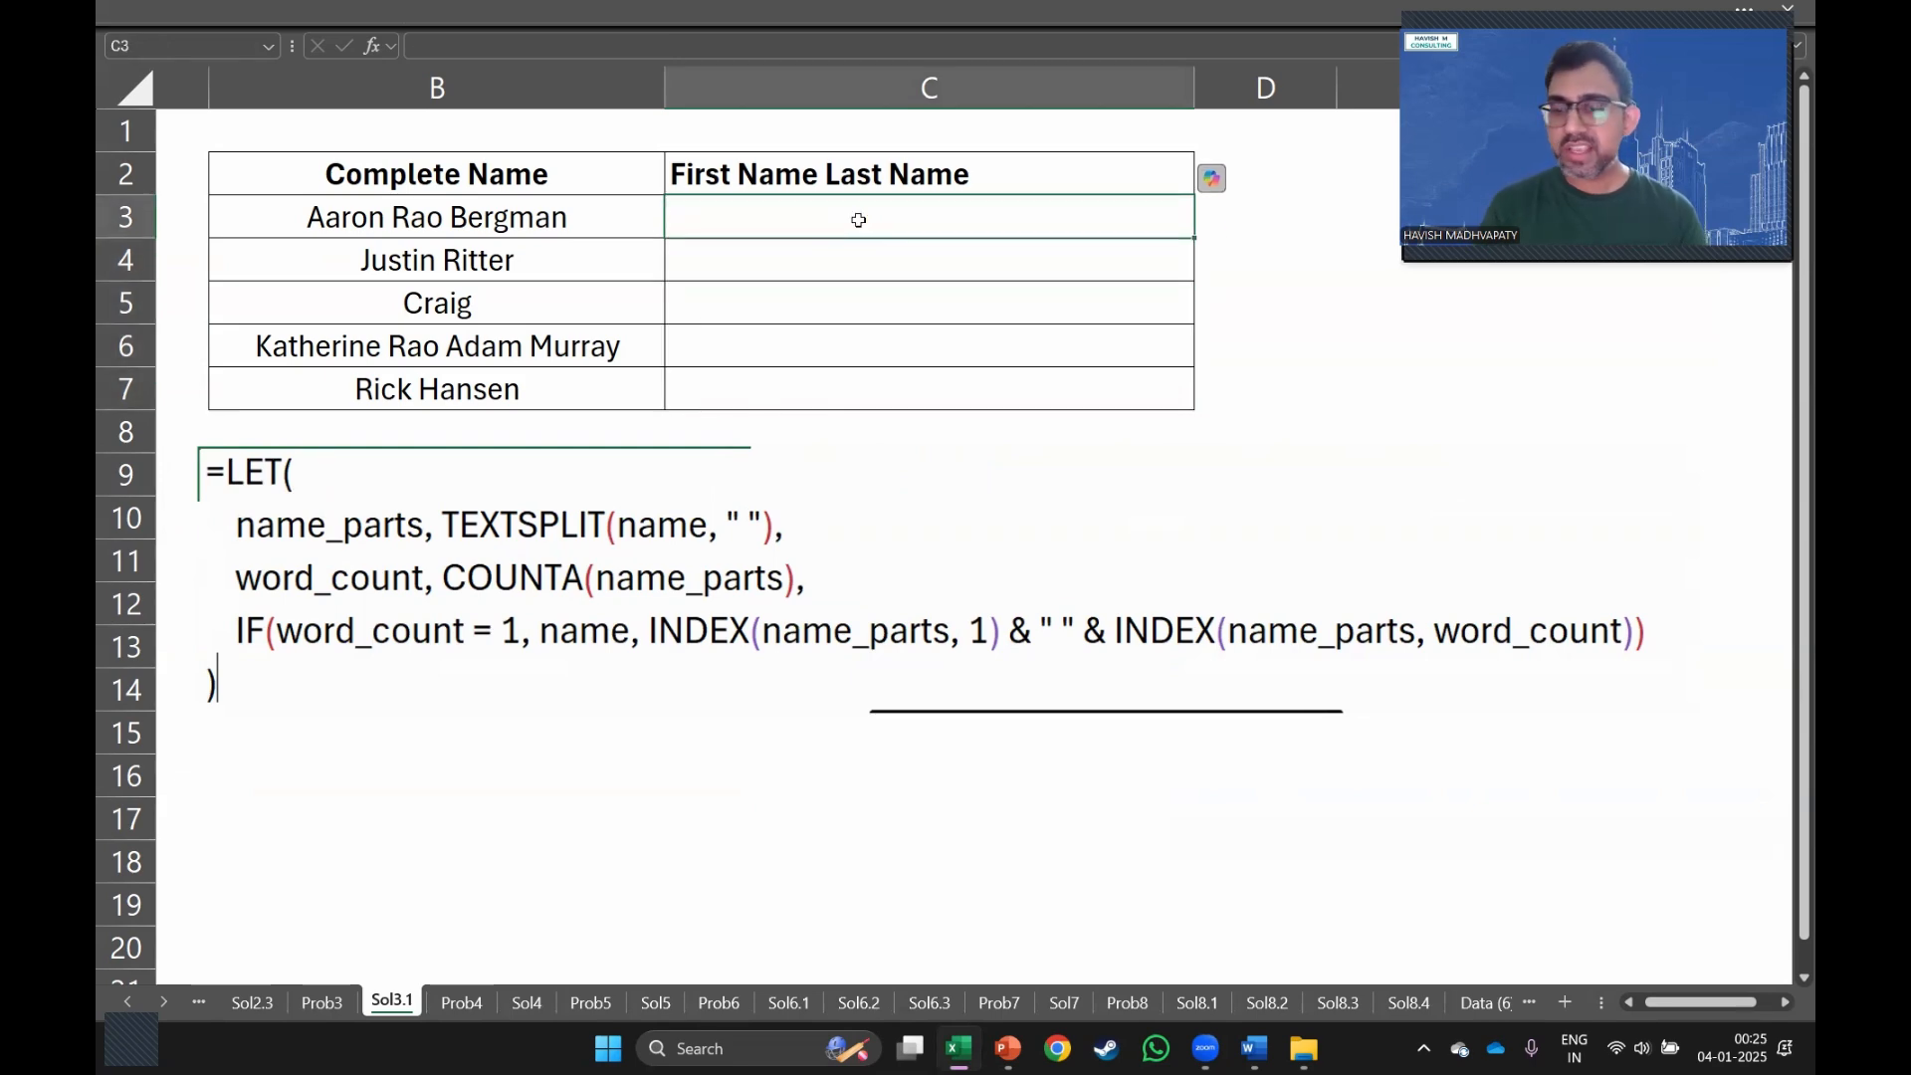
{"action": "type", "text": "=text"}
{"action": "key", "text": "Down"}
{"action": "key", "text": "Down"}
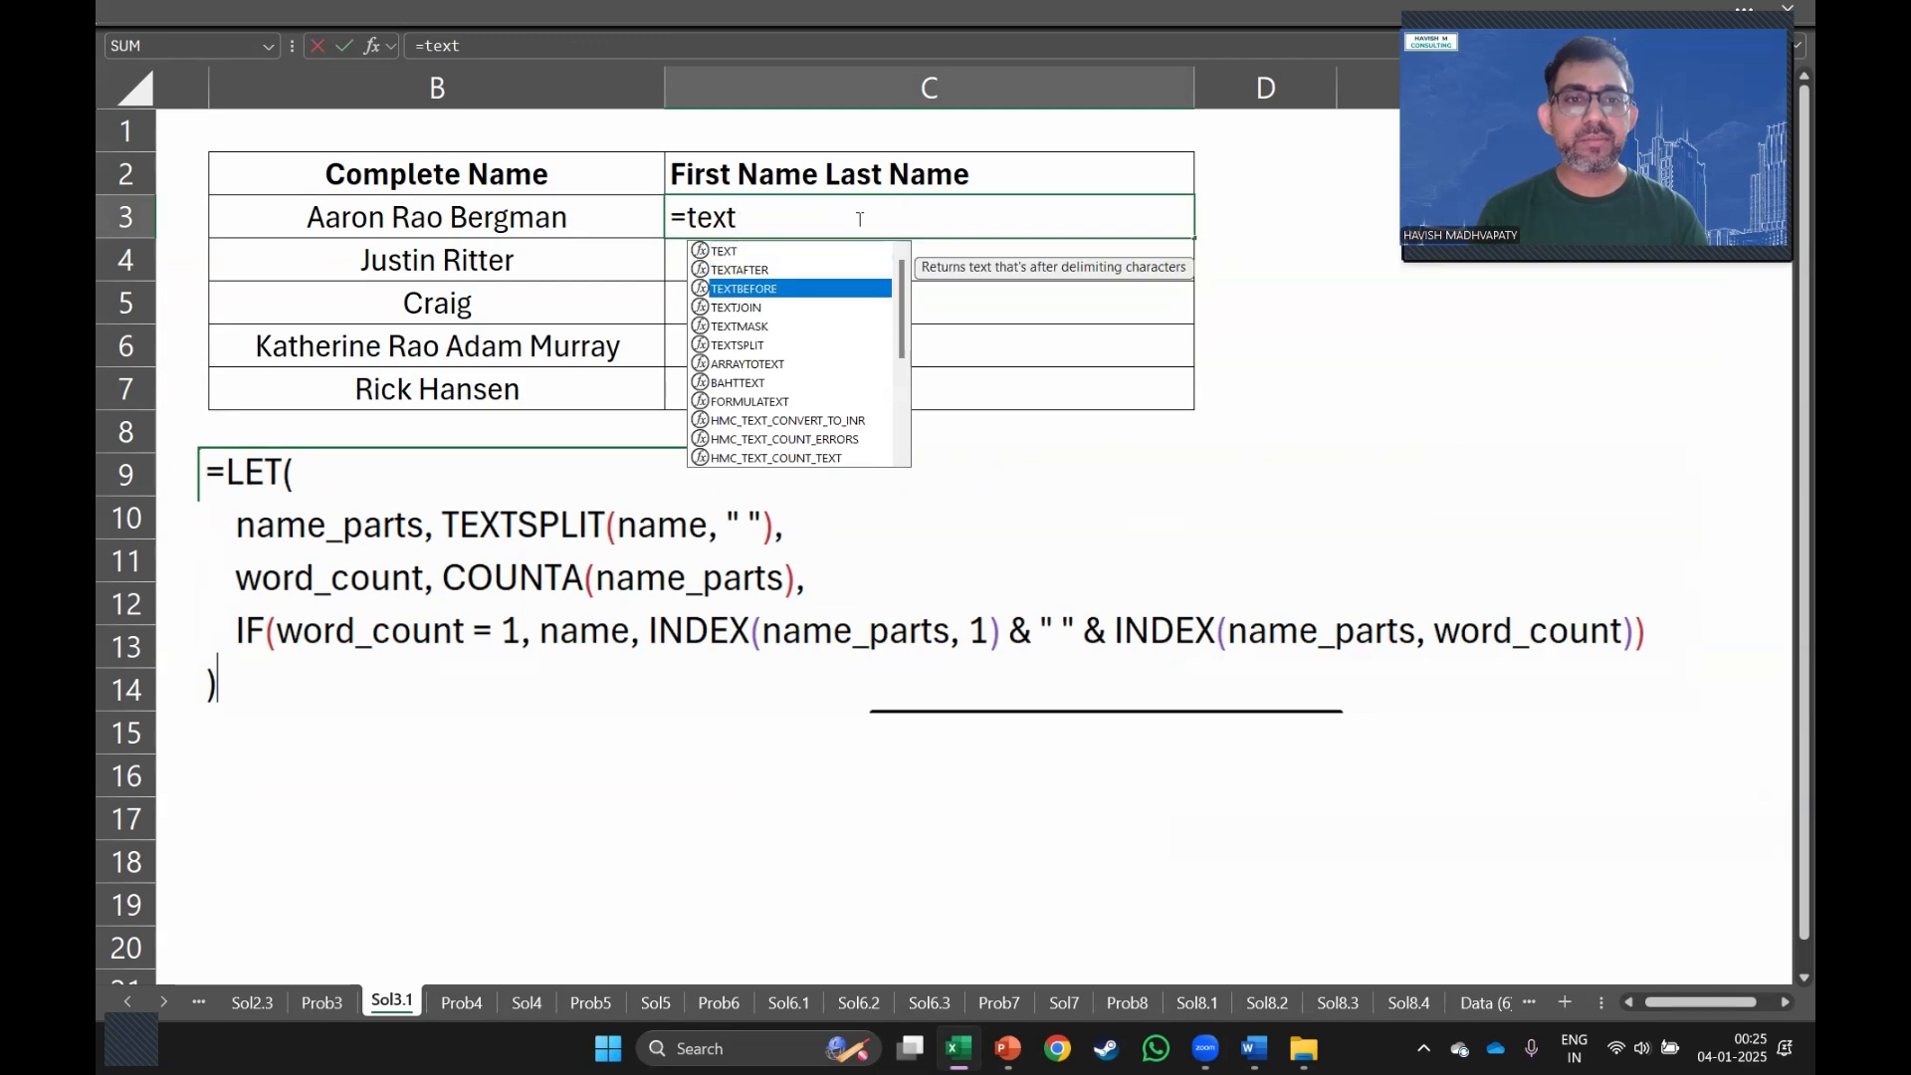
{"action": "key", "text": "Down"}
{"action": "key", "text": "Down"}
{"action": "key", "text": "Down"}
{"action": "key", "text": "Tab"}
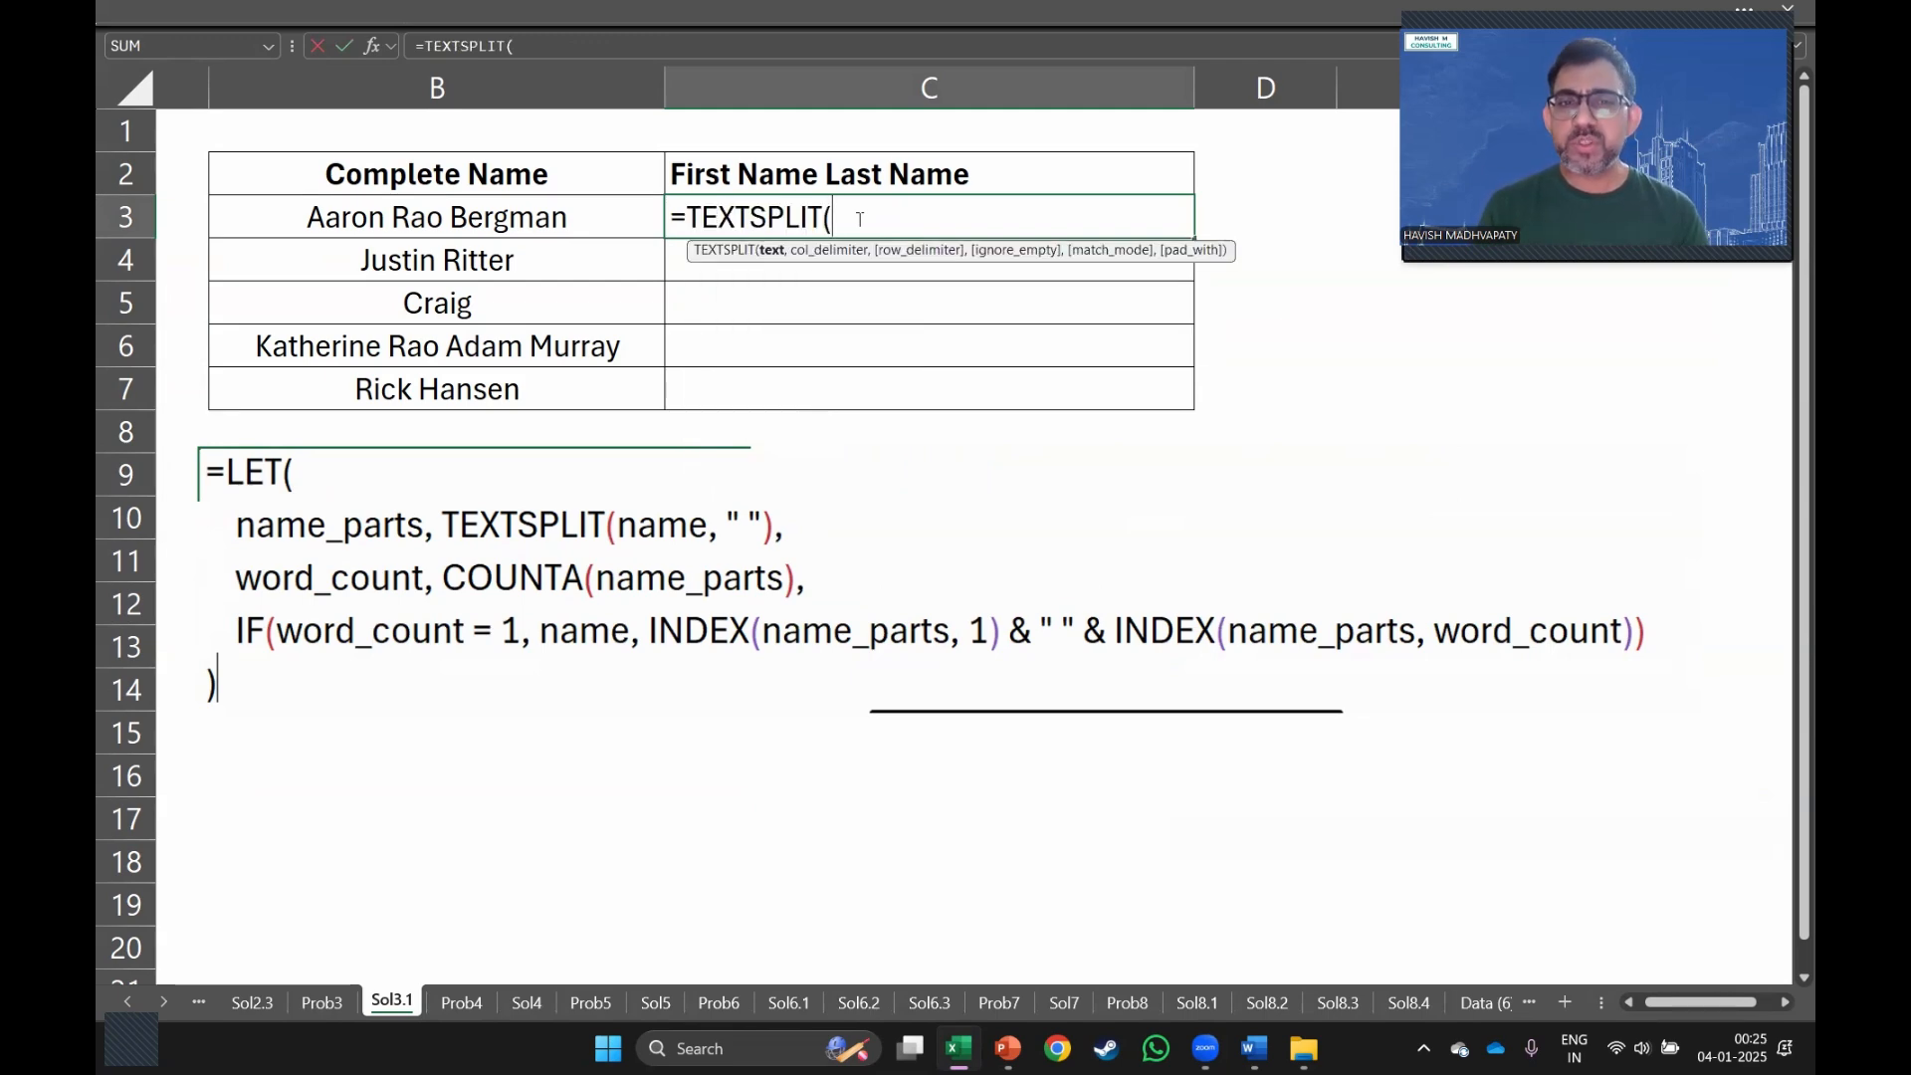
{"action": "key", "text": "Left"}
{"action": "type", "text": ","}
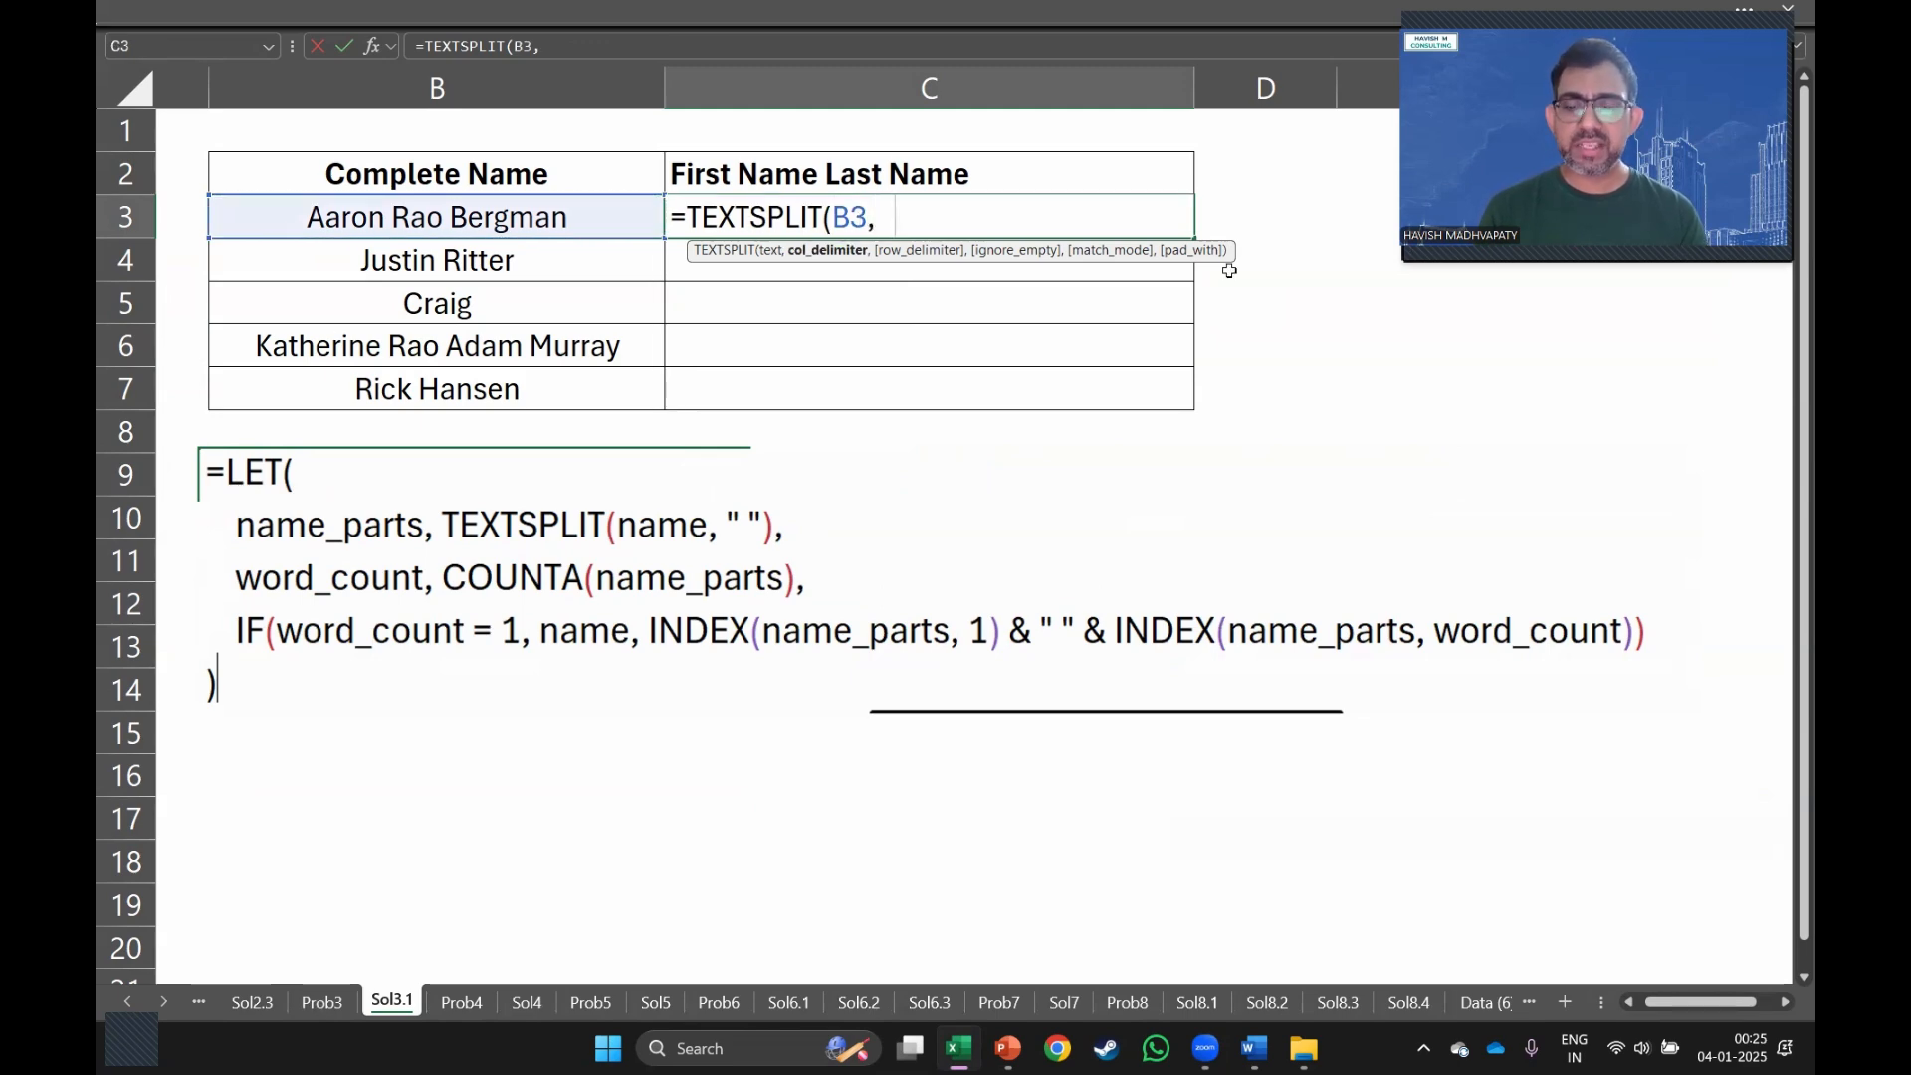
{"action": "type", "text": "  \" \""}
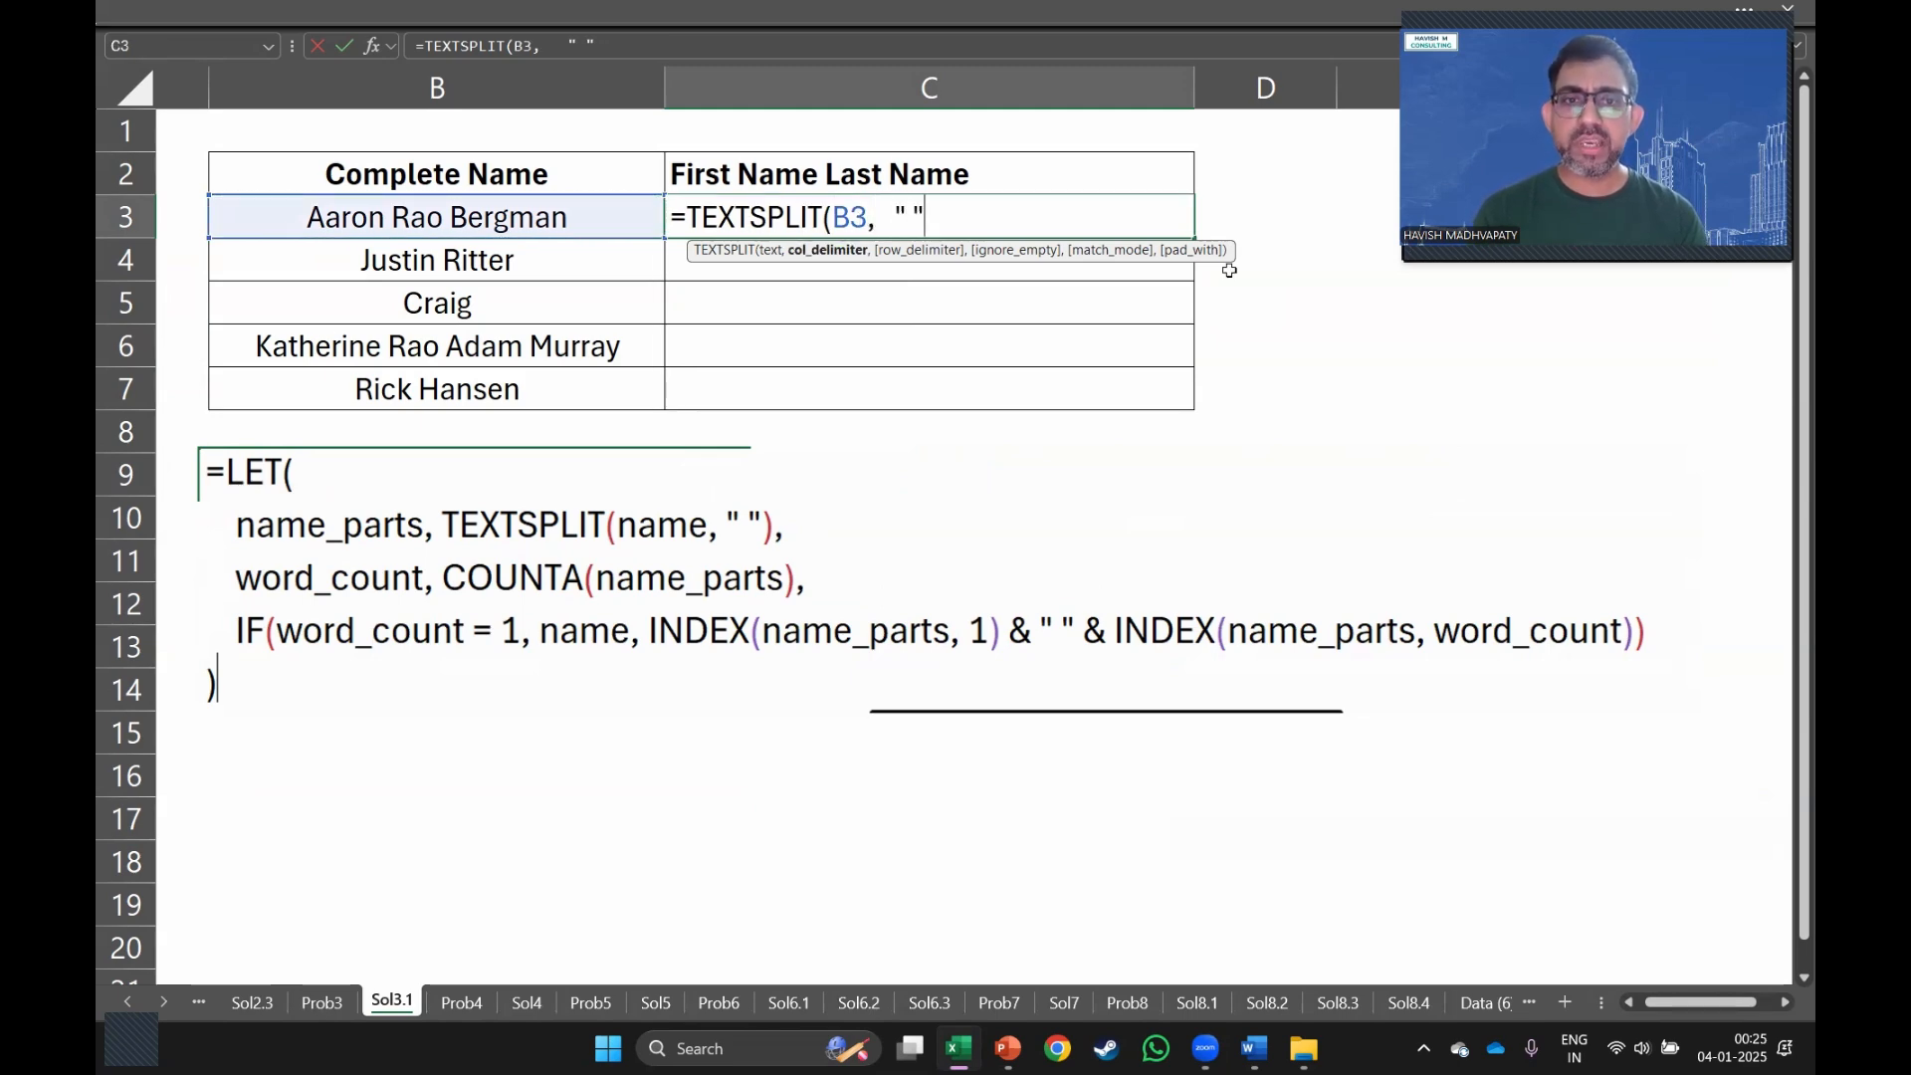
{"action": "type", "text": ")"}
{"action": "key", "text": "Return"}
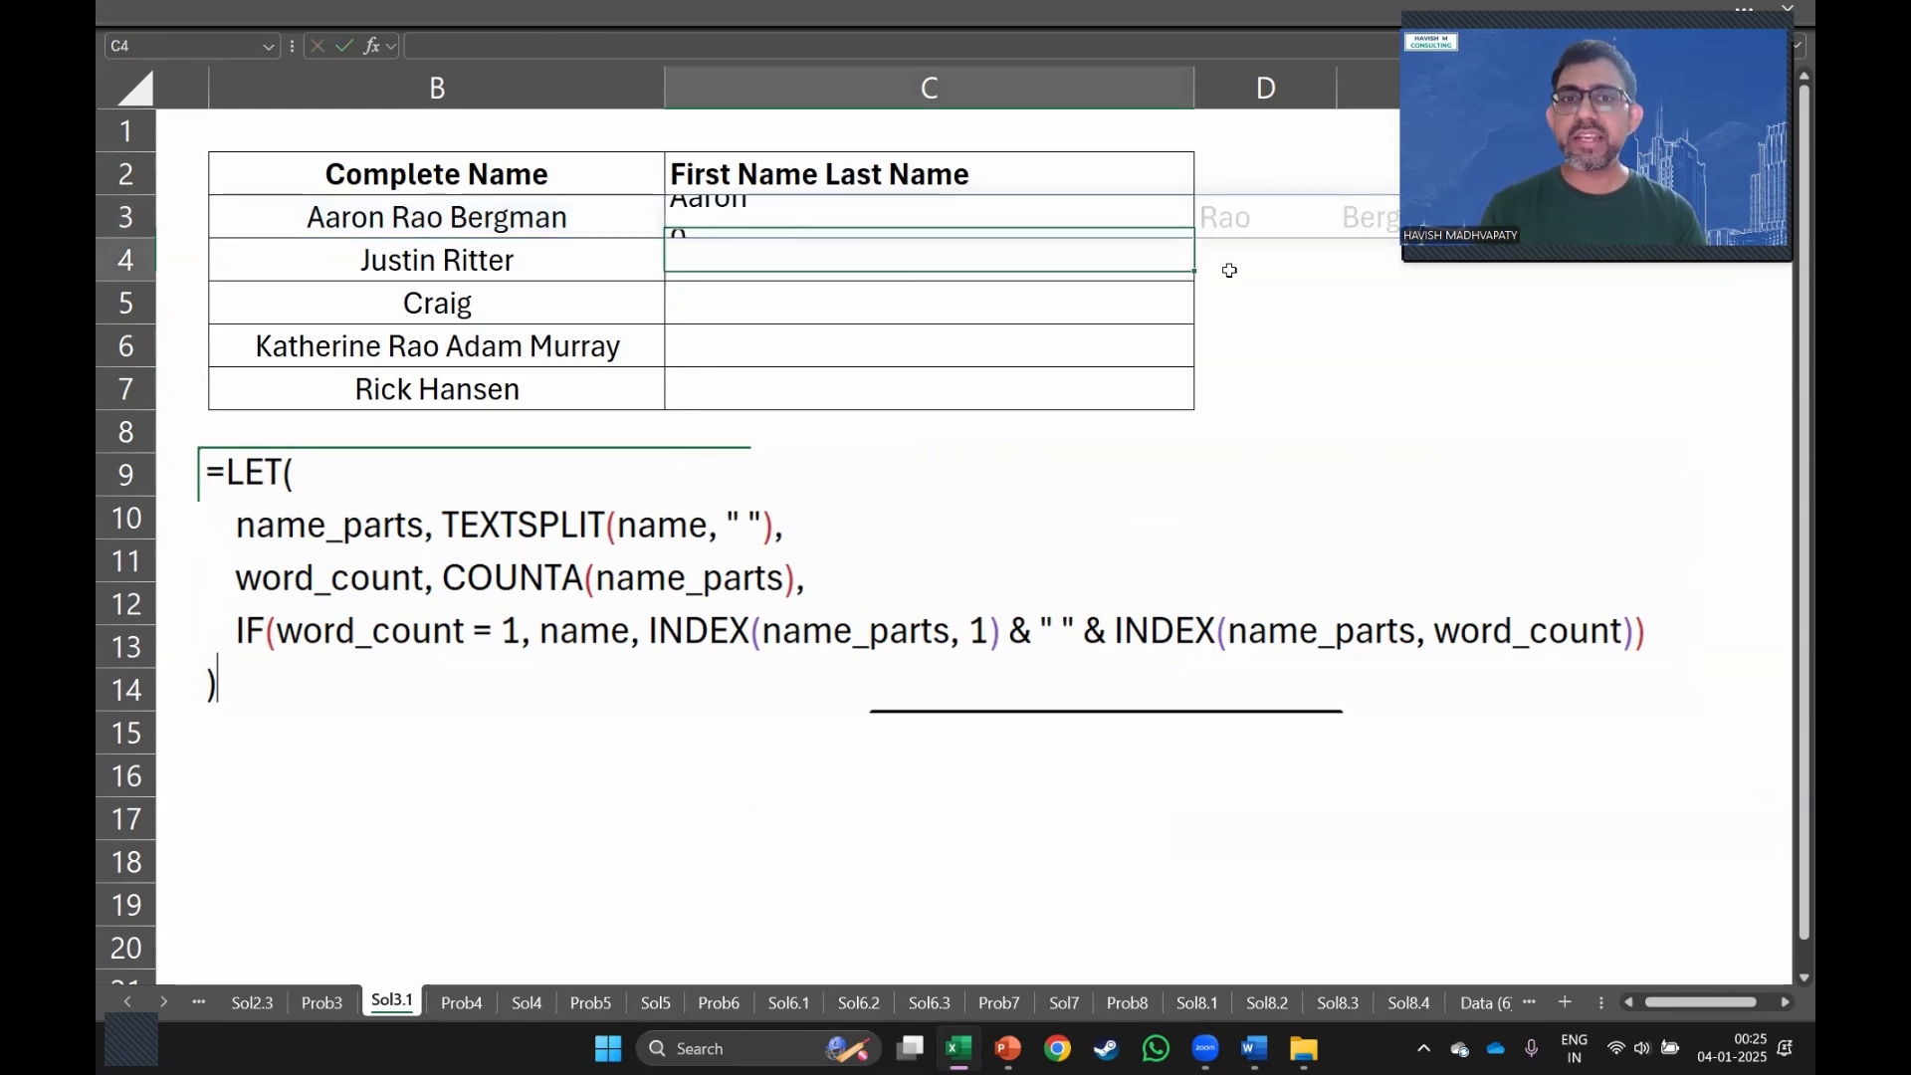
{"action": "key", "text": "Up"}
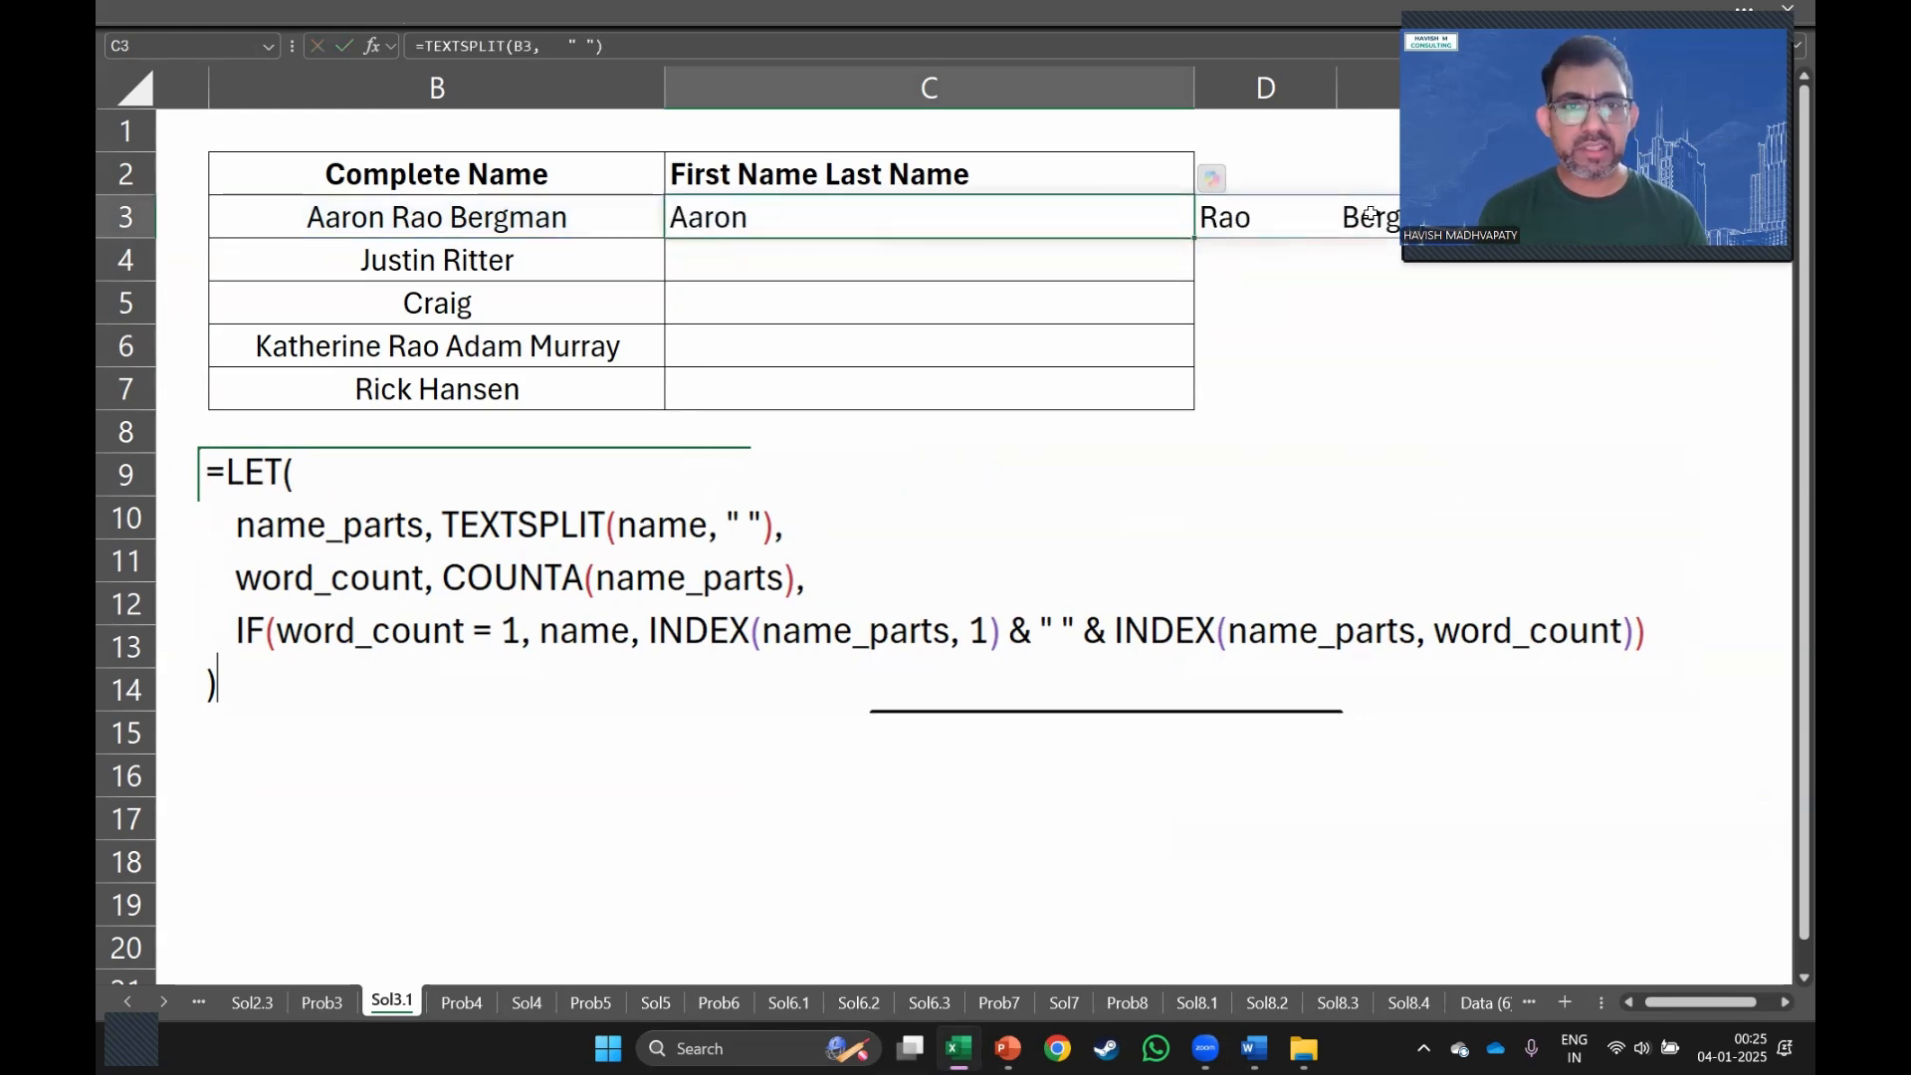
Autofit column B to its contents and narrow column A so the split name parts fit in view.
{"action": "scroll", "coordinate": [1200, 311], "scroll_direction": "down", "scroll_amount": 3}
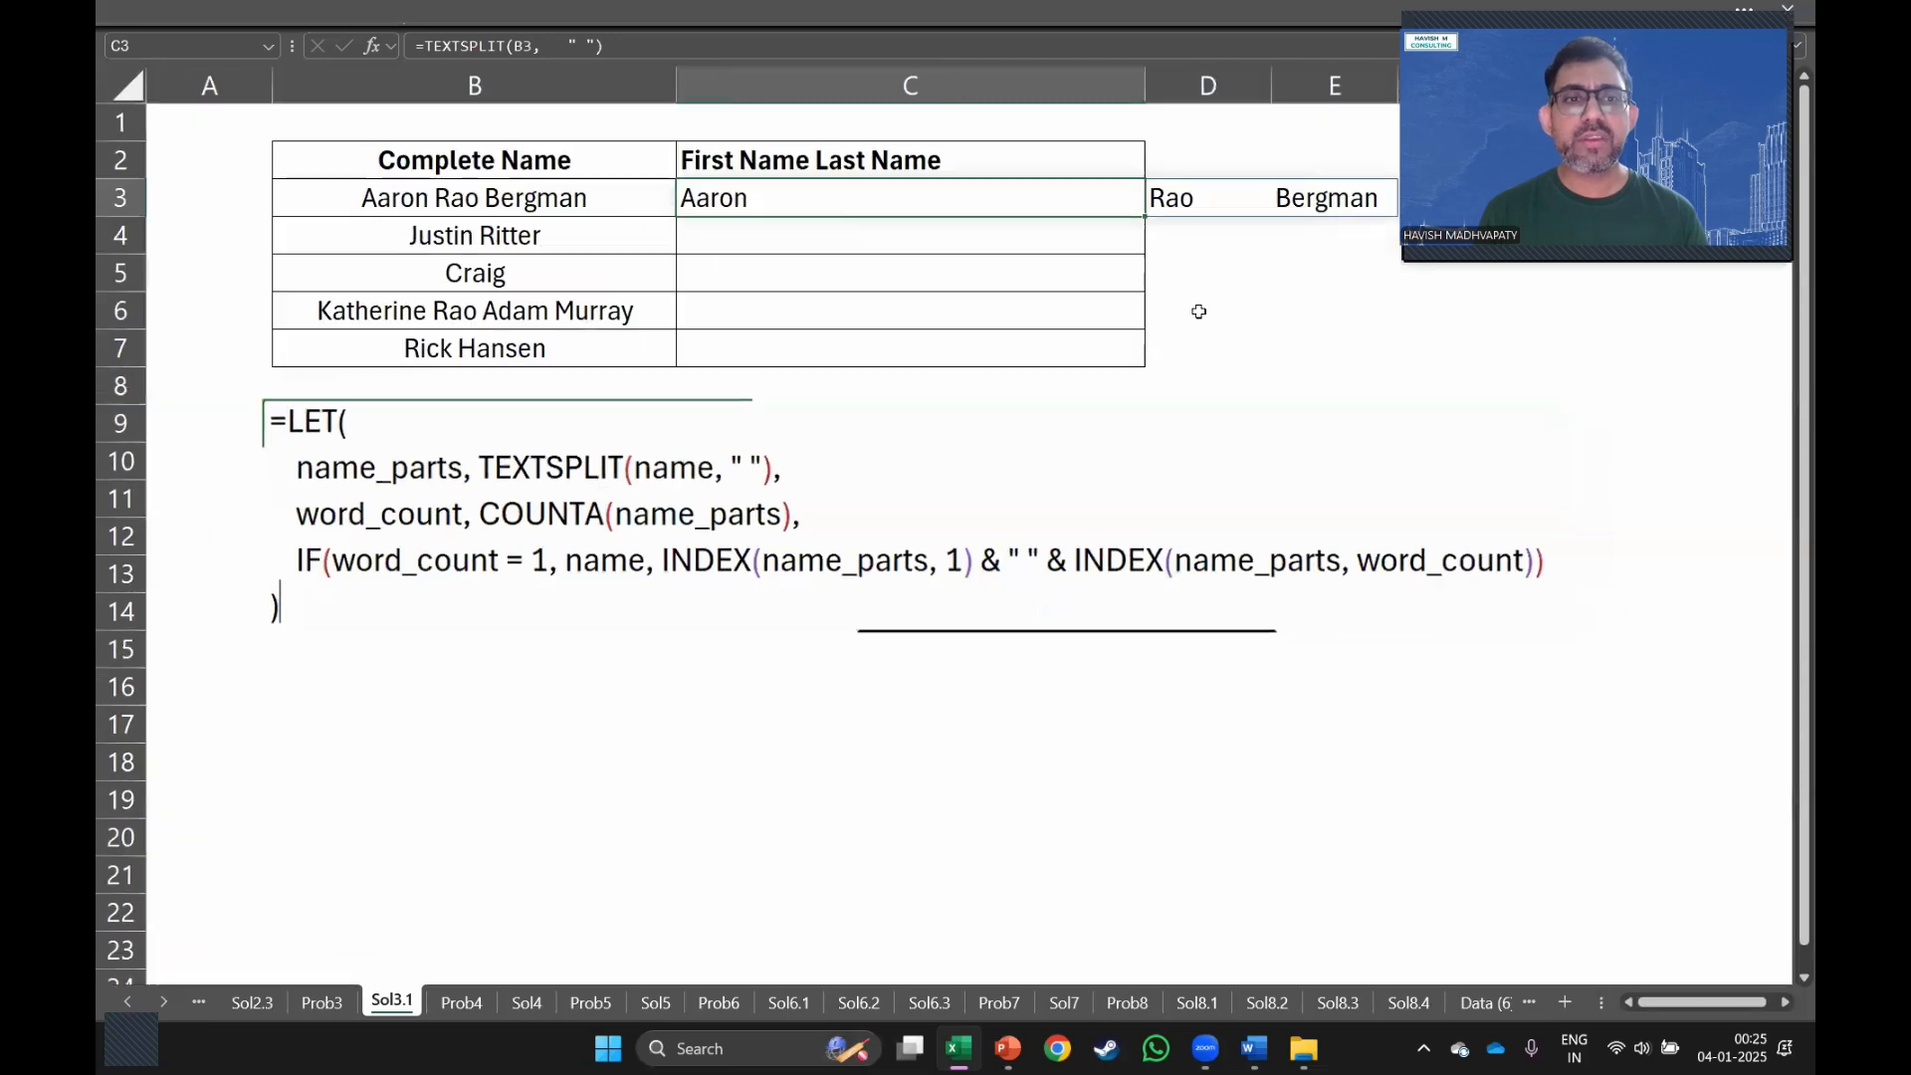
{"action": "double_click", "coordinate": [676, 84]}
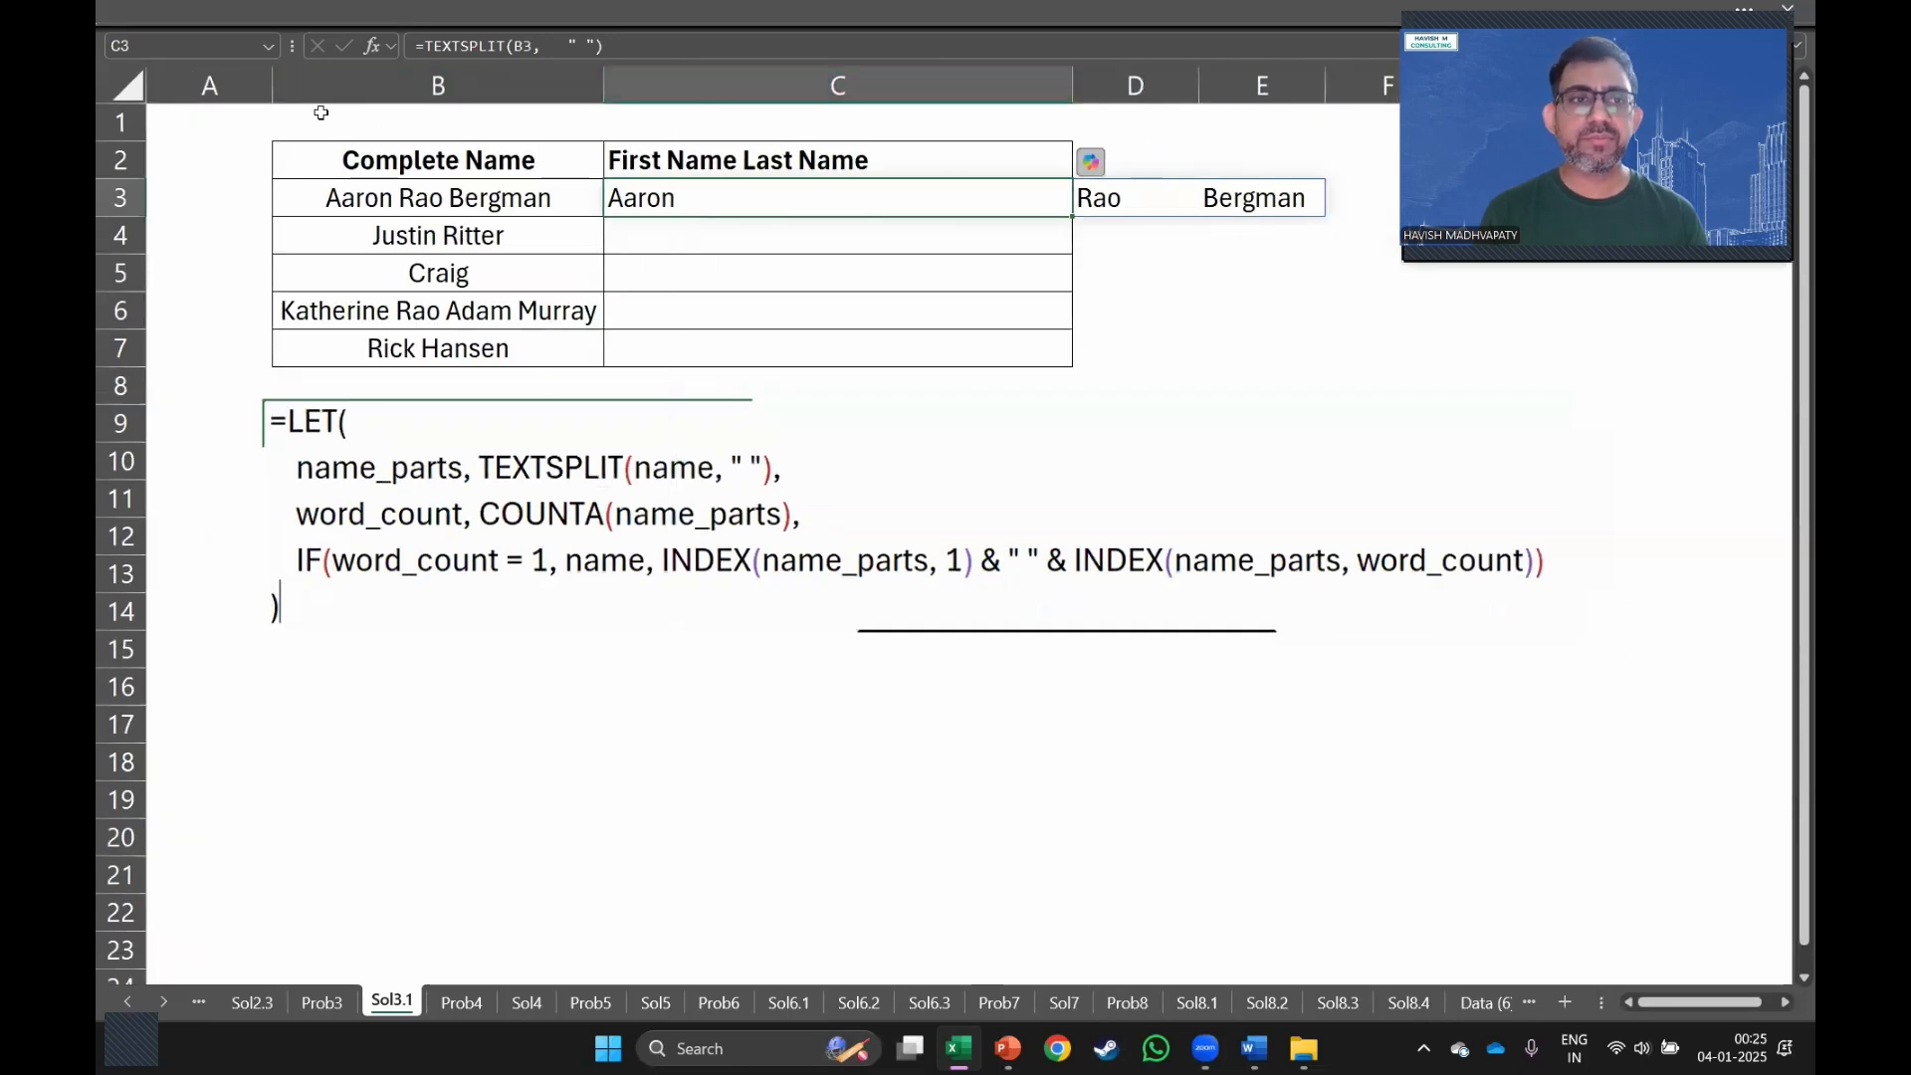
{"action": "left_click_drag", "start_coordinate": [272, 85], "coordinate": [223, 86]}
Edit the formula in C3 and insert the opening of a LET function before TEXTSPLIT.
{"action": "double_click", "coordinate": [812, 192]}
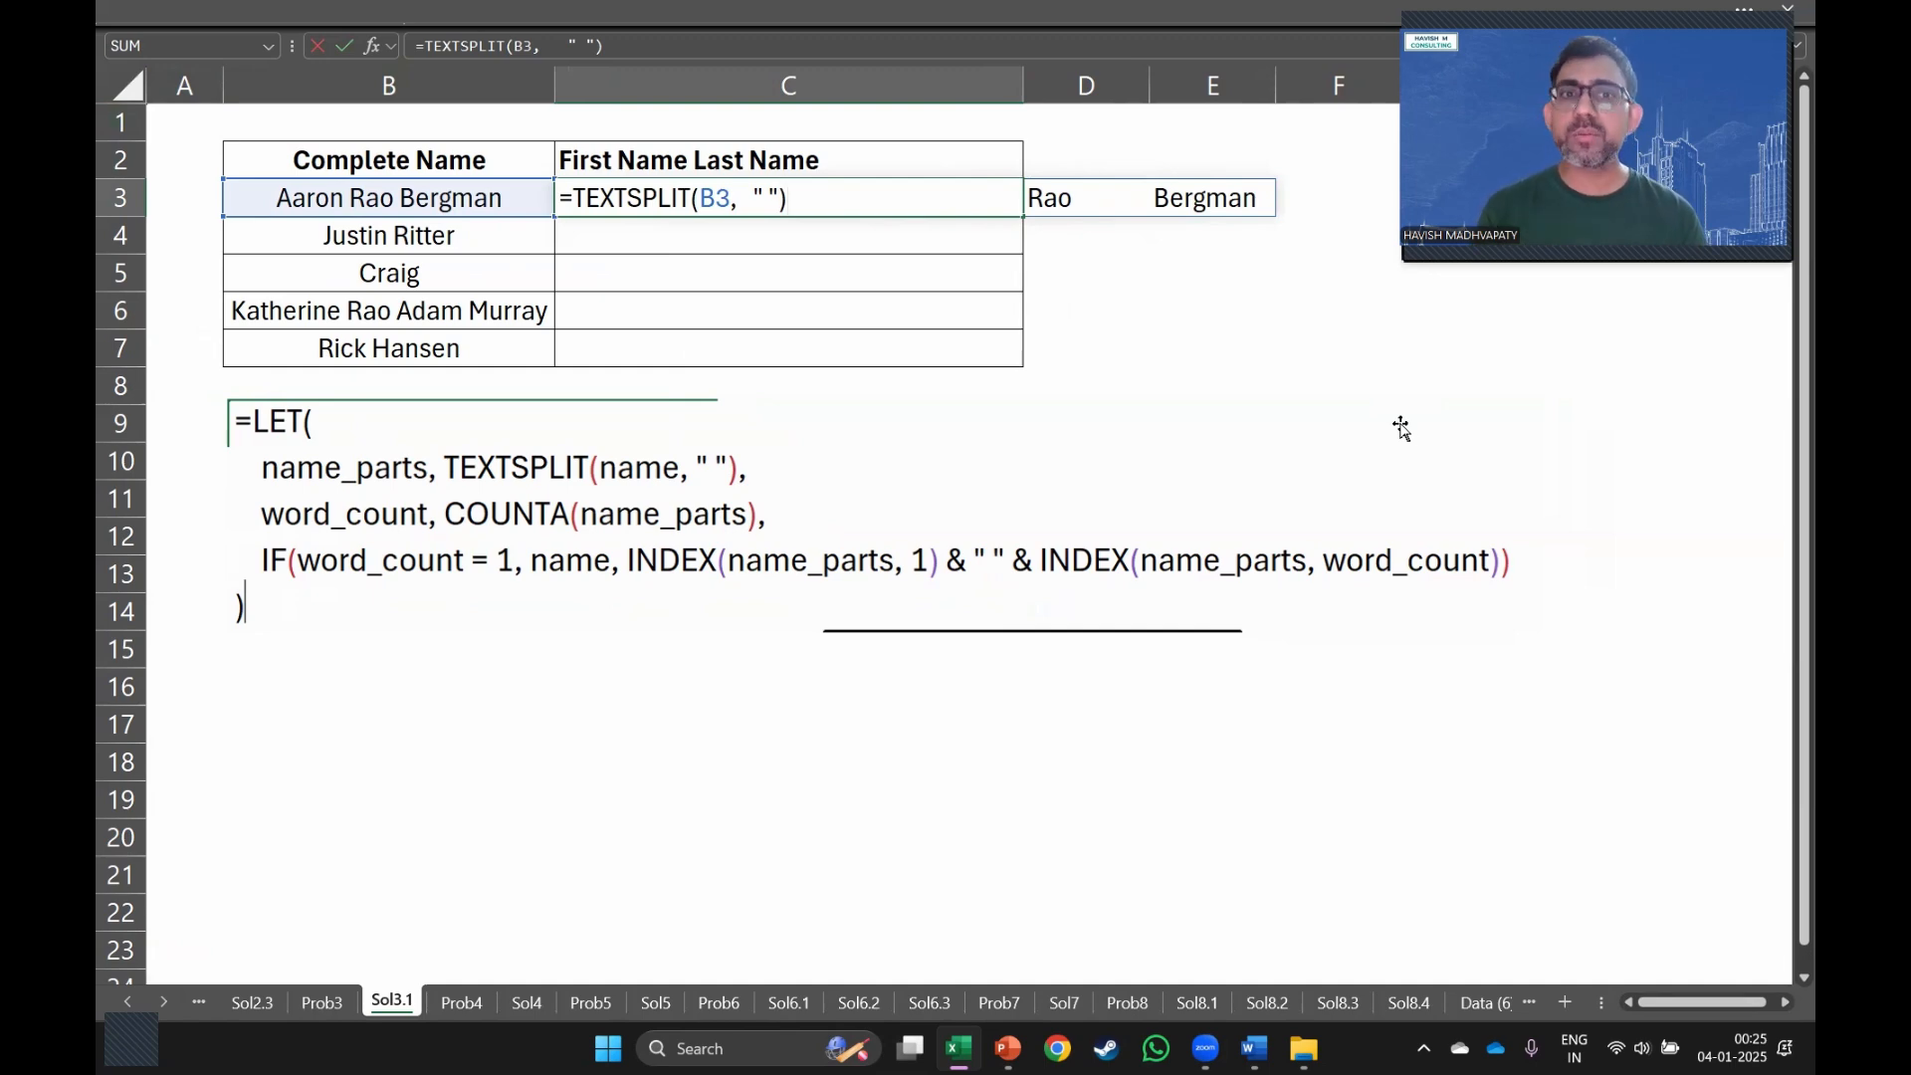
{"action": "key", "text": "Left"}
{"action": "key", "text": "Left"}
{"action": "key", "text": "Left"}
{"action": "key", "text": "Left"}
{"action": "key", "text": "Left"}
{"action": "key", "text": "Left"}
{"action": "key", "text": "Left"}
{"action": "key", "text": "Left"}
{"action": "key", "text": "Left"}
{"action": "key", "text": "Left"}
{"action": "key", "text": "Left"}
{"action": "key", "text": "Left"}
{"action": "key", "text": "Left"}
{"action": "key", "text": "Left"}
{"action": "key", "text": "Left"}
{"action": "key", "text": "Left"}
{"action": "key", "text": "Left"}
{"action": "key", "text": "Left"}
{"action": "key", "text": "Left"}
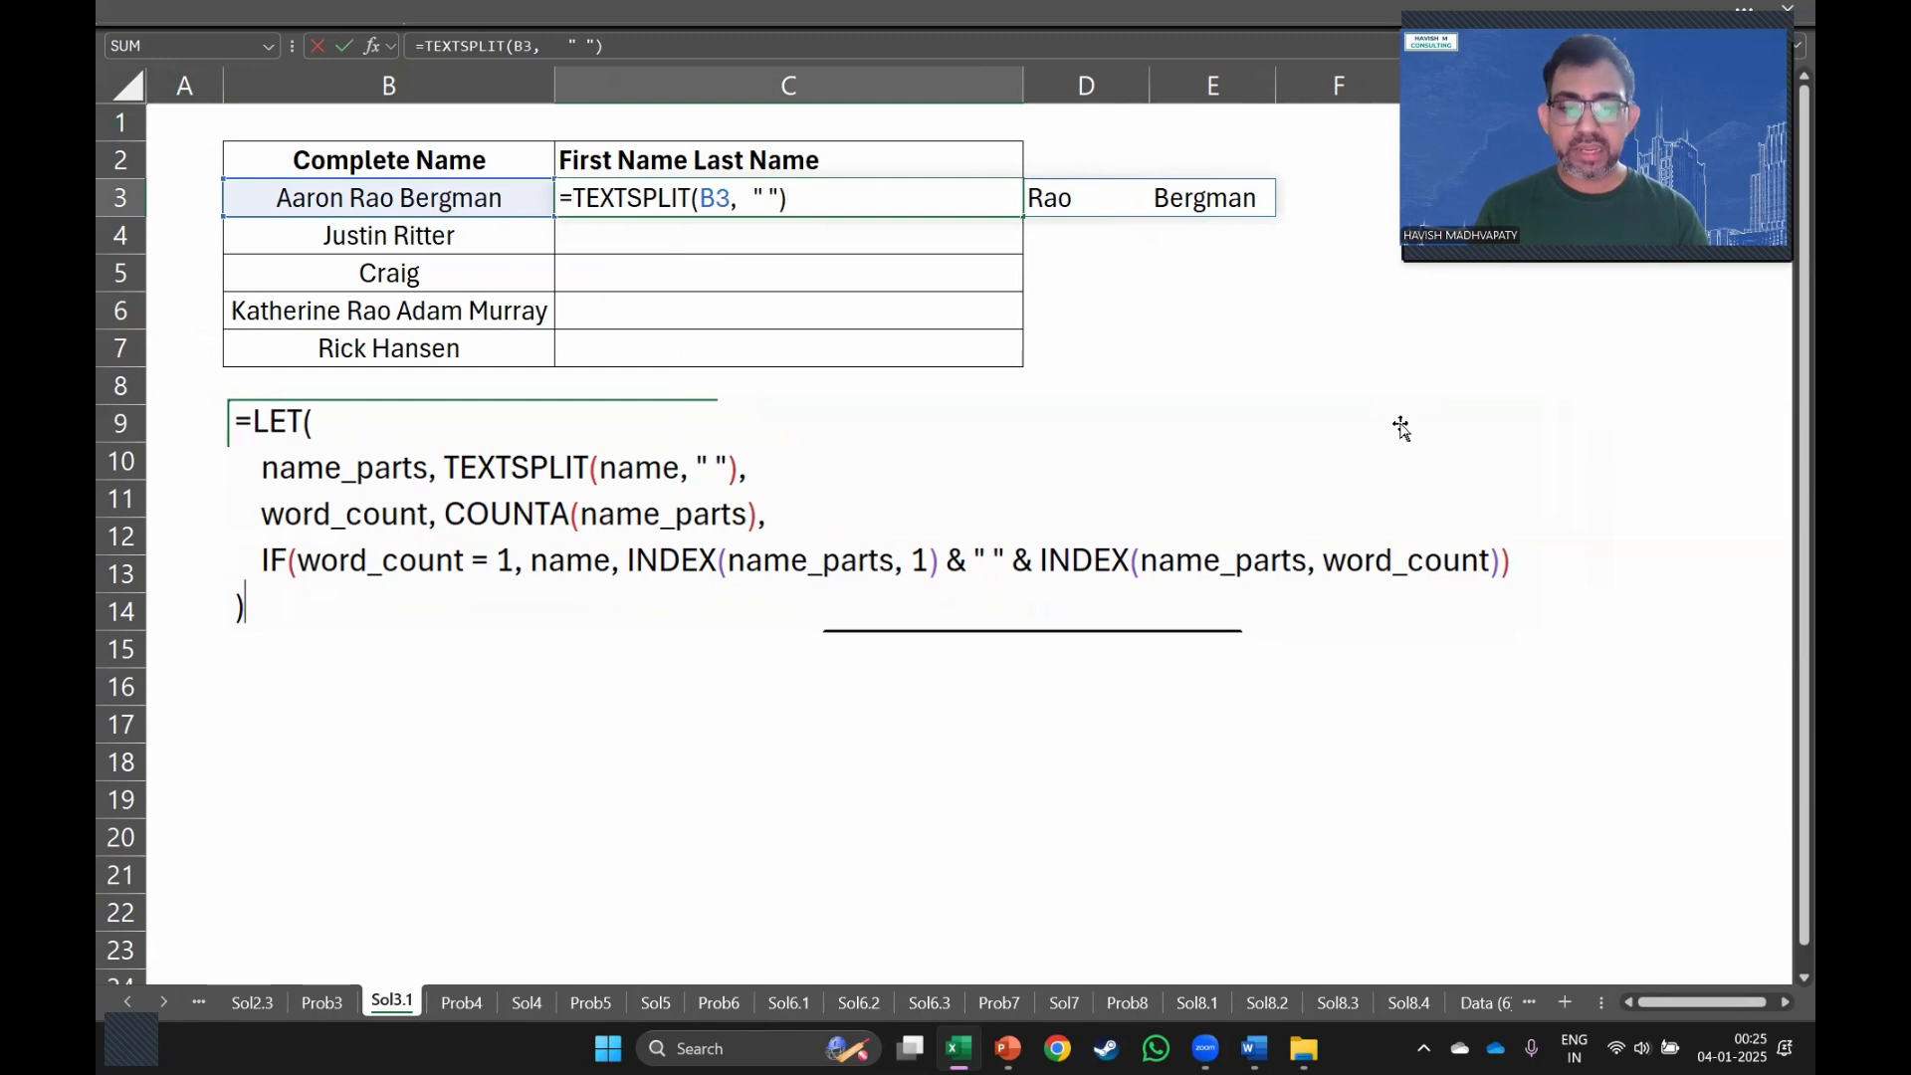
{"action": "type", "text": "let("}
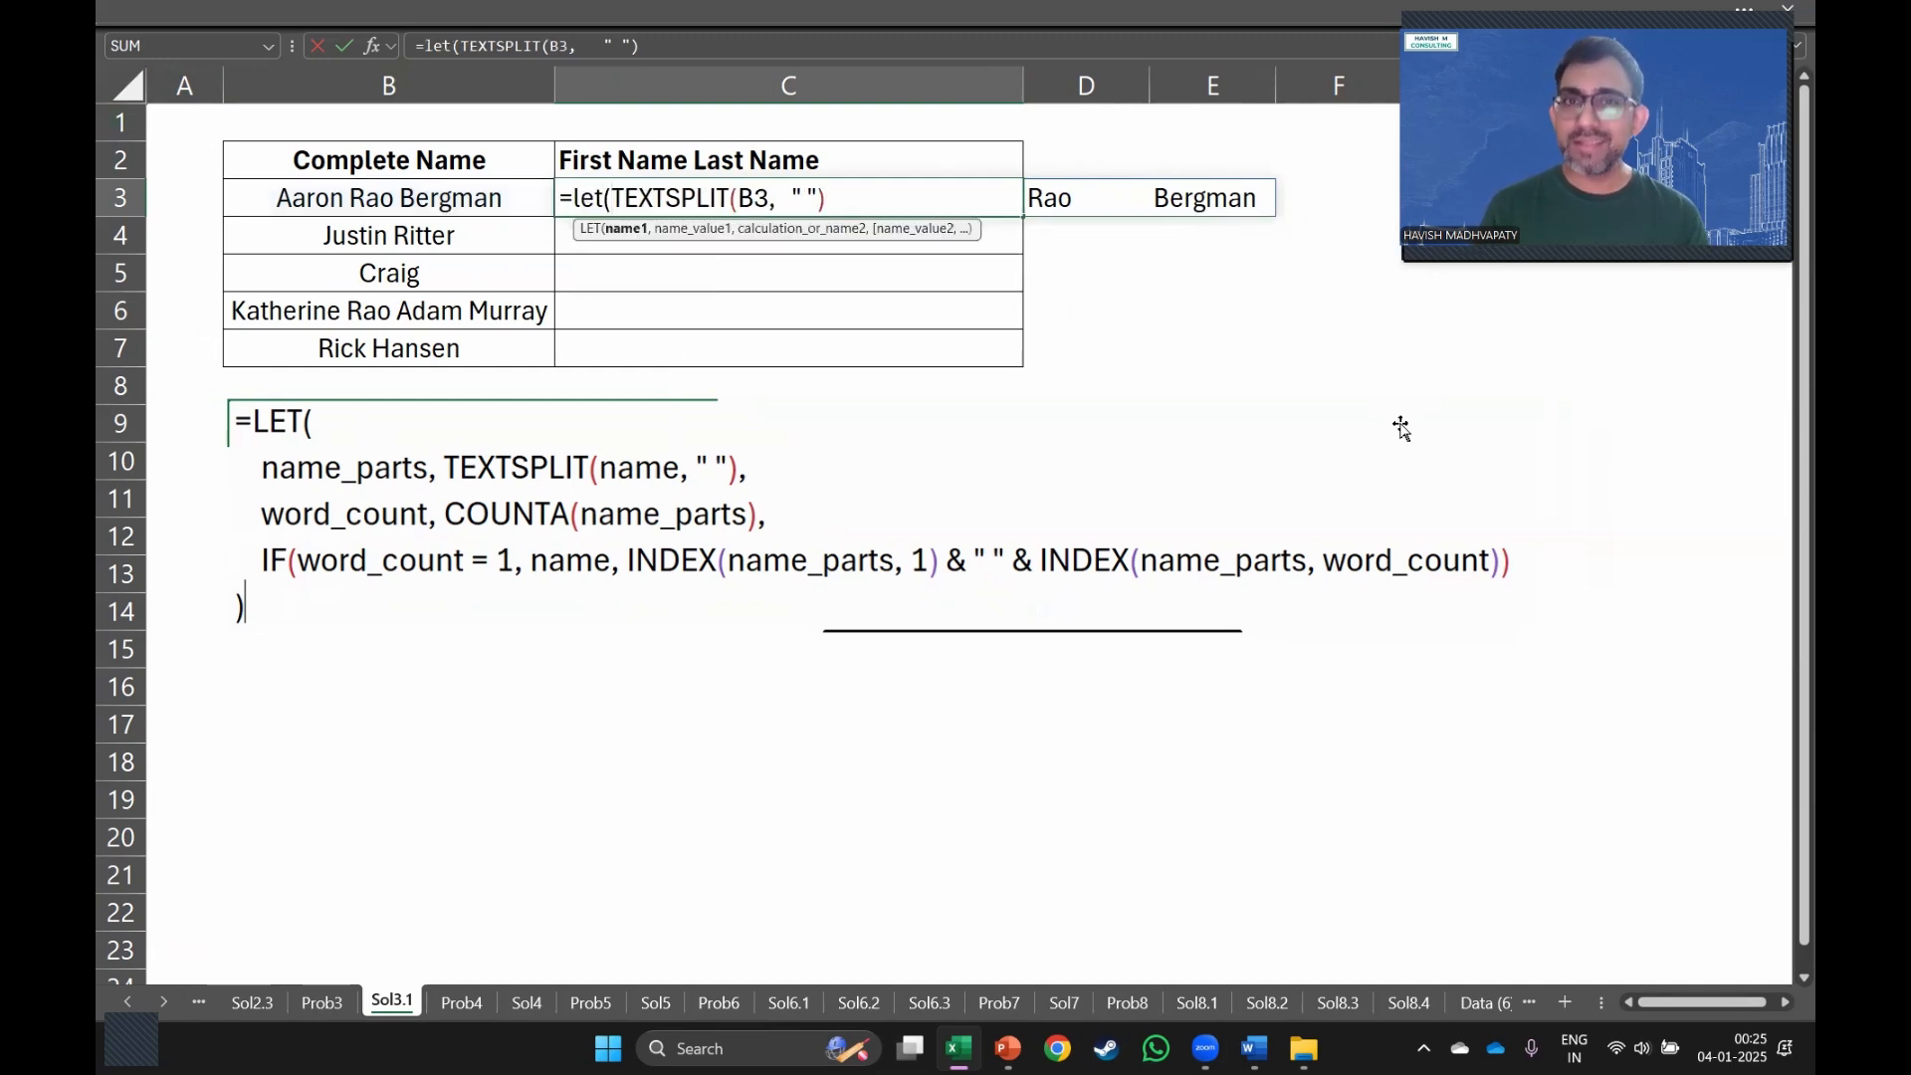
Add name_parts as the first LET variable in C3, with the TEXTSPLIT expression as its value.
{"action": "key", "text": "ctrl+Right"}
{"action": "key", "text": "ctrl+Right"}
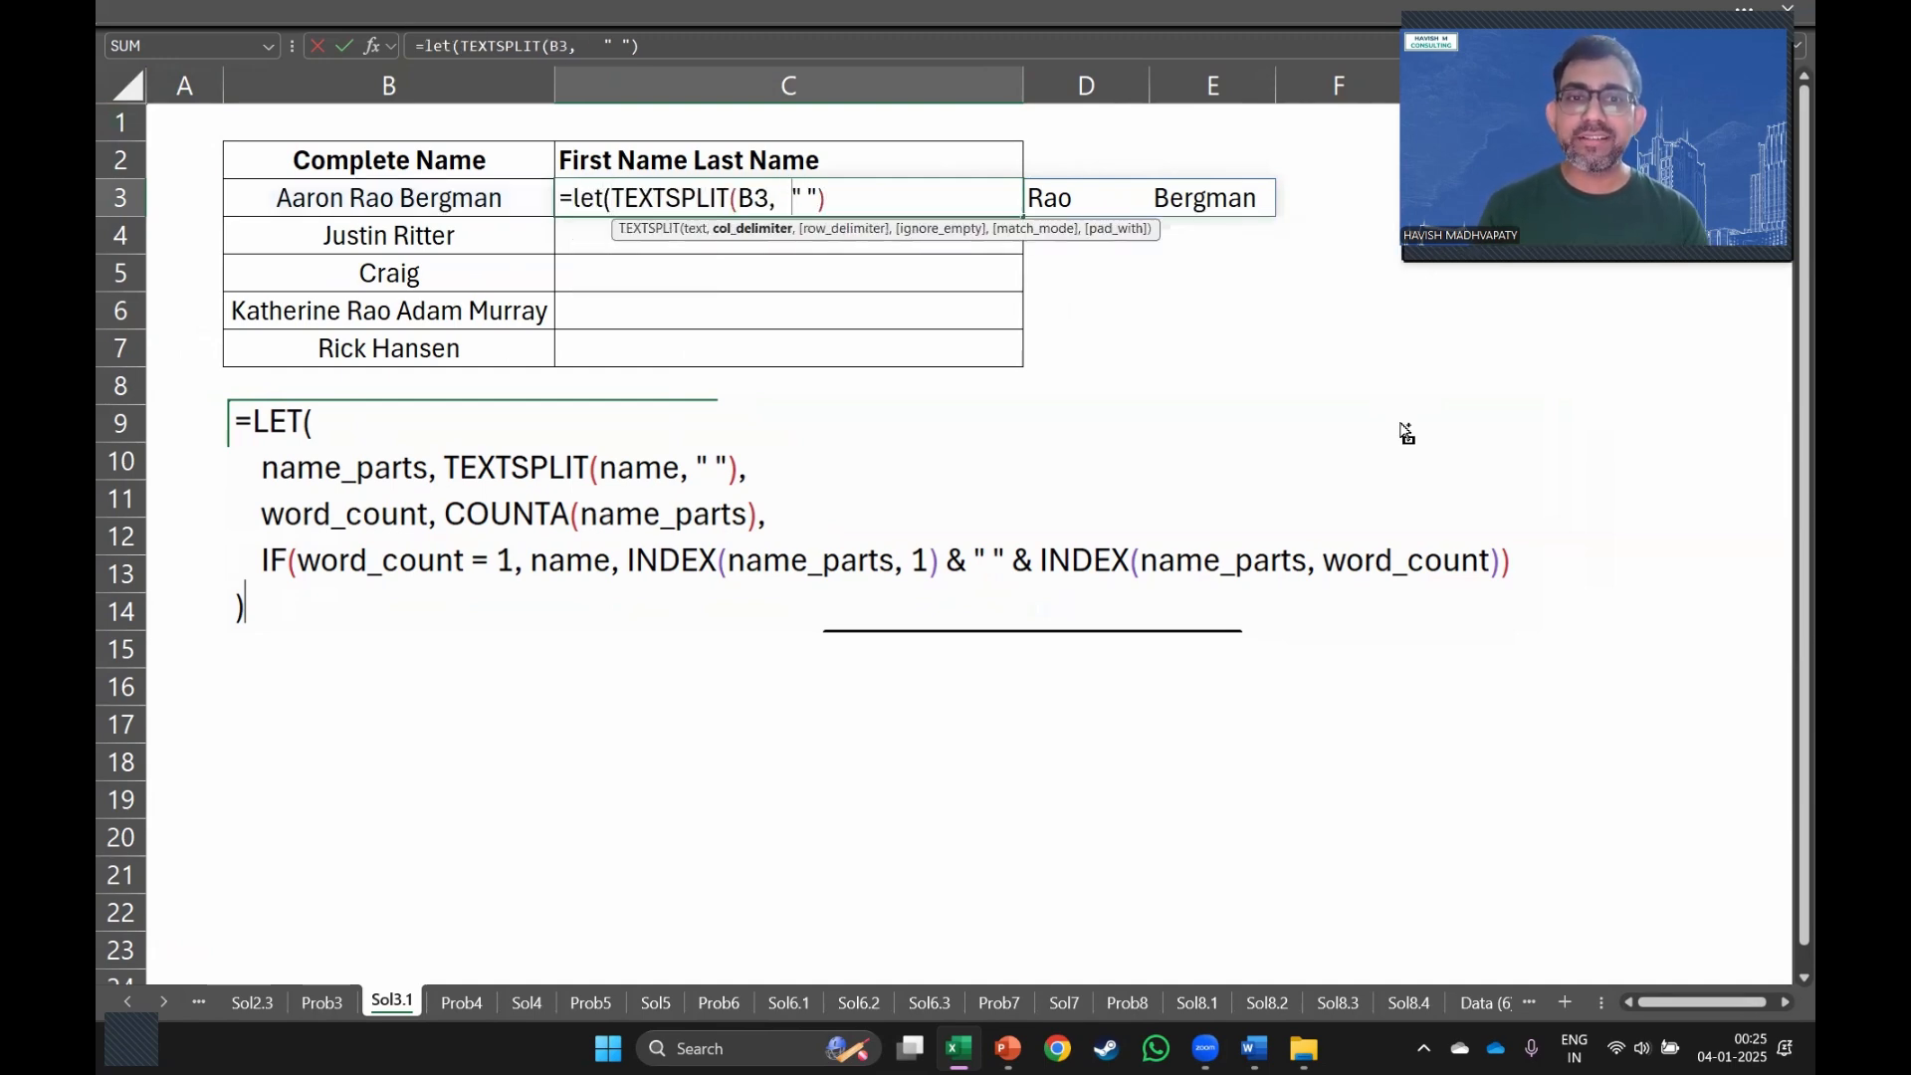
{"action": "key", "text": "Left"}
{"action": "key", "text": "Left"}
{"action": "key", "text": "Left"}
{"action": "key", "text": "Left"}
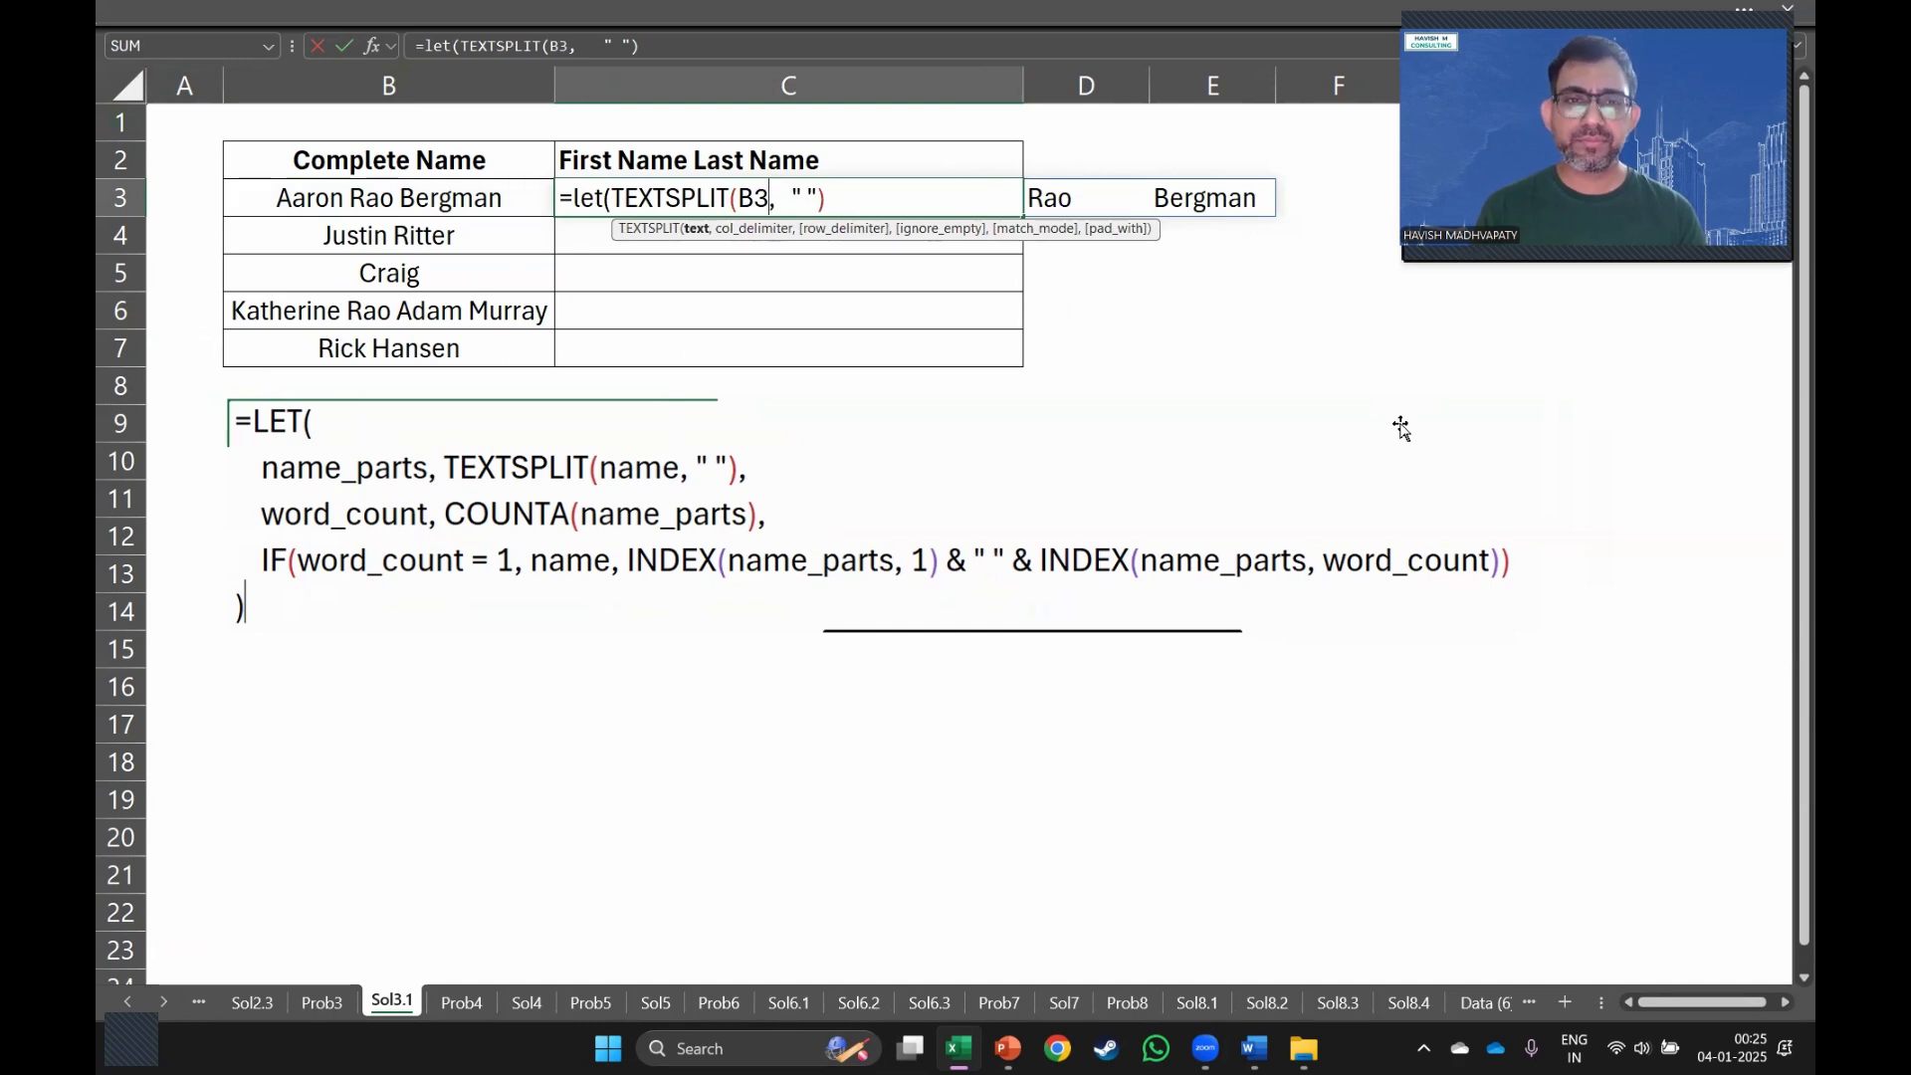
{"action": "key", "text": "ctrl+Left"}
{"action": "key", "text": "ctrl+Left"}
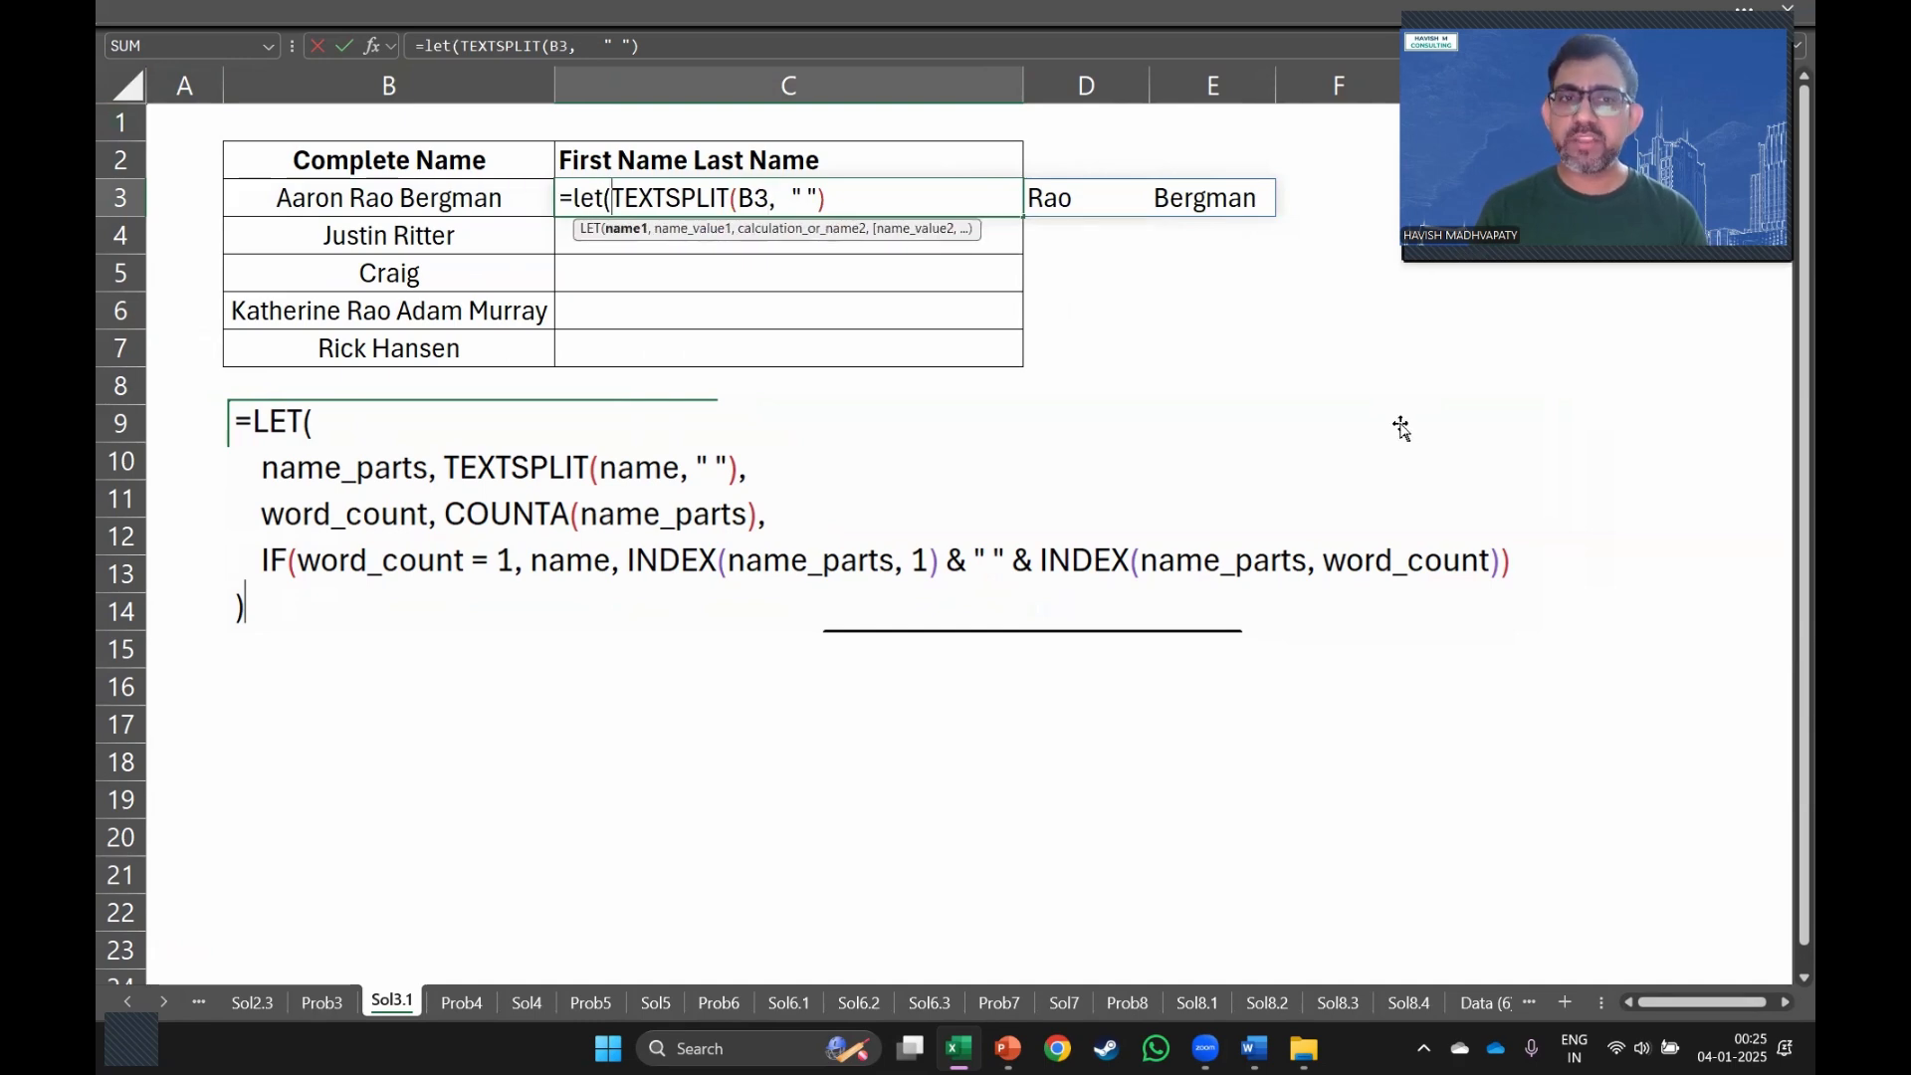
{"action": "type", "text": "name"}
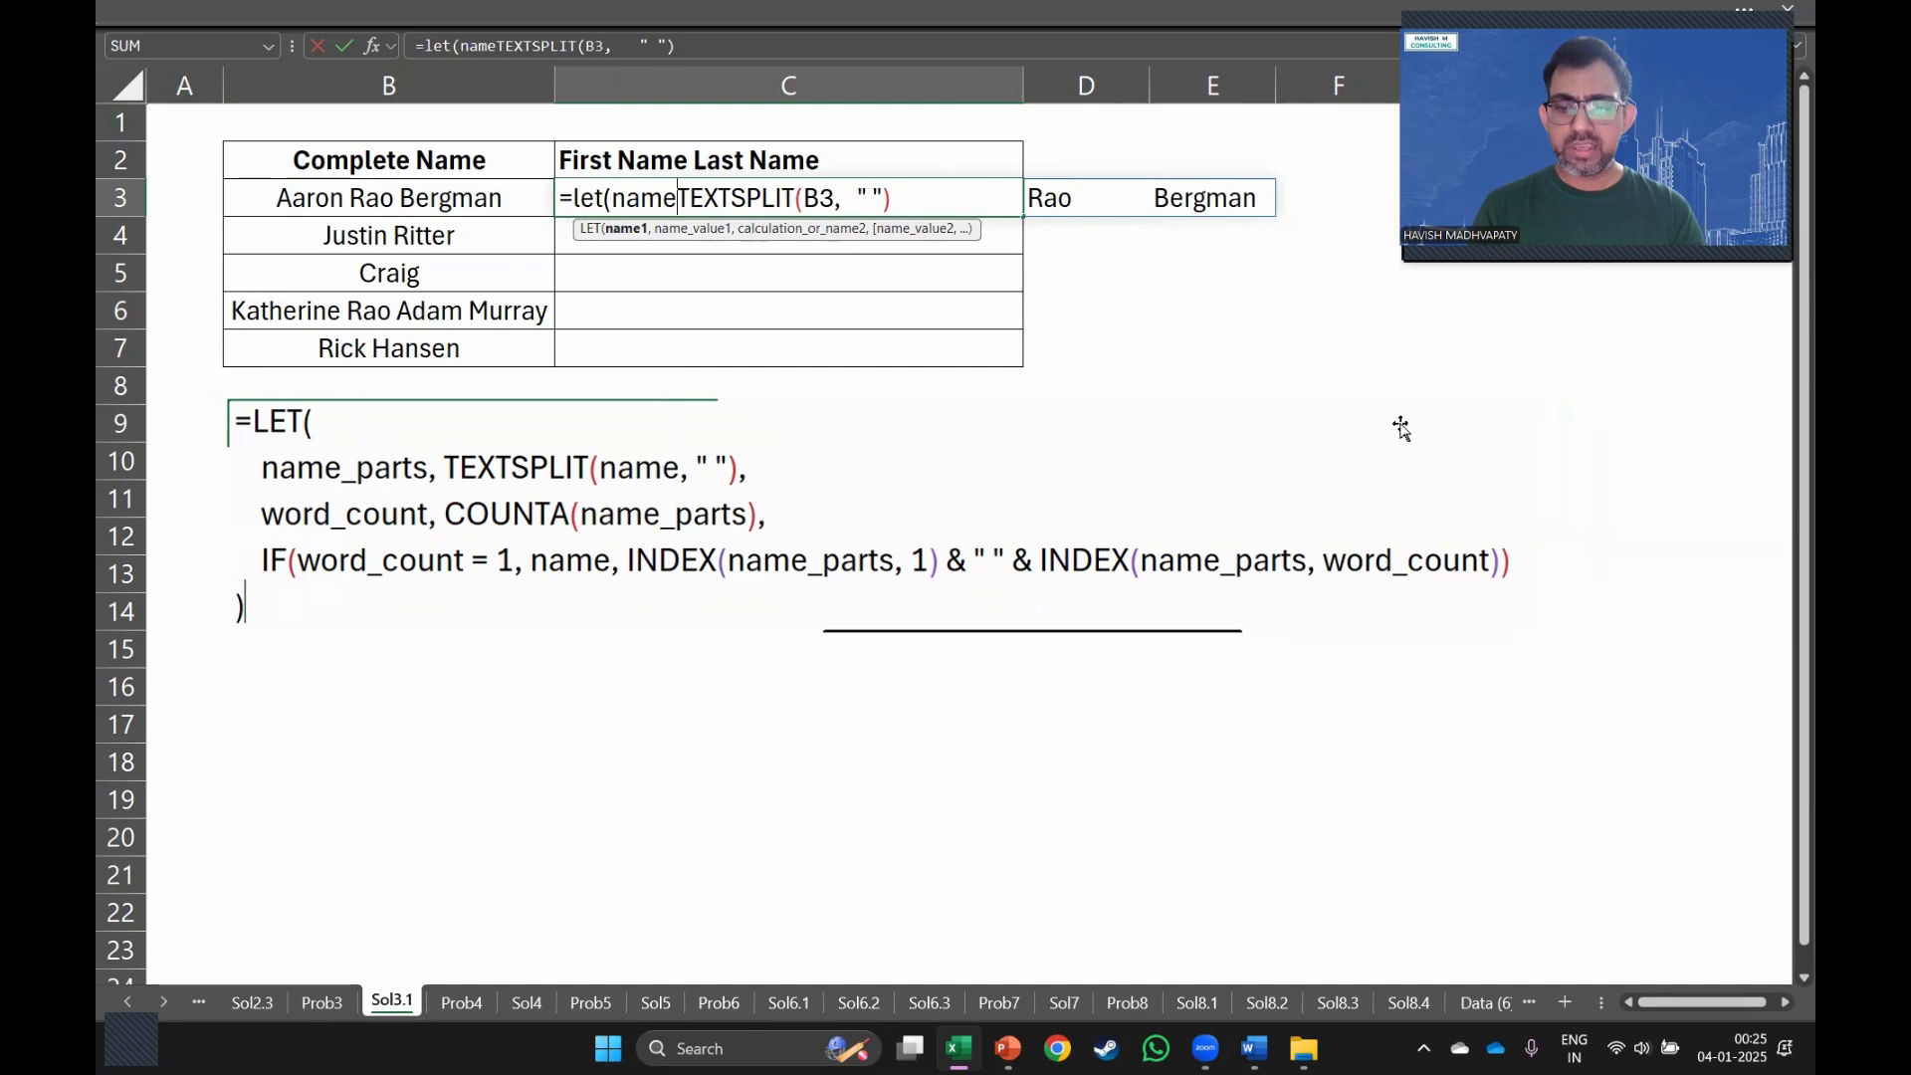
{"action": "type", "text": "_parts,"}
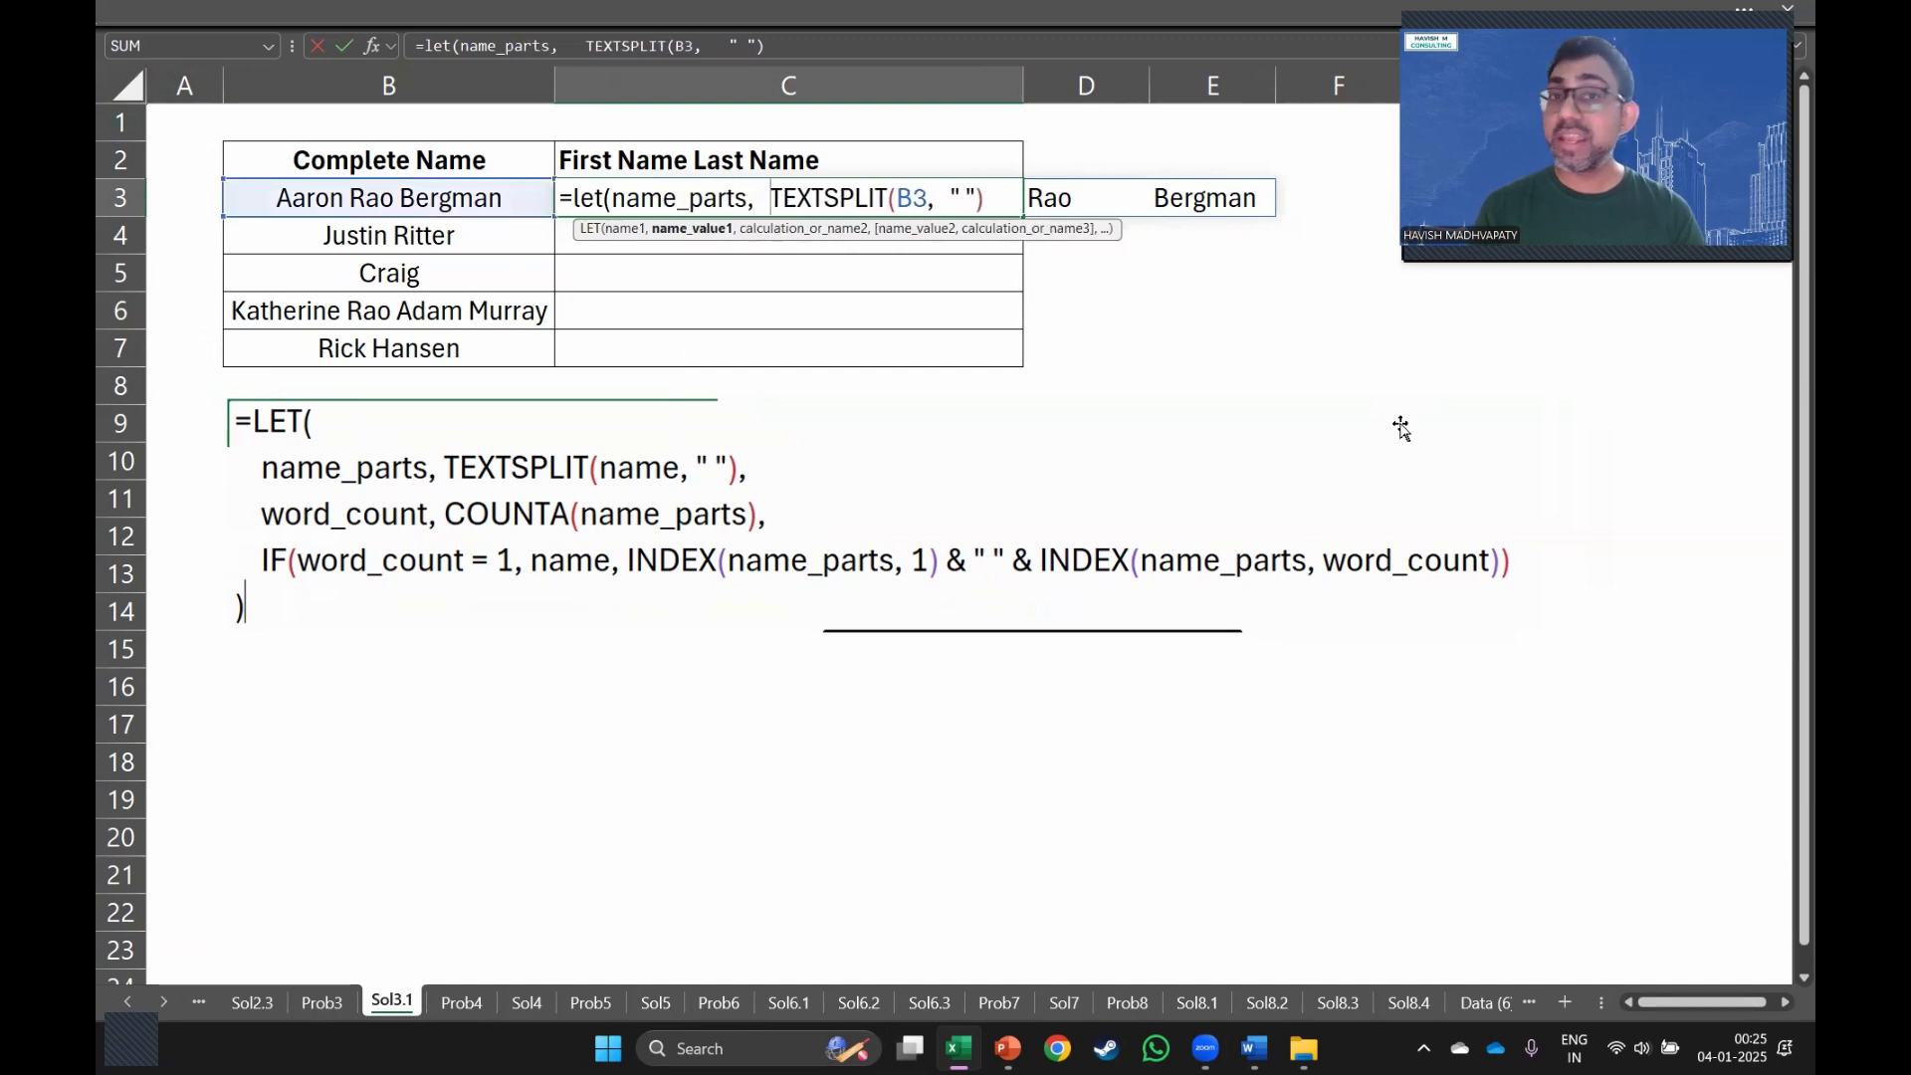
Return name_parts as the result of the LET formula in C3, on a new line, and close the formula.
{"action": "key", "text": "End"}
{"action": "type", "text": ","}
{"action": "key", "text": "alt+Return"}
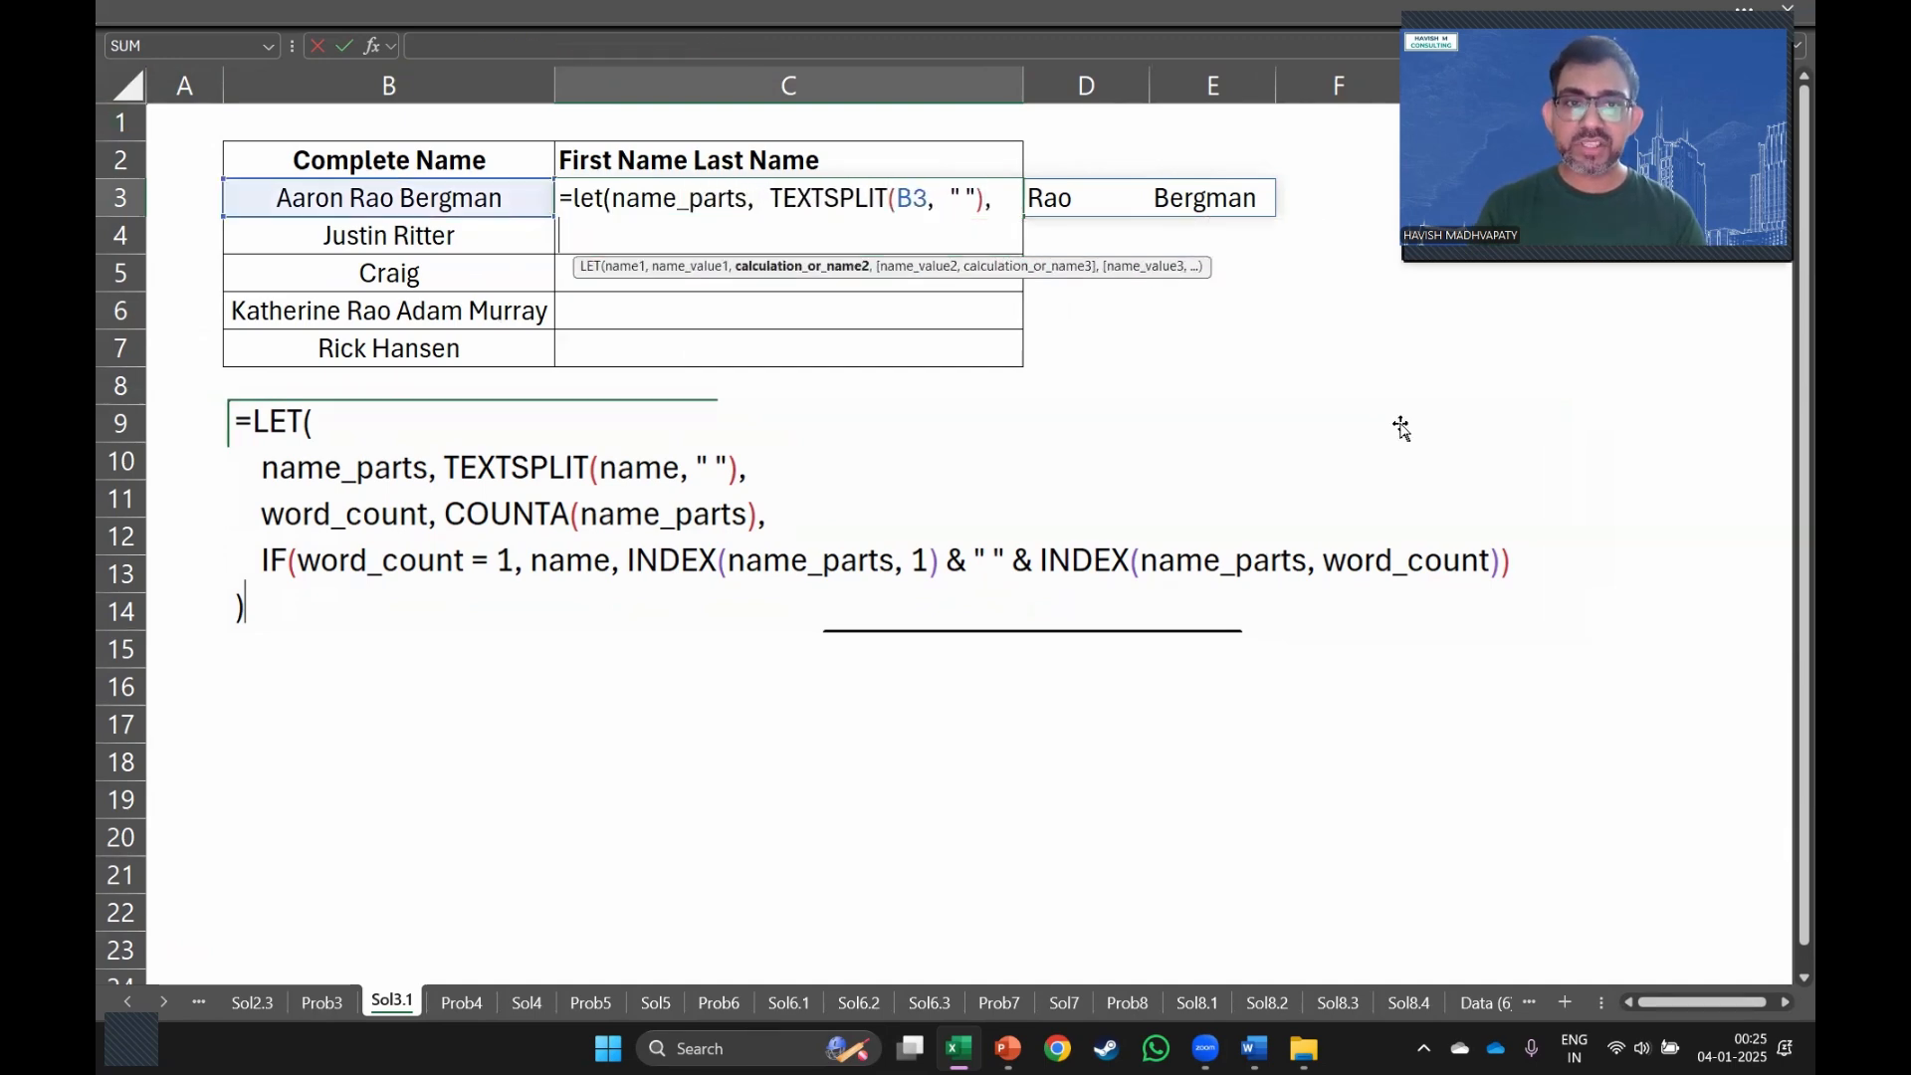
{"action": "type", "text": "name_par"}
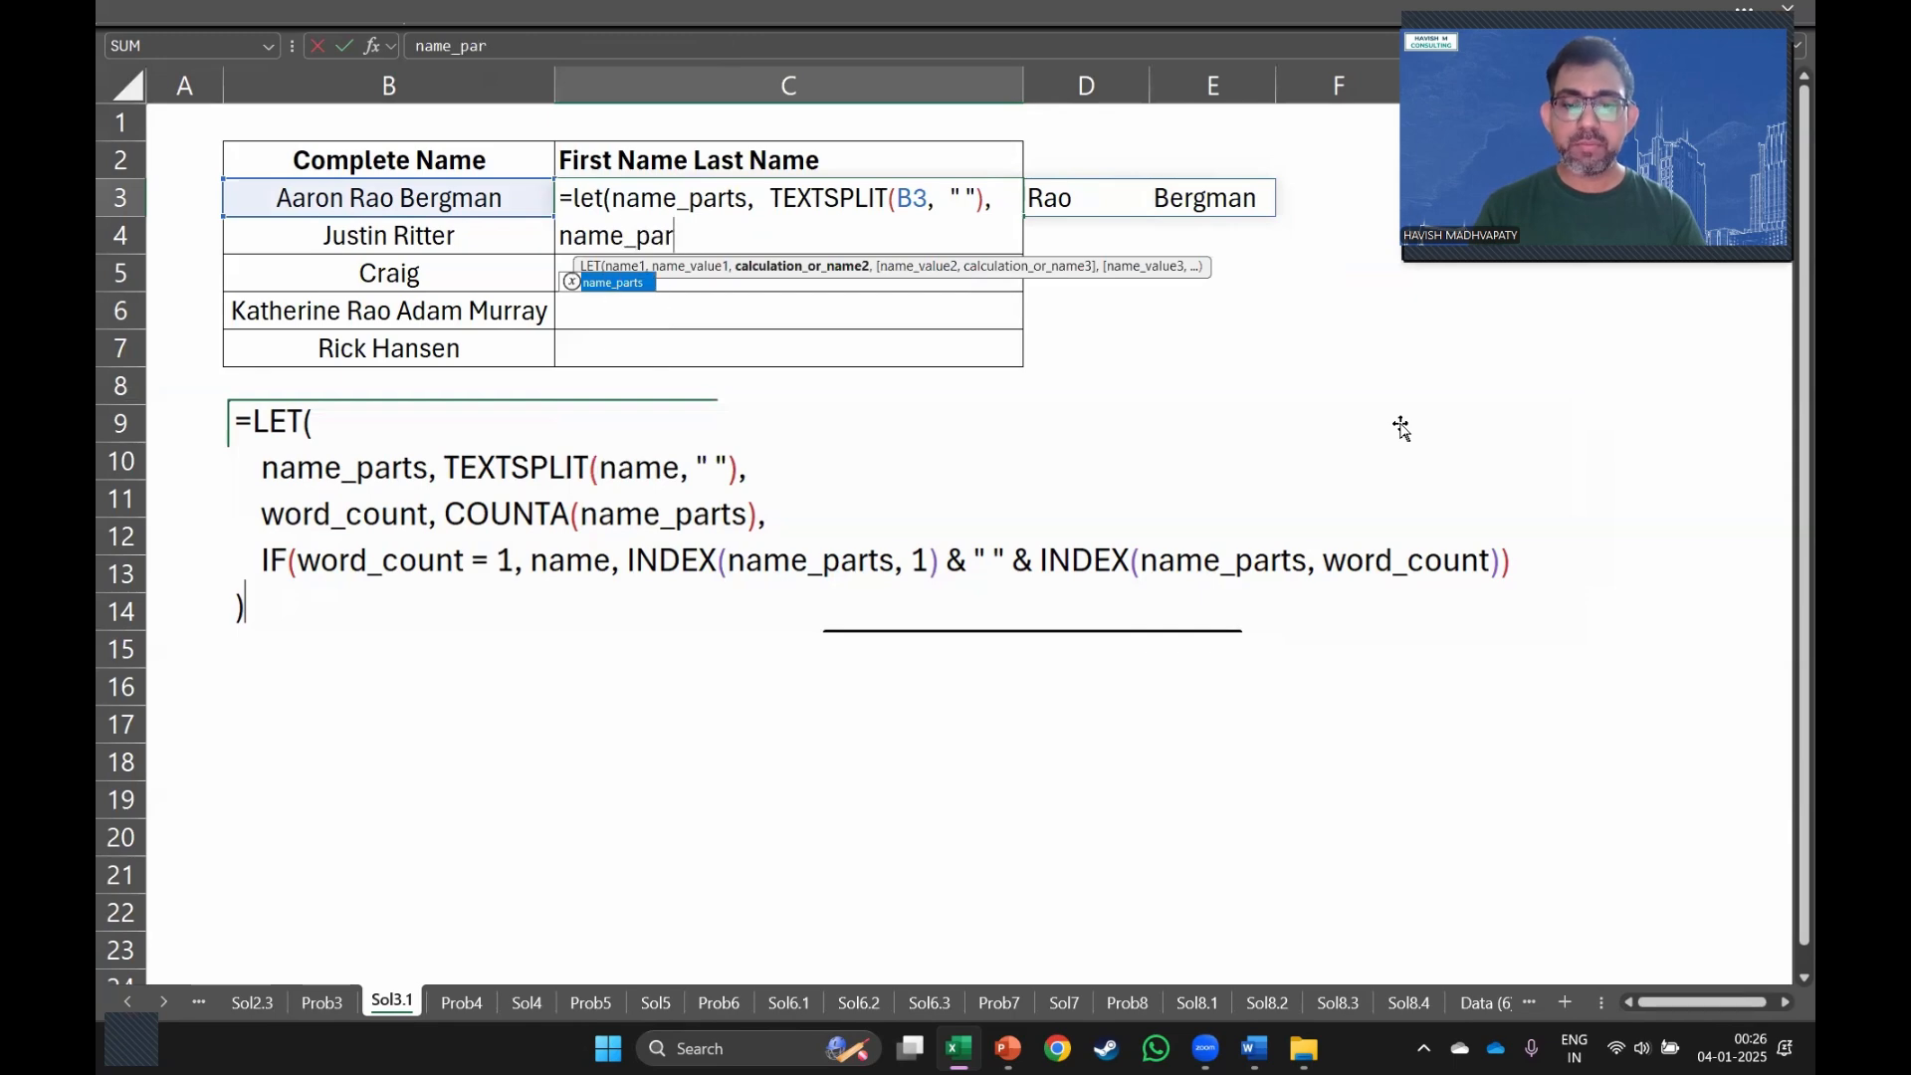
{"action": "type", "text": "ts)"}
{"action": "key", "text": "Return"}
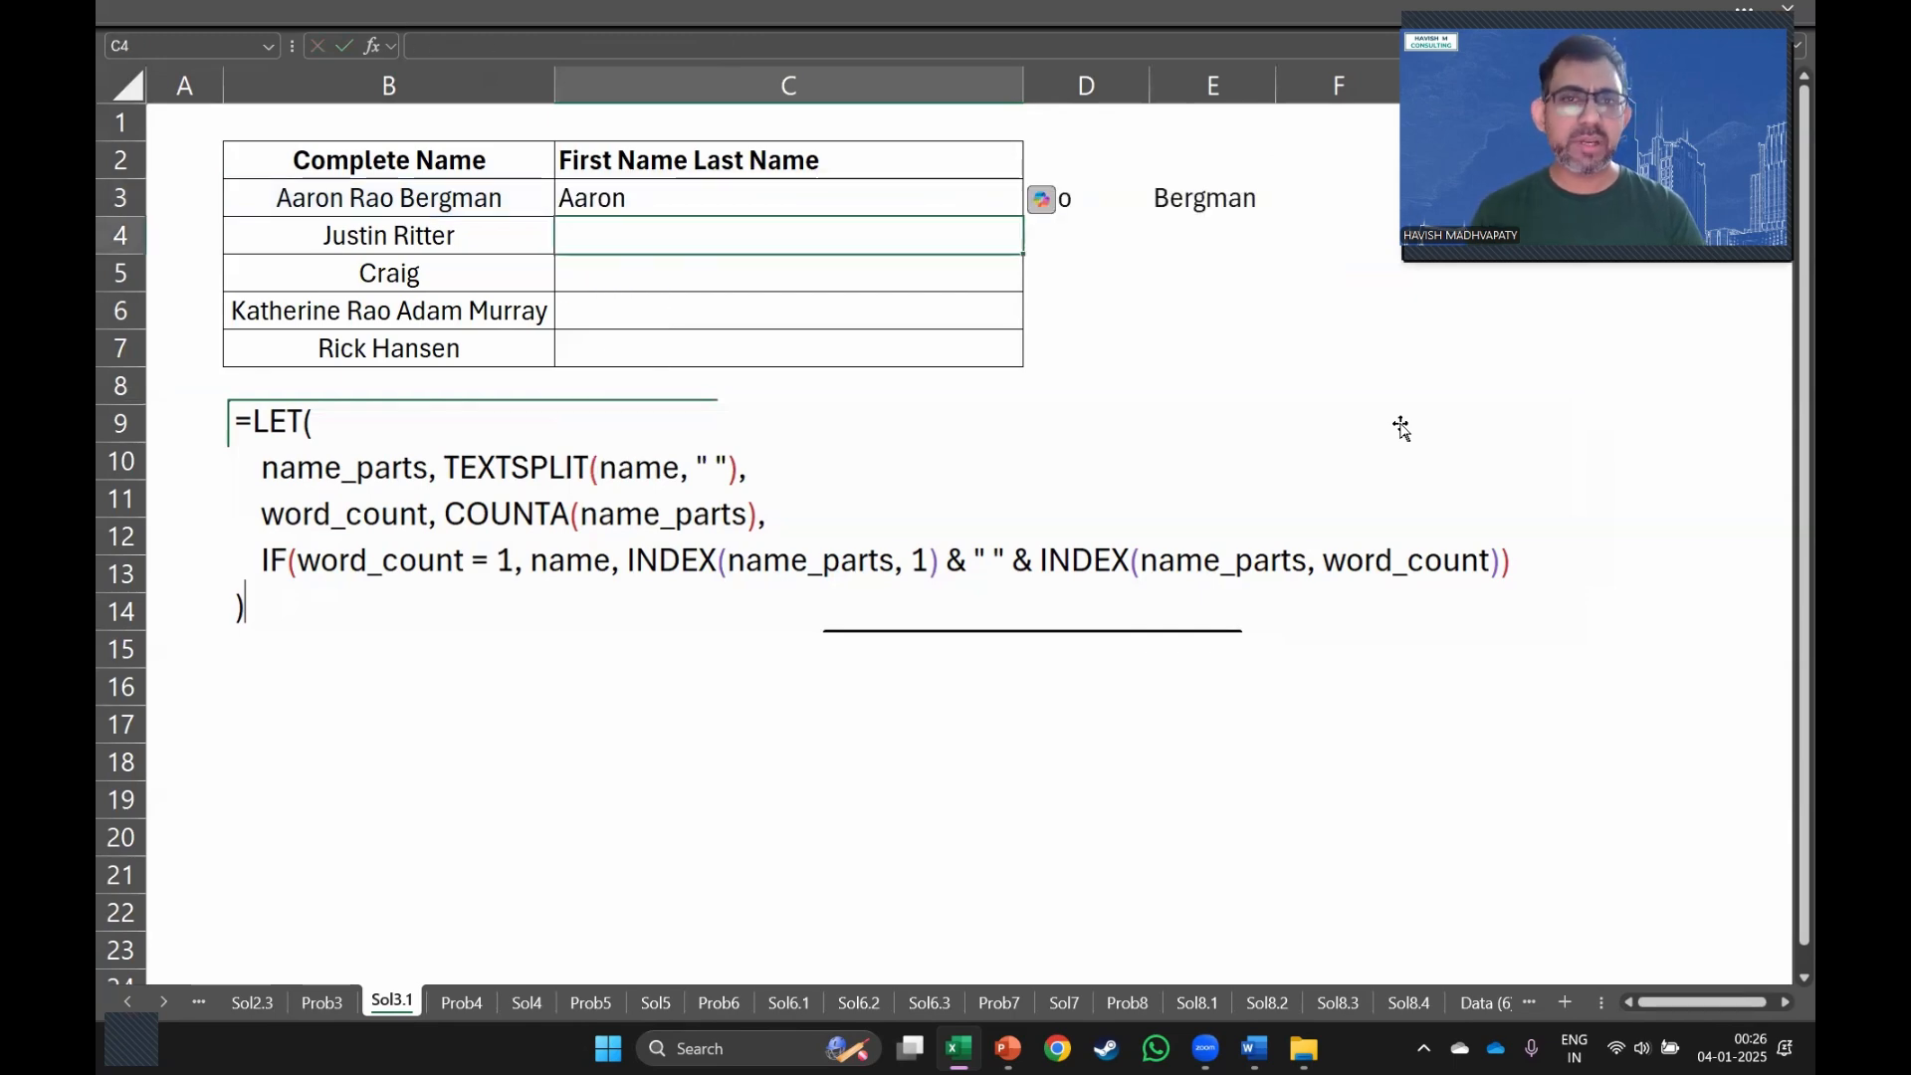
Hide the Copilot prompt beside C3 until the document is reopened.
{"action": "left_click", "coordinate": [1042, 199]}
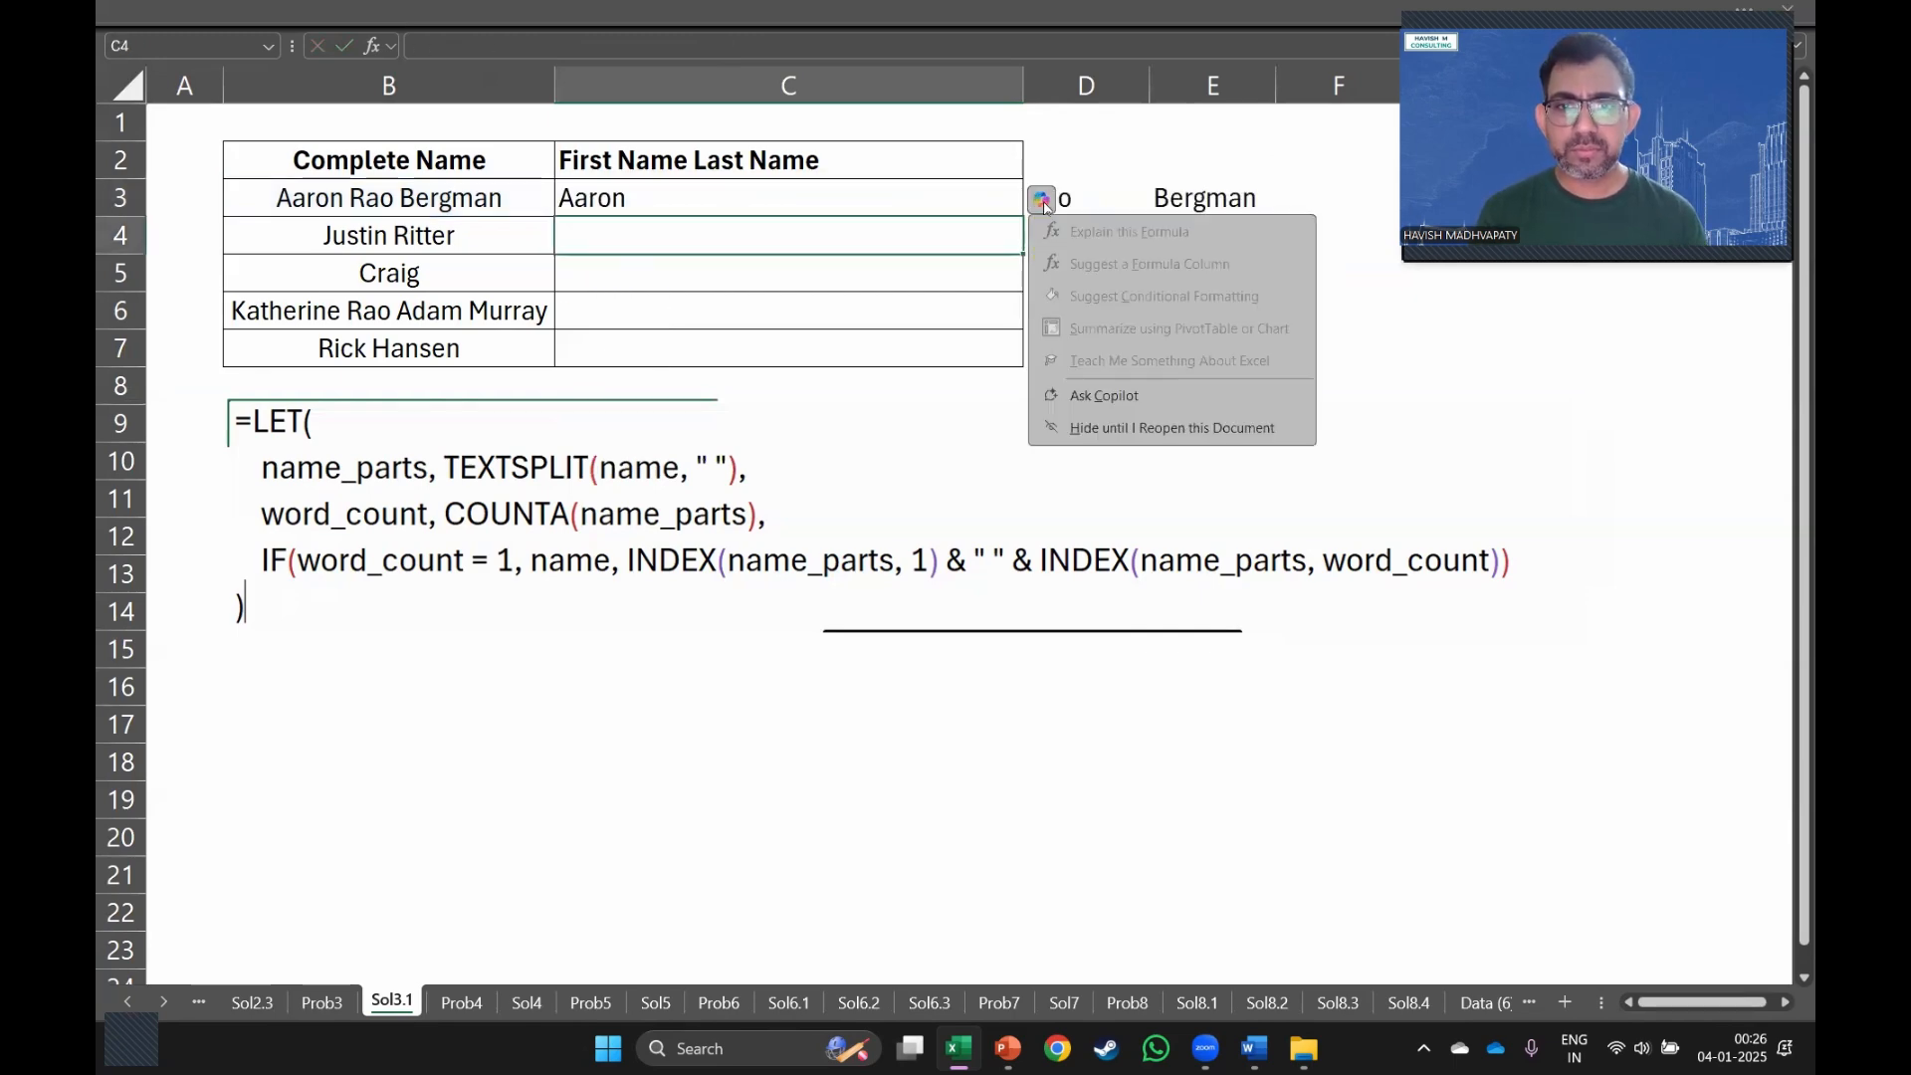
{"action": "left_click", "coordinate": [1116, 429]}
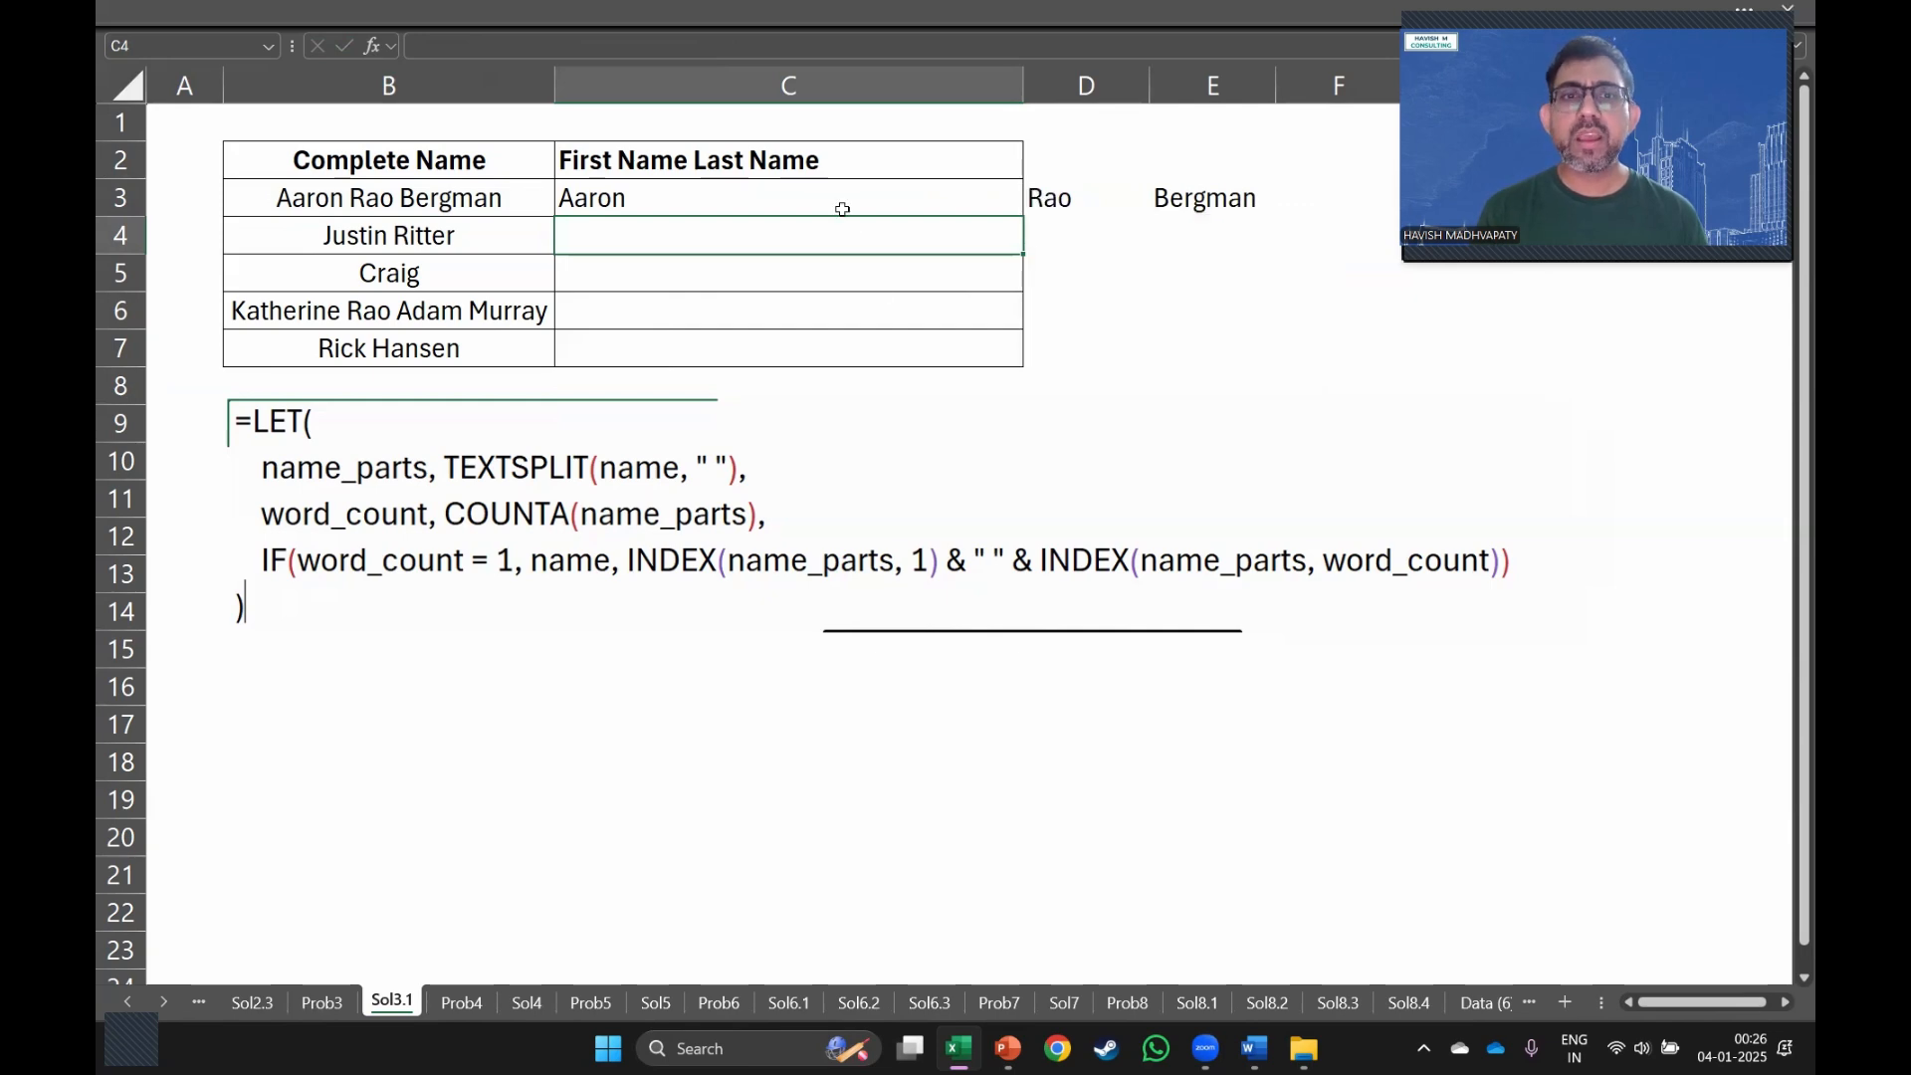
Edit the formula in C3 and define a word_count variable that applies COUNTA to name_parts.
{"action": "key", "text": "Up"}
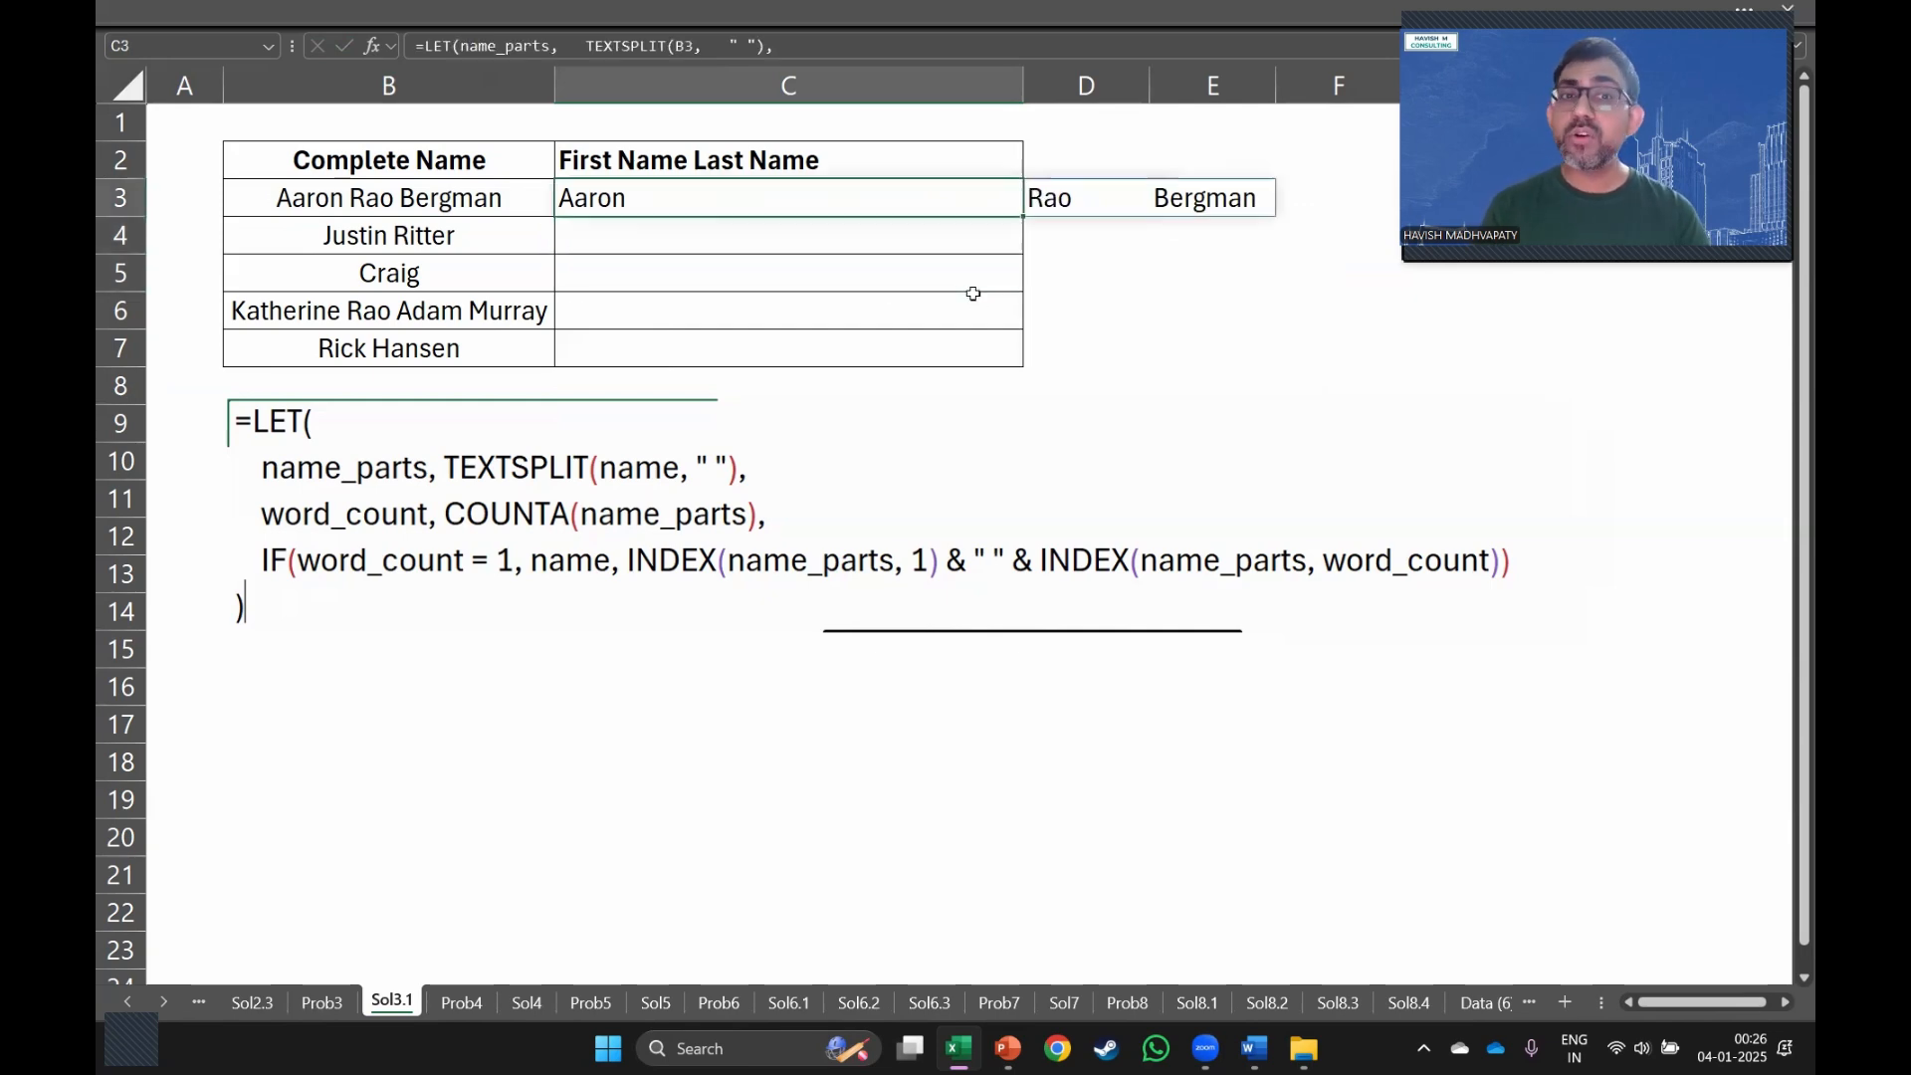
{"action": "key", "text": "F2"}
{"action": "key", "text": "Home"}
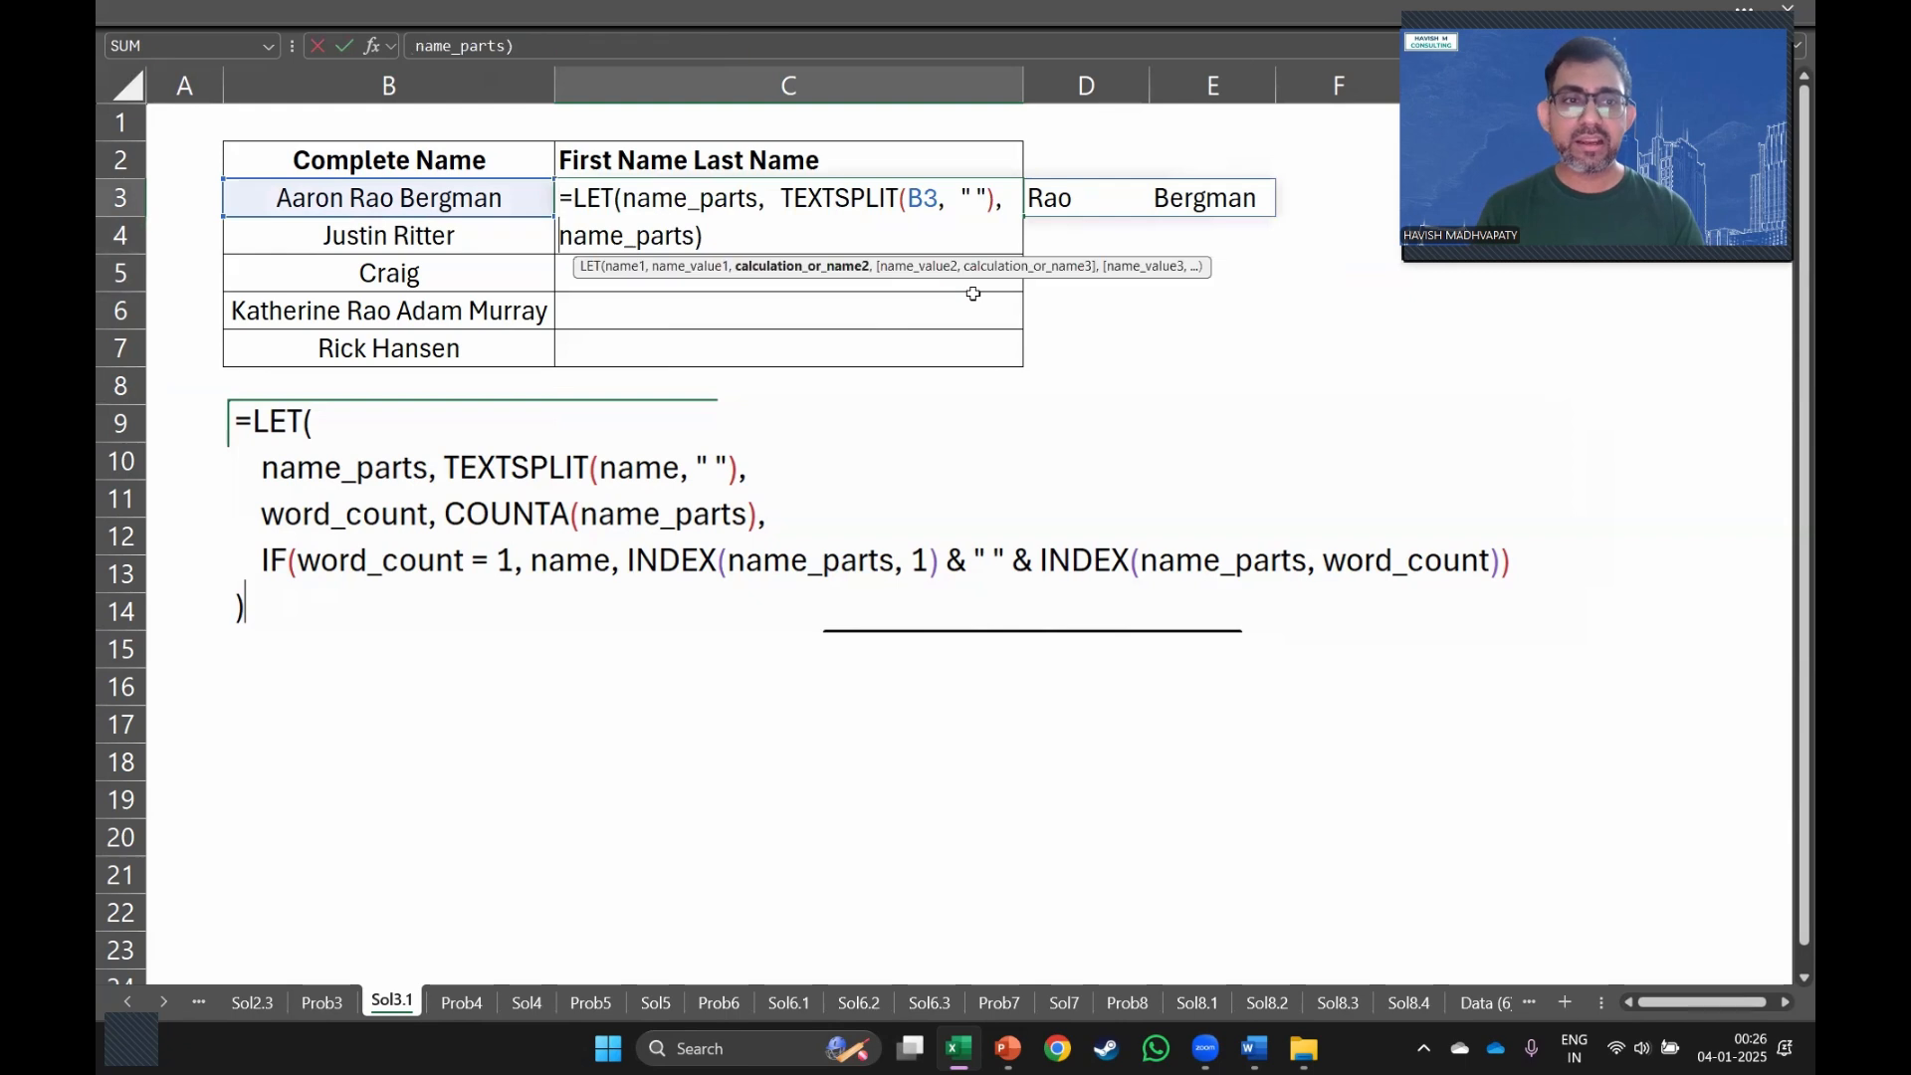
{"action": "key", "text": "shift+Right"}
{"action": "key", "text": "shift+Right"}
{"action": "key", "text": "shift+Right"}
{"action": "key", "text": "shift+Right"}
{"action": "key", "text": "shift+Right"}
{"action": "key", "text": "shift+Right"}
{"action": "key", "text": "shift+Right"}
{"action": "key", "text": "shift+Right"}
{"action": "key", "text": "shift+Right"}
{"action": "key", "text": "shift+Right"}
{"action": "key", "text": "Left"}
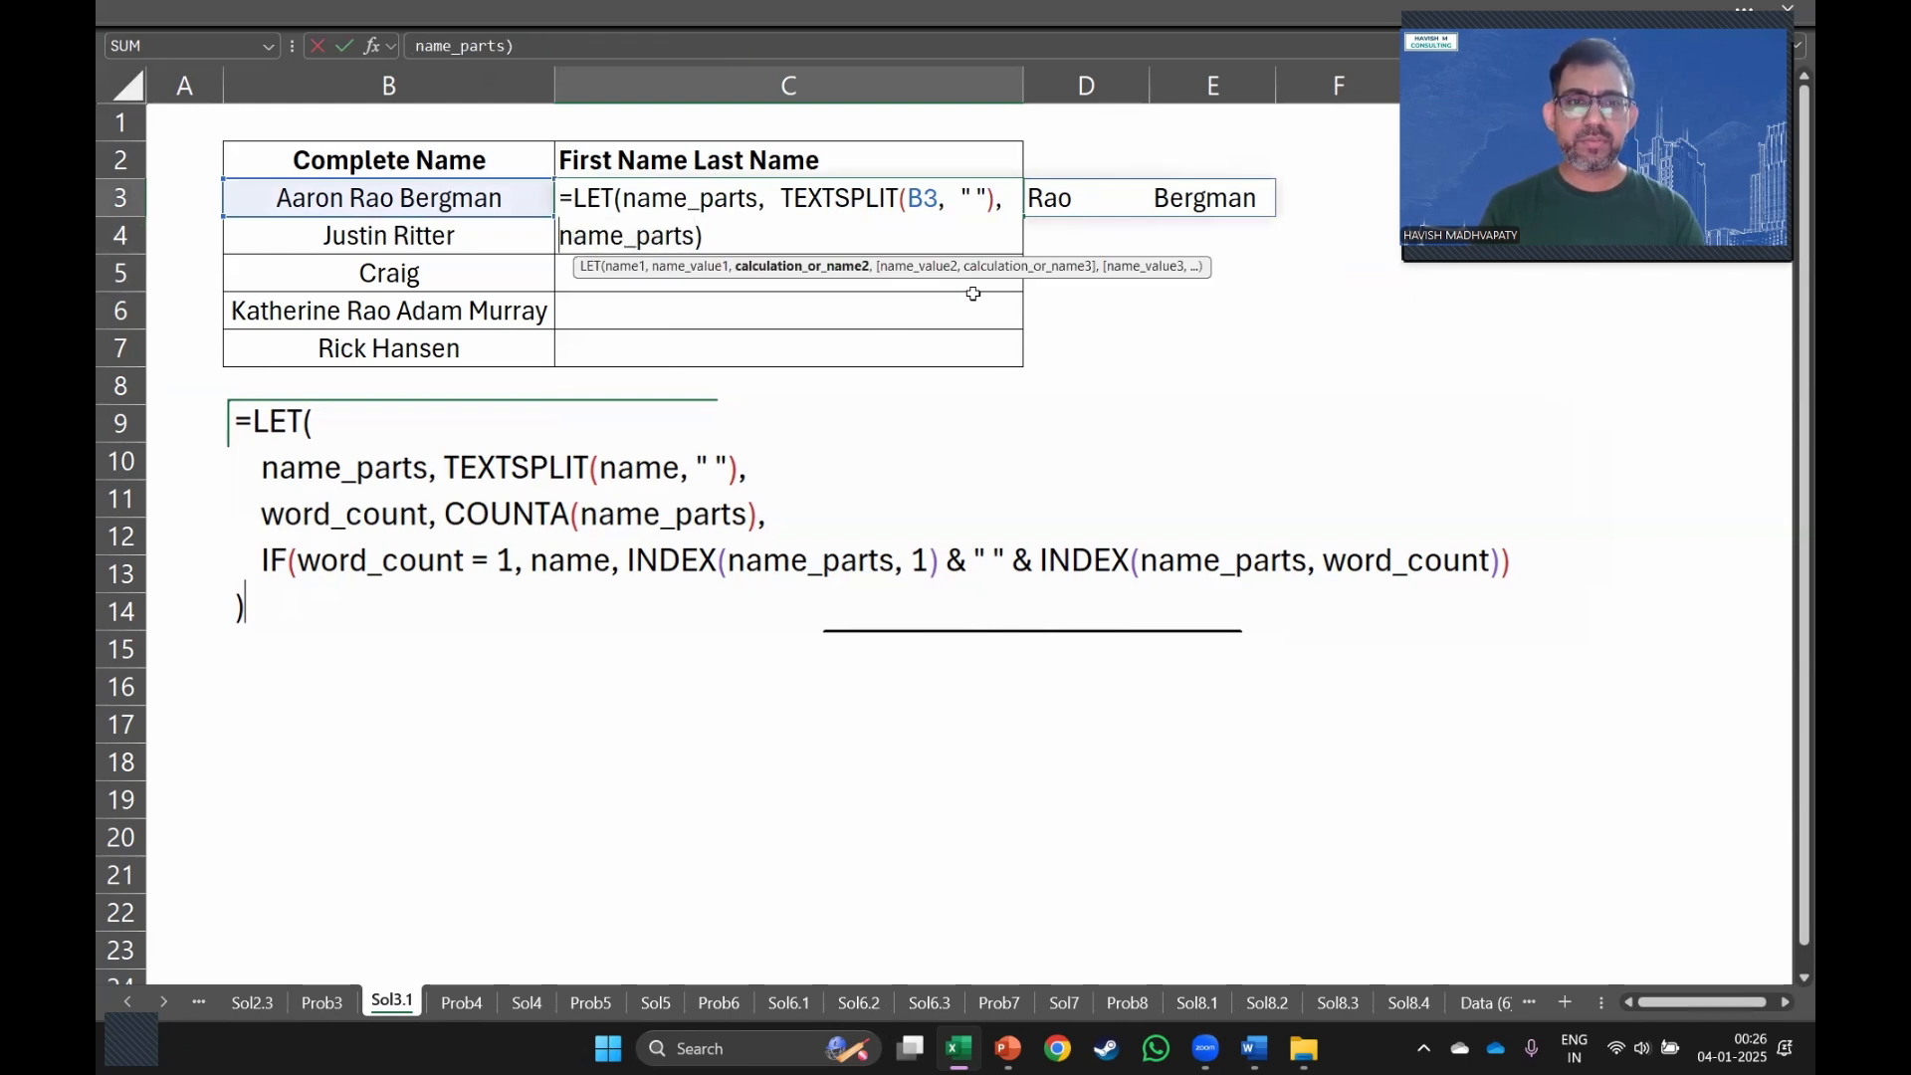
{"action": "type", "text": "word_count,"}
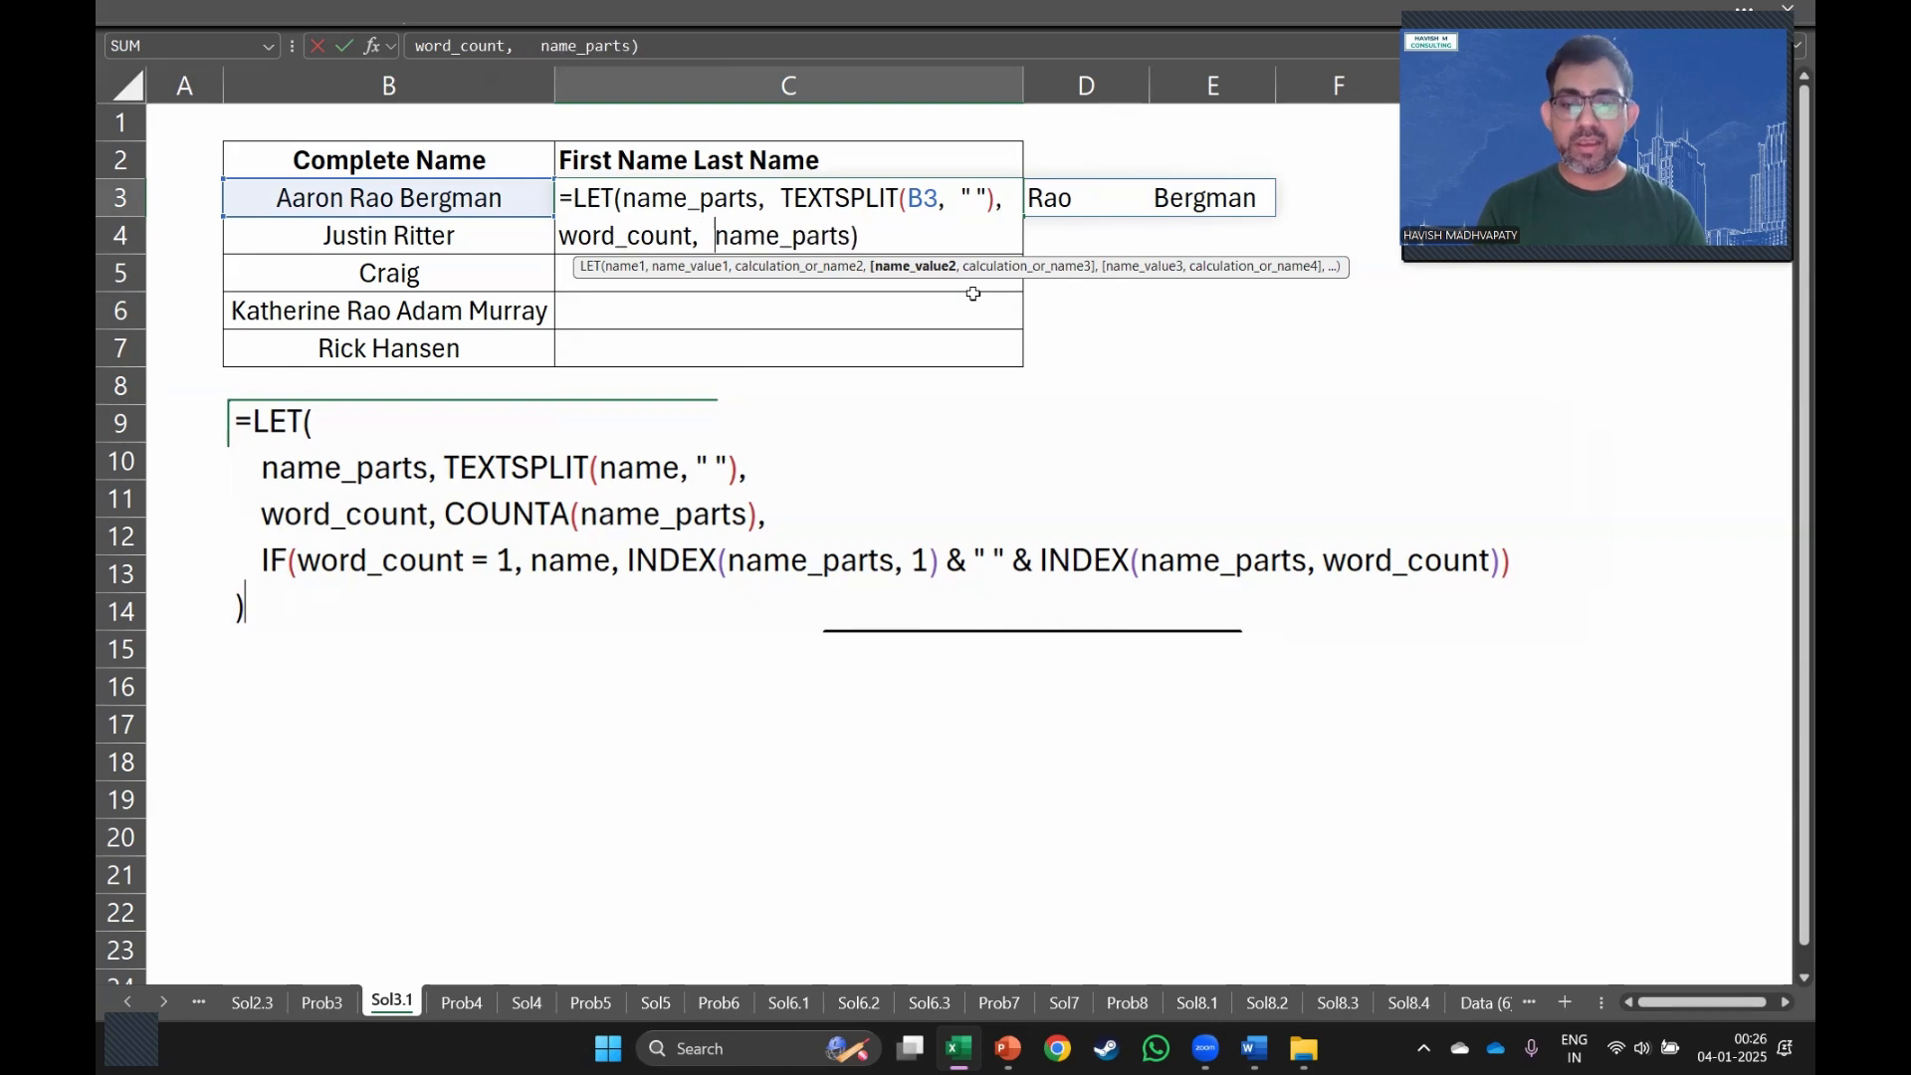
{"action": "type", "text": "   counta("}
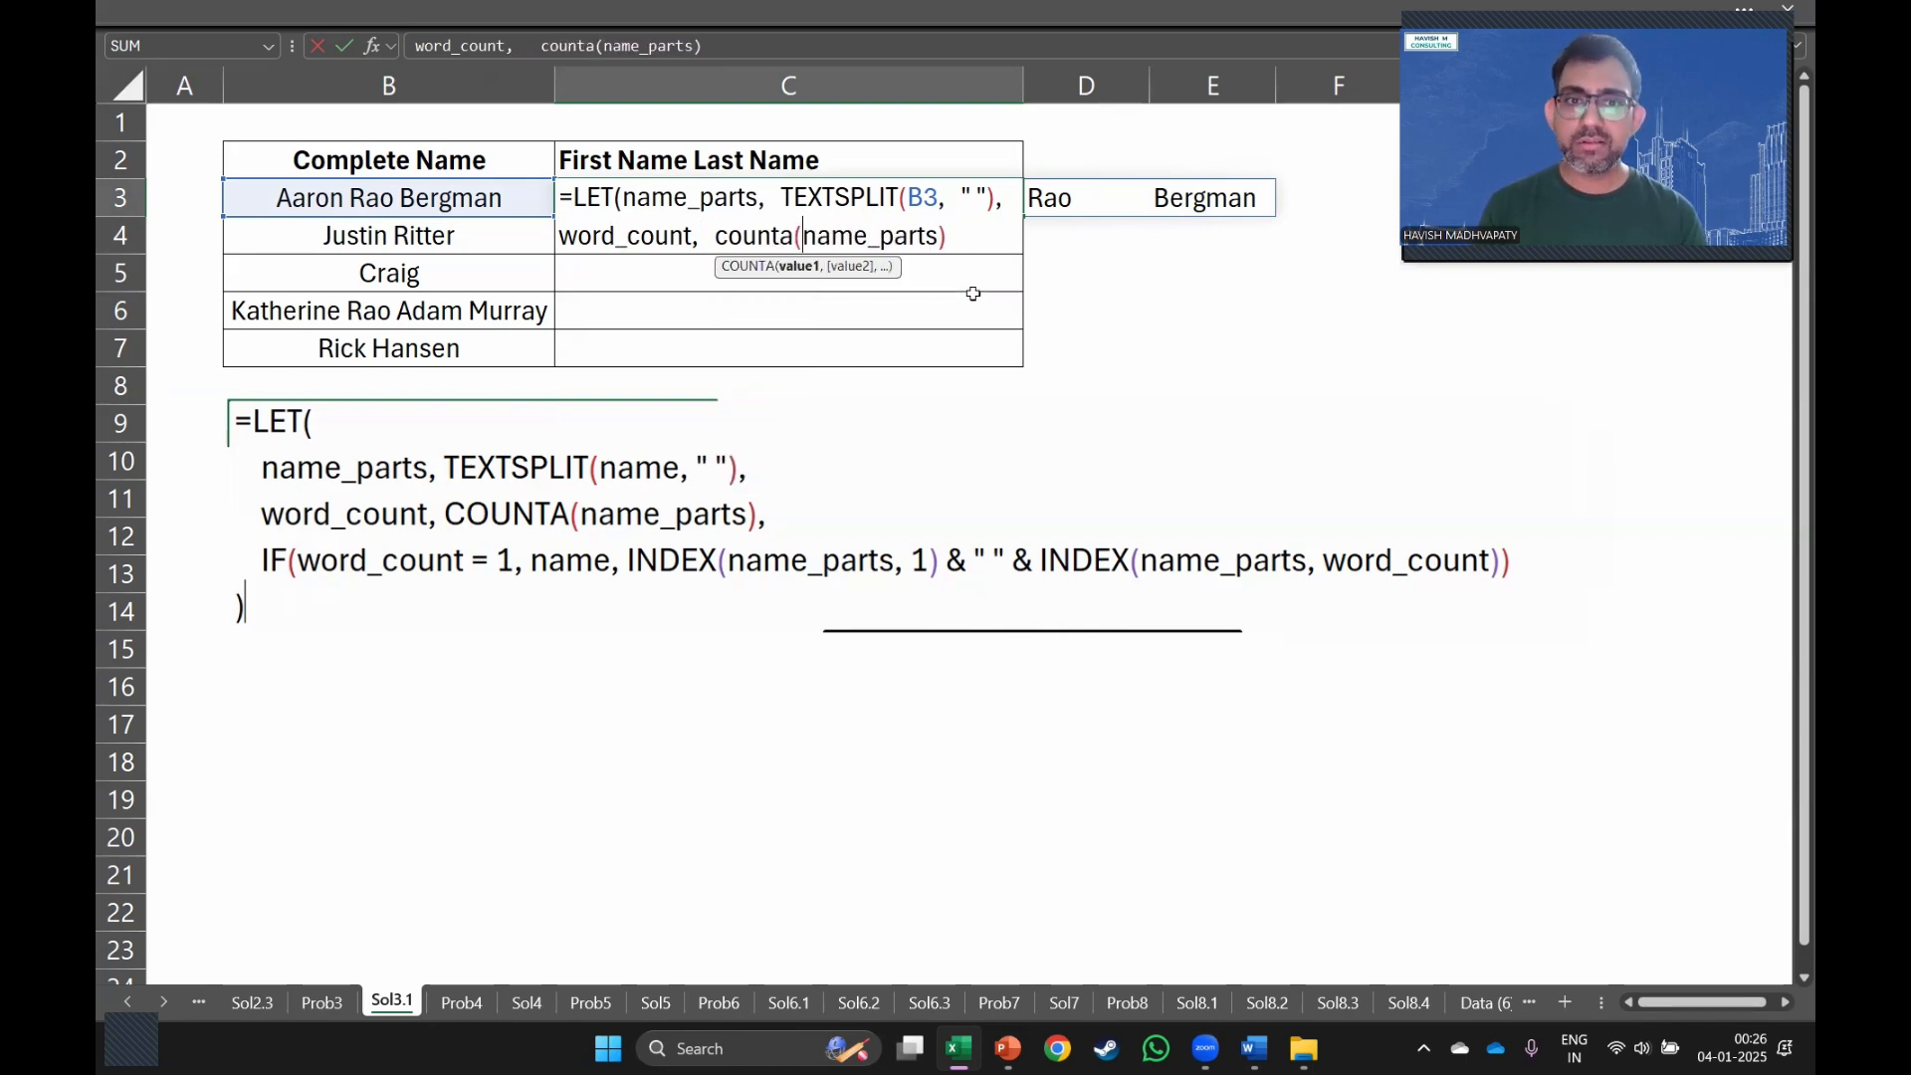
Return word_count as the LET result on a new line in C3 and enter the formula.
{"action": "key", "text": "End"}
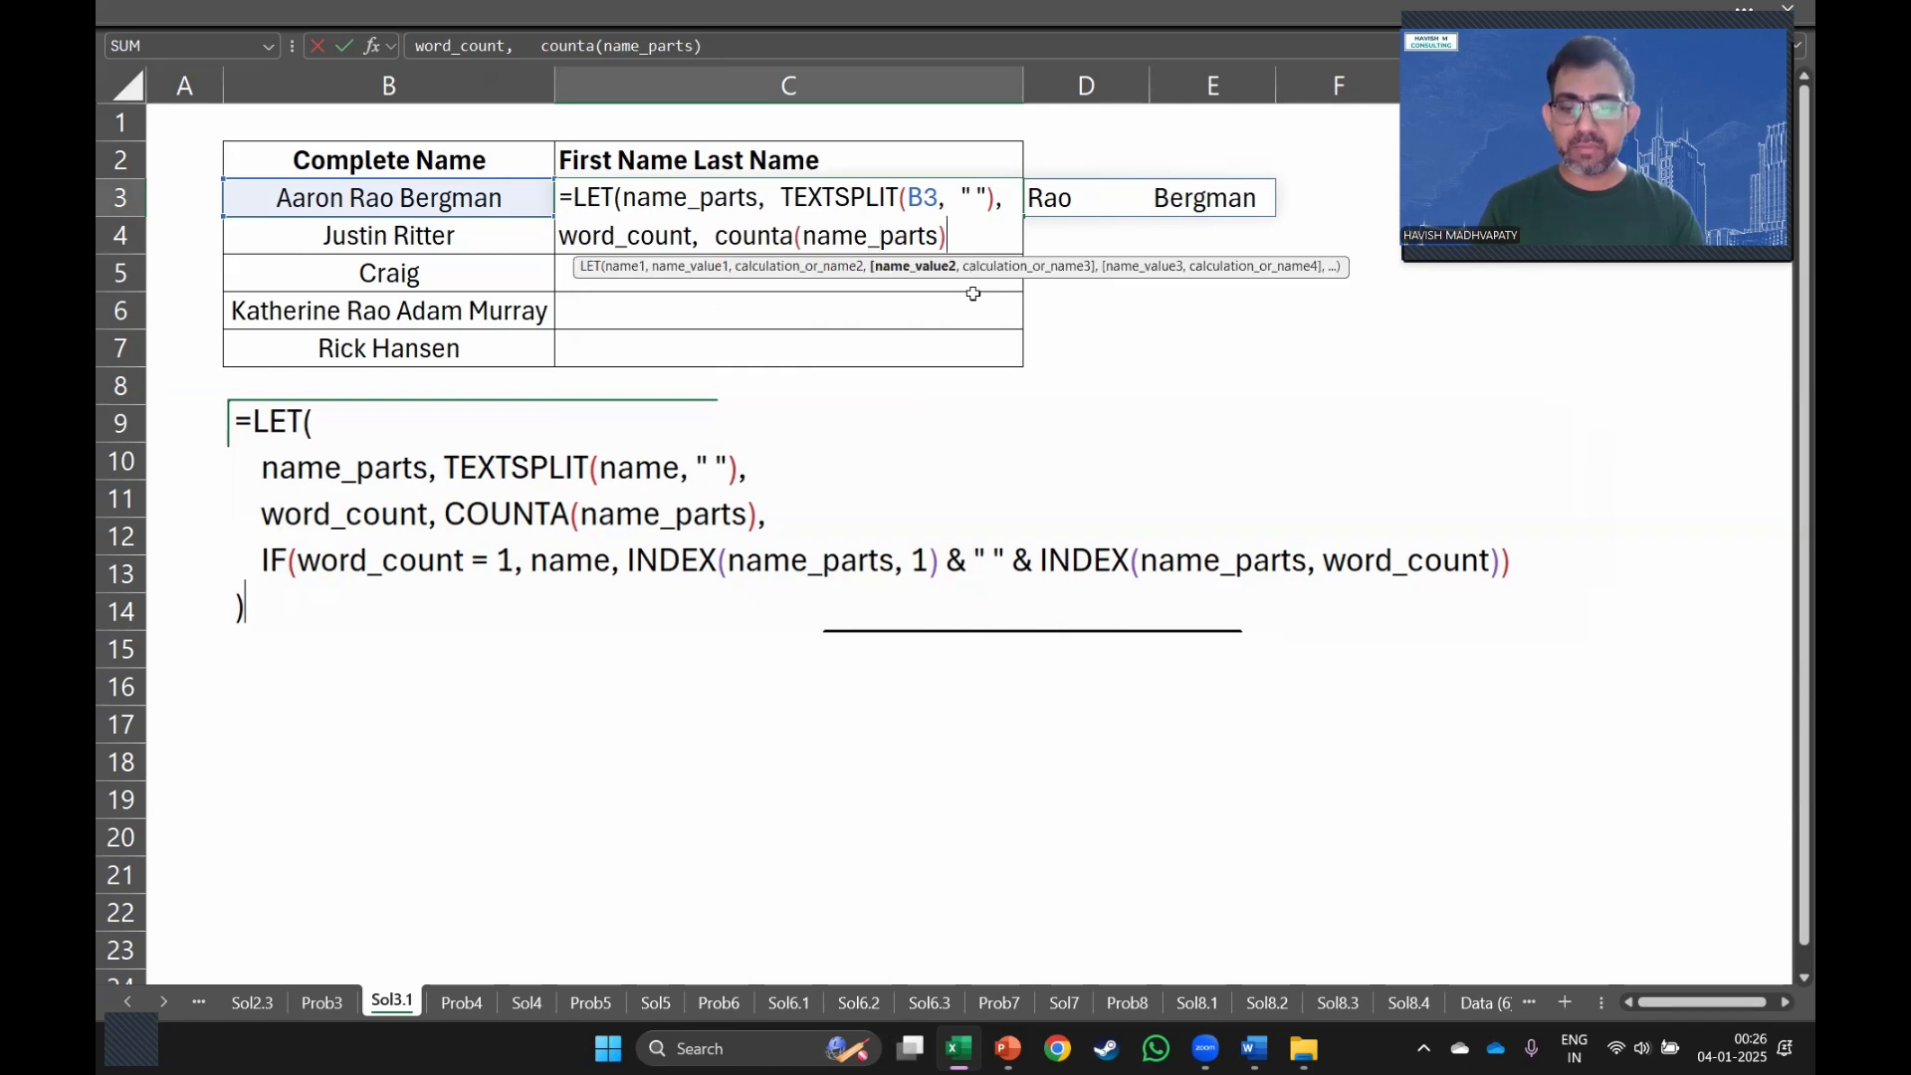
{"action": "type", "text": ","}
{"action": "key", "text": "alt+Return"}
{"action": "type", "text": "word"}
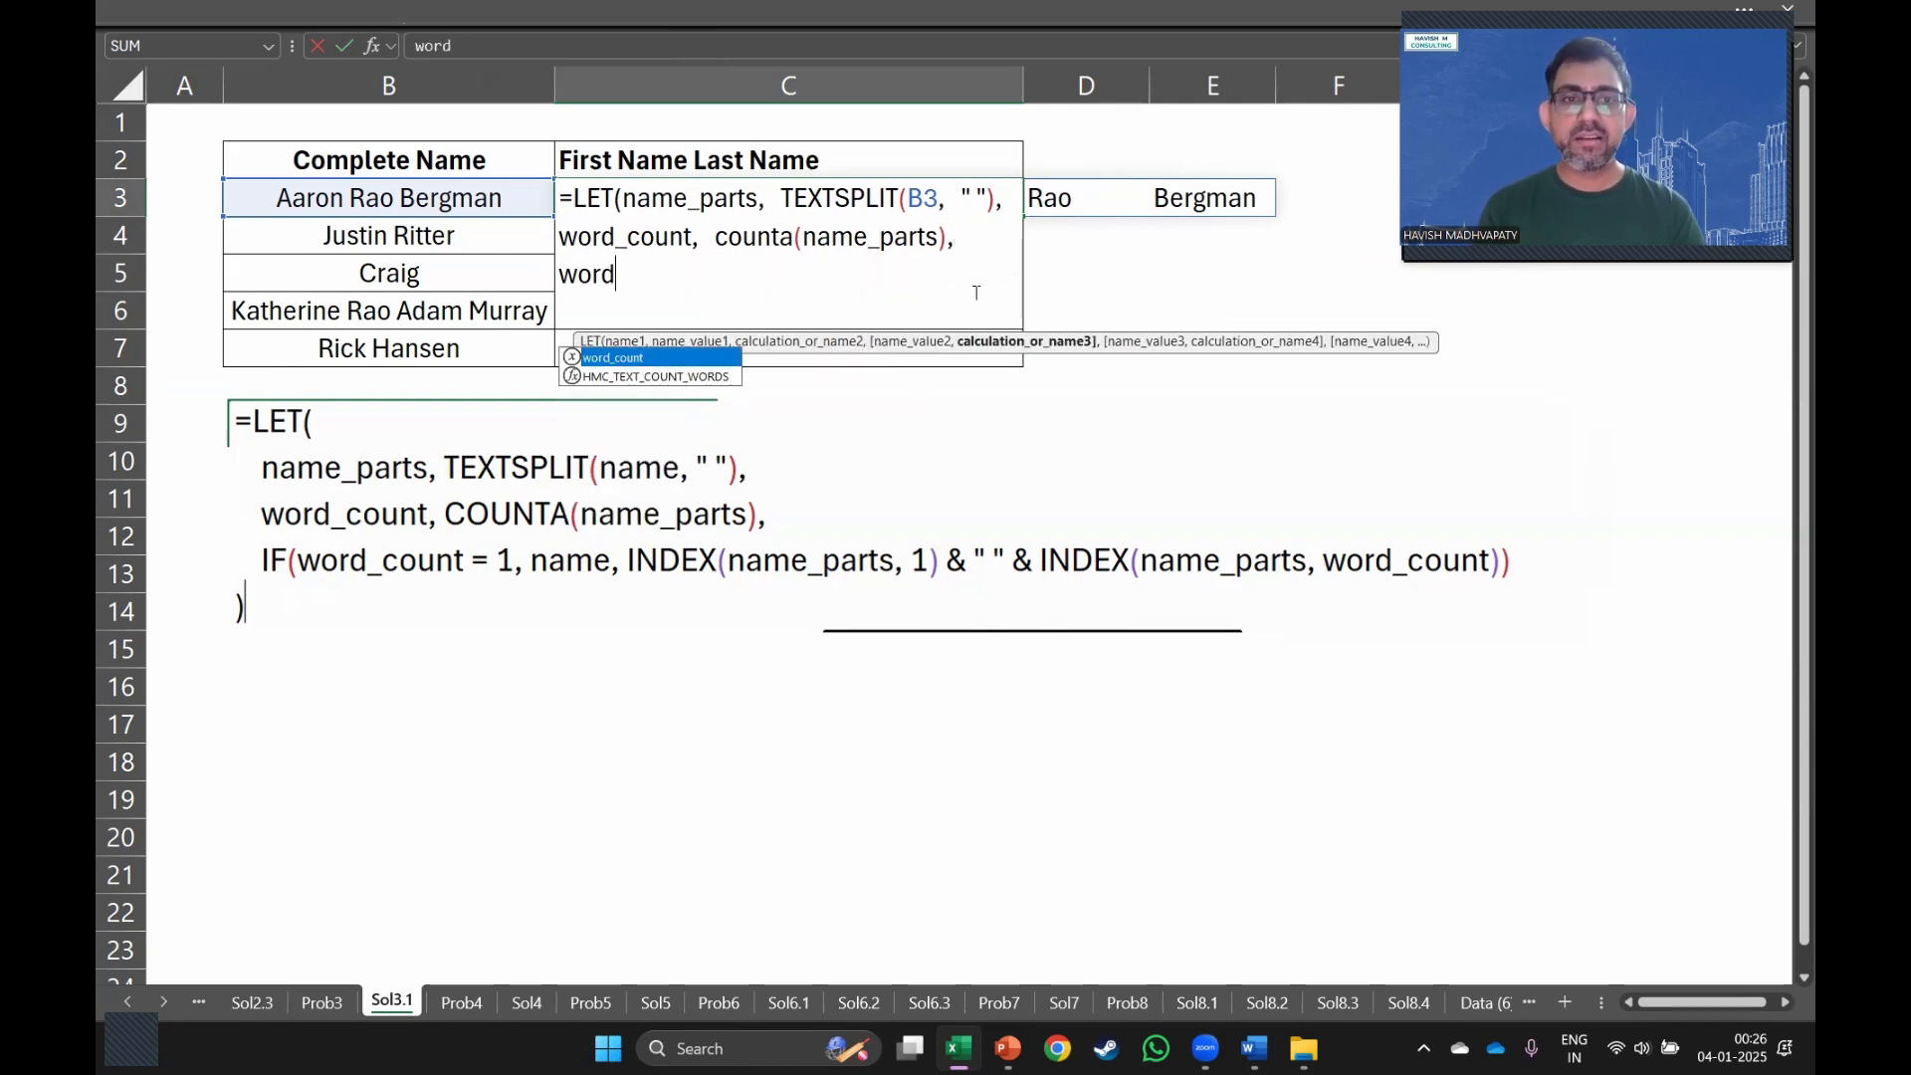
{"action": "key", "text": "Tab"}
{"action": "type", "text": ")"}
{"action": "key", "text": "ctrl+Return"}
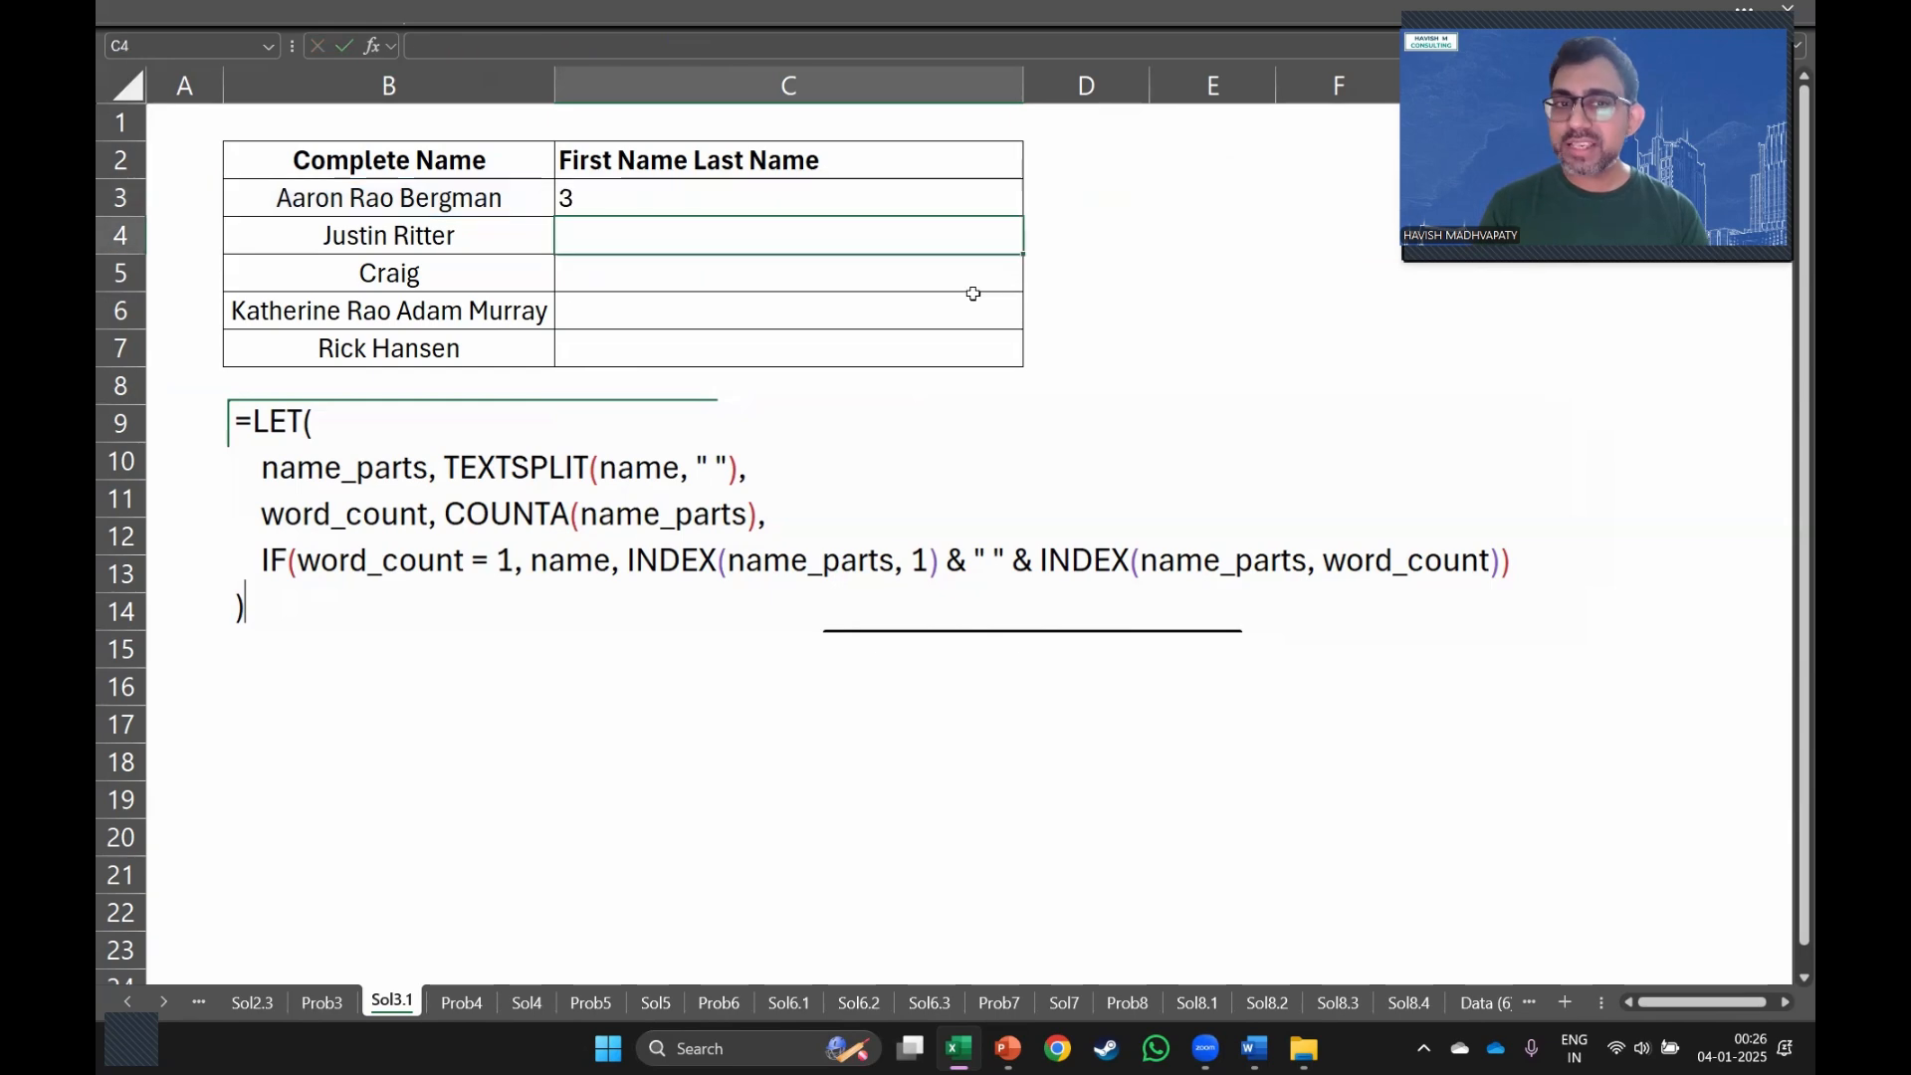
Fill the word-count formula from C3 down through C7.
{"action": "key", "text": "shift+Down"}
{"action": "key", "text": "shift+Down"}
{"action": "key", "text": "shift+Down"}
{"action": "key", "text": "shift+Down"}
{"action": "key", "text": "ctrl+d"}
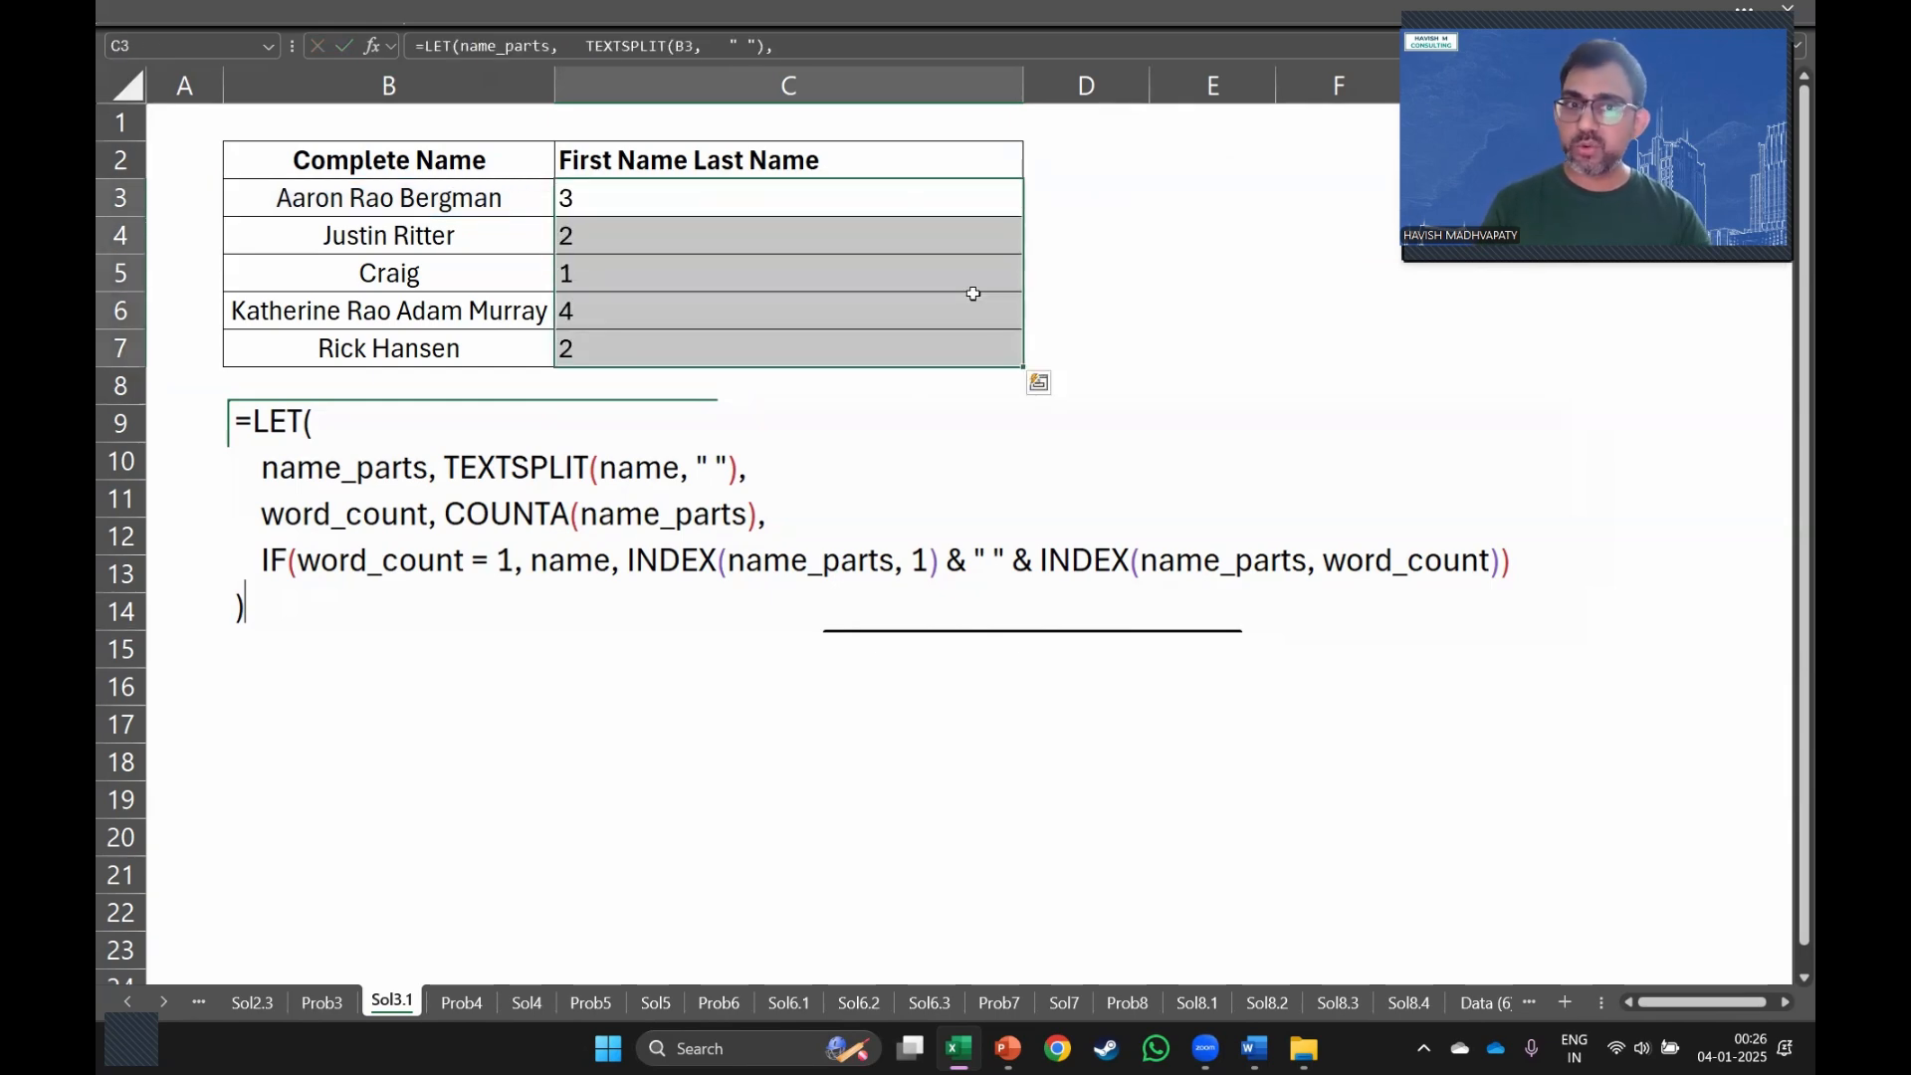
Edit the formula in C3 and remove the final word_count result, keeping both LET variables.
{"action": "key", "text": "shift+Up"}
{"action": "key", "text": "shift+Up"}
{"action": "key", "text": "shift+Up"}
{"action": "key", "text": "shift+Up"}
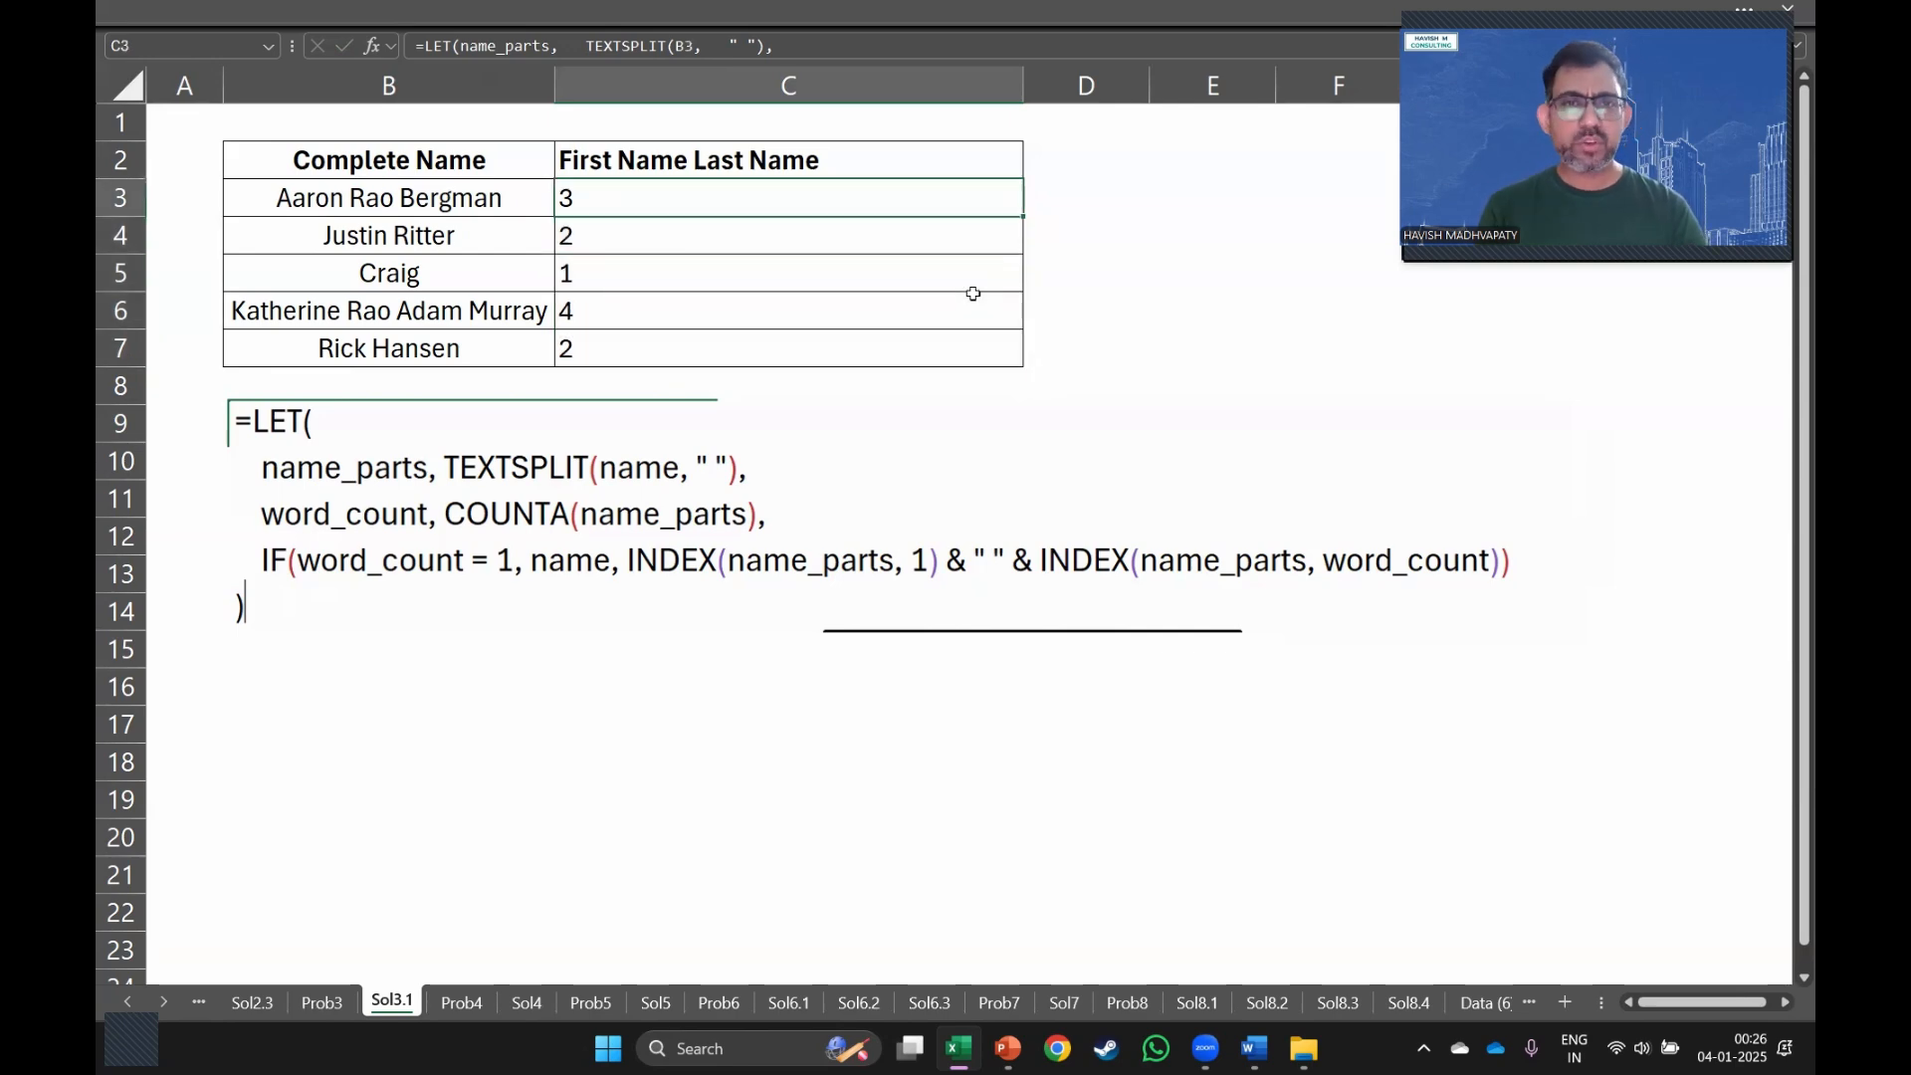
{"action": "key", "text": "F2"}
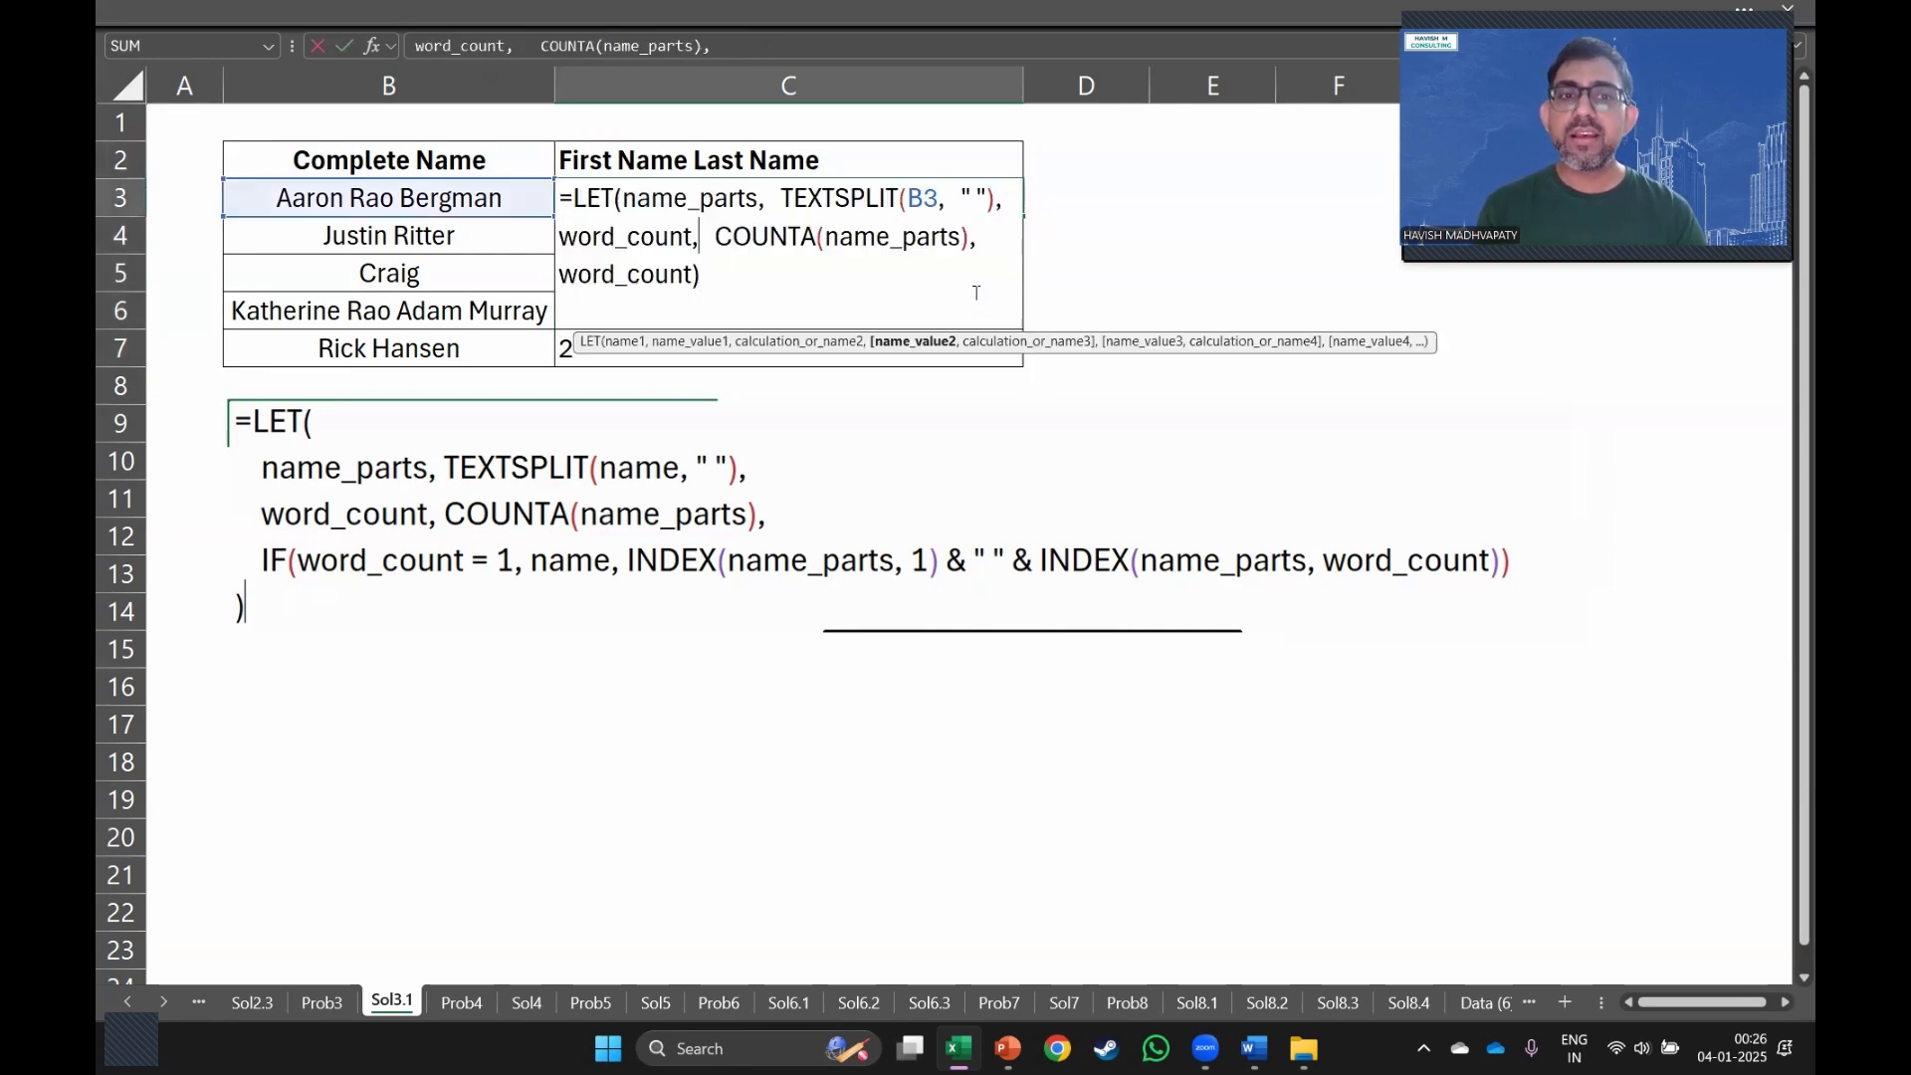
{"action": "key", "text": "Left"}
{"action": "key", "text": "ctrl+shift+Left"}
{"action": "key", "text": "ctrl+shift+Left"}
{"action": "key", "text": "BackSpace"}
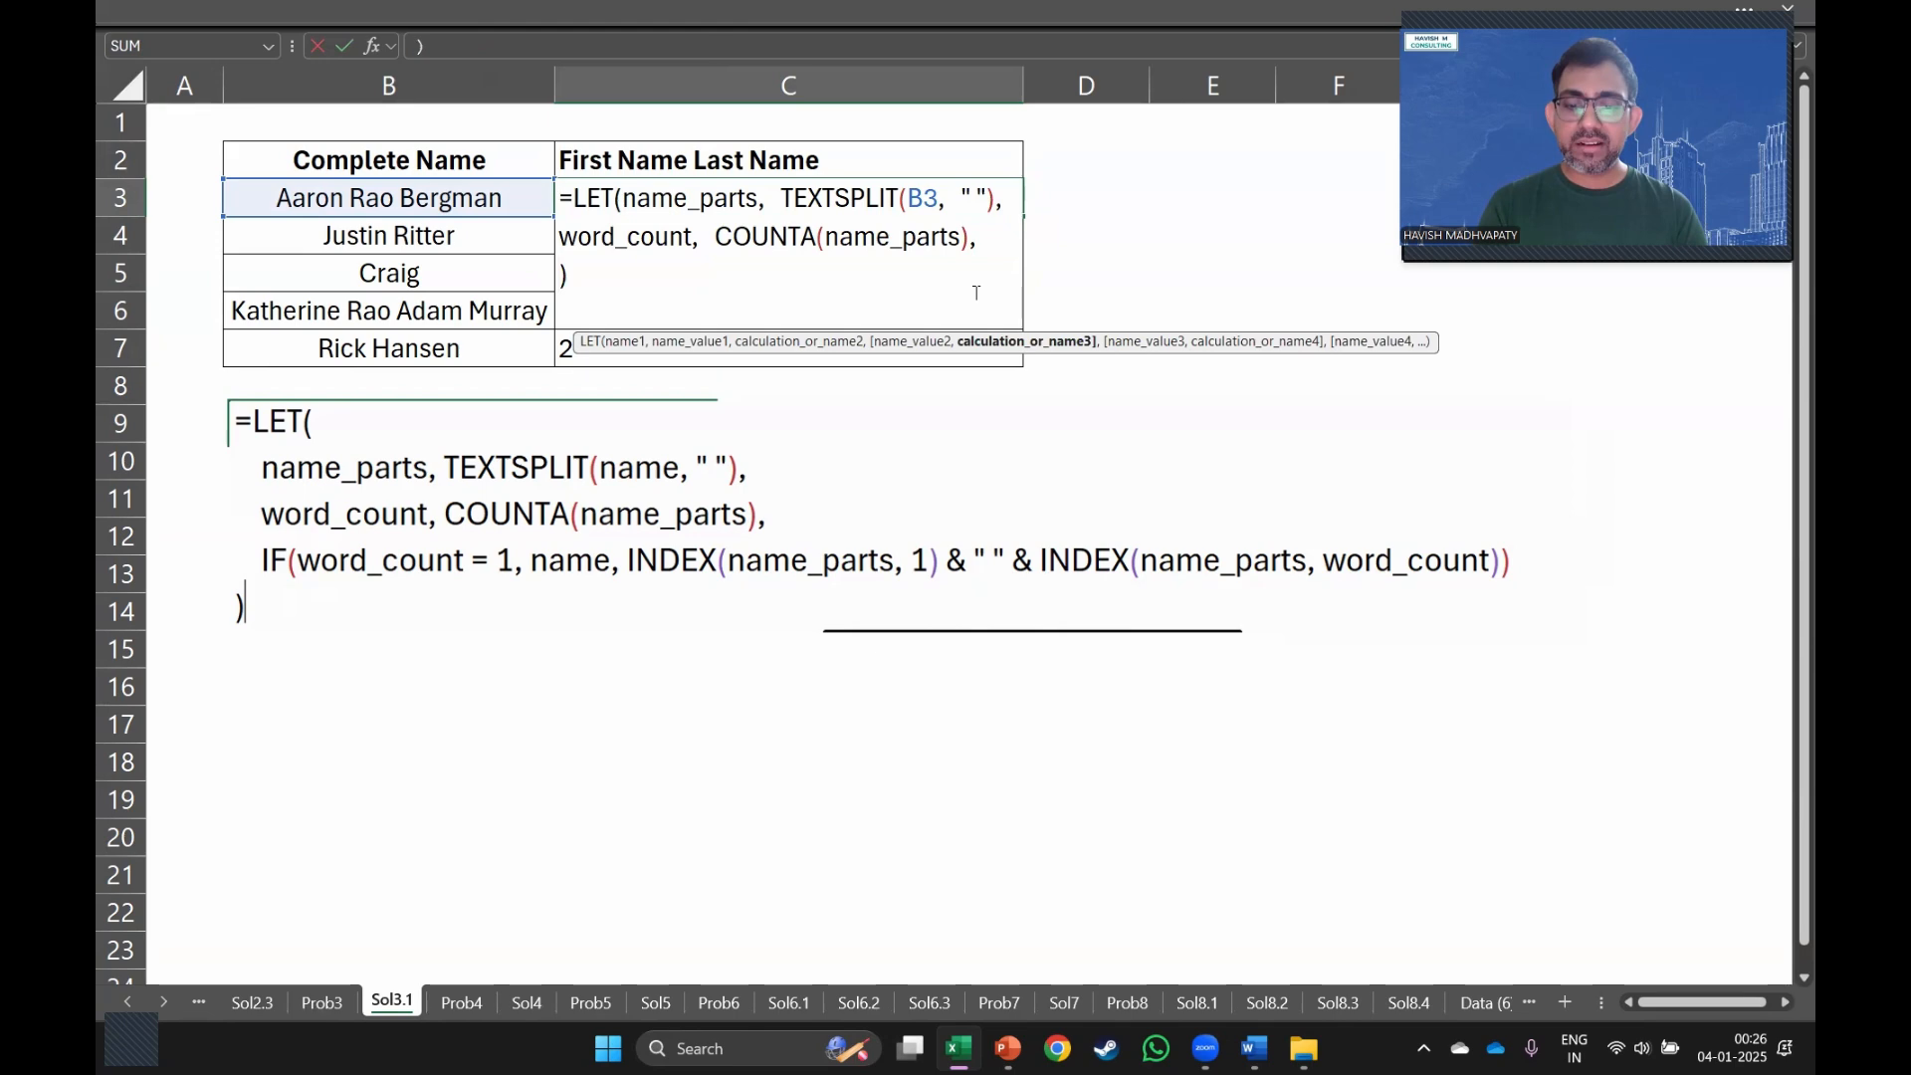
Begin an IF as the LET calculation in C3, testing word_count = 1 and returning B3 when true.
{"action": "type", "text": "if"}
{"action": "key", "text": "Tab"}
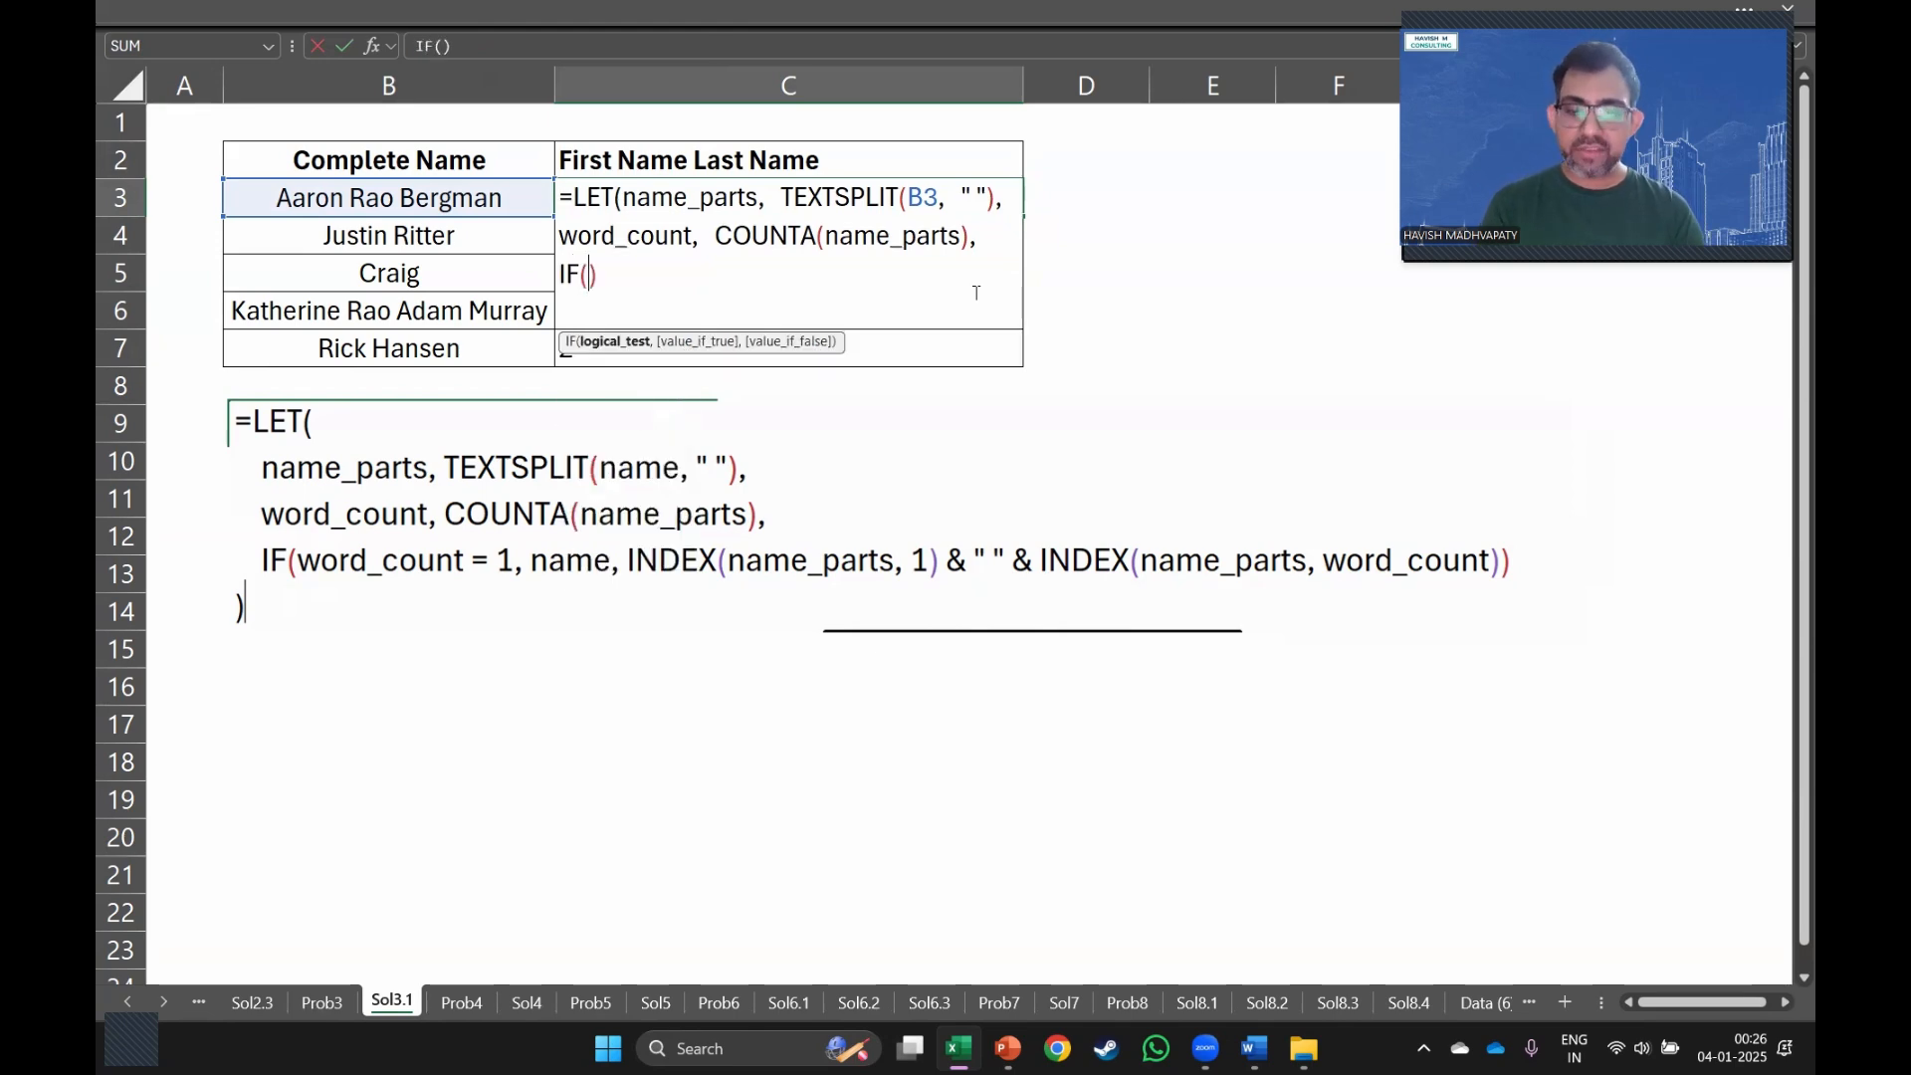
{"action": "type", "text": "wor"}
{"action": "key", "text": "Tab"}
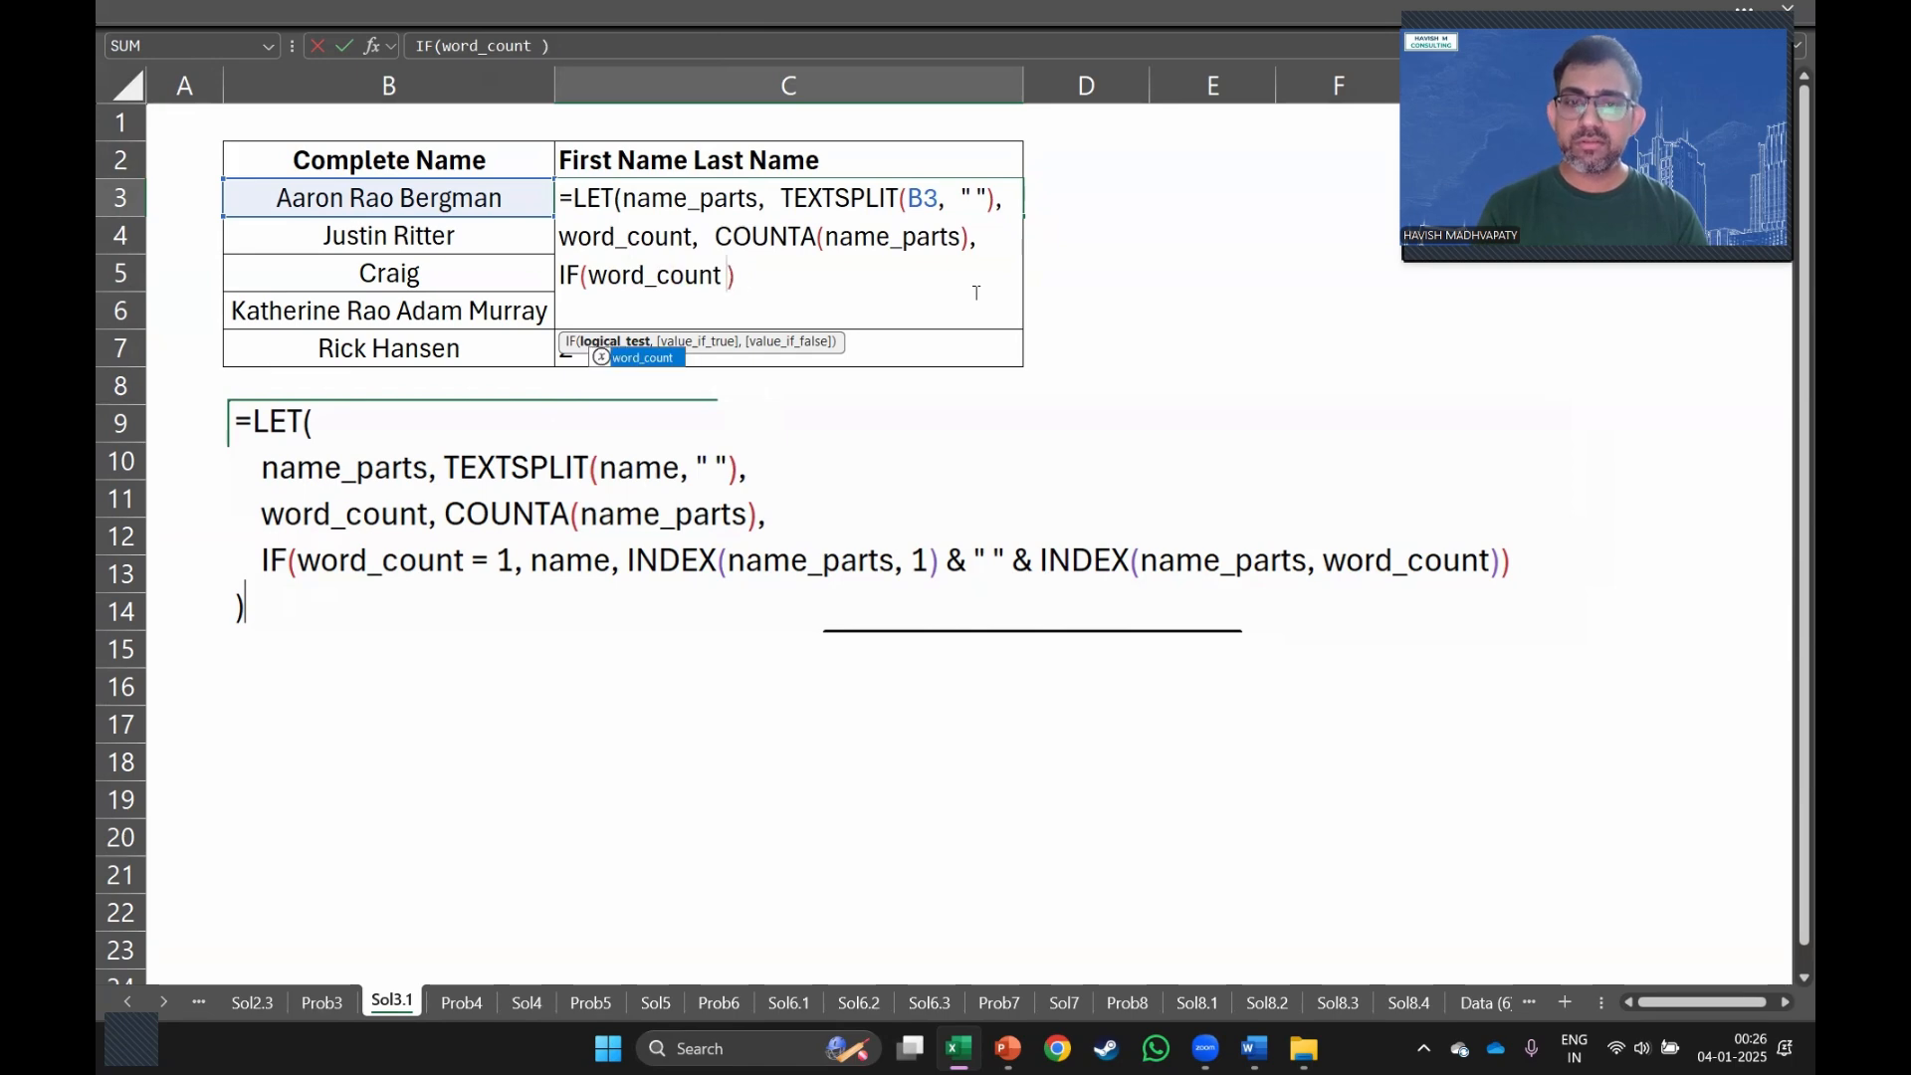
{"action": "type", "text": "= 1,"}
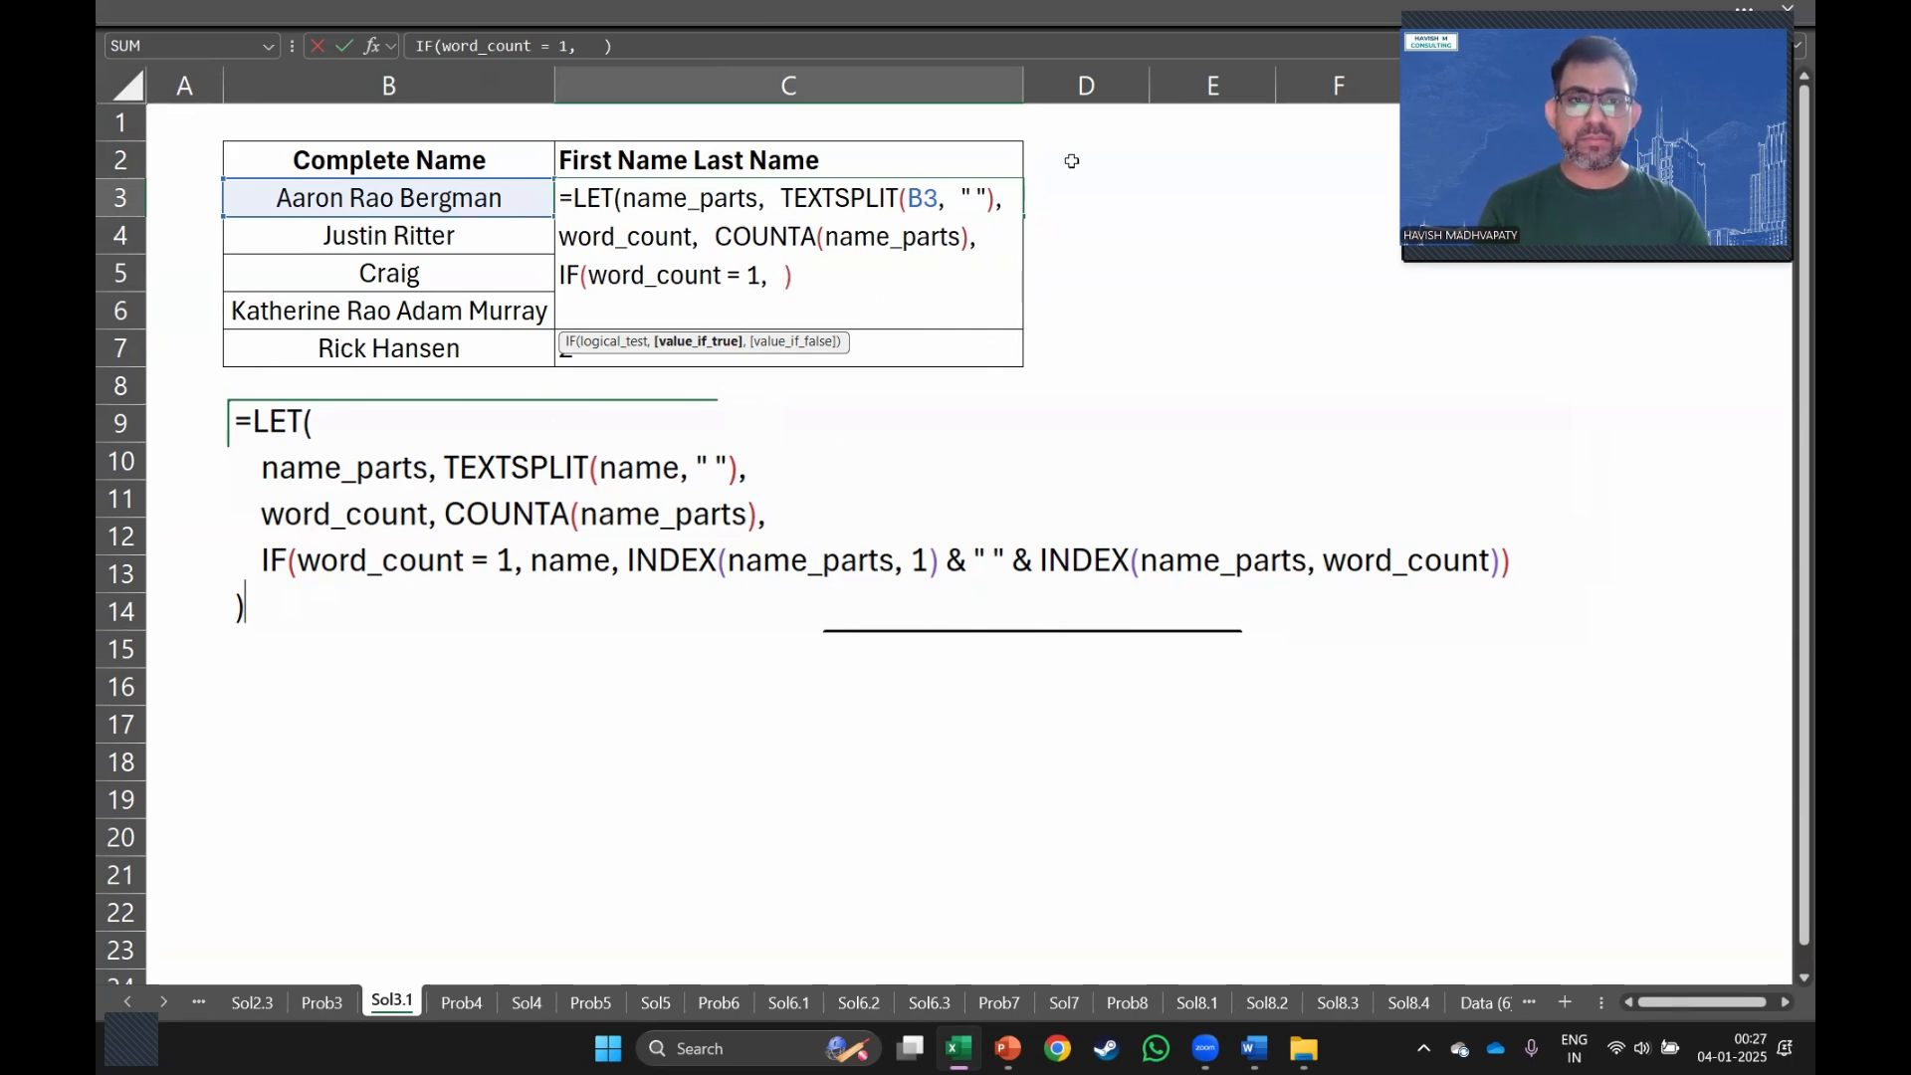
{"action": "type", "text": "B3"}
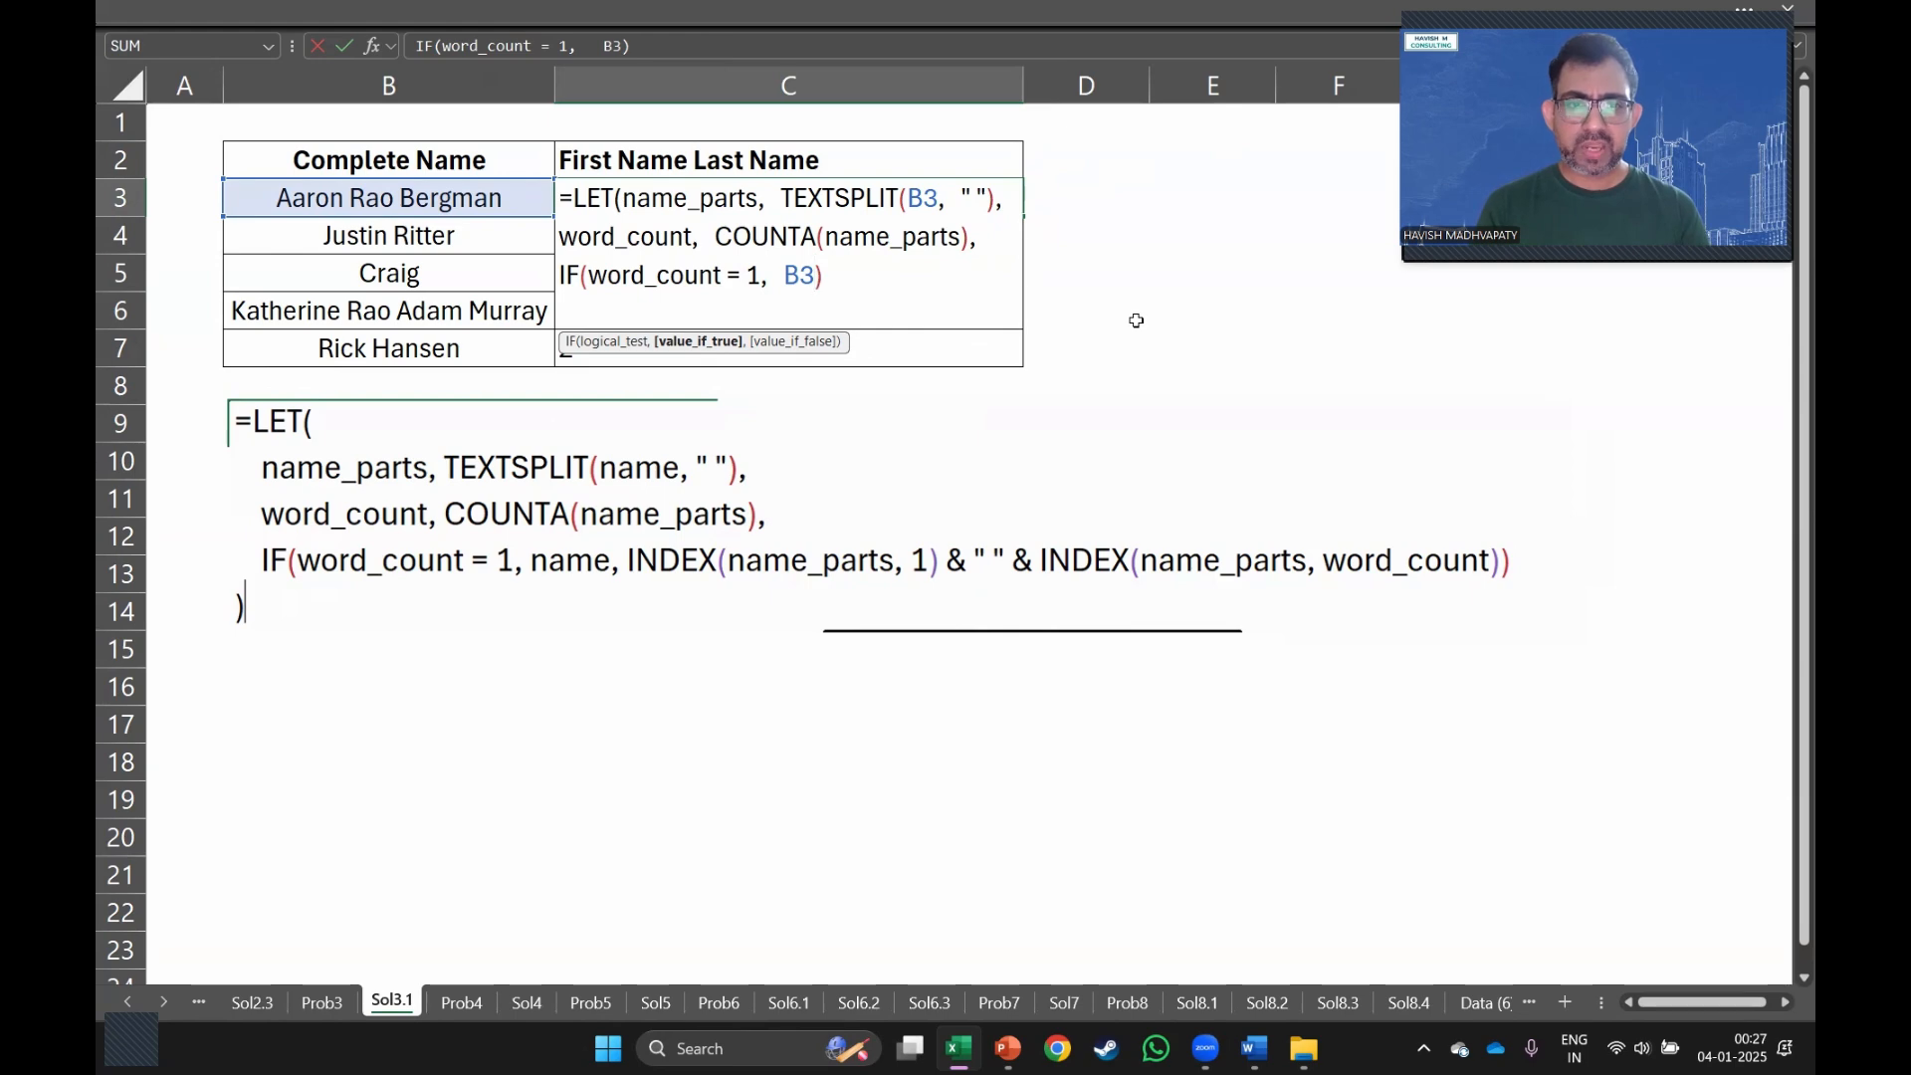
{"action": "key", "text": "Right"}
{"action": "key", "text": "BackSpace"}
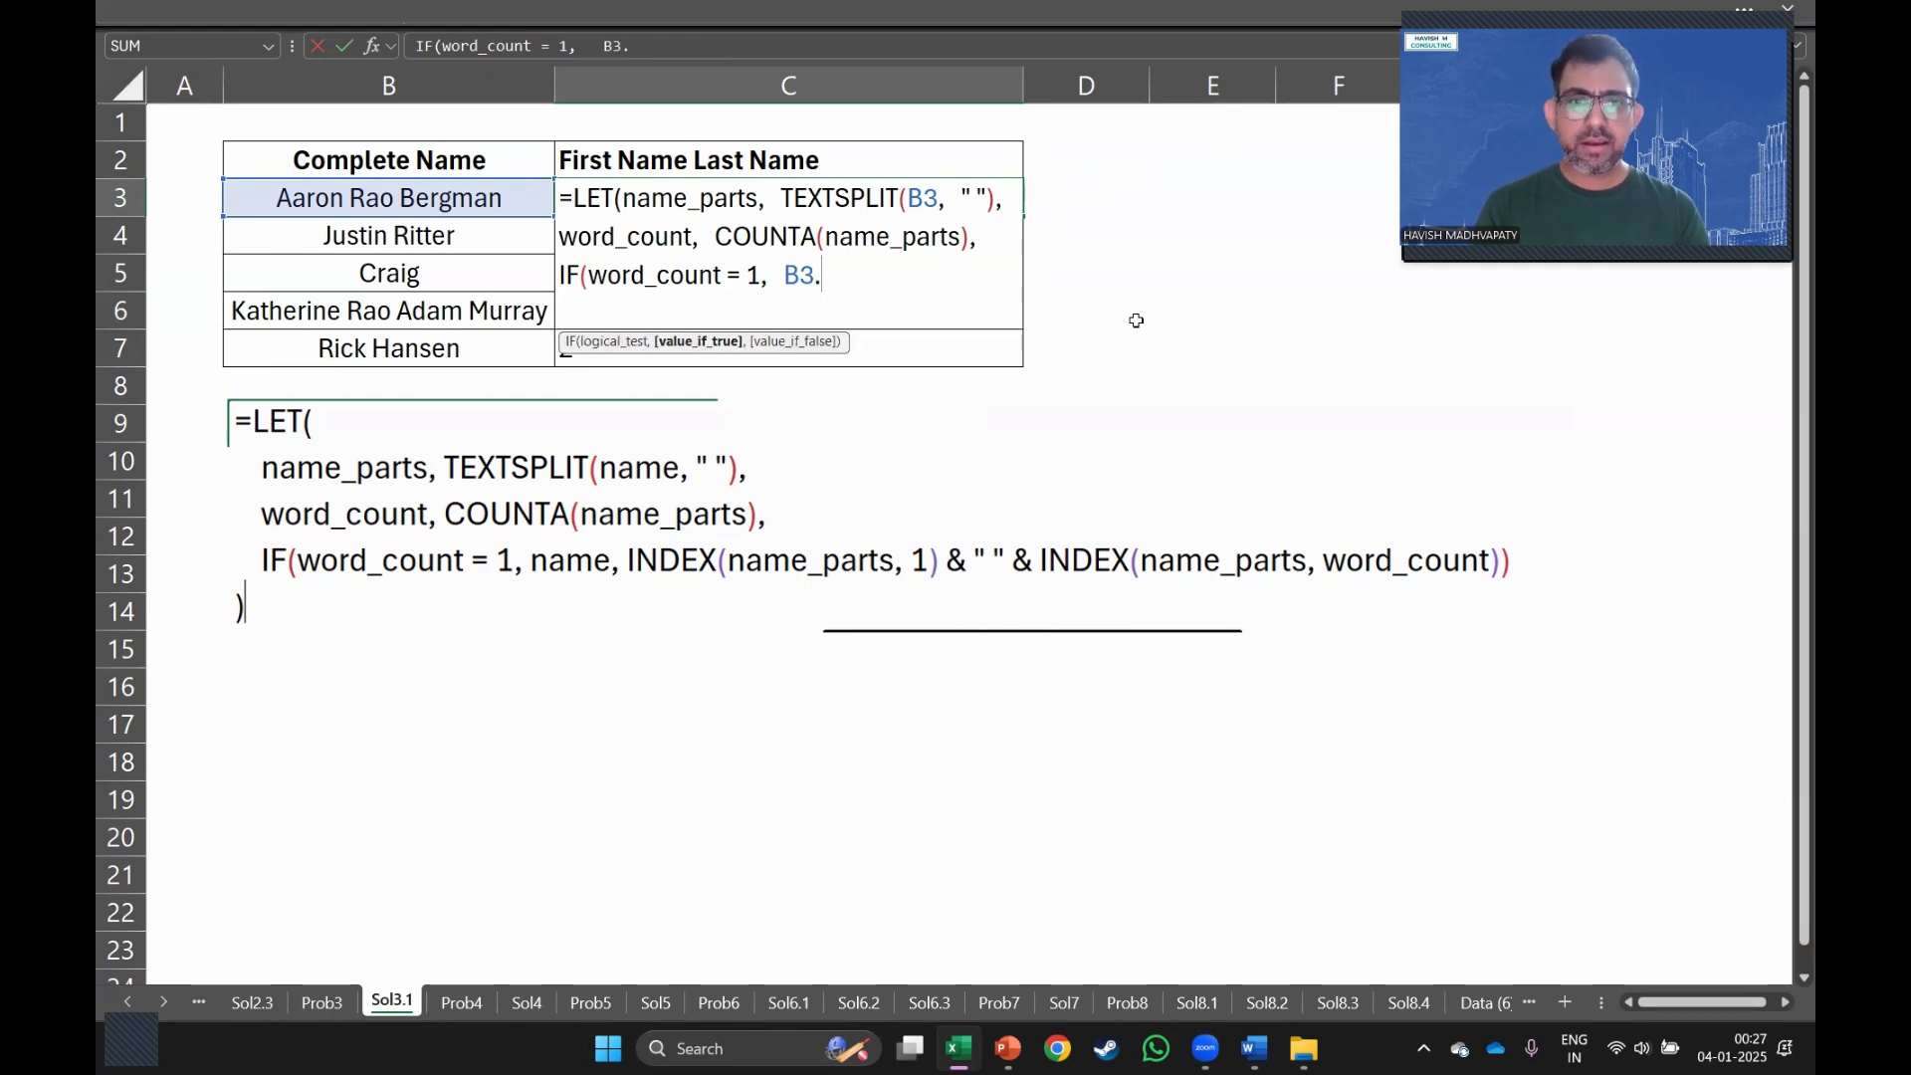
{"action": "type", "text": ","}
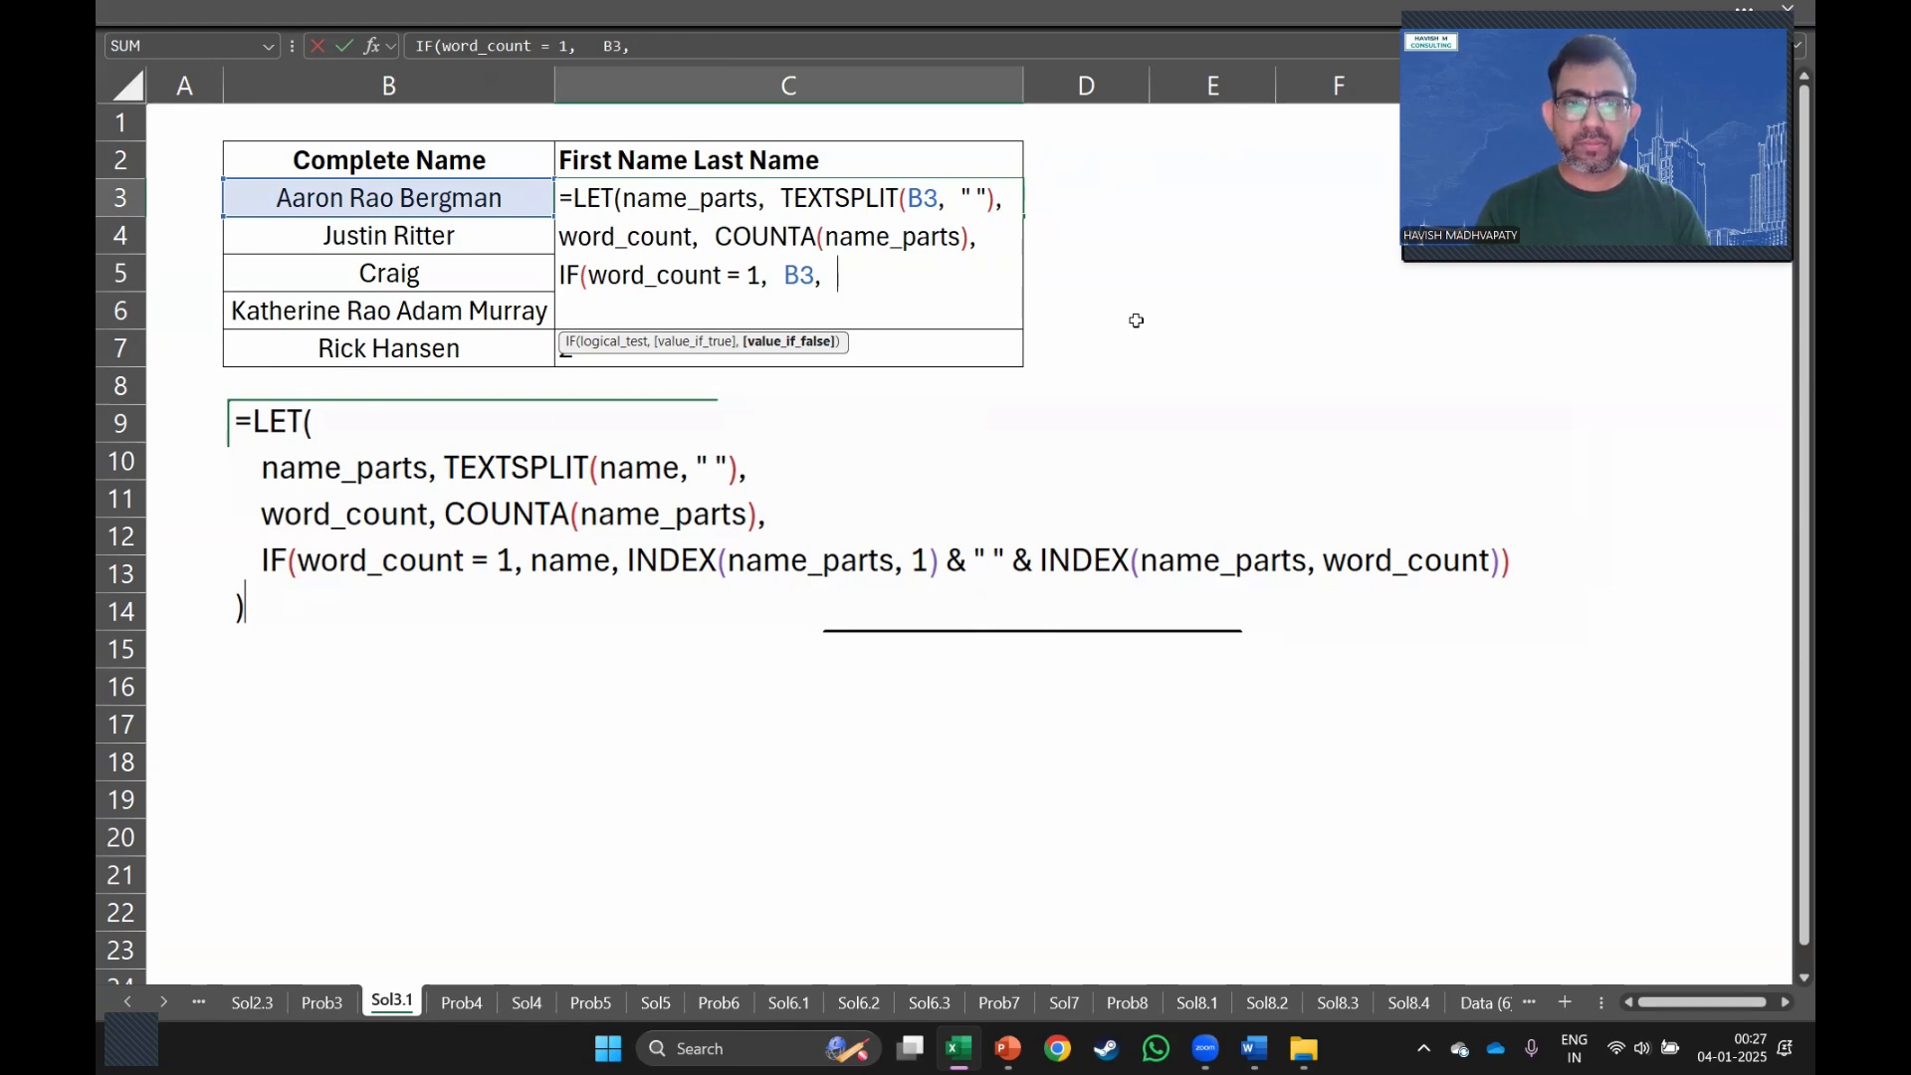
Add INDEX(name_parts, 1) as the start of the IF's false result to extract the first name.
{"action": "type", "text": " inde"}
{"action": "key", "text": "Tab"}
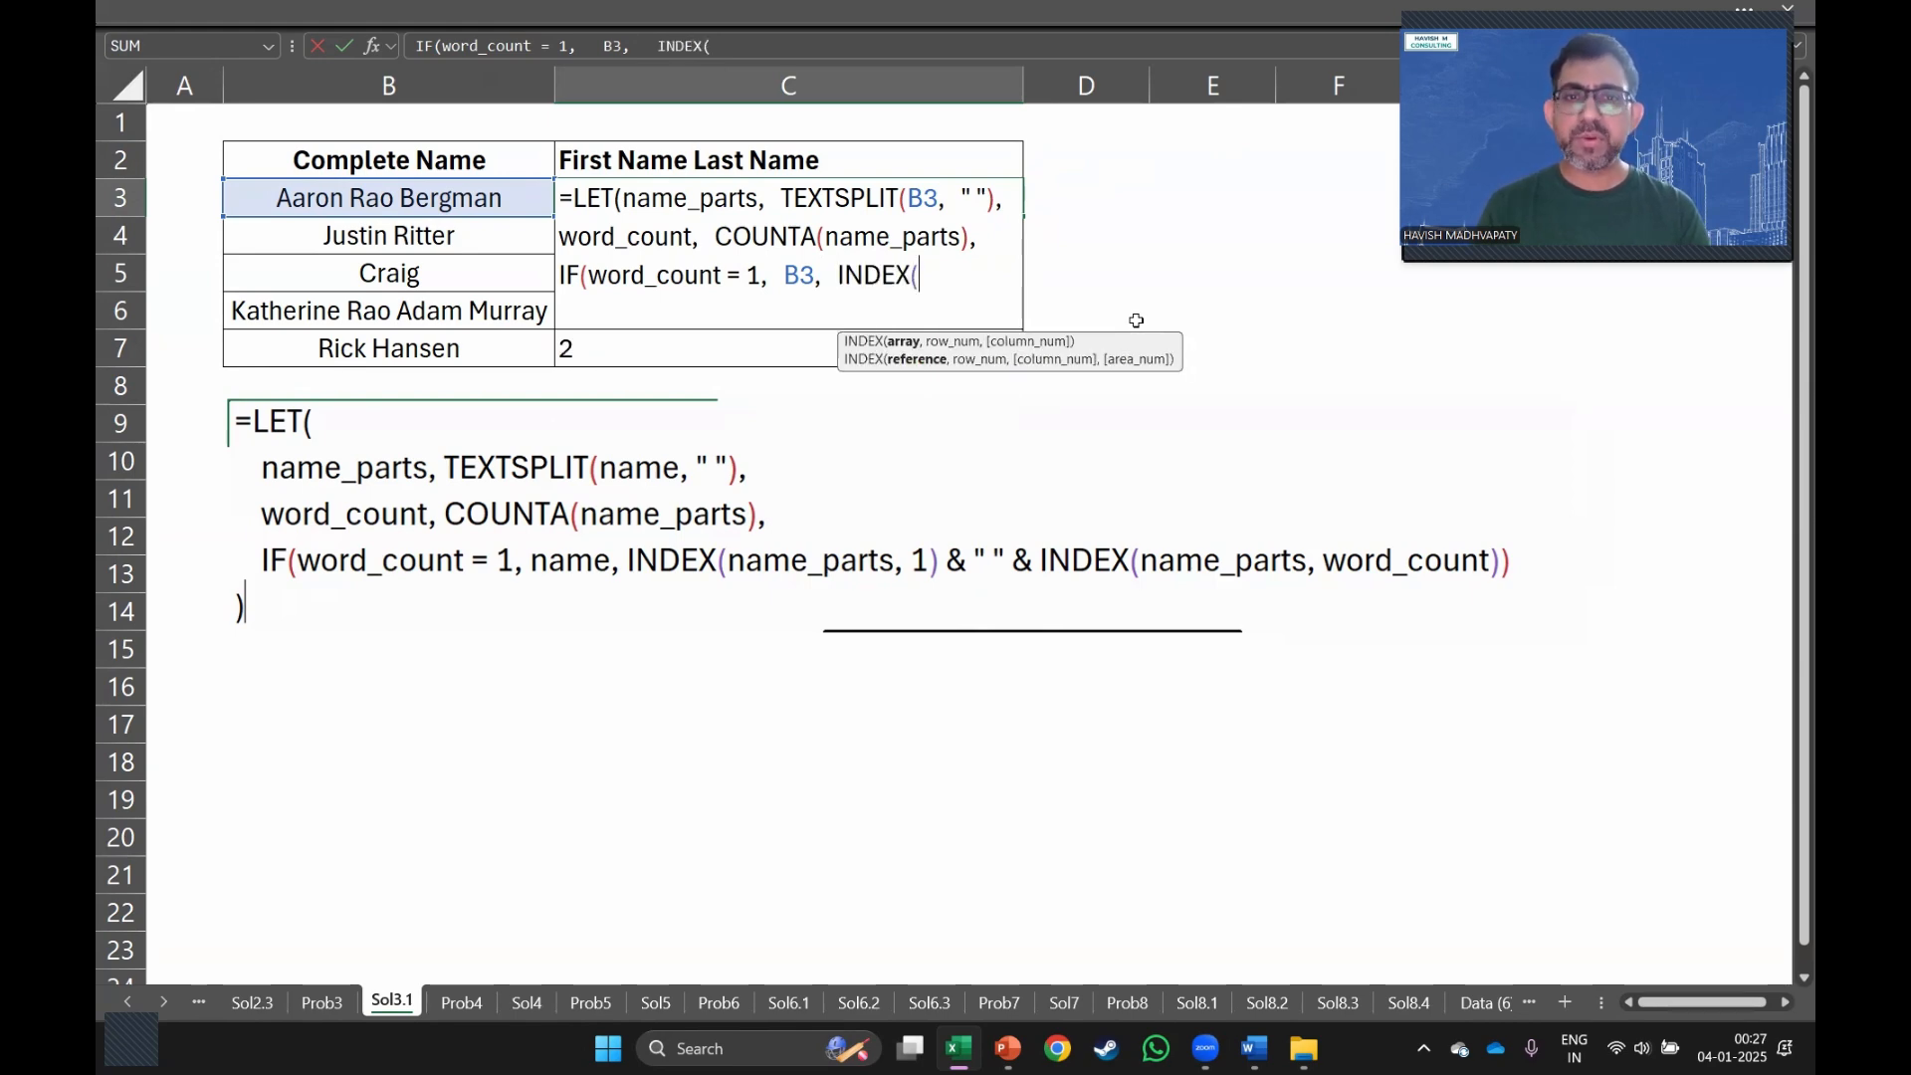
{"action": "type", "text": "name"}
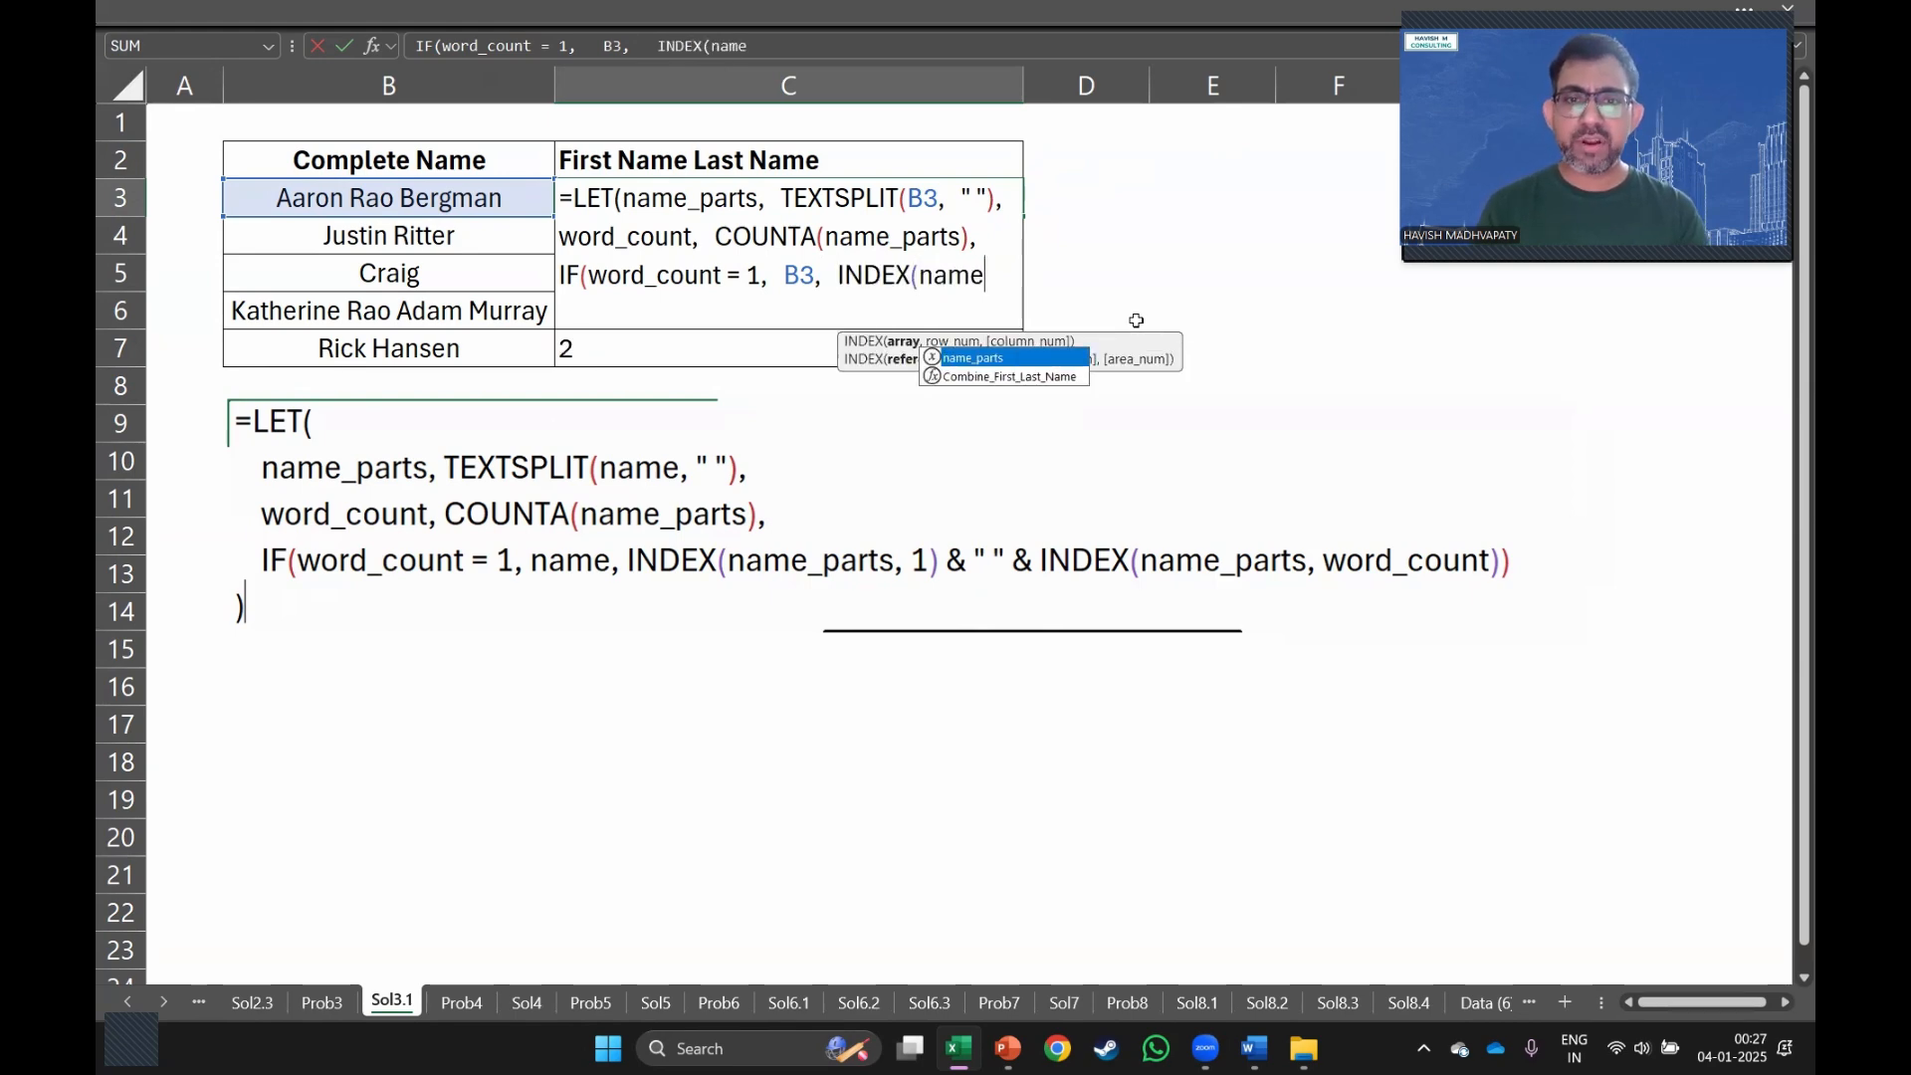
{"action": "key", "text": "Tab"}
{"action": "type", "text": ", 1"}
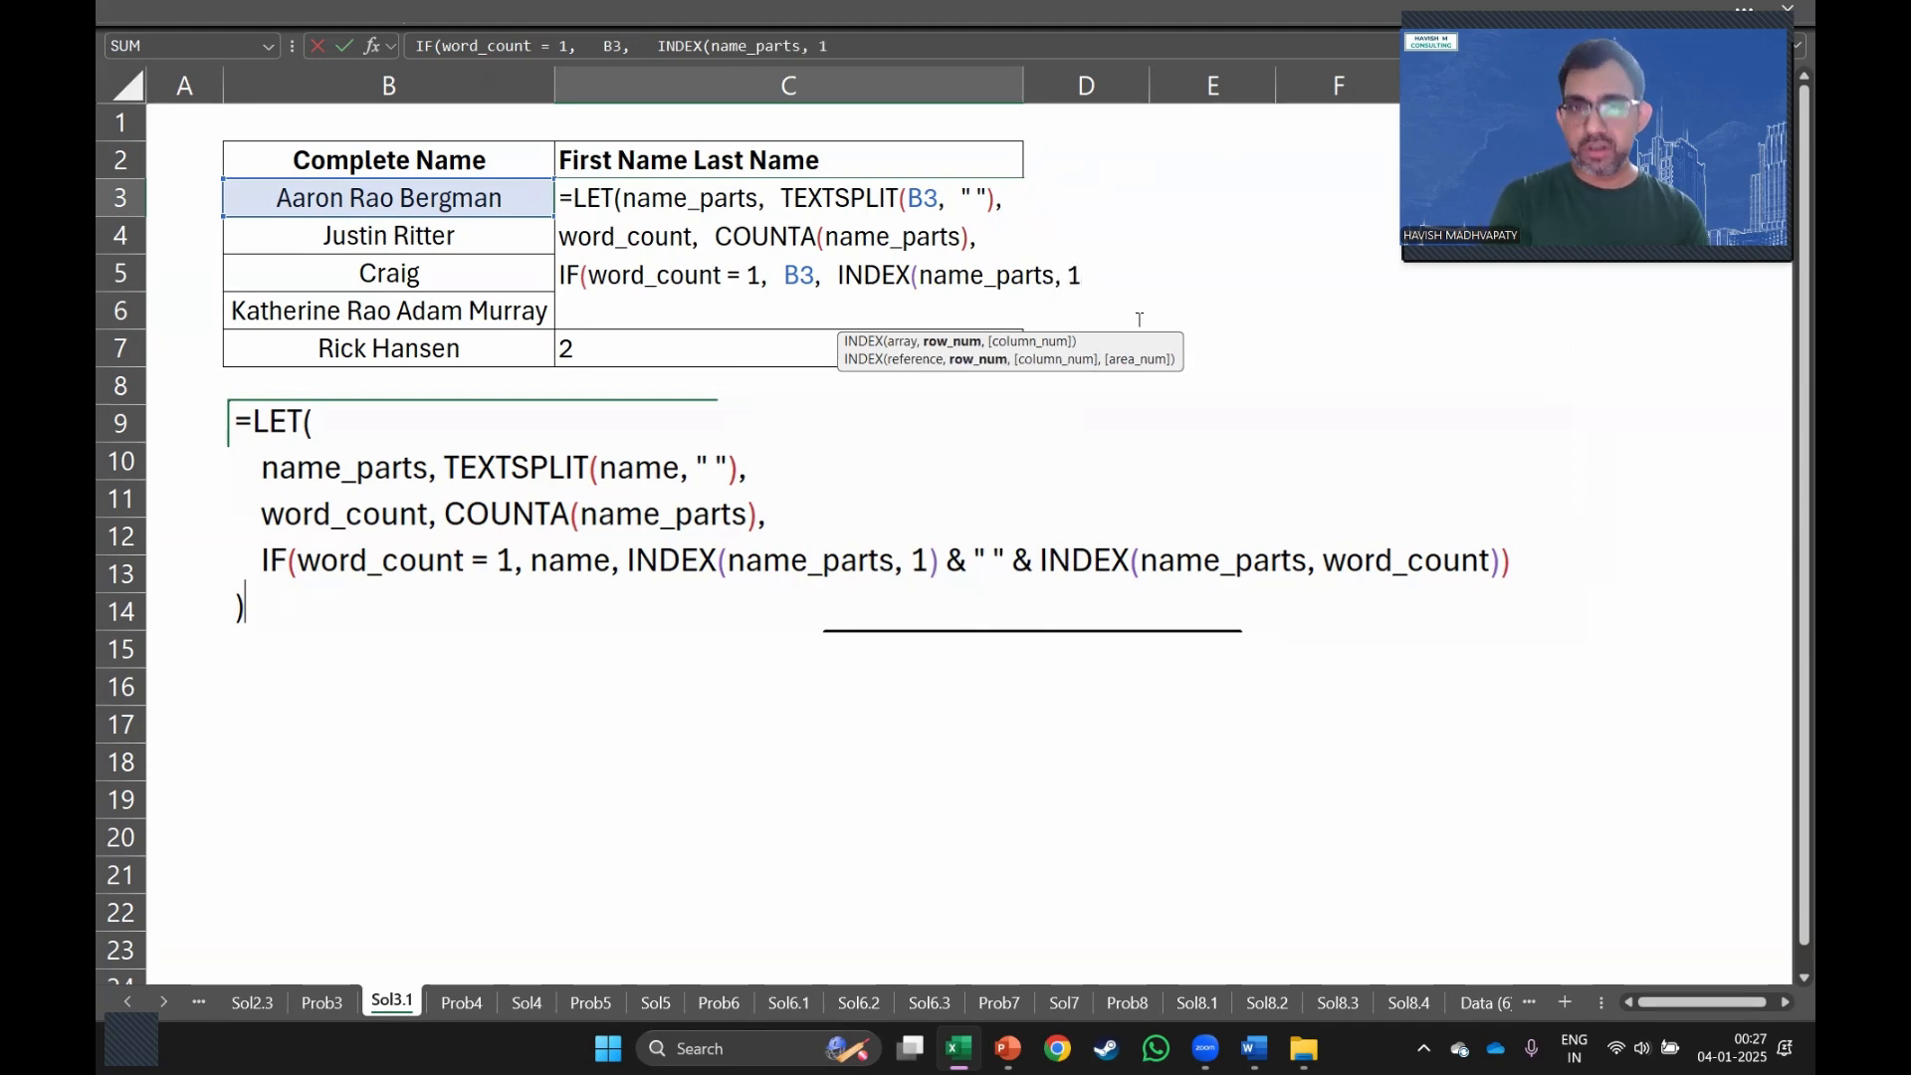
{"action": "type", "text": ")"}
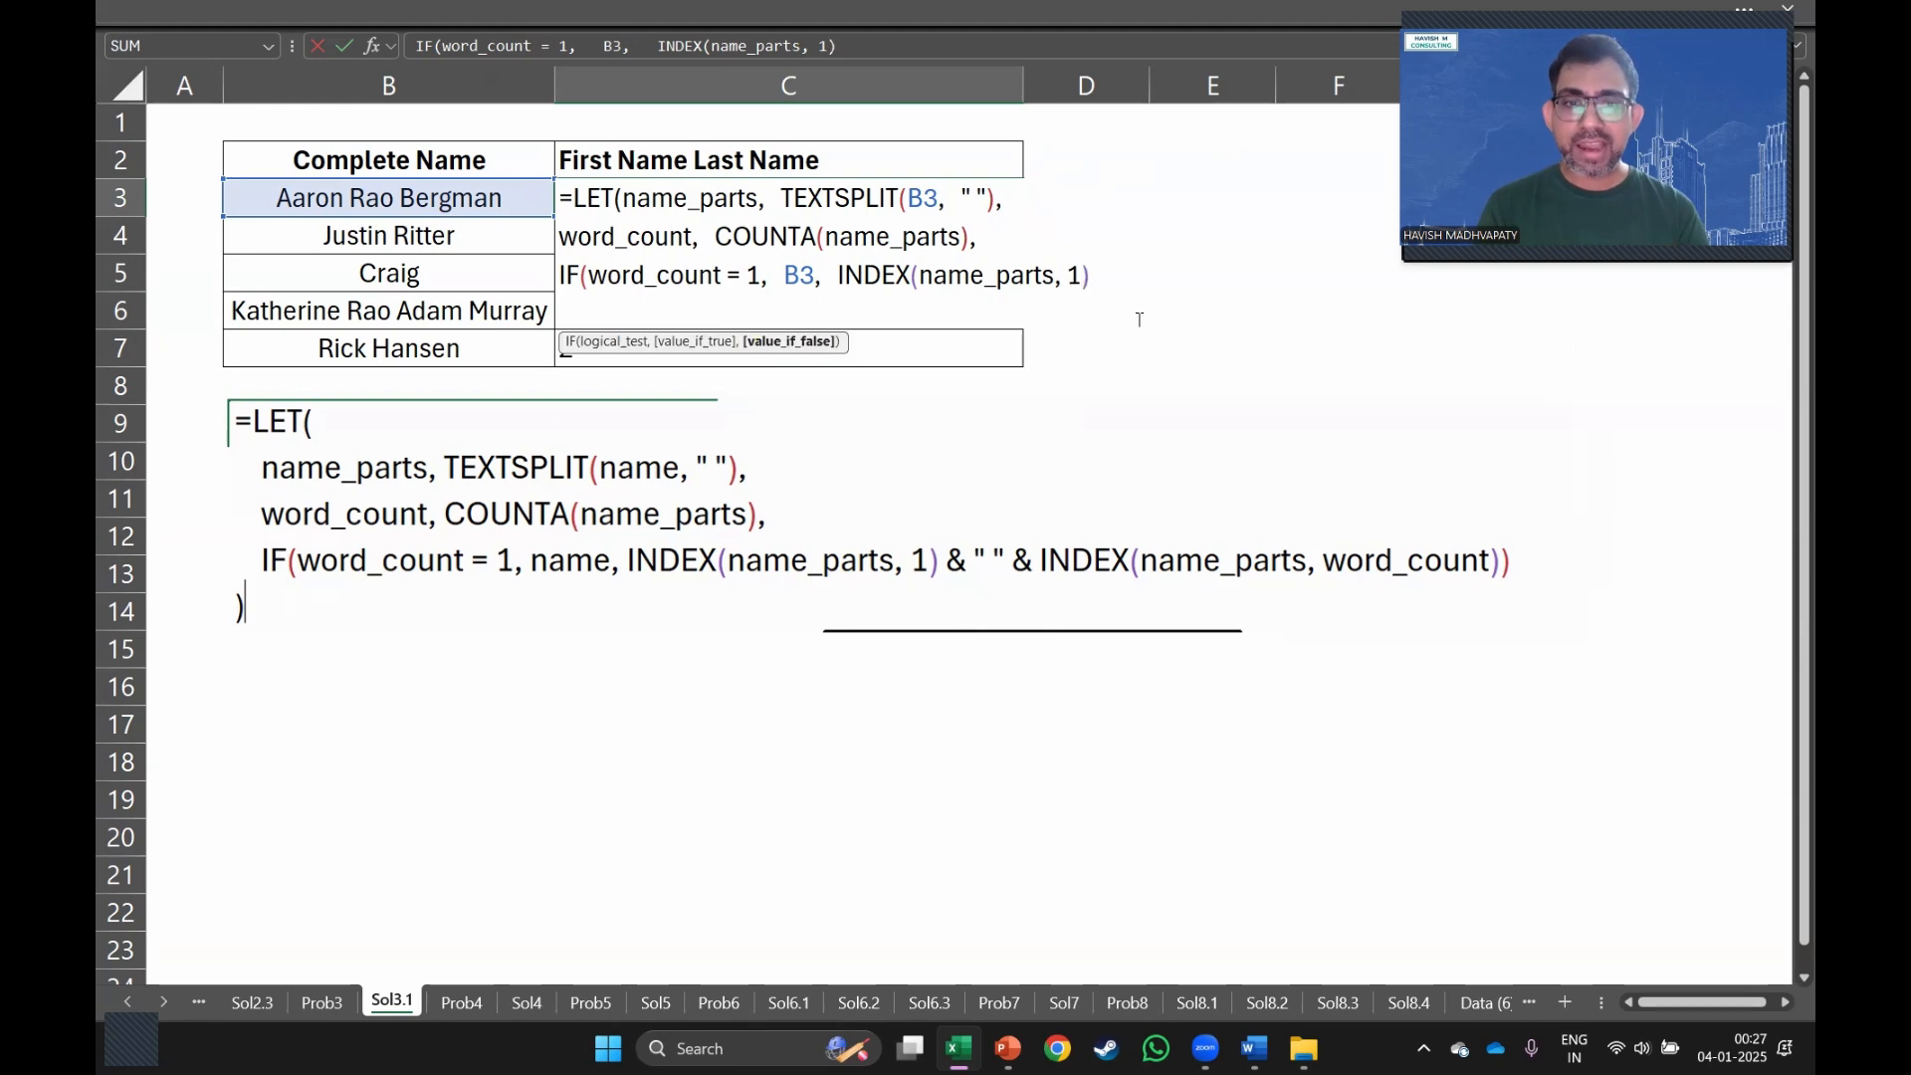
Append & " " & INDEX(name_parts, word_count) to add the last name, and close the IF function.
{"action": "type", "text": " &"}
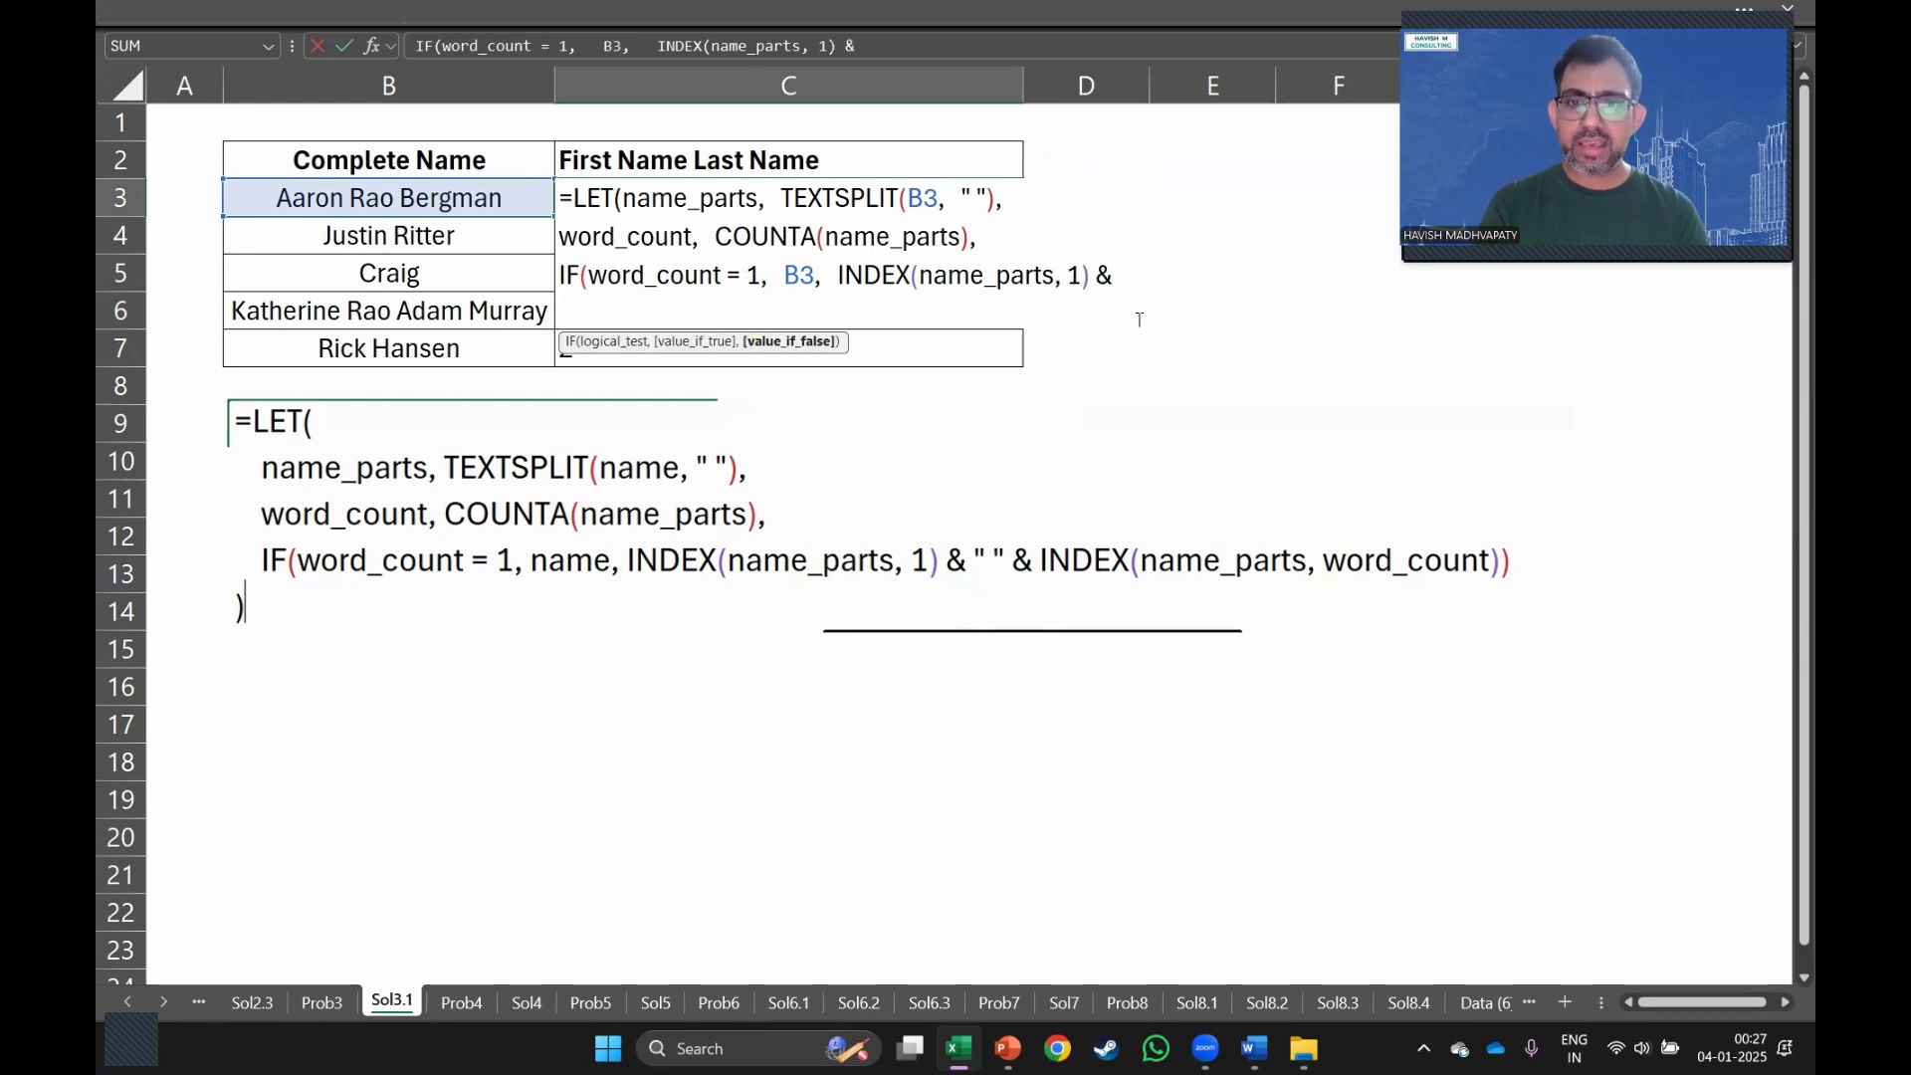
{"action": "type", "text": " \" \""}
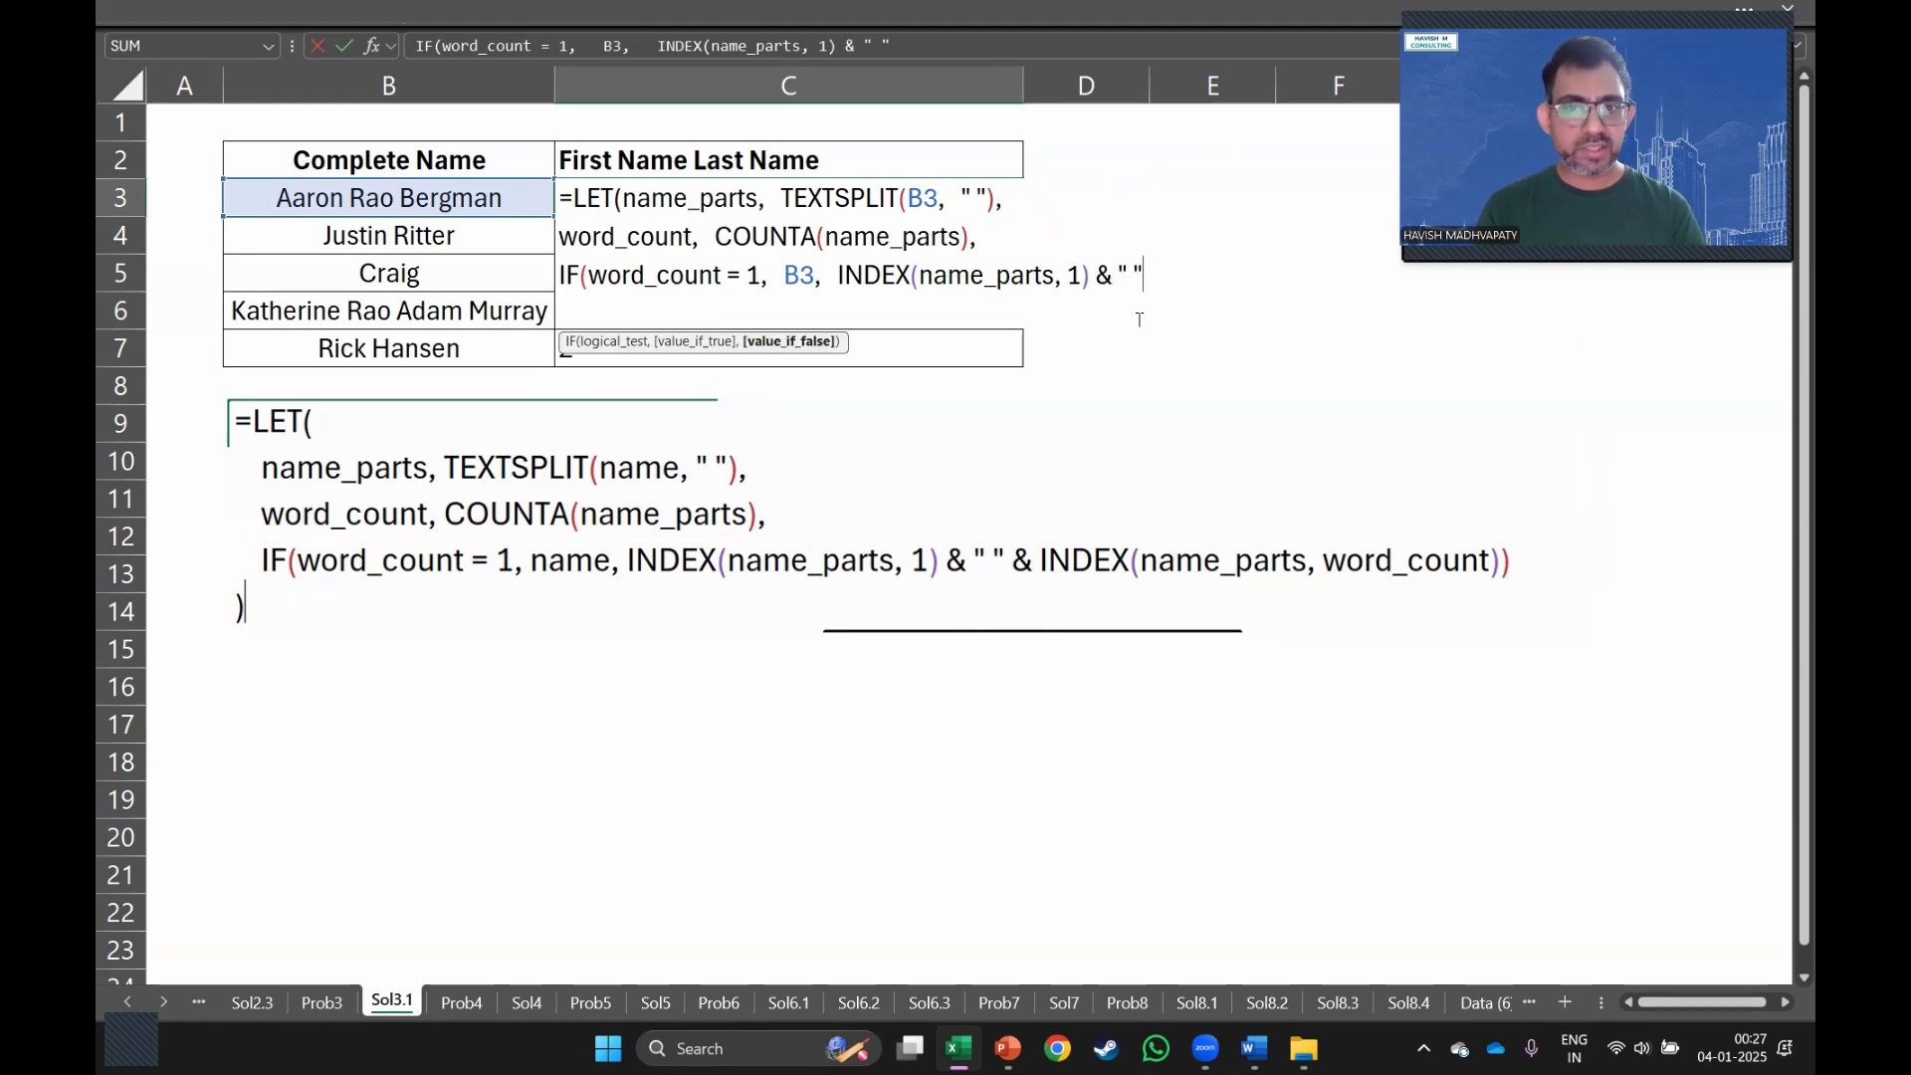
{"action": "type", "text": " &"}
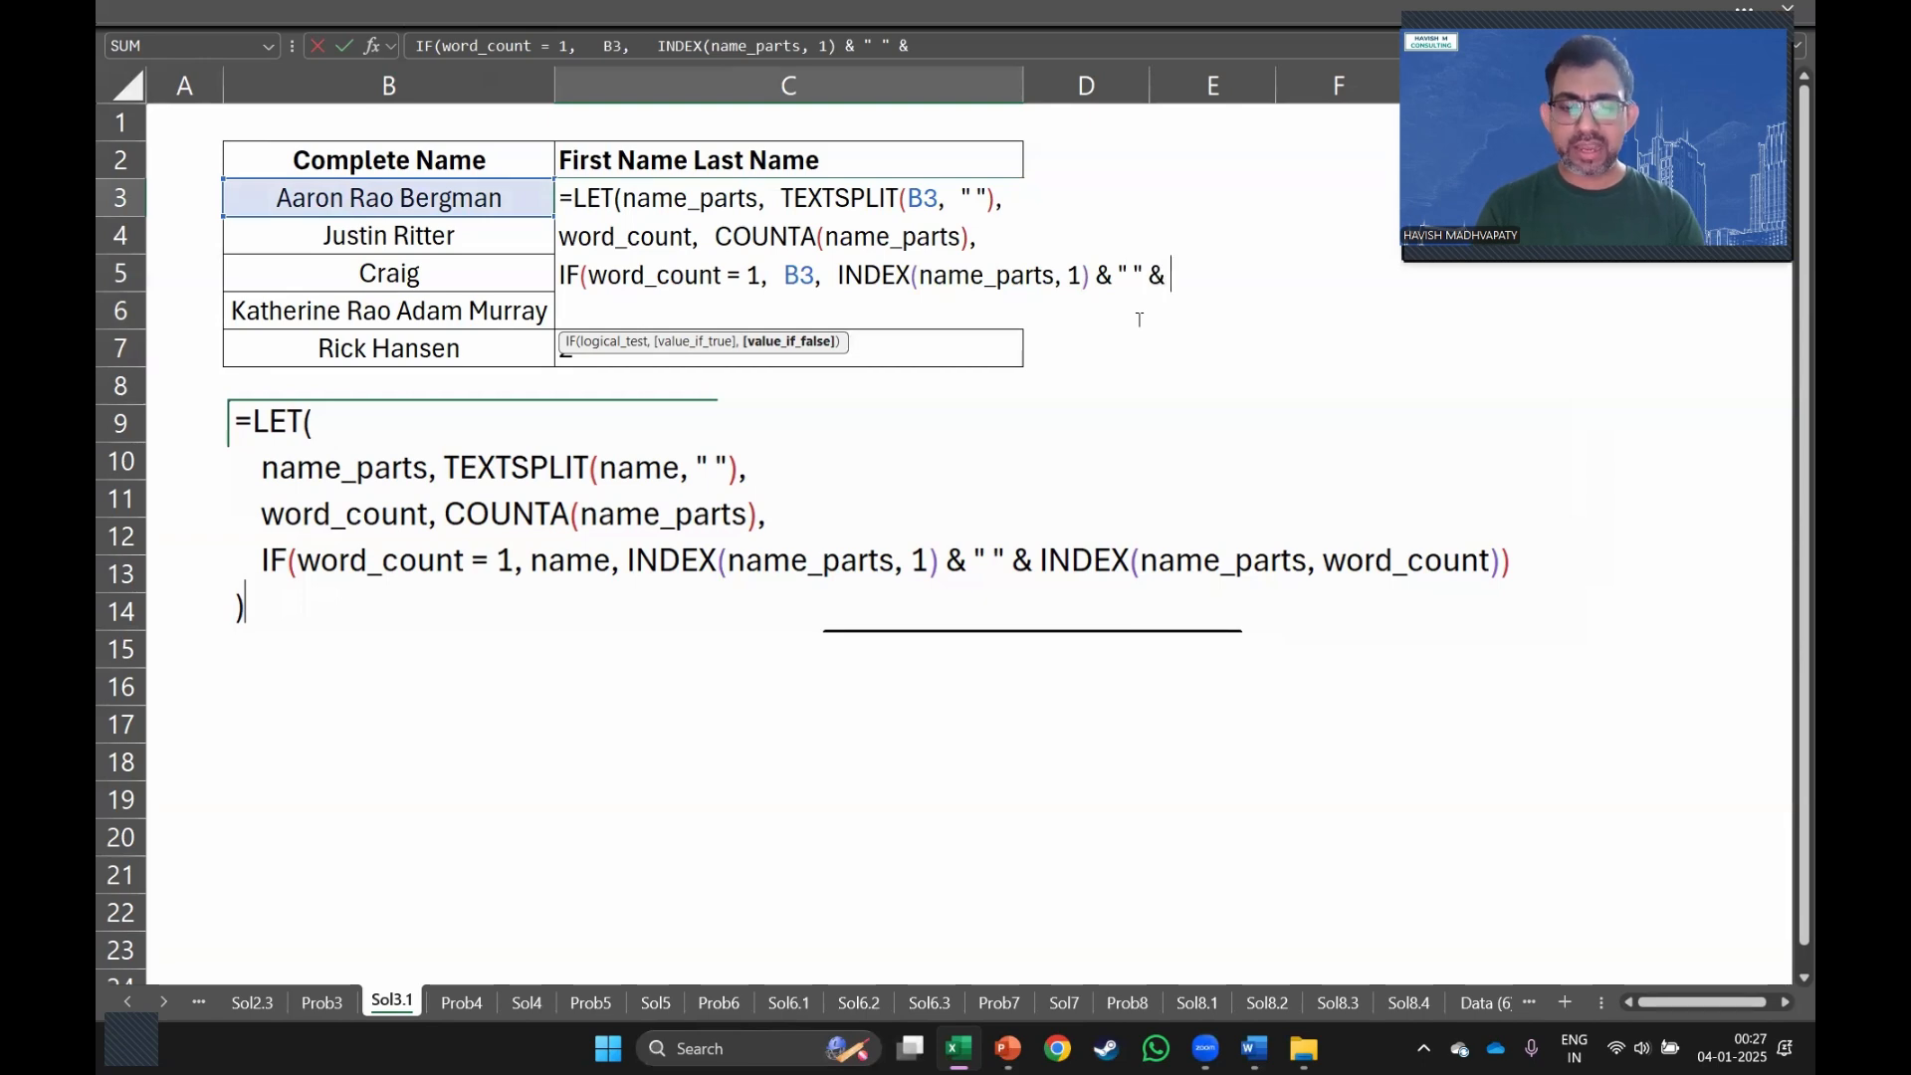
{"action": "type", "text": " inde"}
{"action": "key", "text": "Tab"}
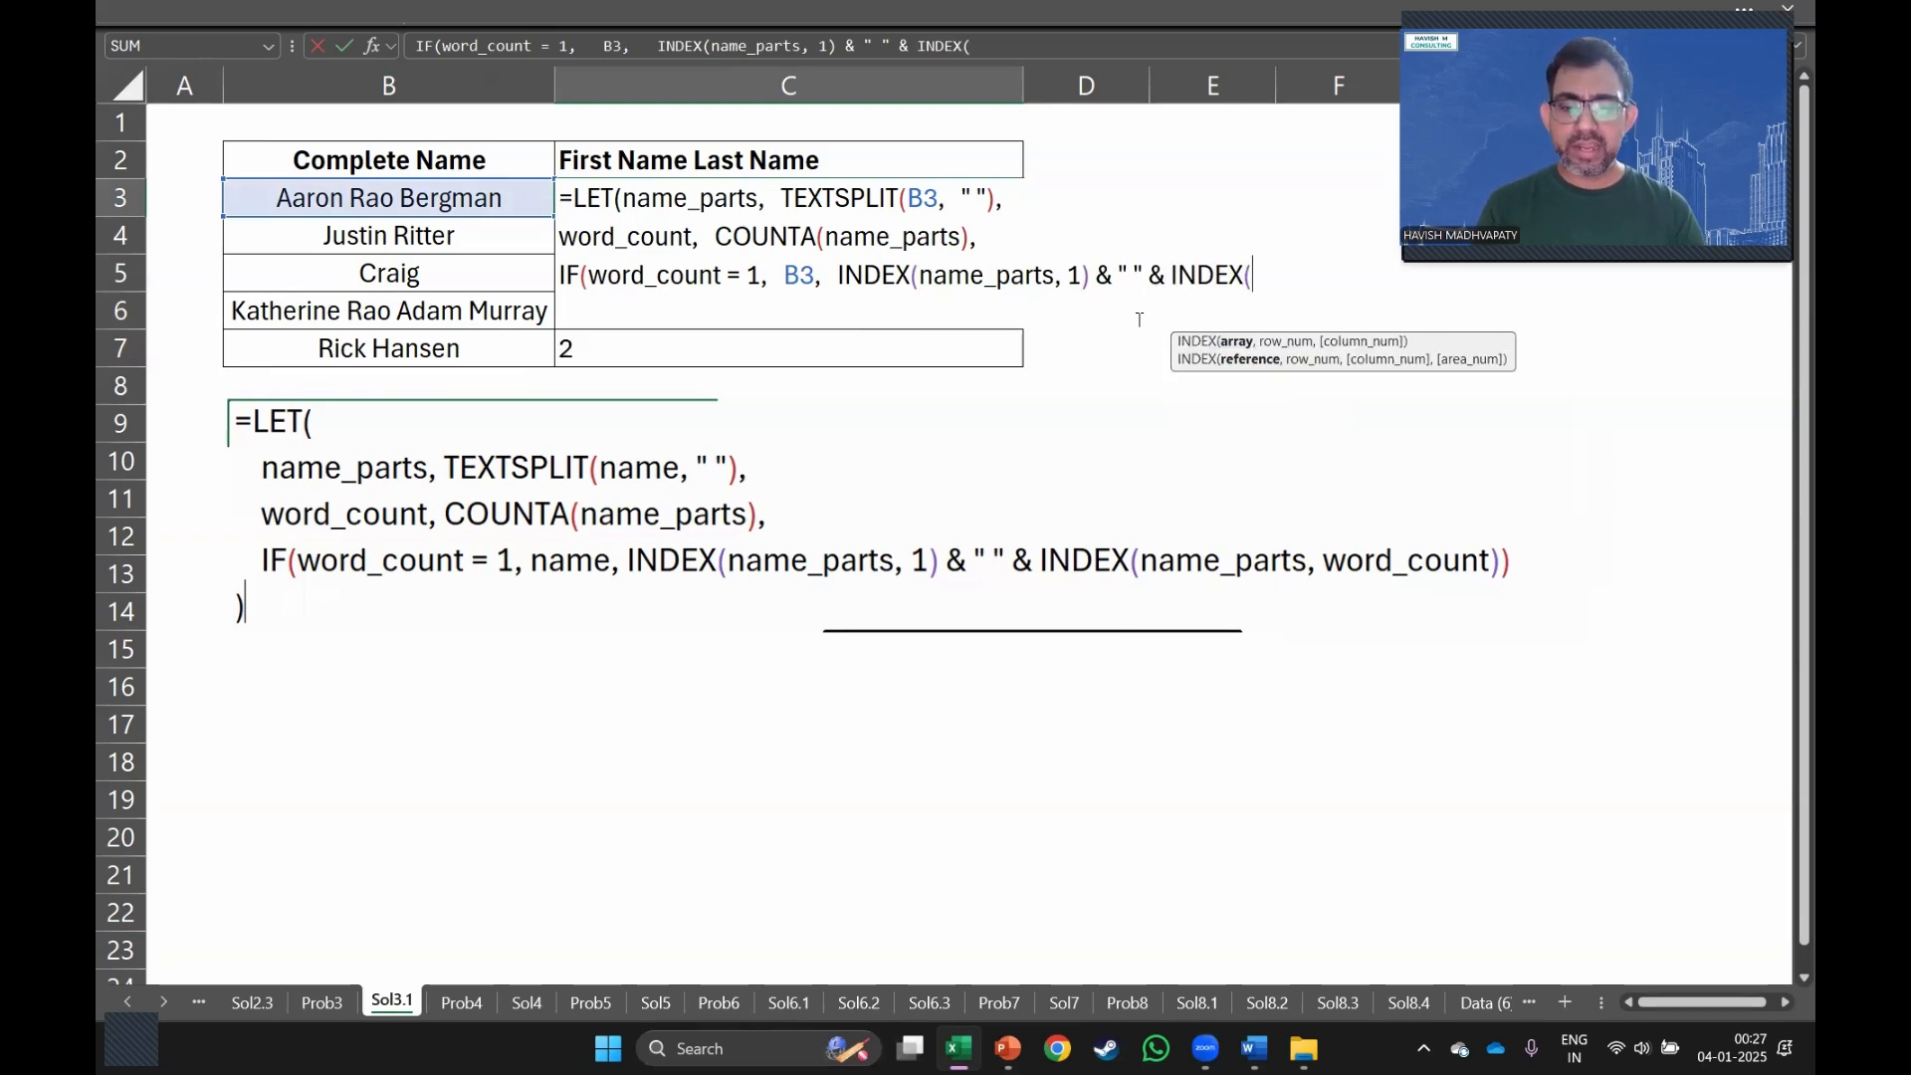
{"action": "type", "text": "name_parts"}
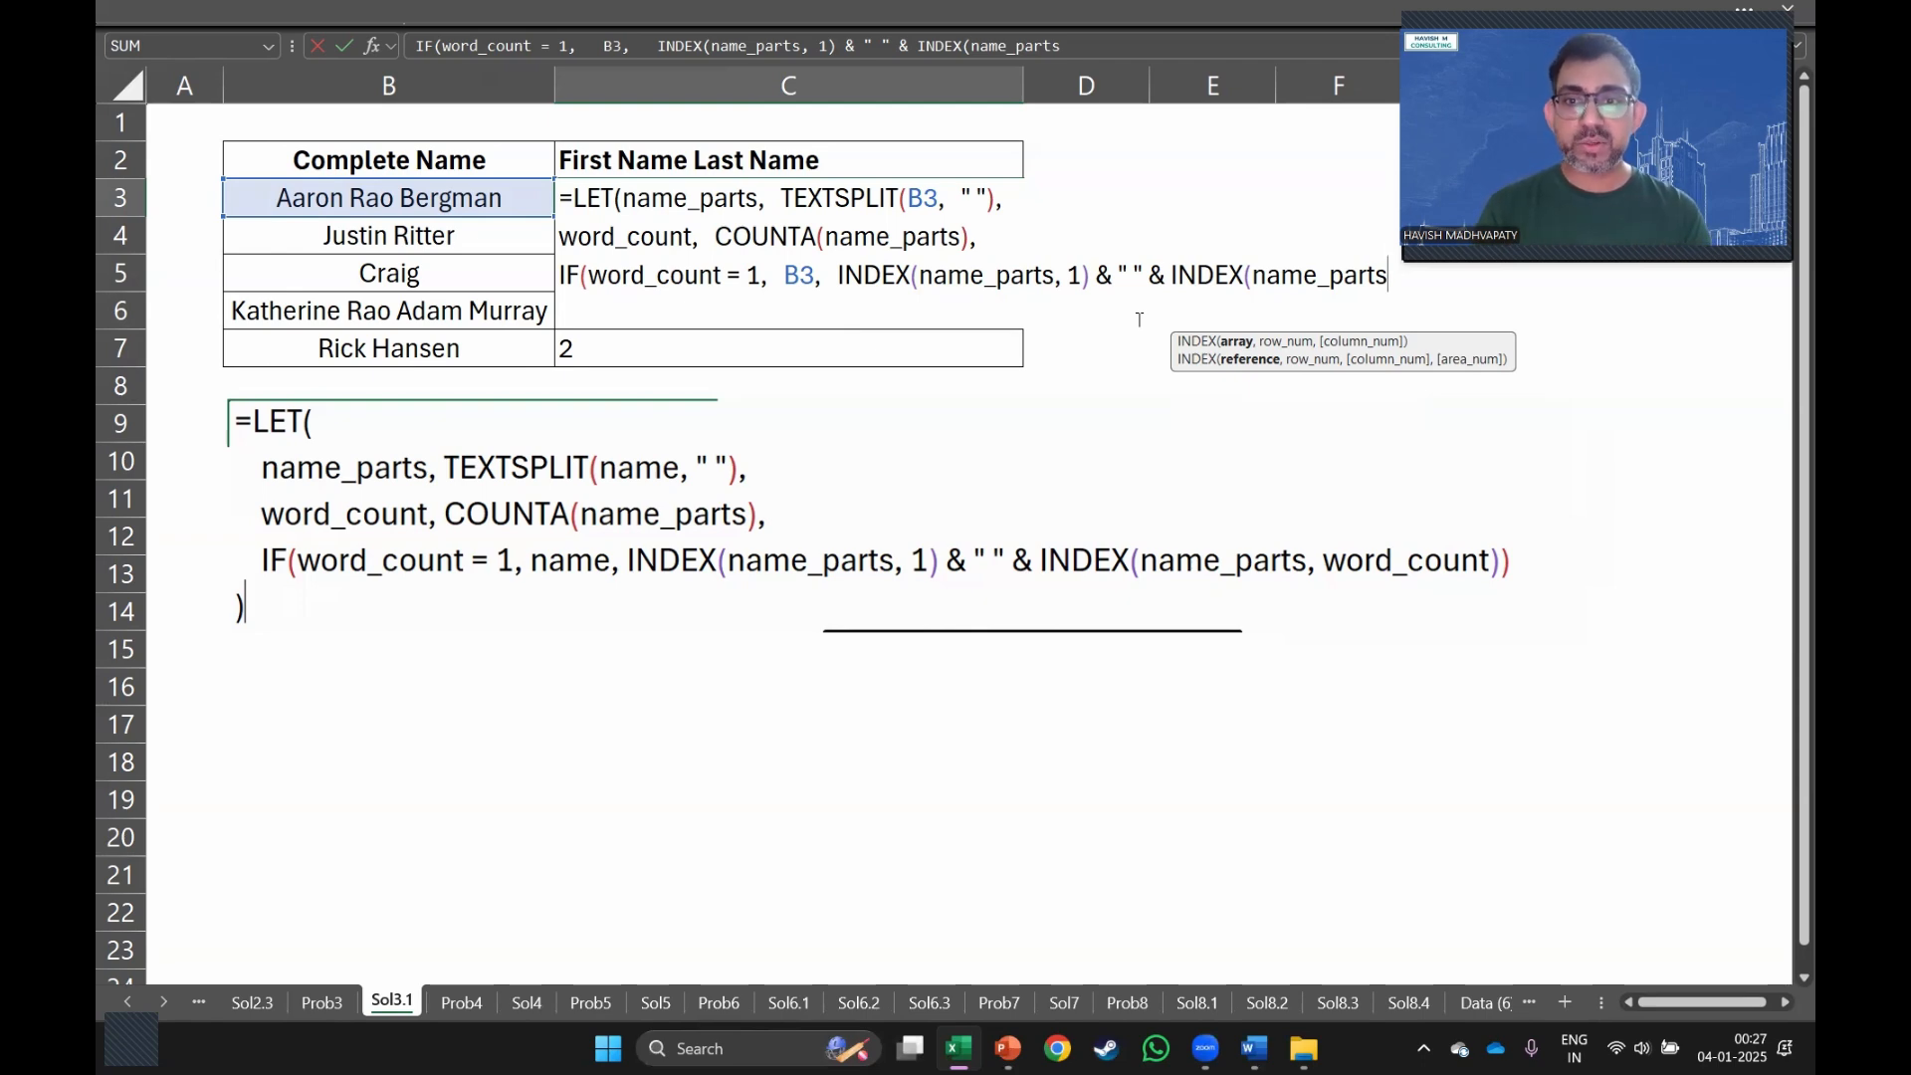
{"action": "type", "text": ", wo"}
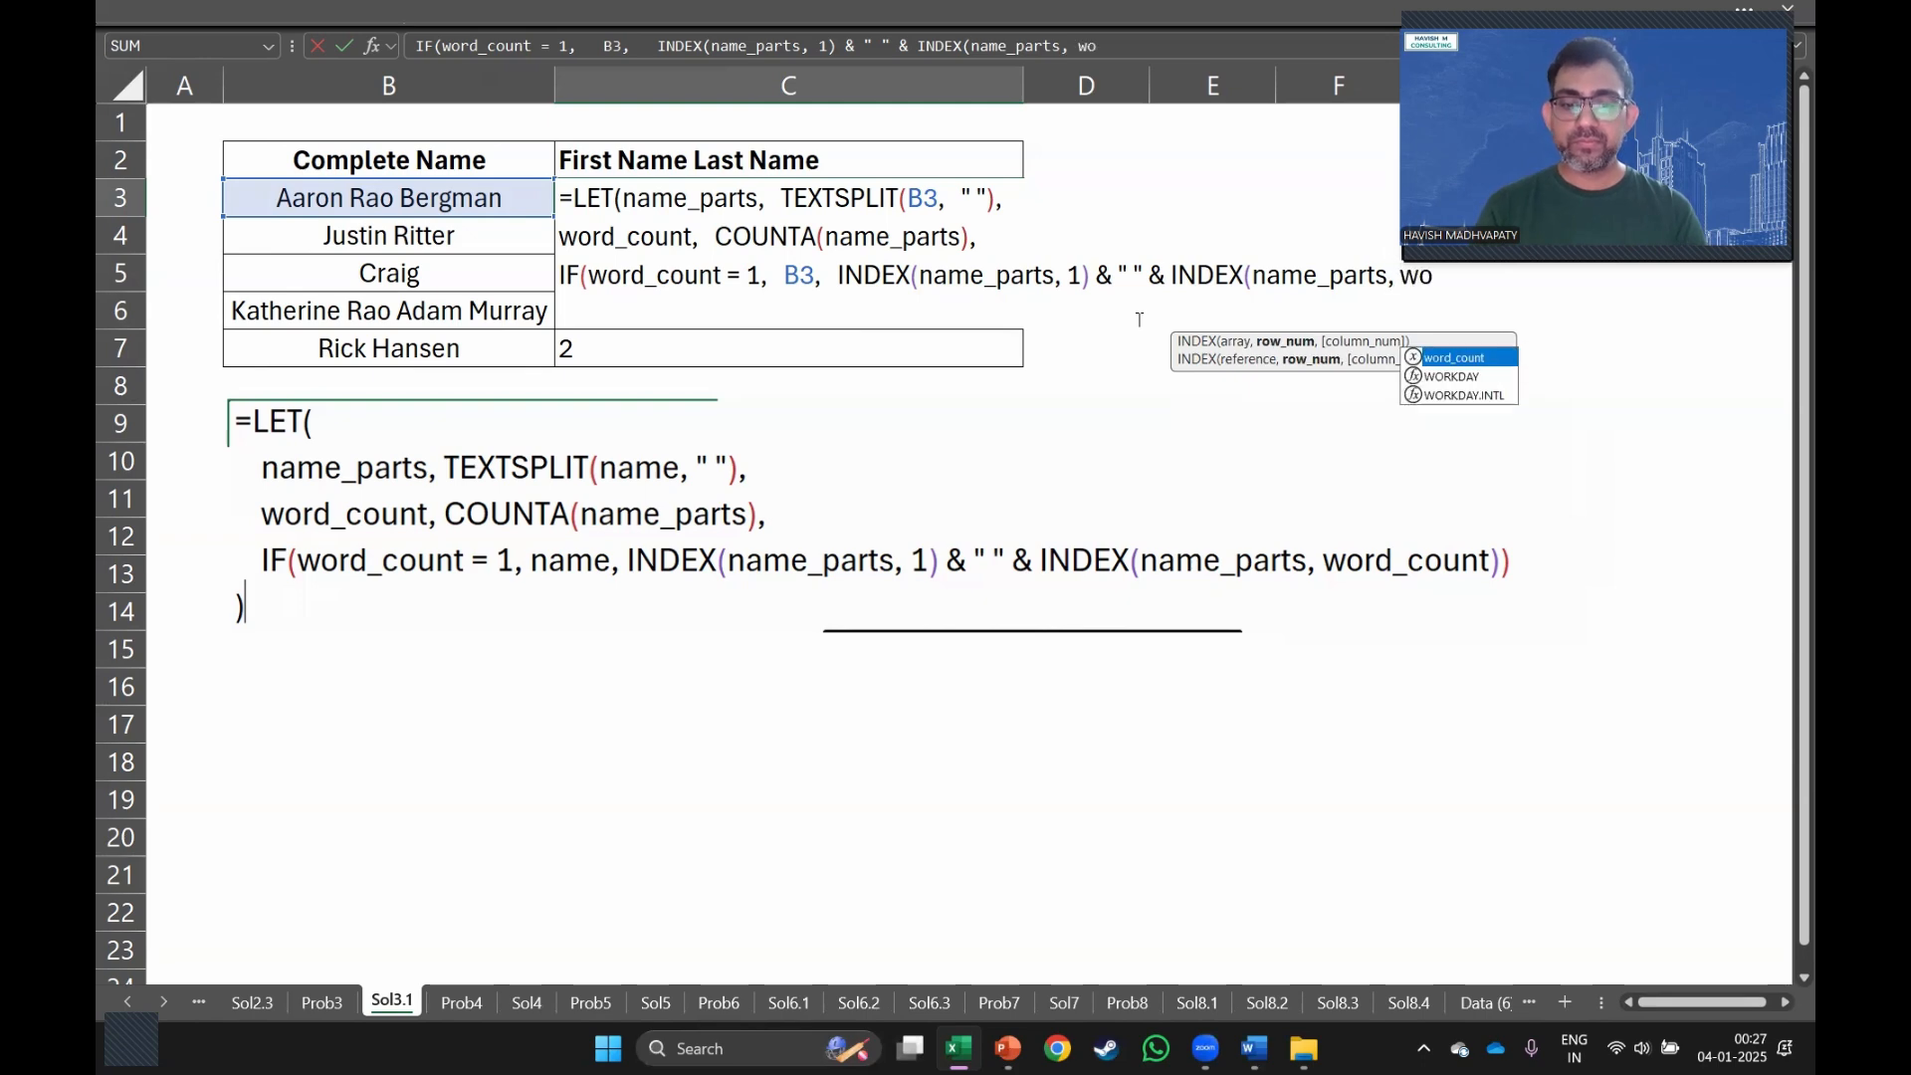
{"action": "type", "text": "rd_count)"}
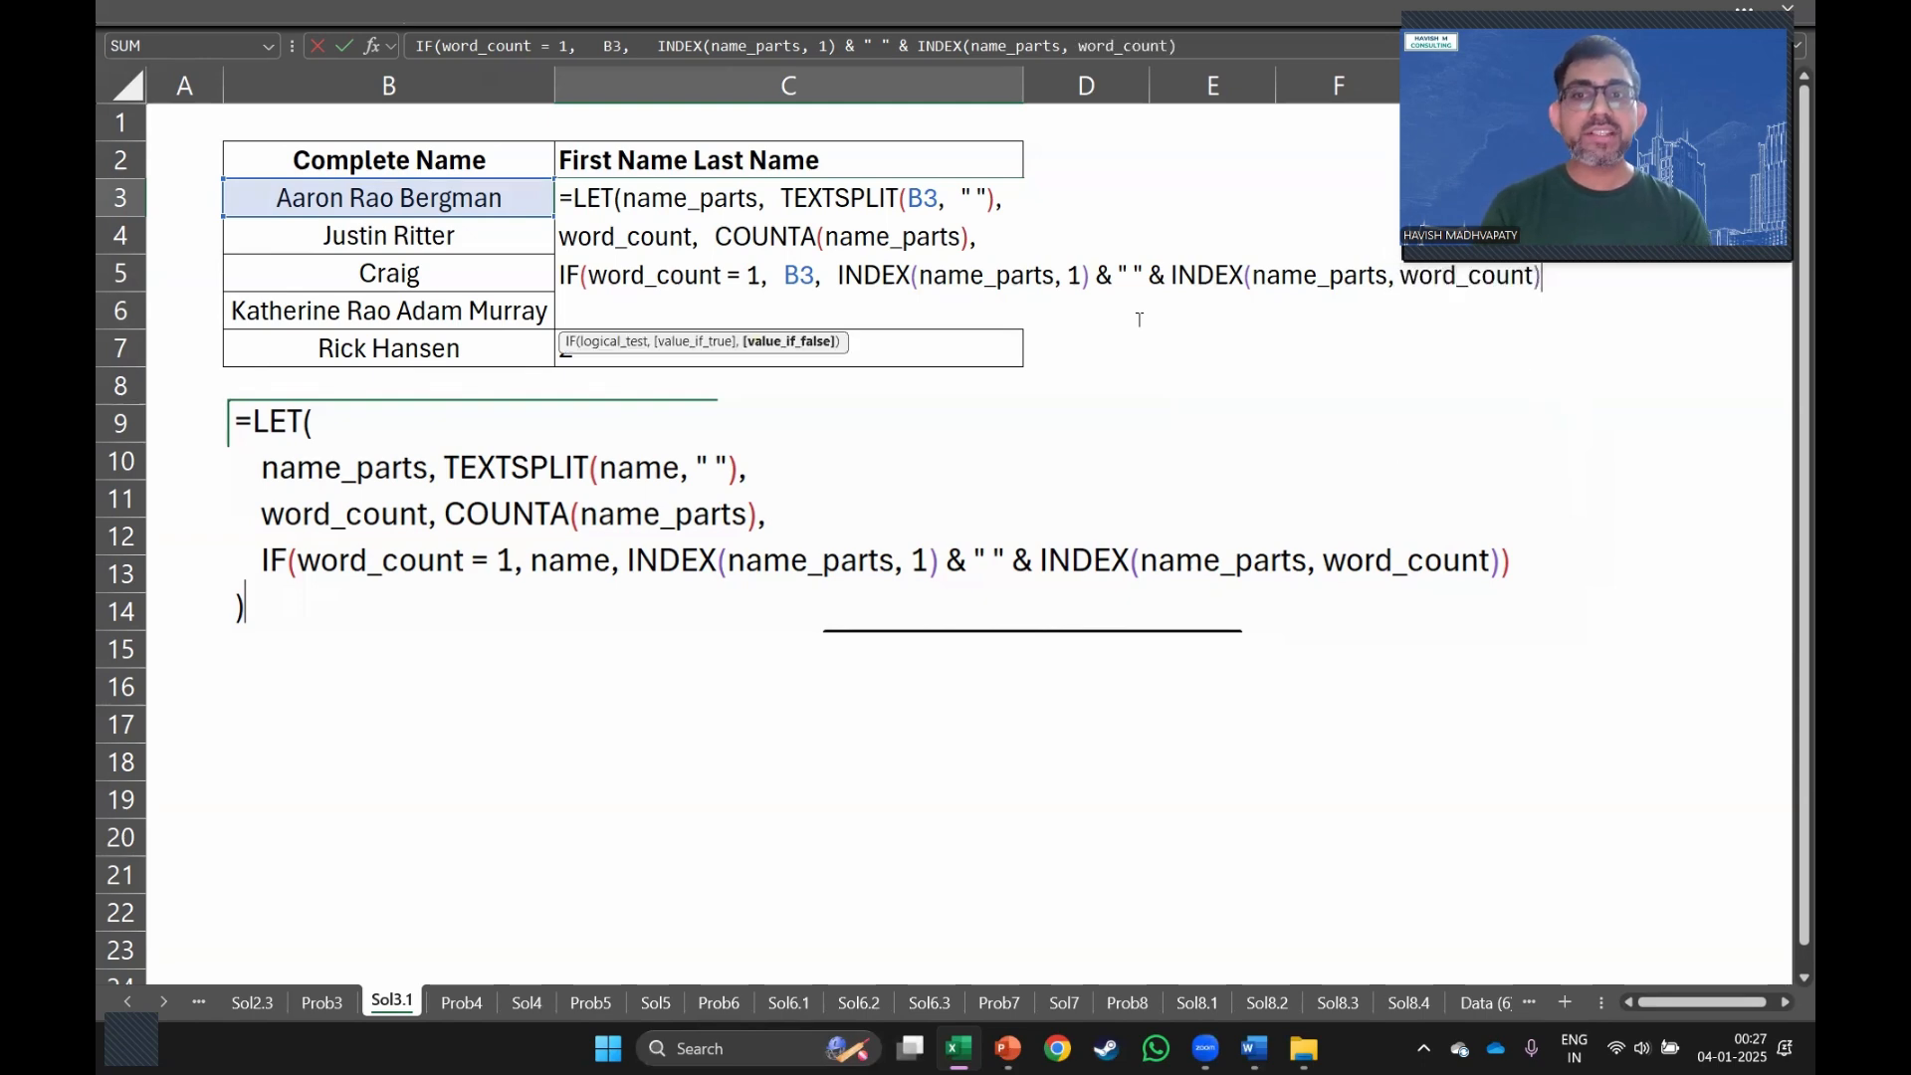
{"action": "type", "text": ")"}
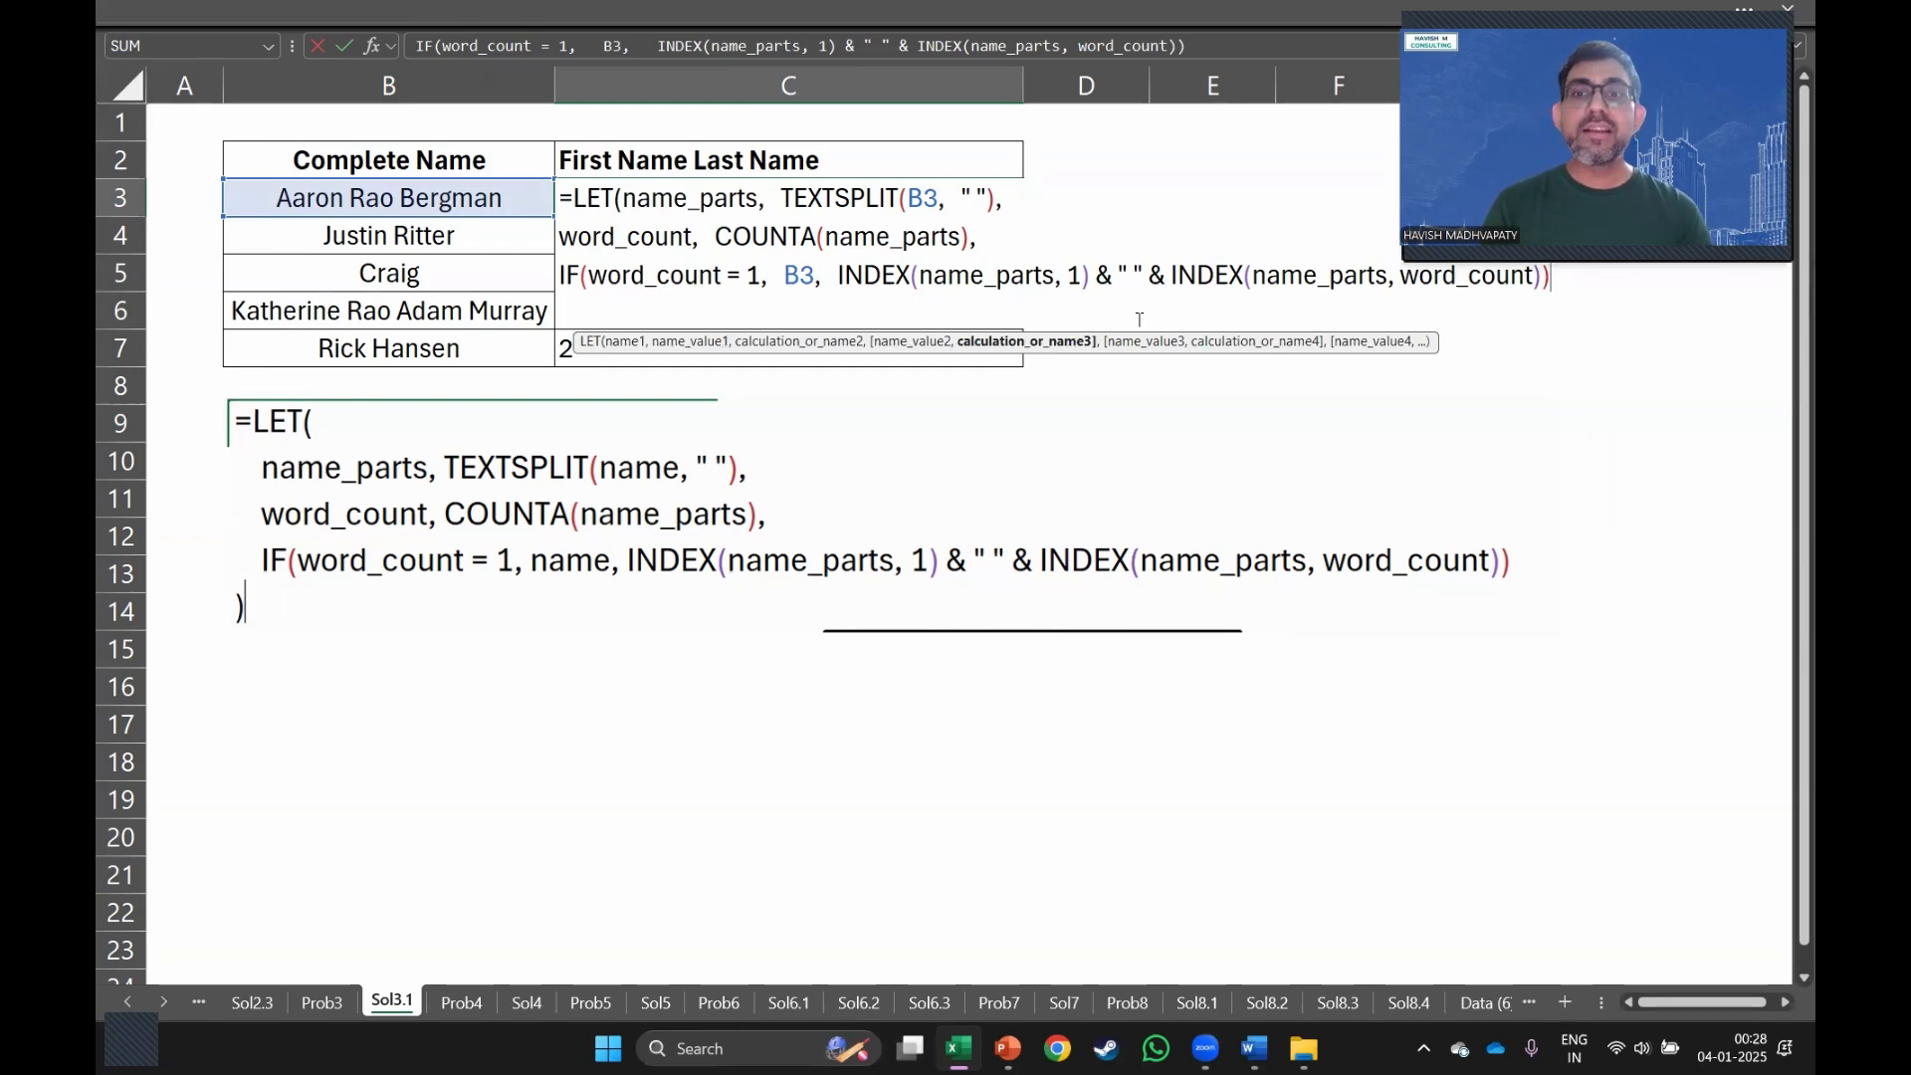
Close the LET formula in C3, enter it, and fill it down through C7.
{"action": "type", "text": ")"}
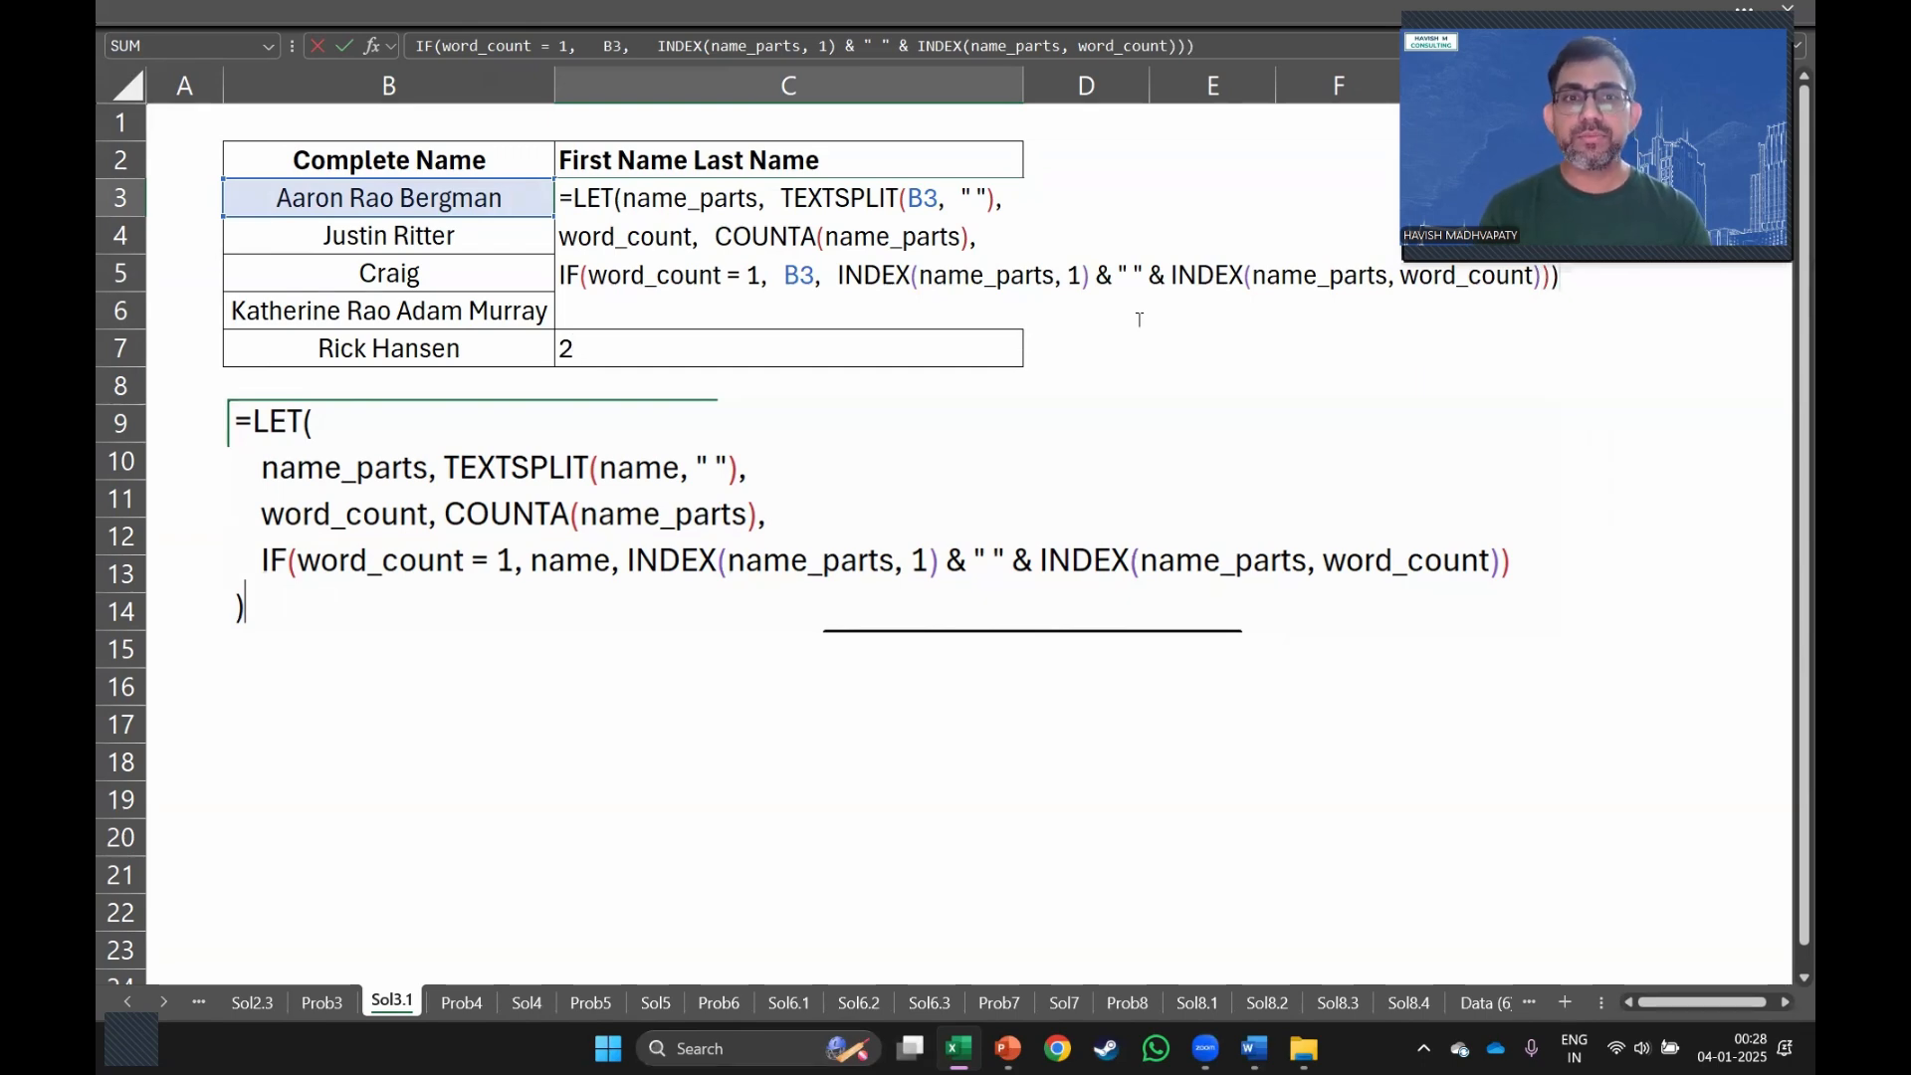
{"action": "key", "text": "Return"}
{"action": "key", "text": "Up"}
{"action": "key", "text": "shift+Down"}
{"action": "key", "text": "shift+Down"}
{"action": "key", "text": "shift+Down"}
{"action": "key", "text": "shift+Down"}
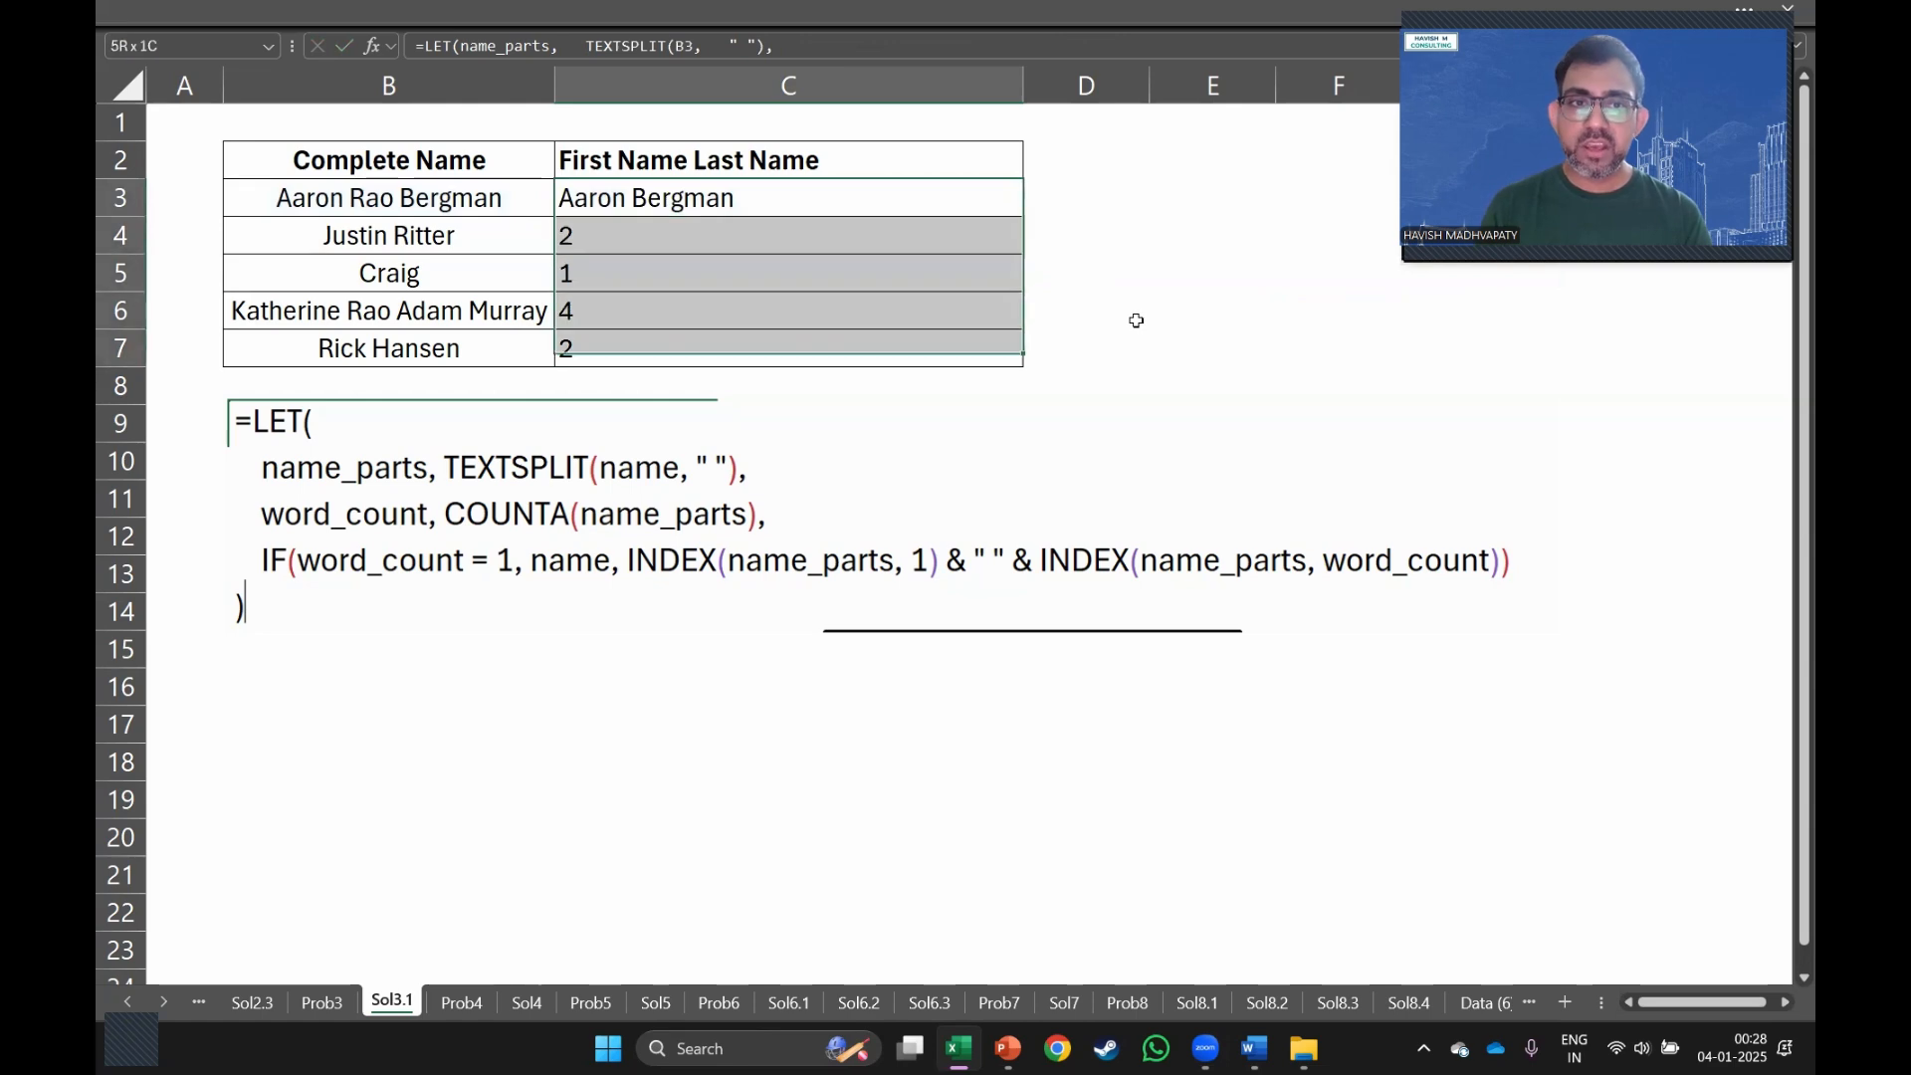
{"action": "key", "text": "ctrl+d"}
{"action": "key", "text": "Down"}
{"action": "key", "text": "Down"}
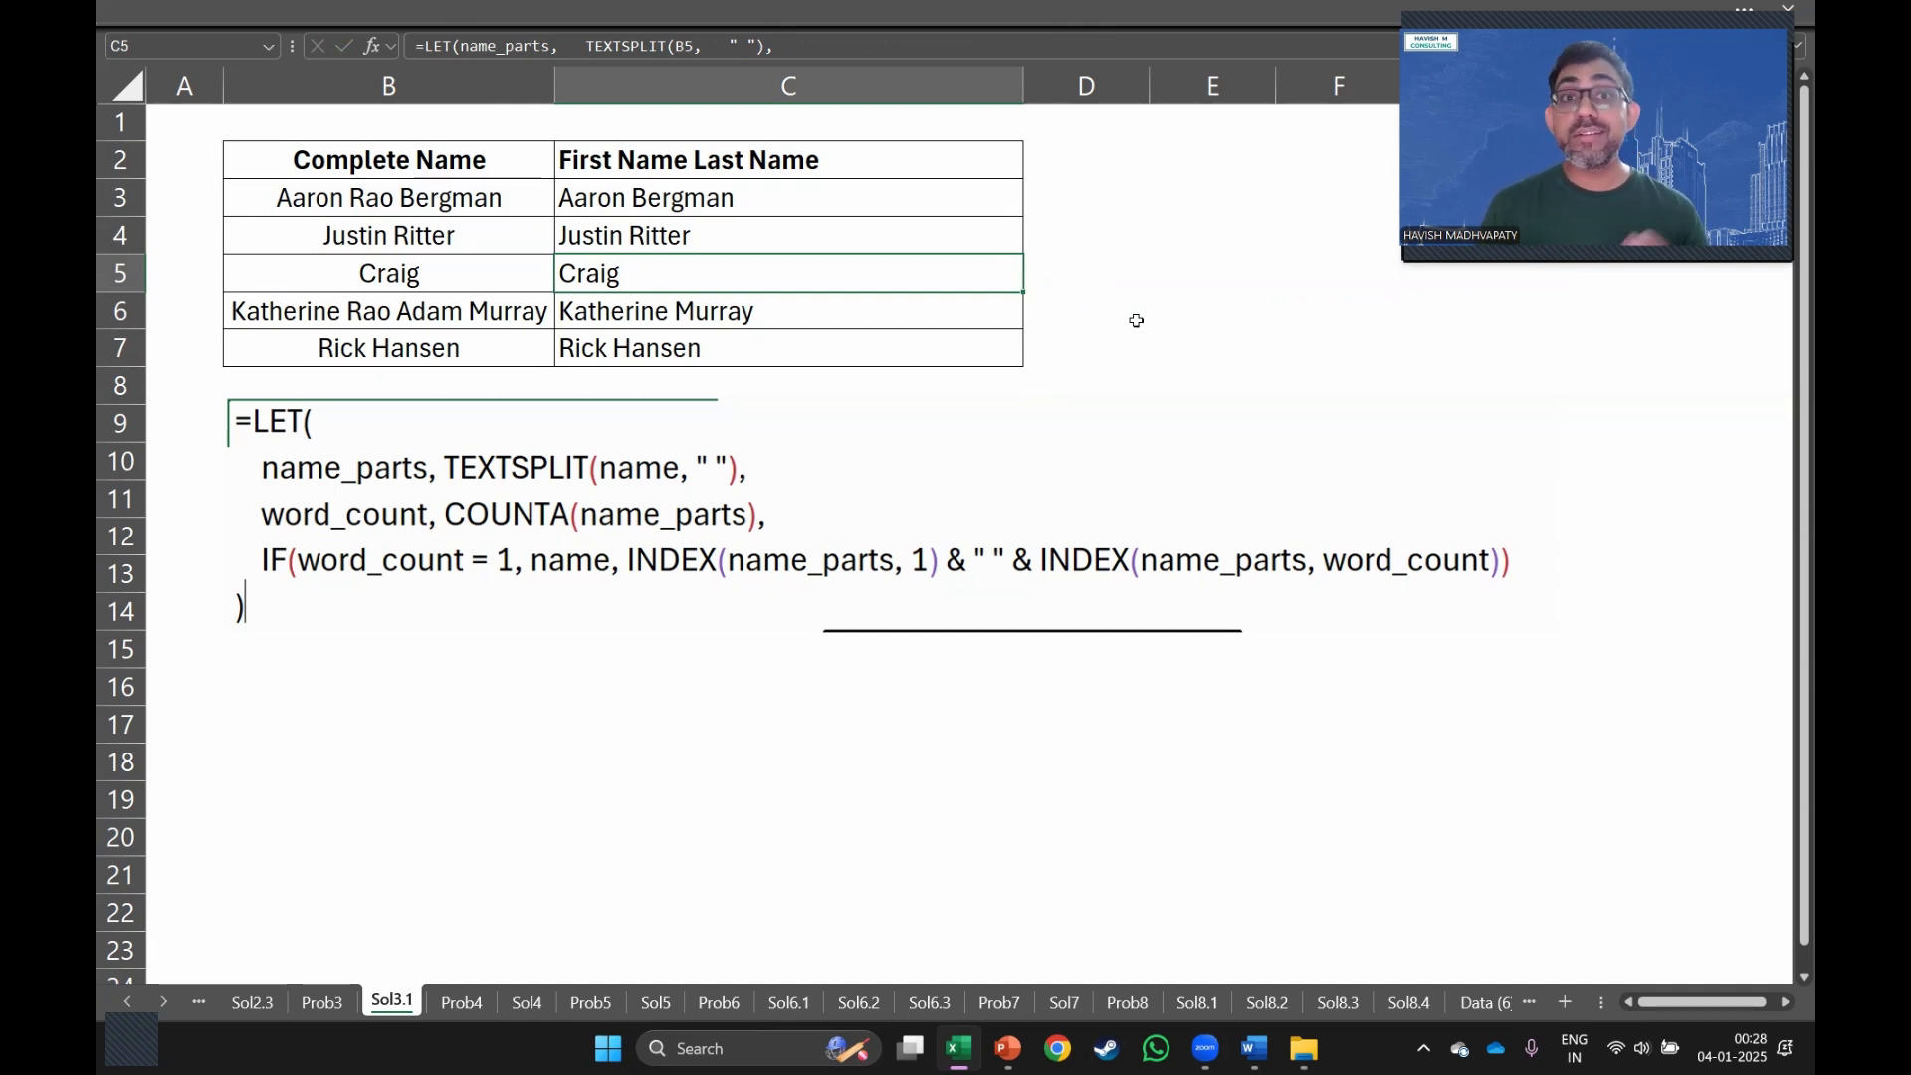
Delete the reference formula picture below the table and clear the contents of cell B9.
{"action": "key", "text": "Escape"}
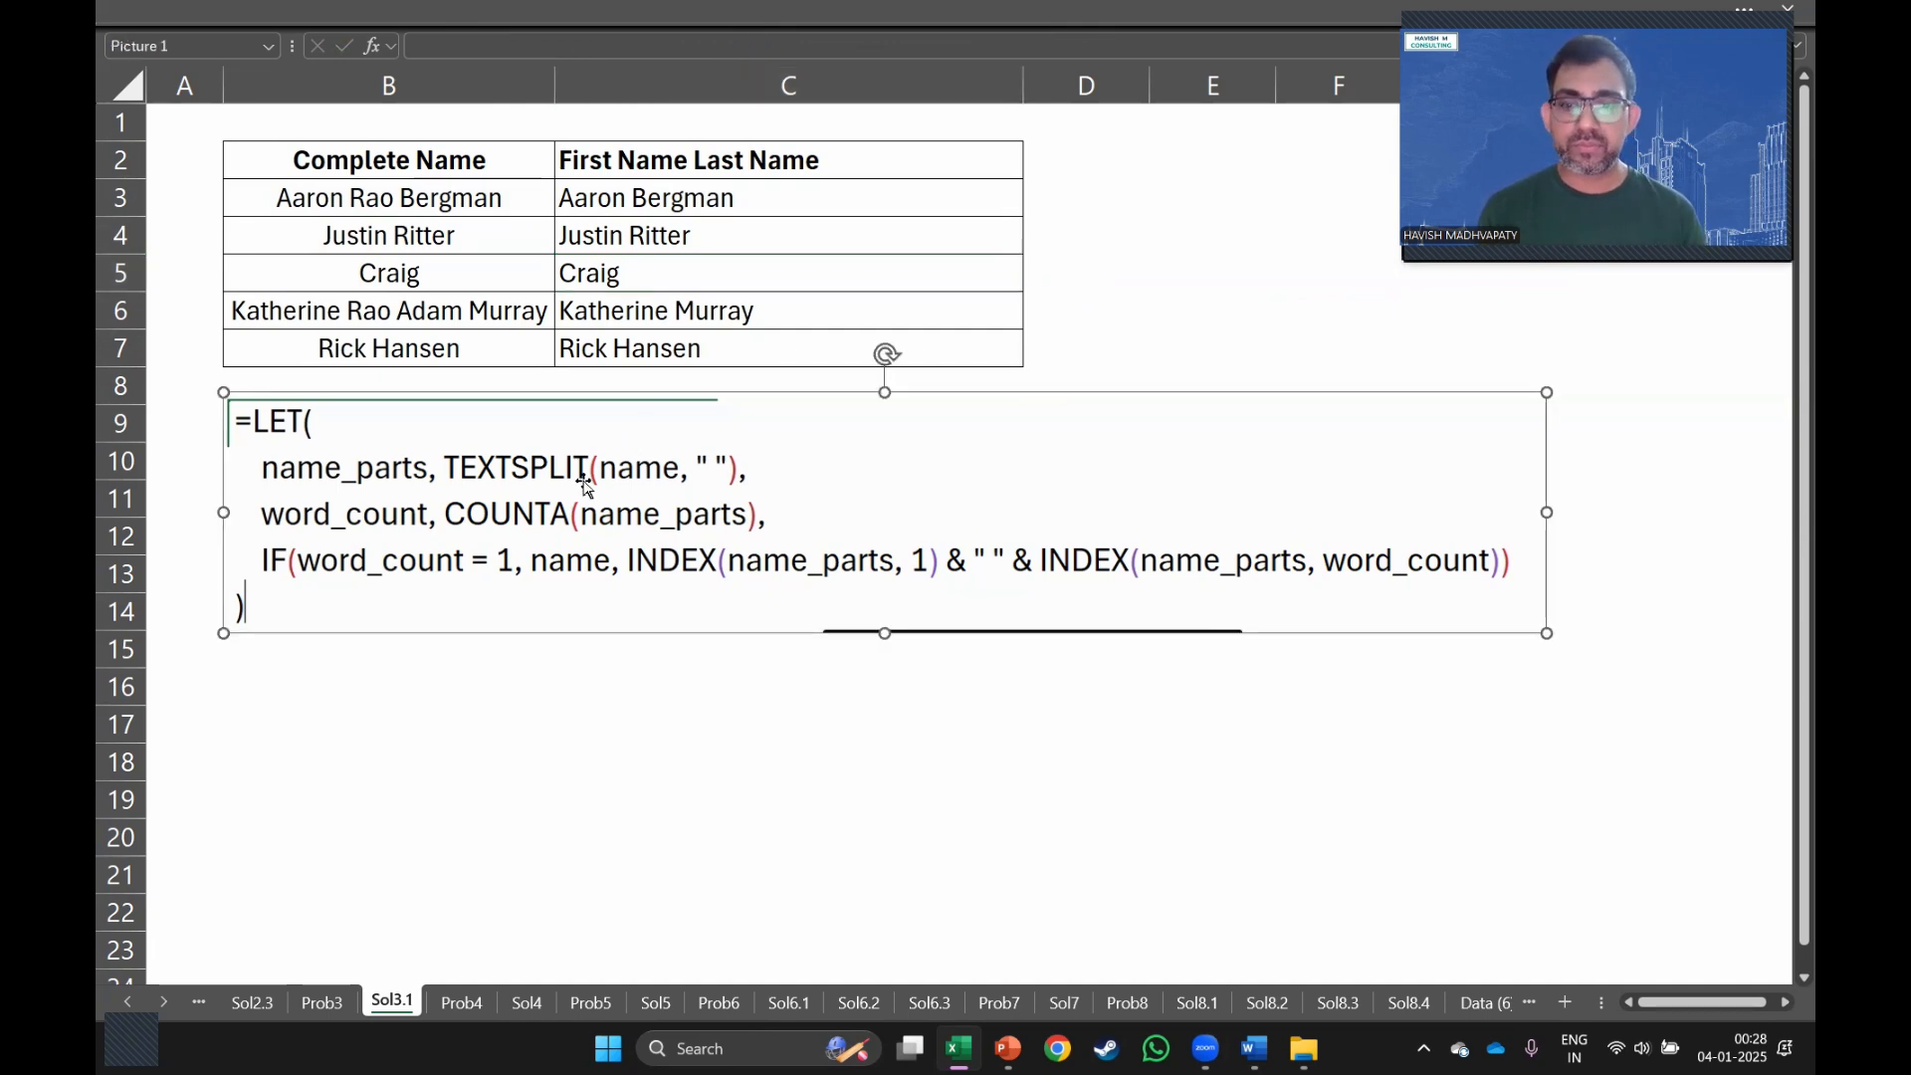
{"action": "key", "text": "Delete"}
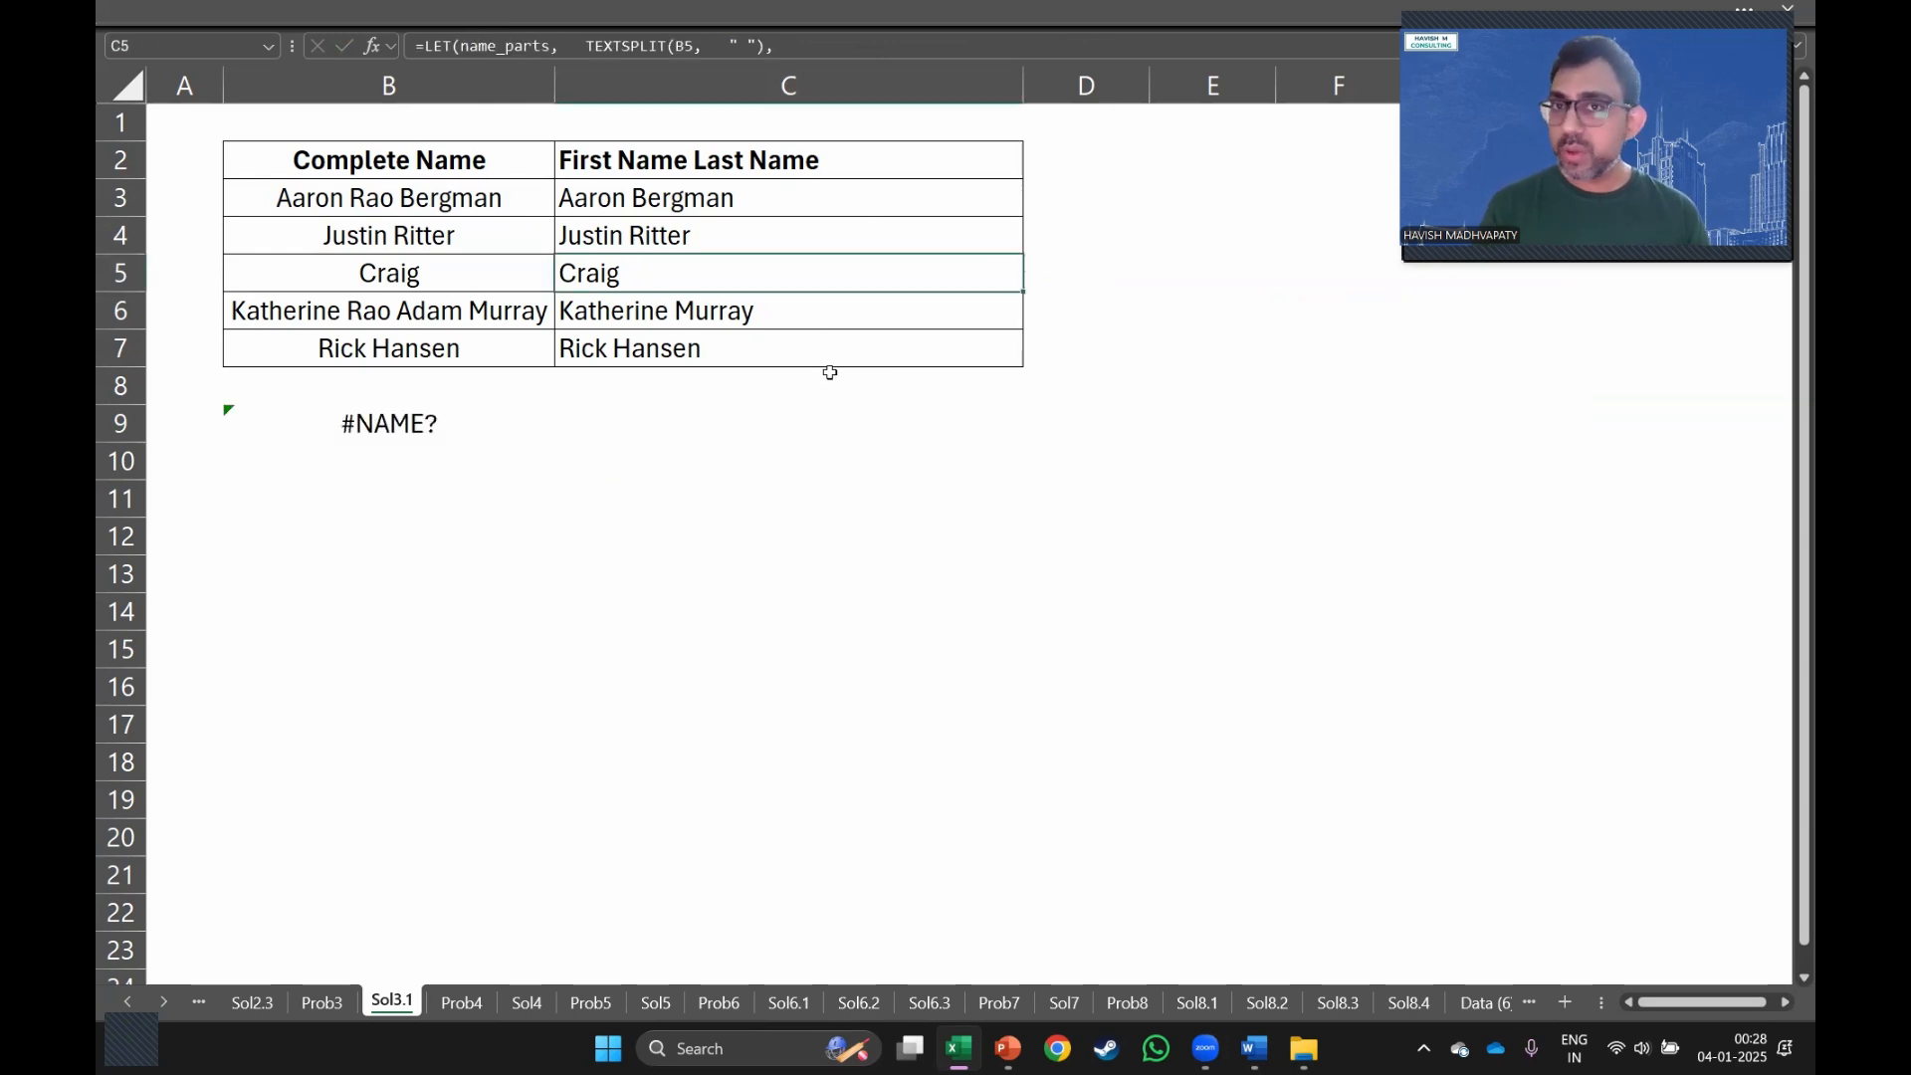
{"action": "left_click", "coordinate": [457, 419]}
{"action": "key", "text": "Delete"}
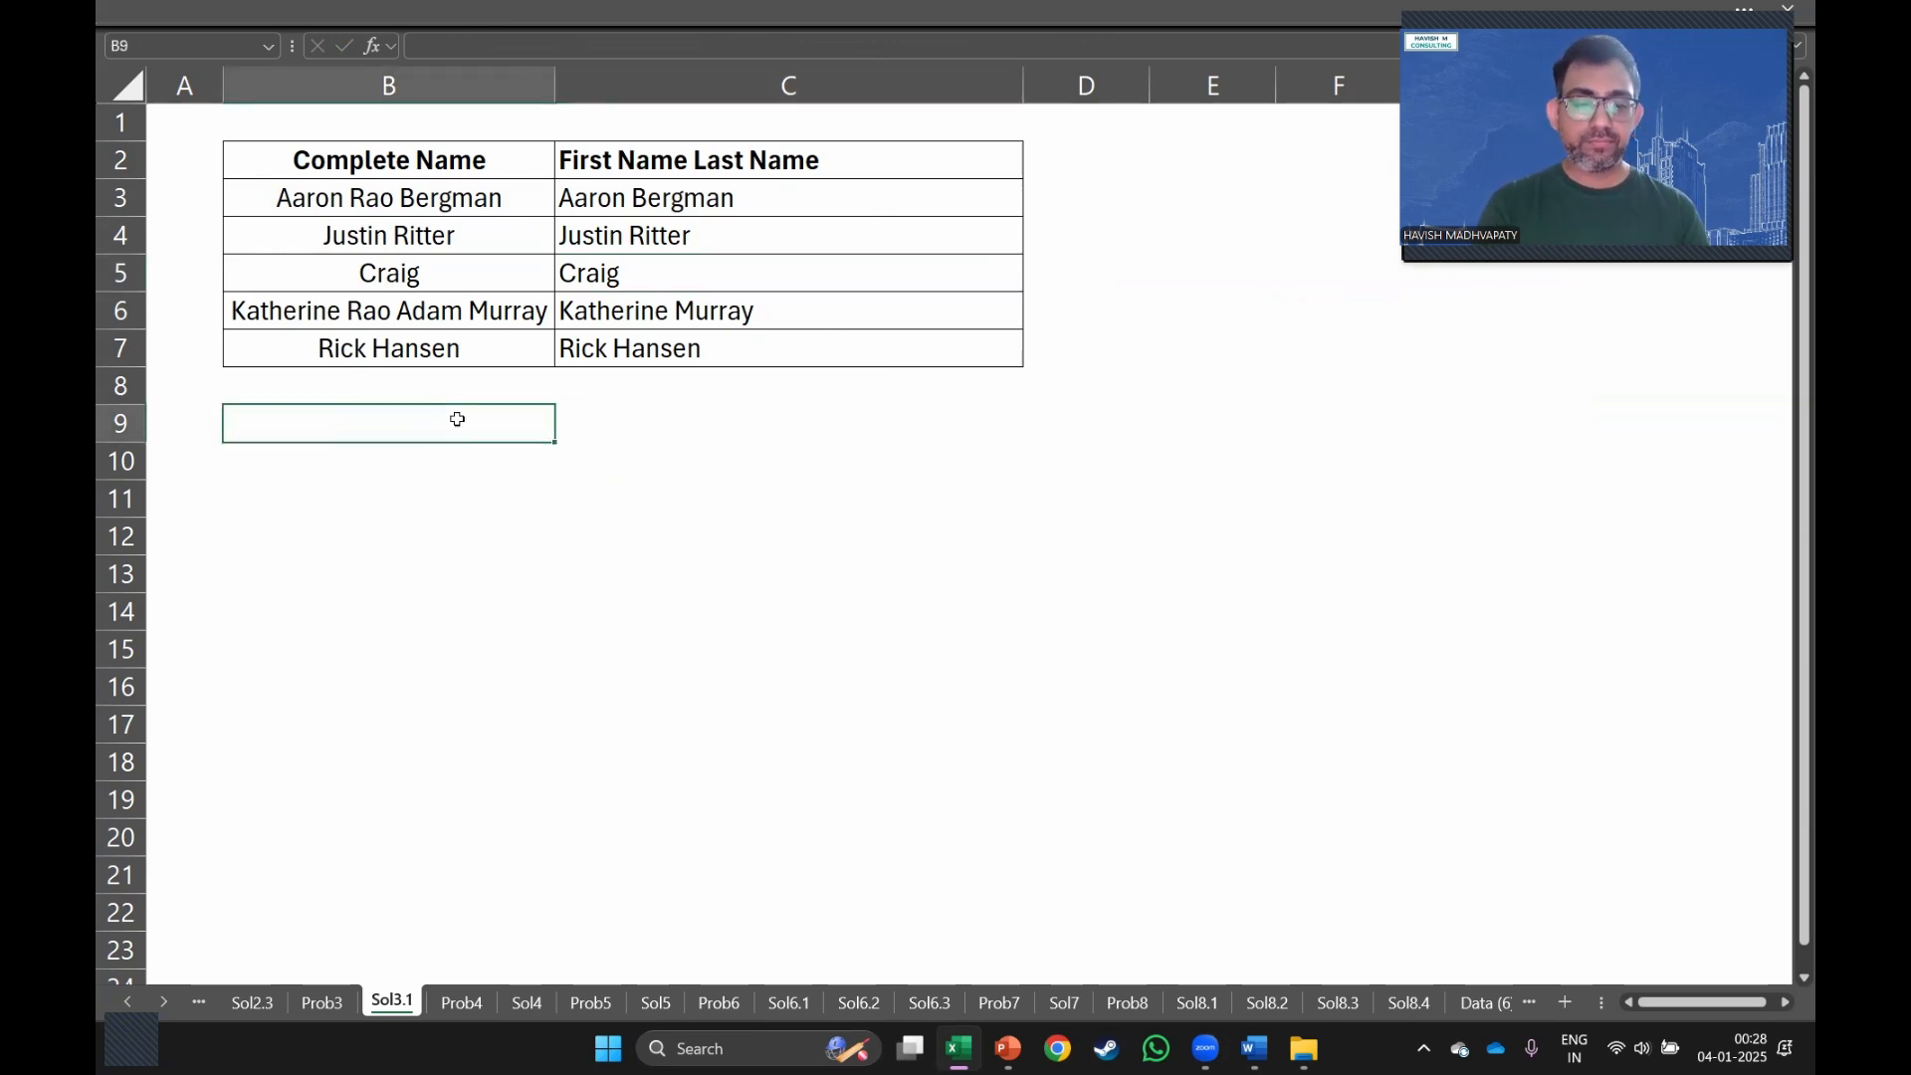
Restore the hidden ribbon and delete the defined name Combine_First_Last_Name from the workbook.
{"action": "key", "text": "ctrl+shift+F1"}
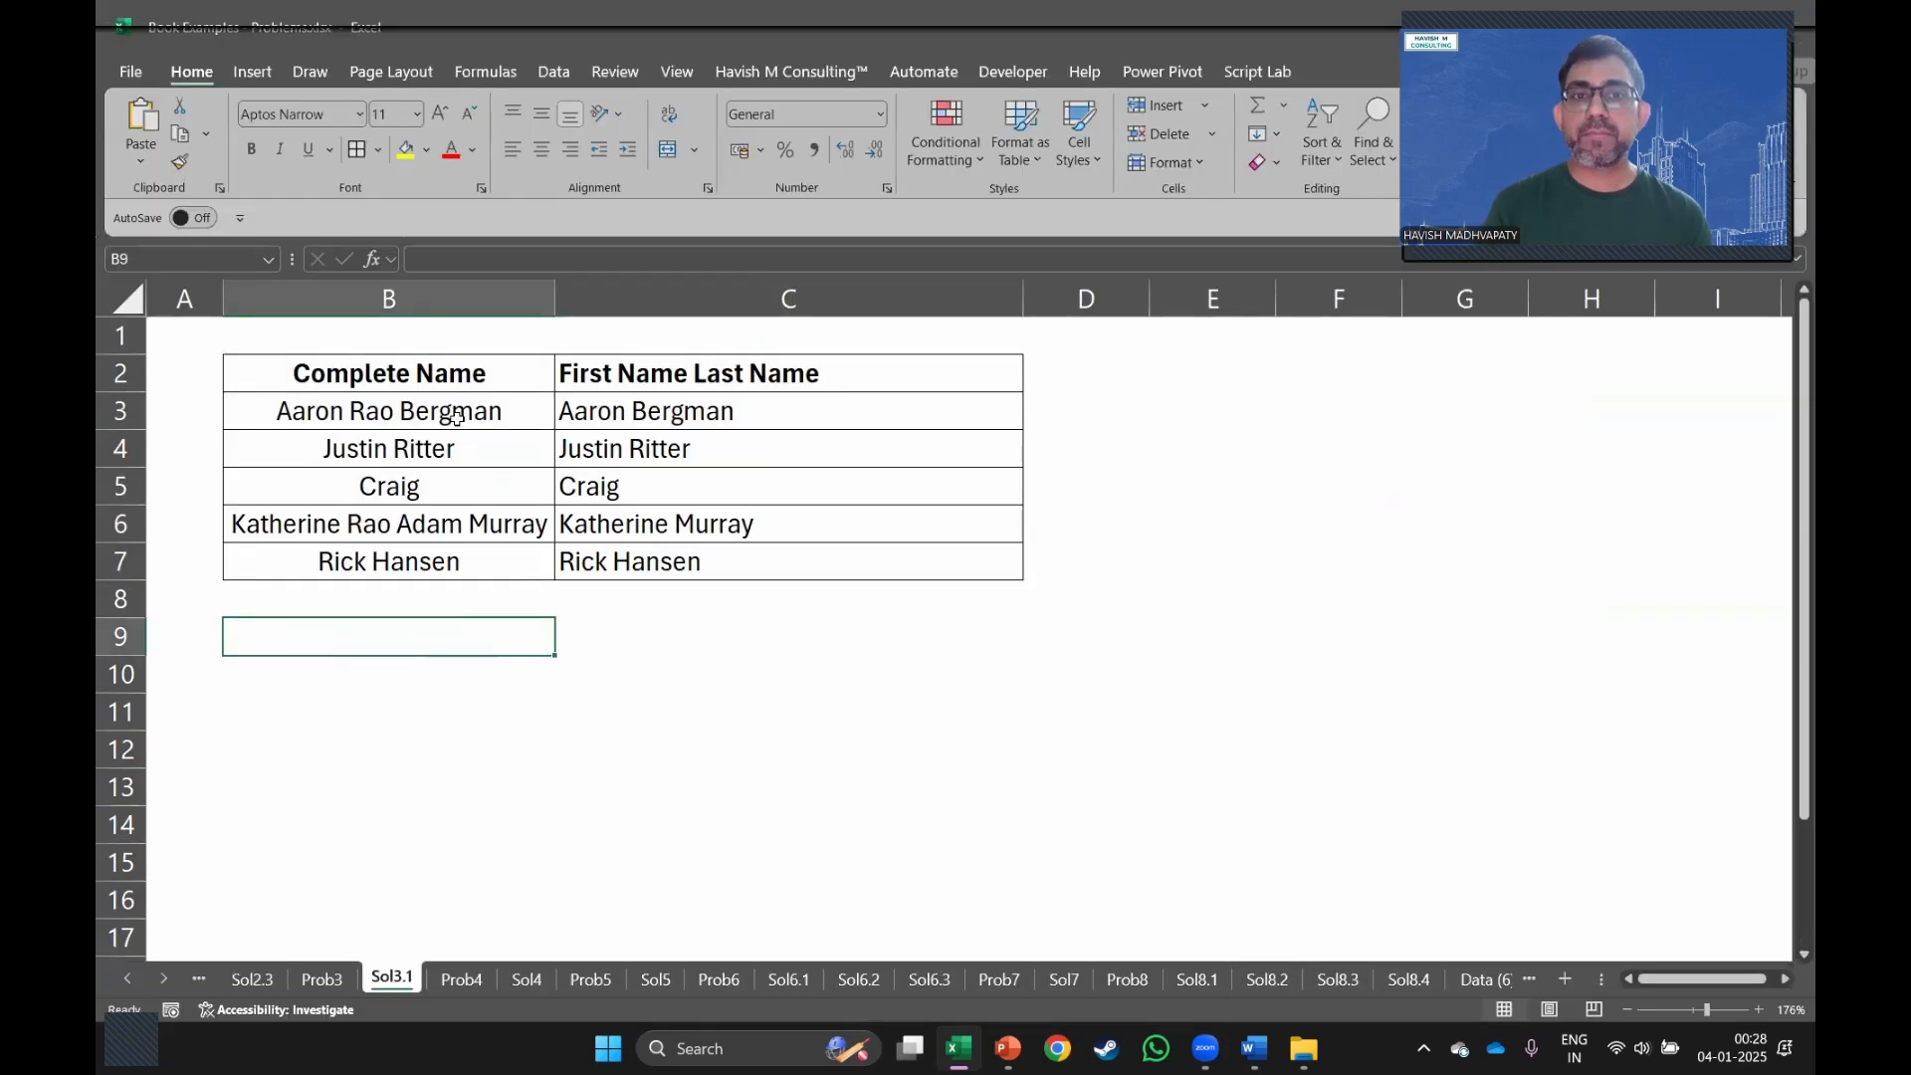
{"action": "left_click", "coordinate": [478, 75]}
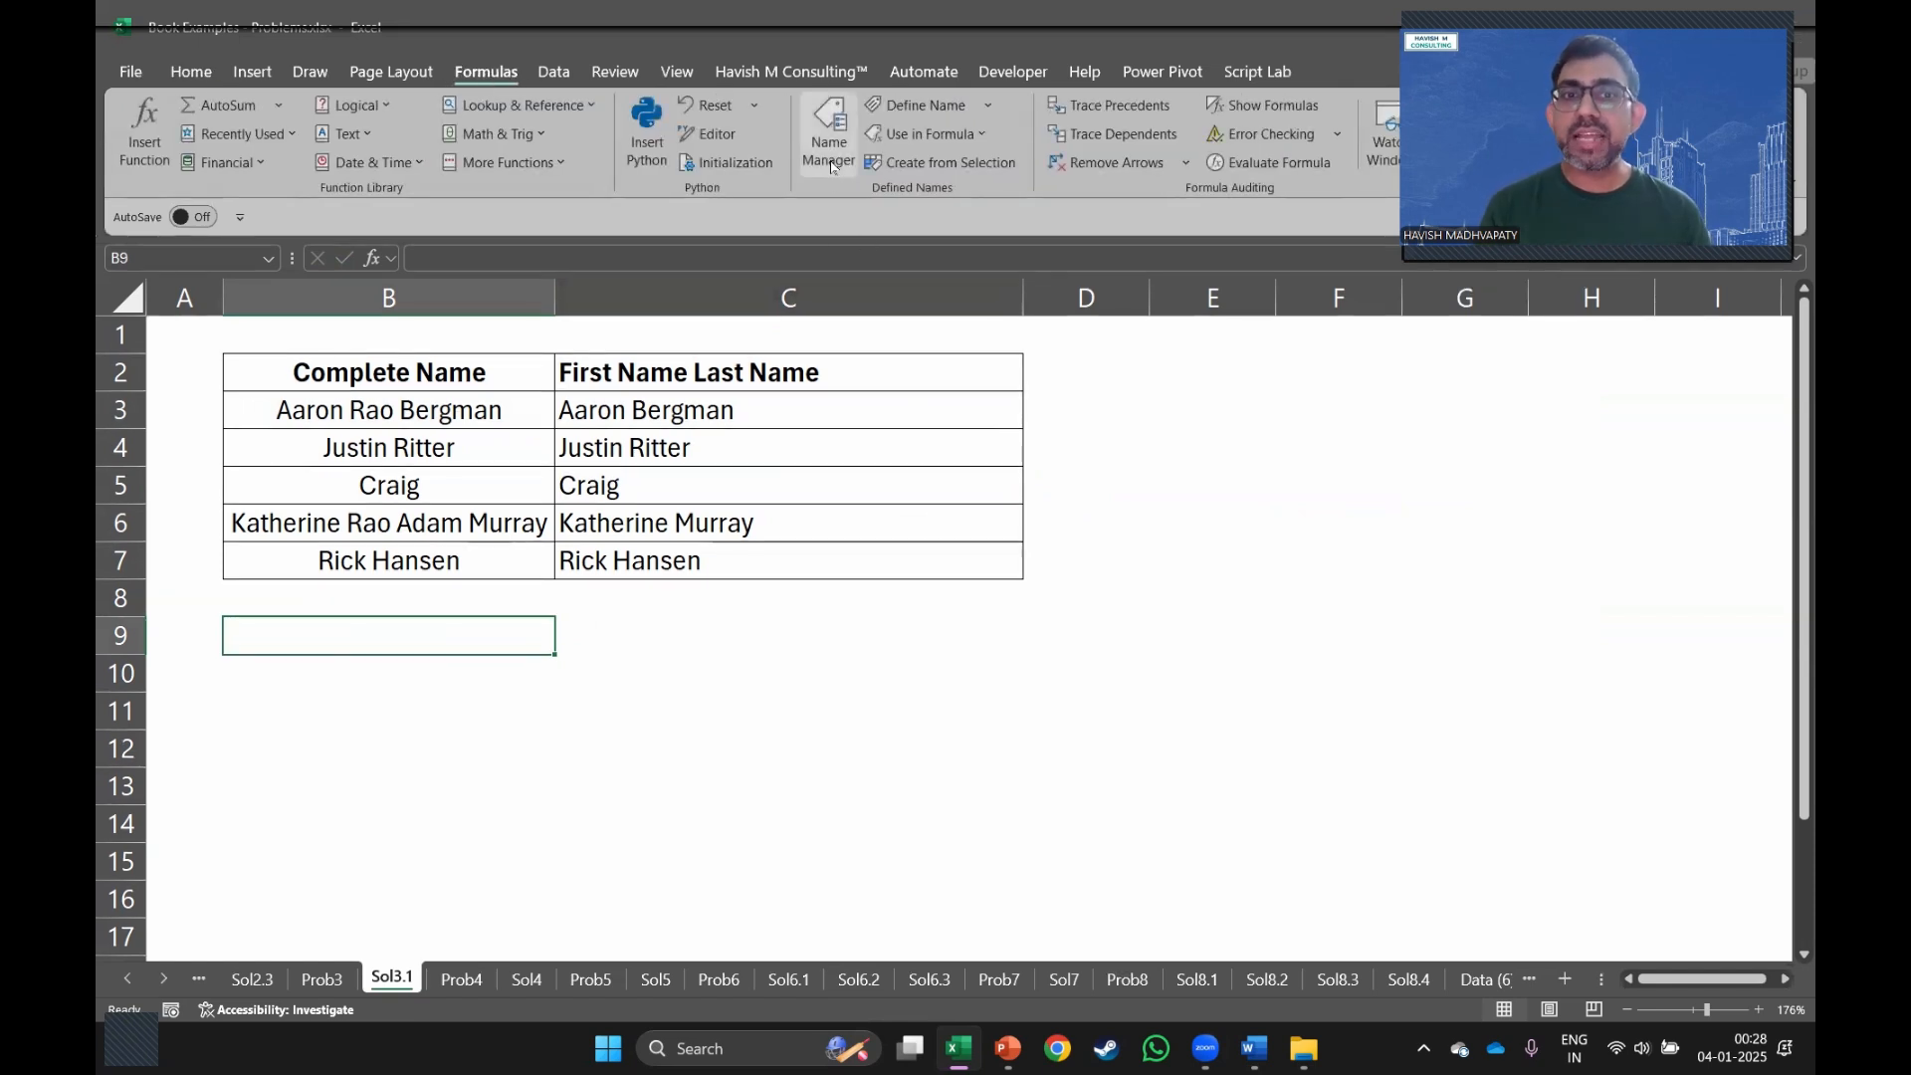
{"action": "left_click", "coordinate": [832, 150]}
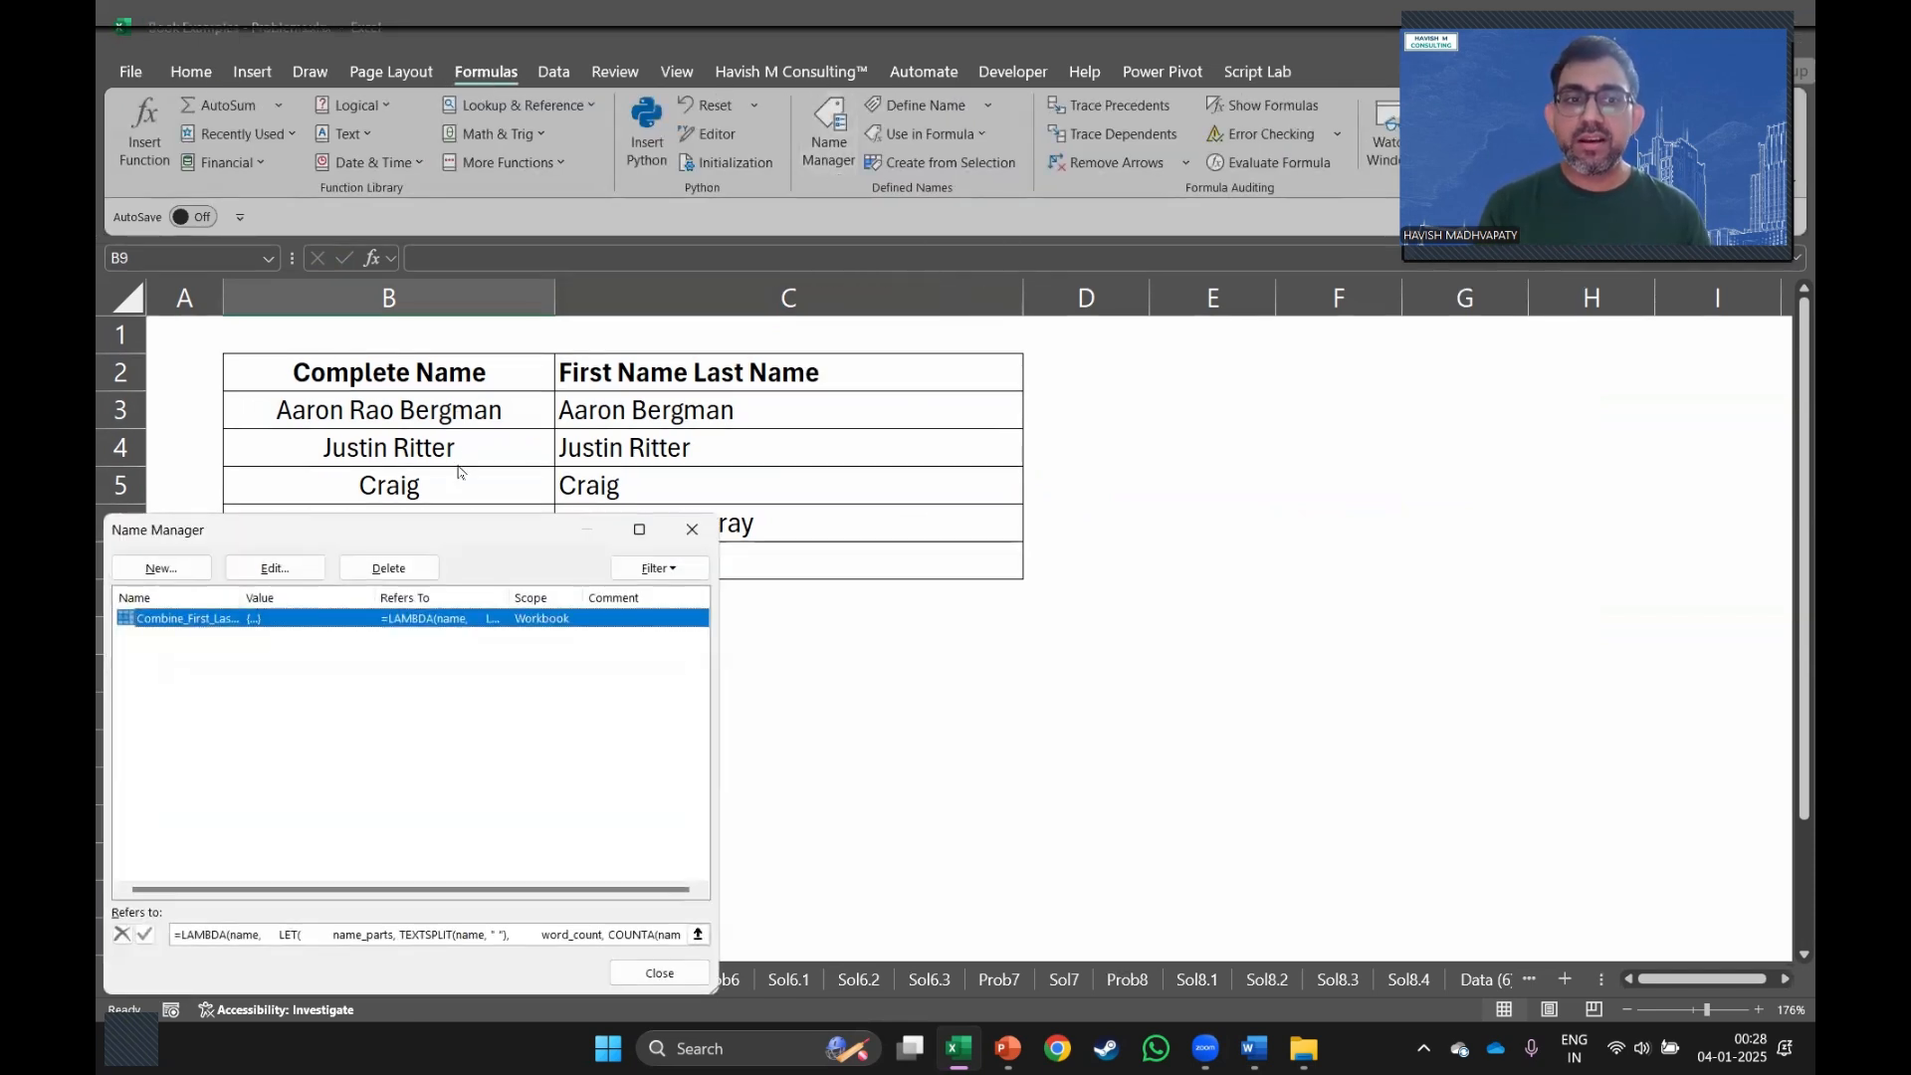
{"action": "left_click_drag", "start_coordinate": [416, 533], "coordinate": [1197, 350]}
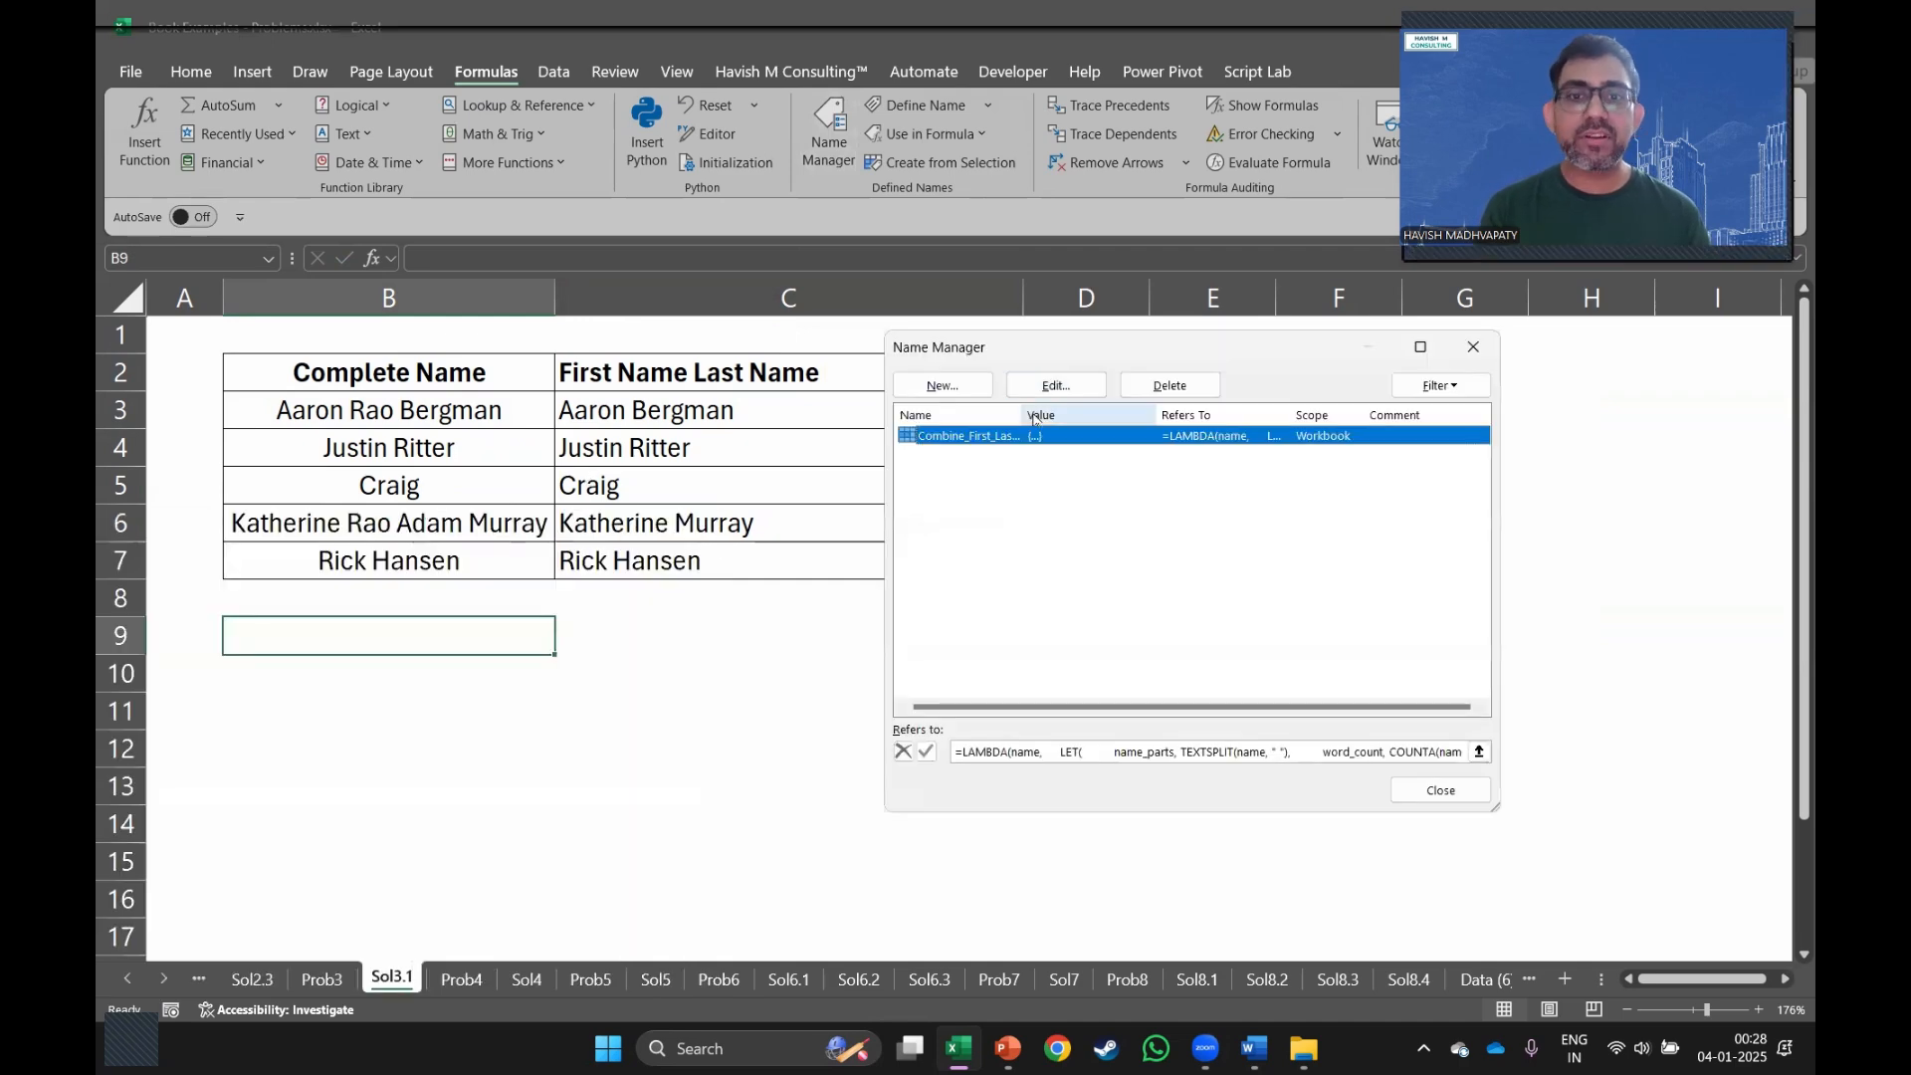
{"action": "left_click_drag", "start_coordinate": [1025, 417], "coordinate": [1176, 416]}
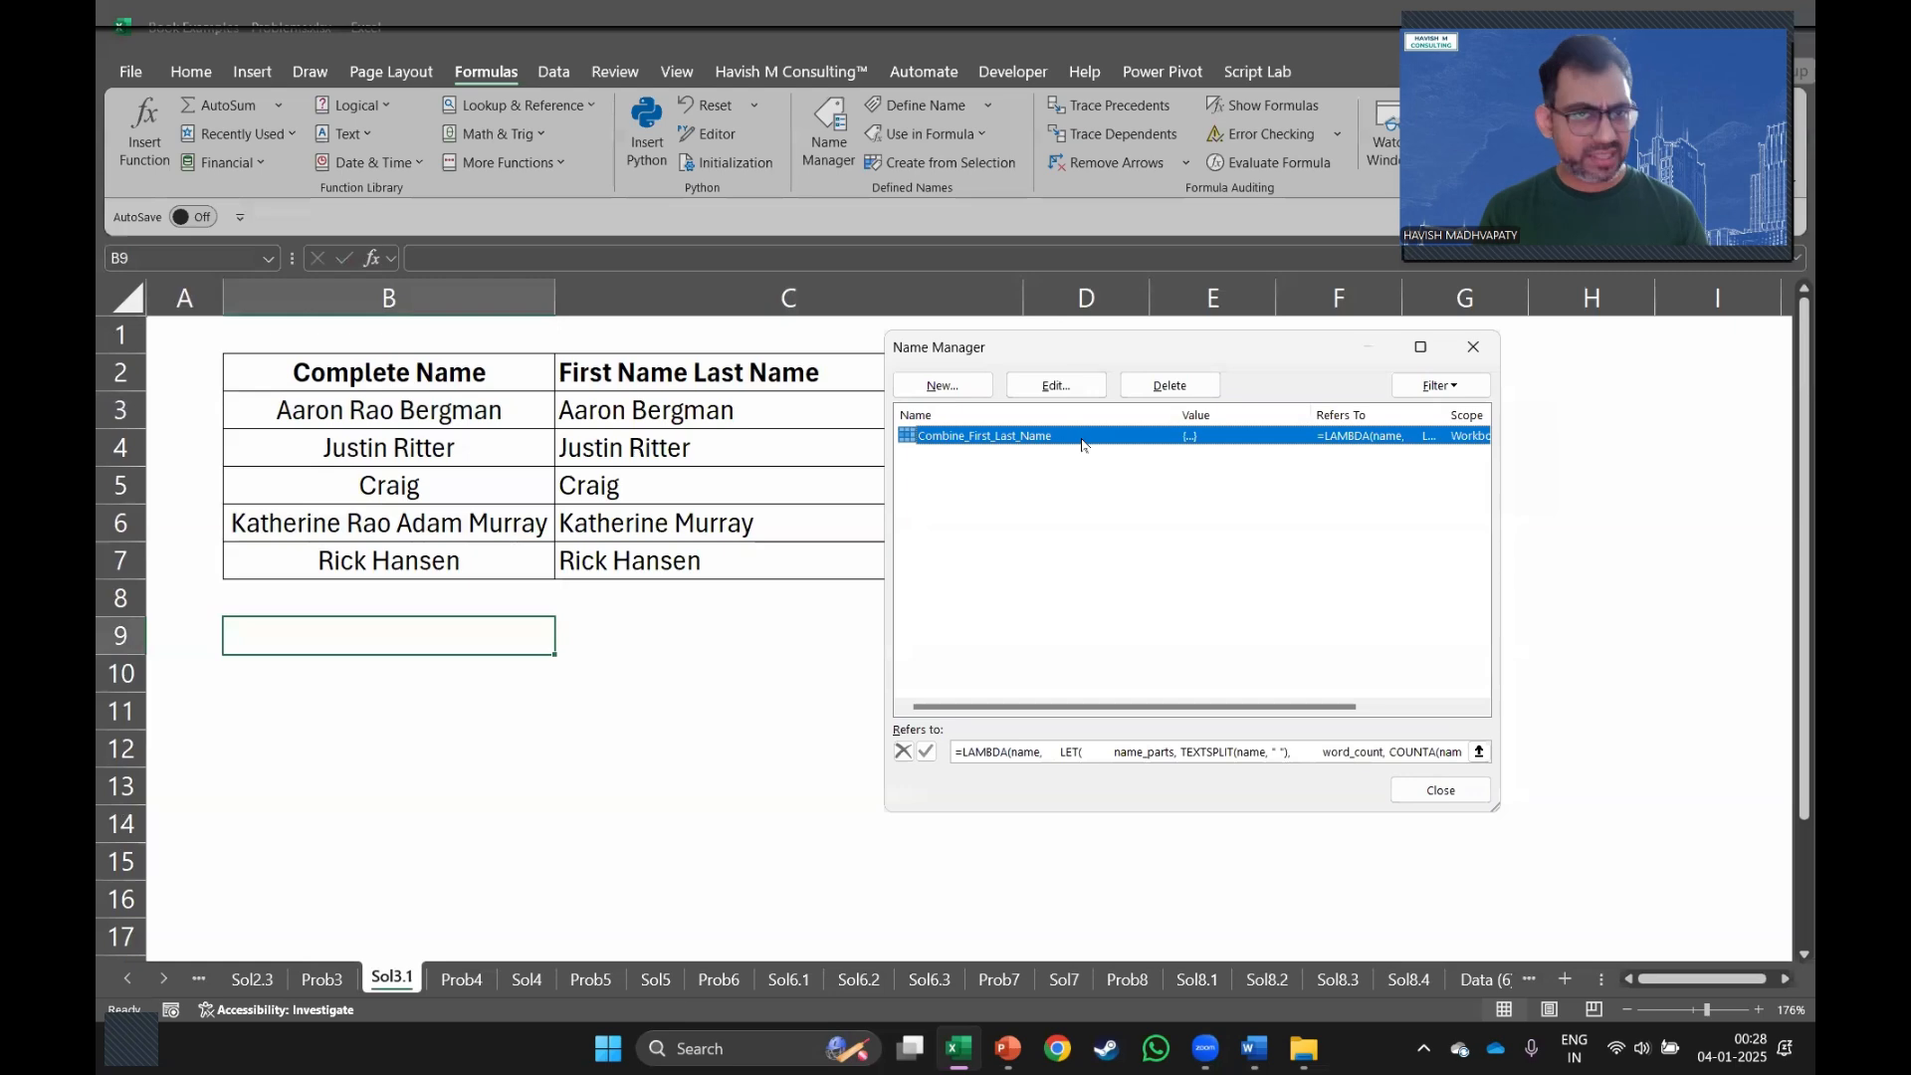
{"action": "left_click", "coordinate": [1172, 386]}
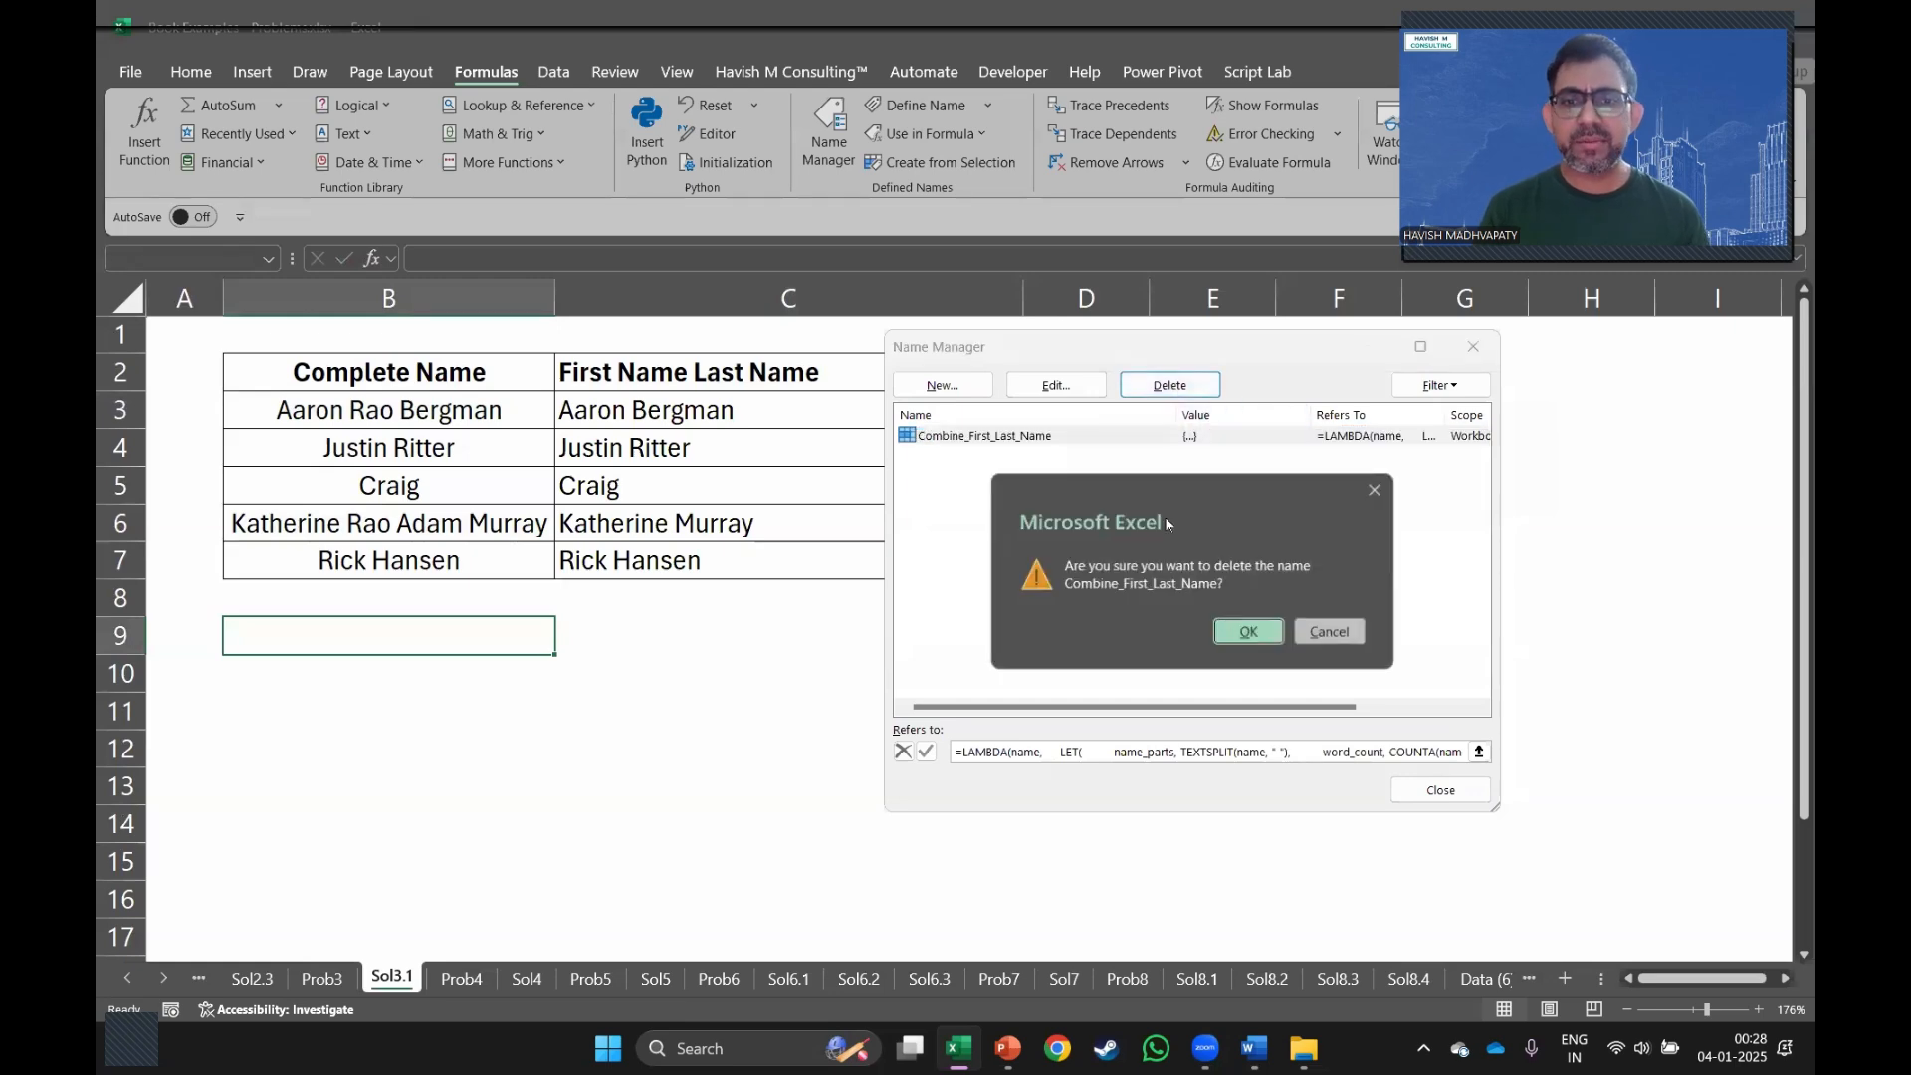
{"action": "left_click", "coordinate": [1256, 633]}
{"action": "left_click", "coordinate": [1442, 791]}
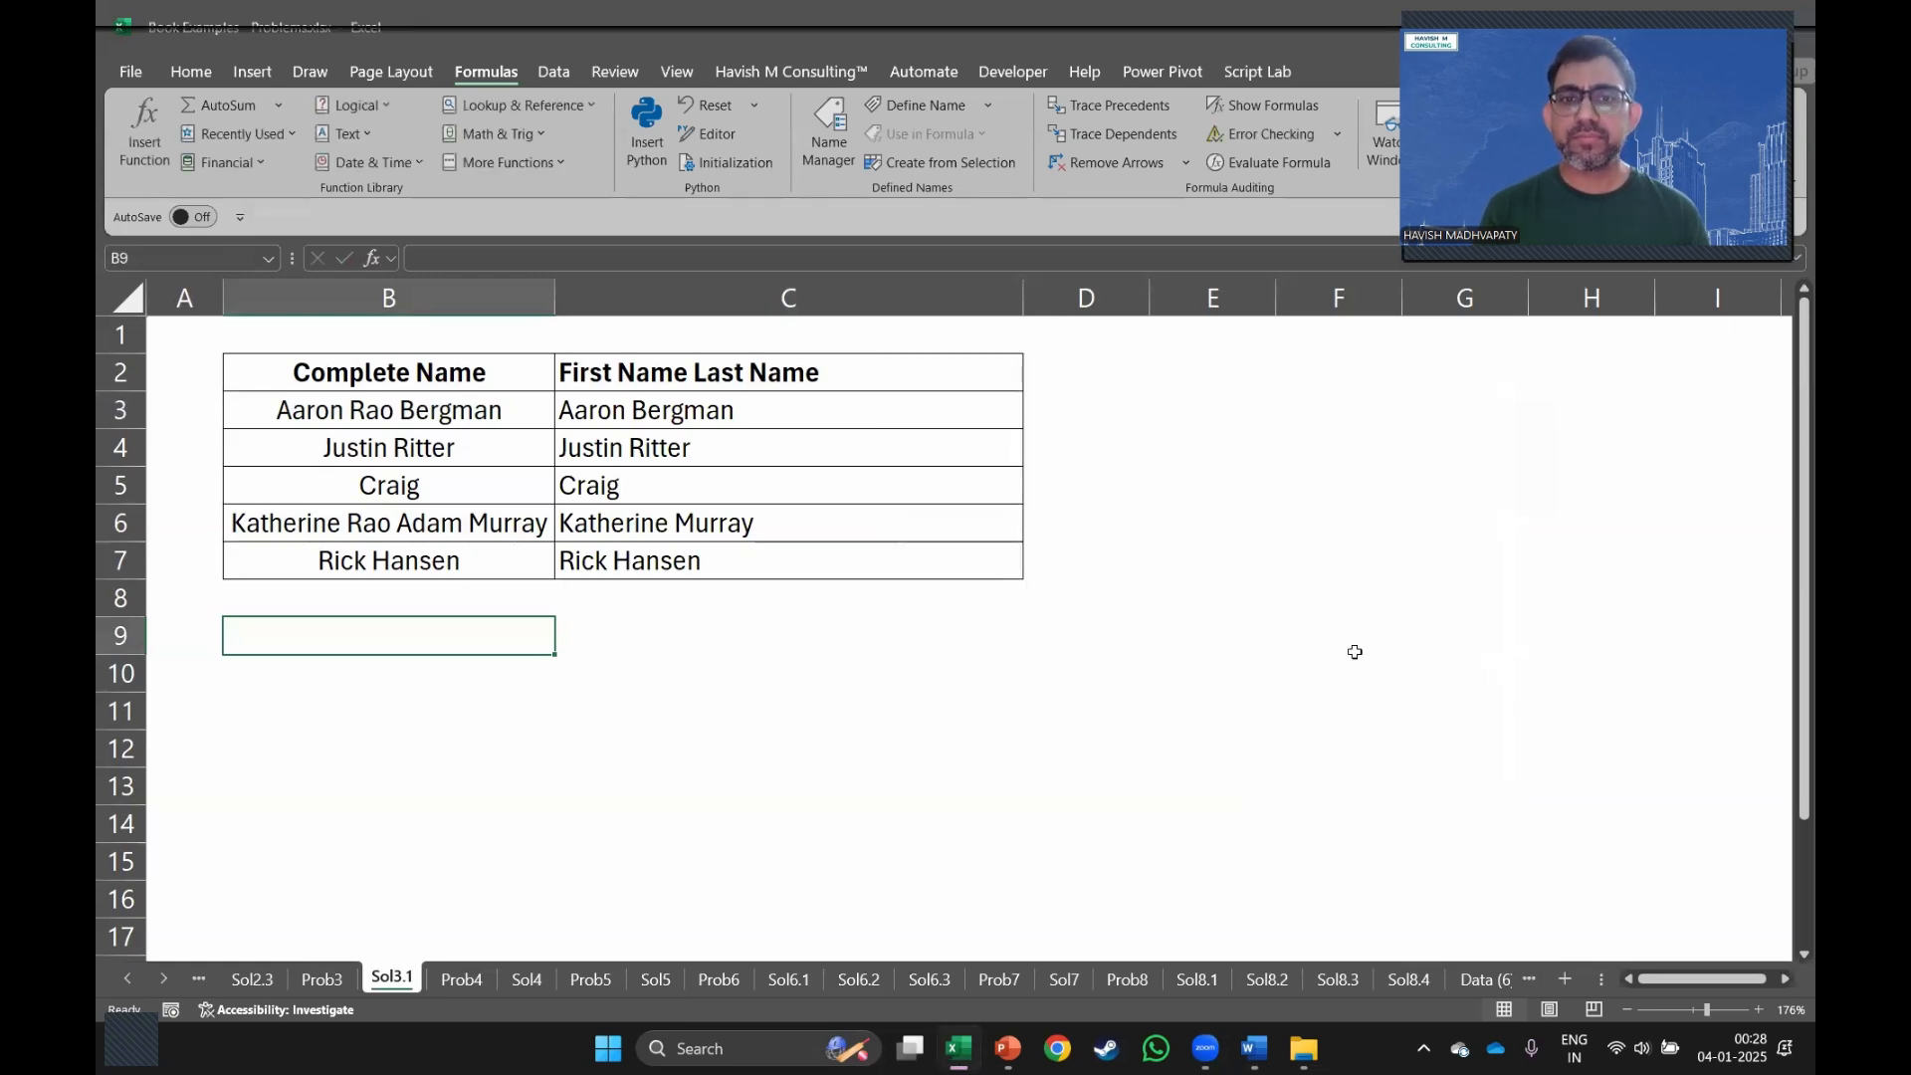
Edit the formula in C3 to start with LAMBDA, adding the parameter name before the LET function.
{"action": "double_click", "coordinate": [867, 411]}
{"action": "key", "text": "ctrl+Left"}
{"action": "key", "text": "ctrl+Left"}
{"action": "key", "text": "ctrl+Left"}
{"action": "key", "text": "ctrl+Left"}
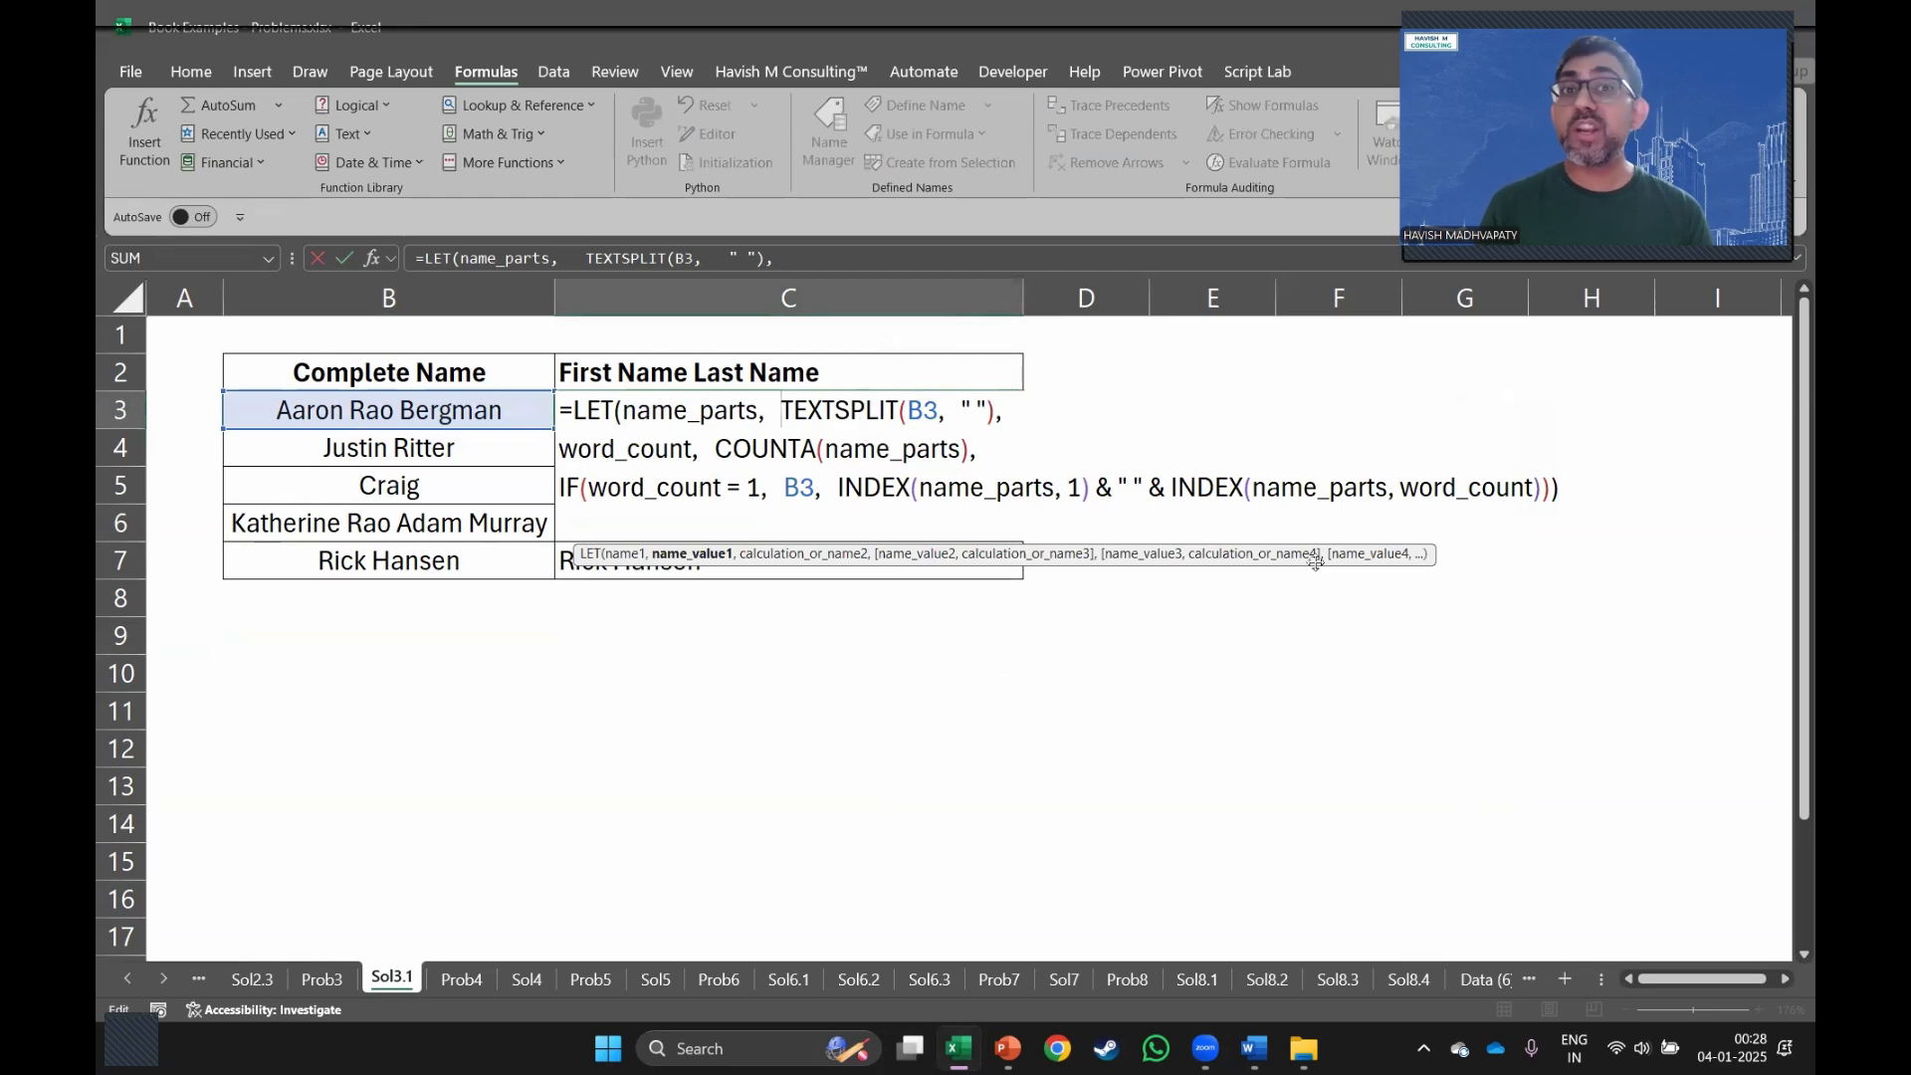
{"action": "key", "text": "Right"}
{"action": "type", "text": "lamb"}
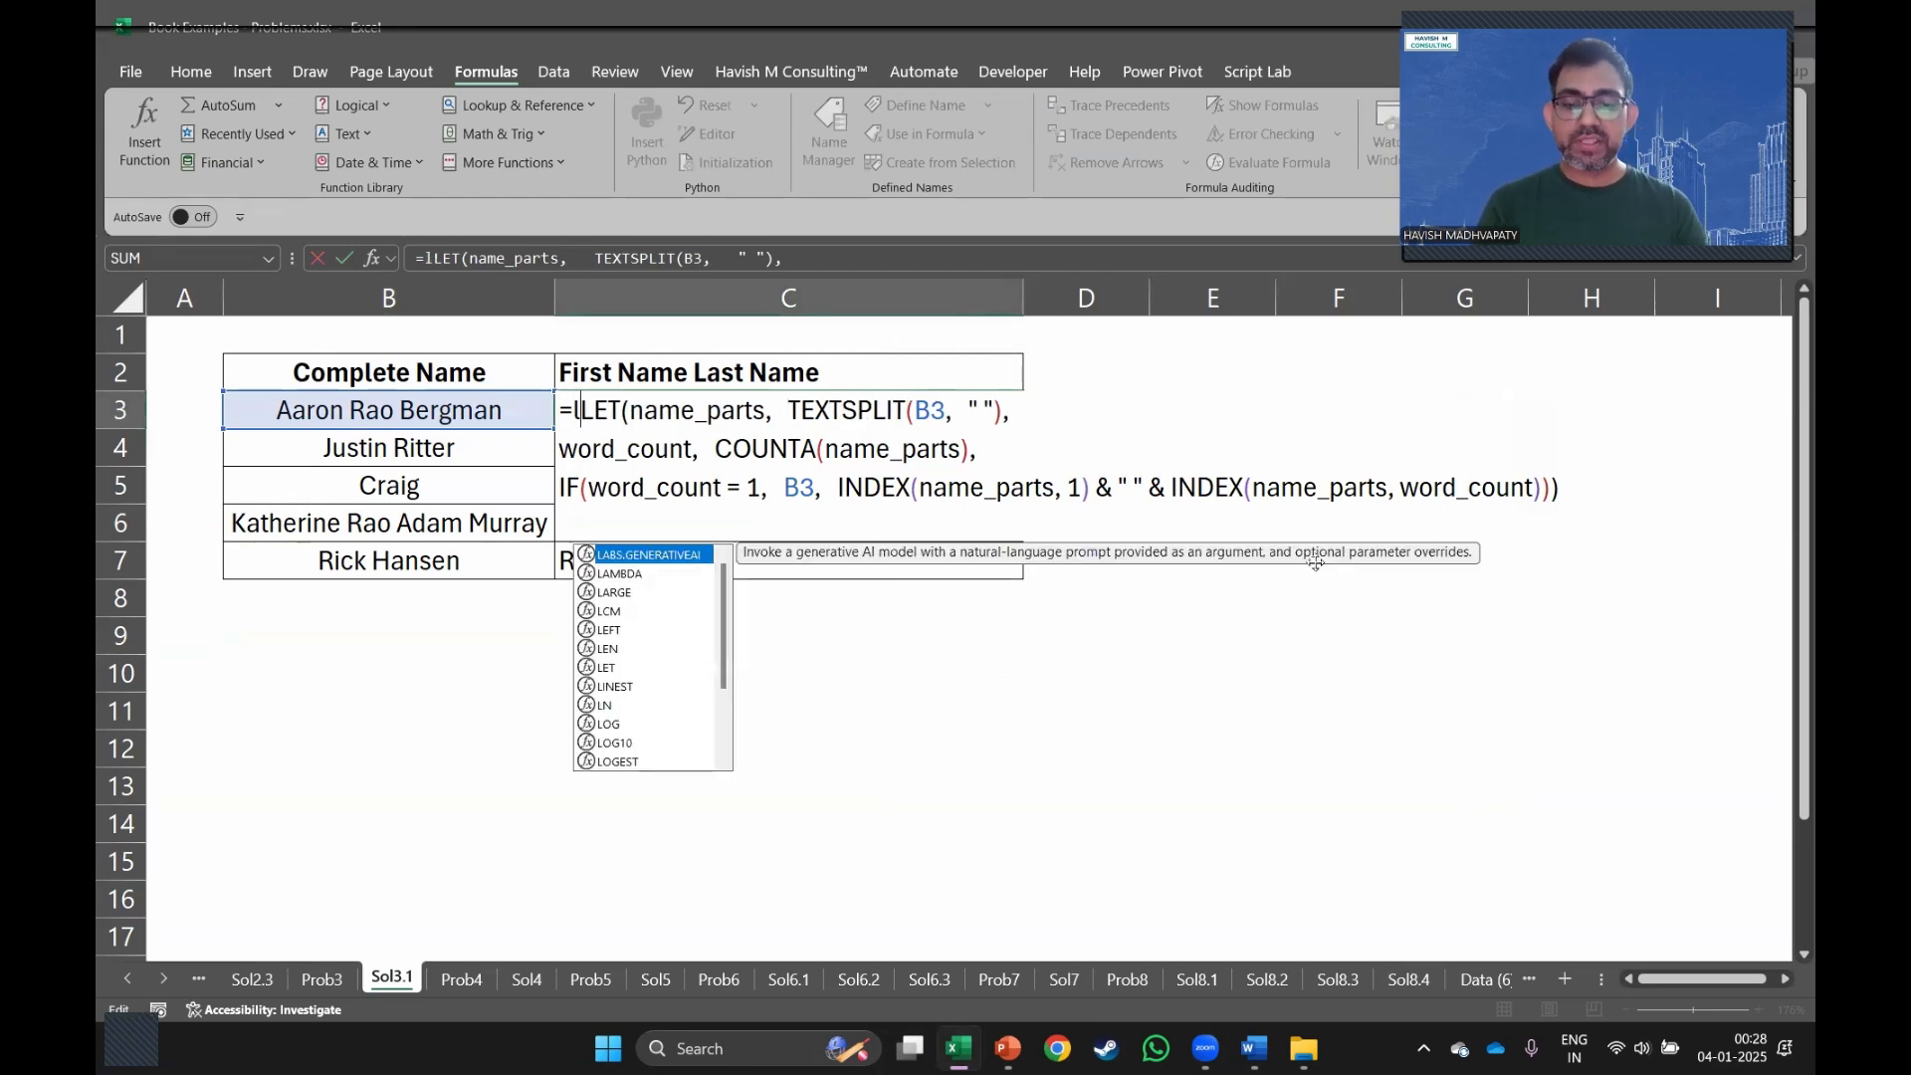
{"action": "key", "text": "Tab"}
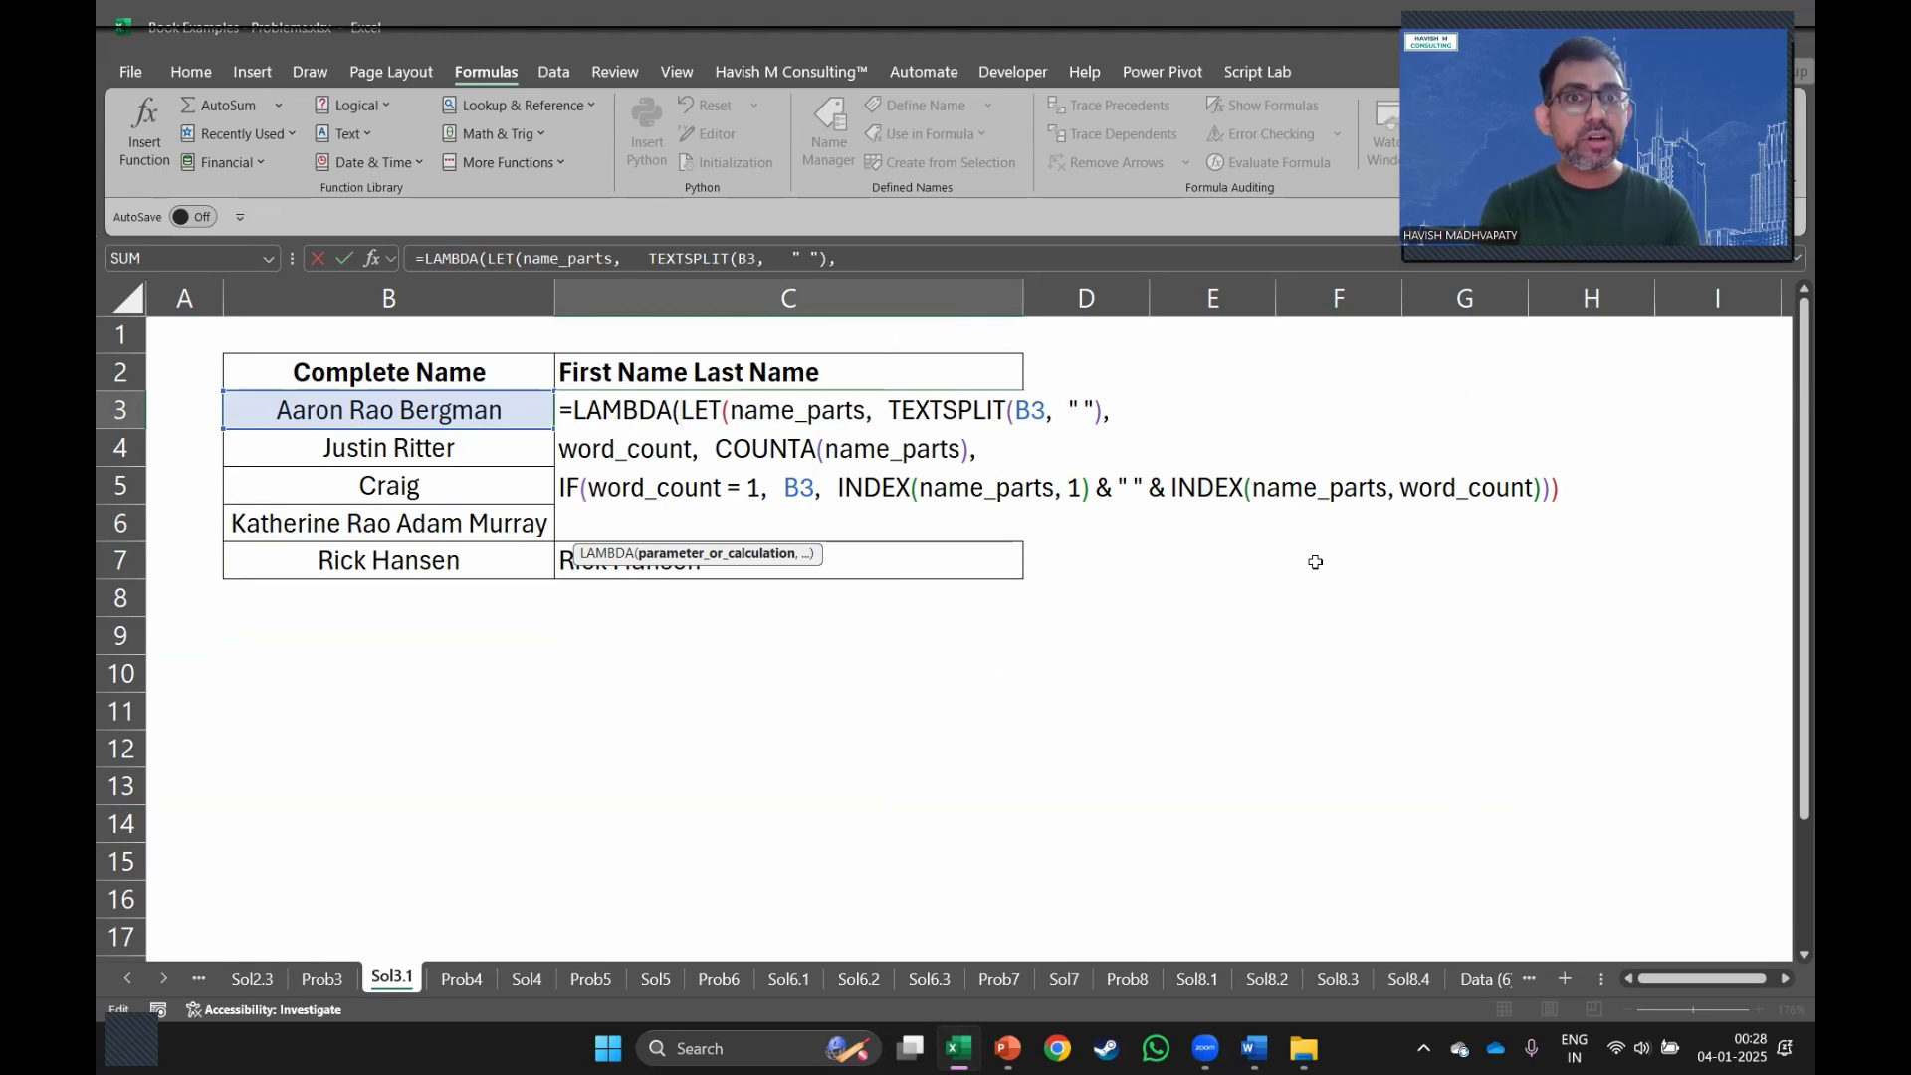
{"action": "type", "text": "na"}
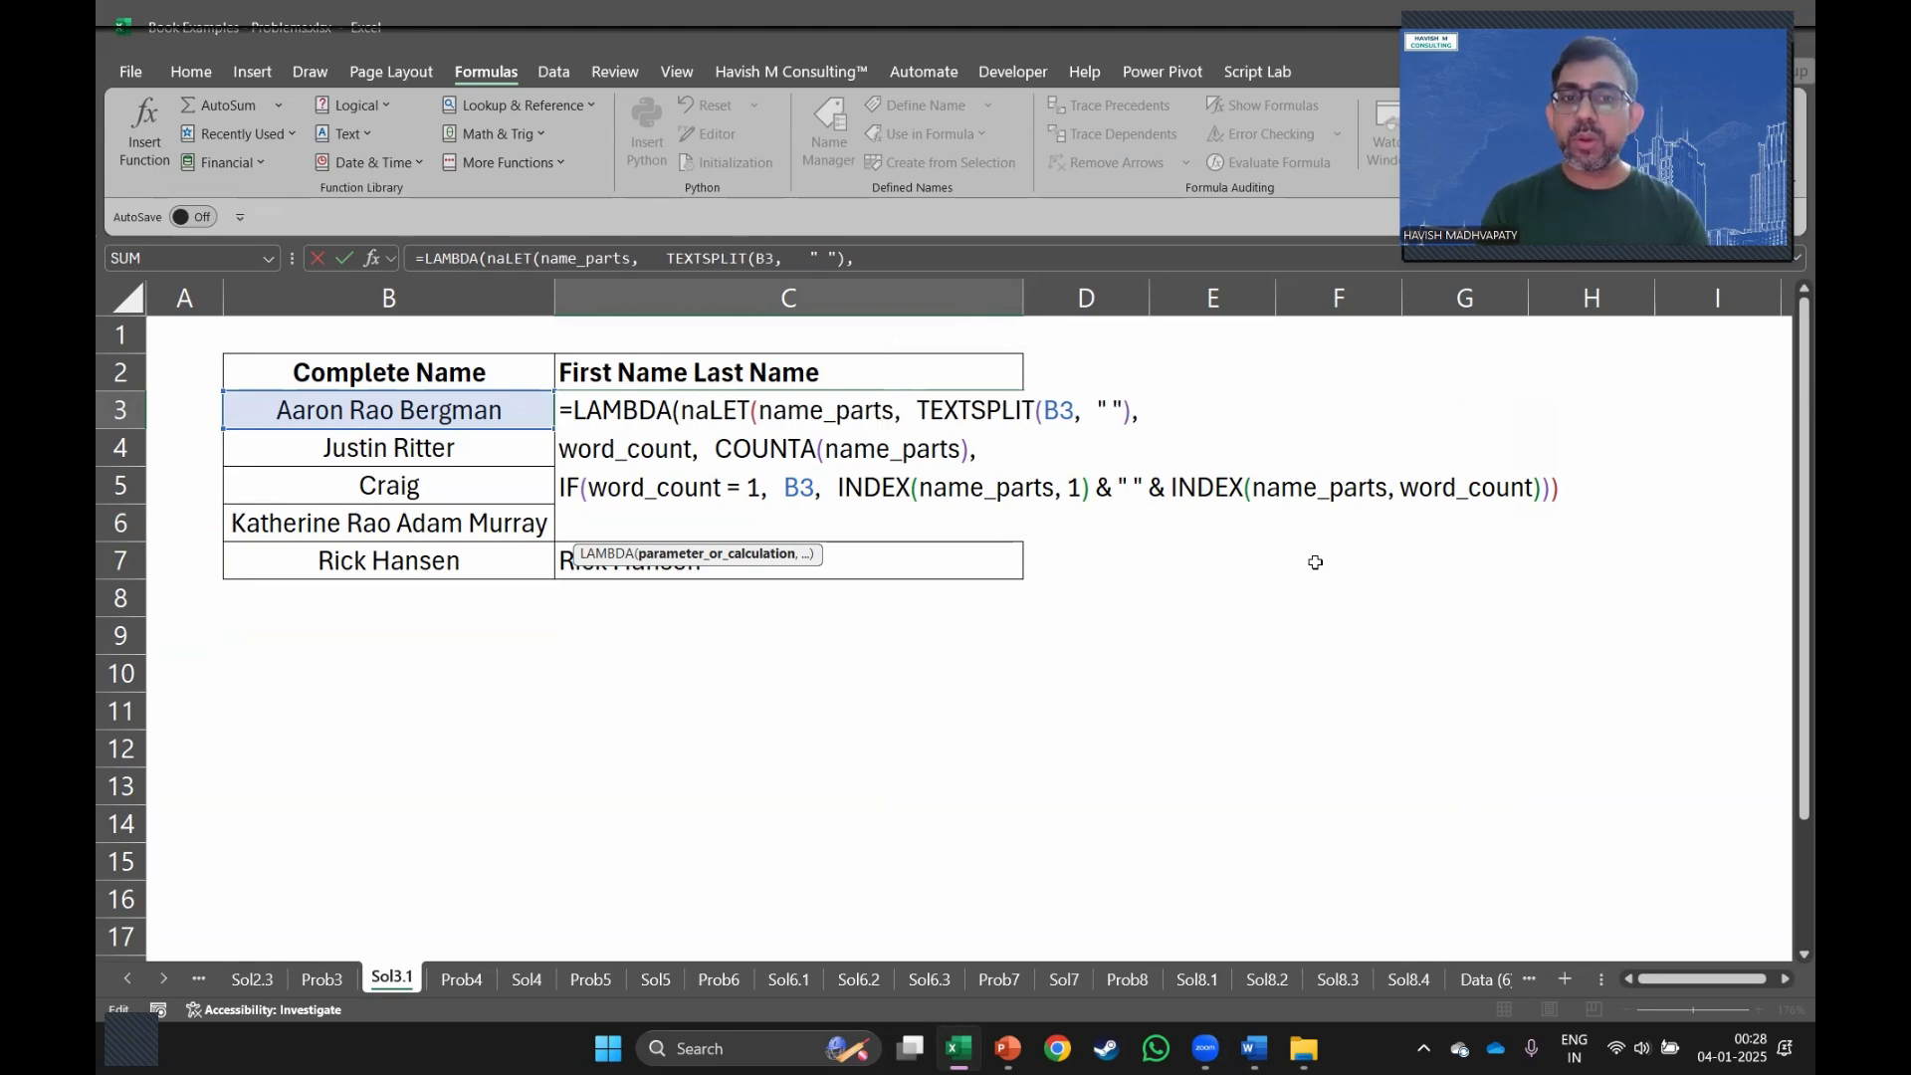
{"action": "type", "text": "me"}
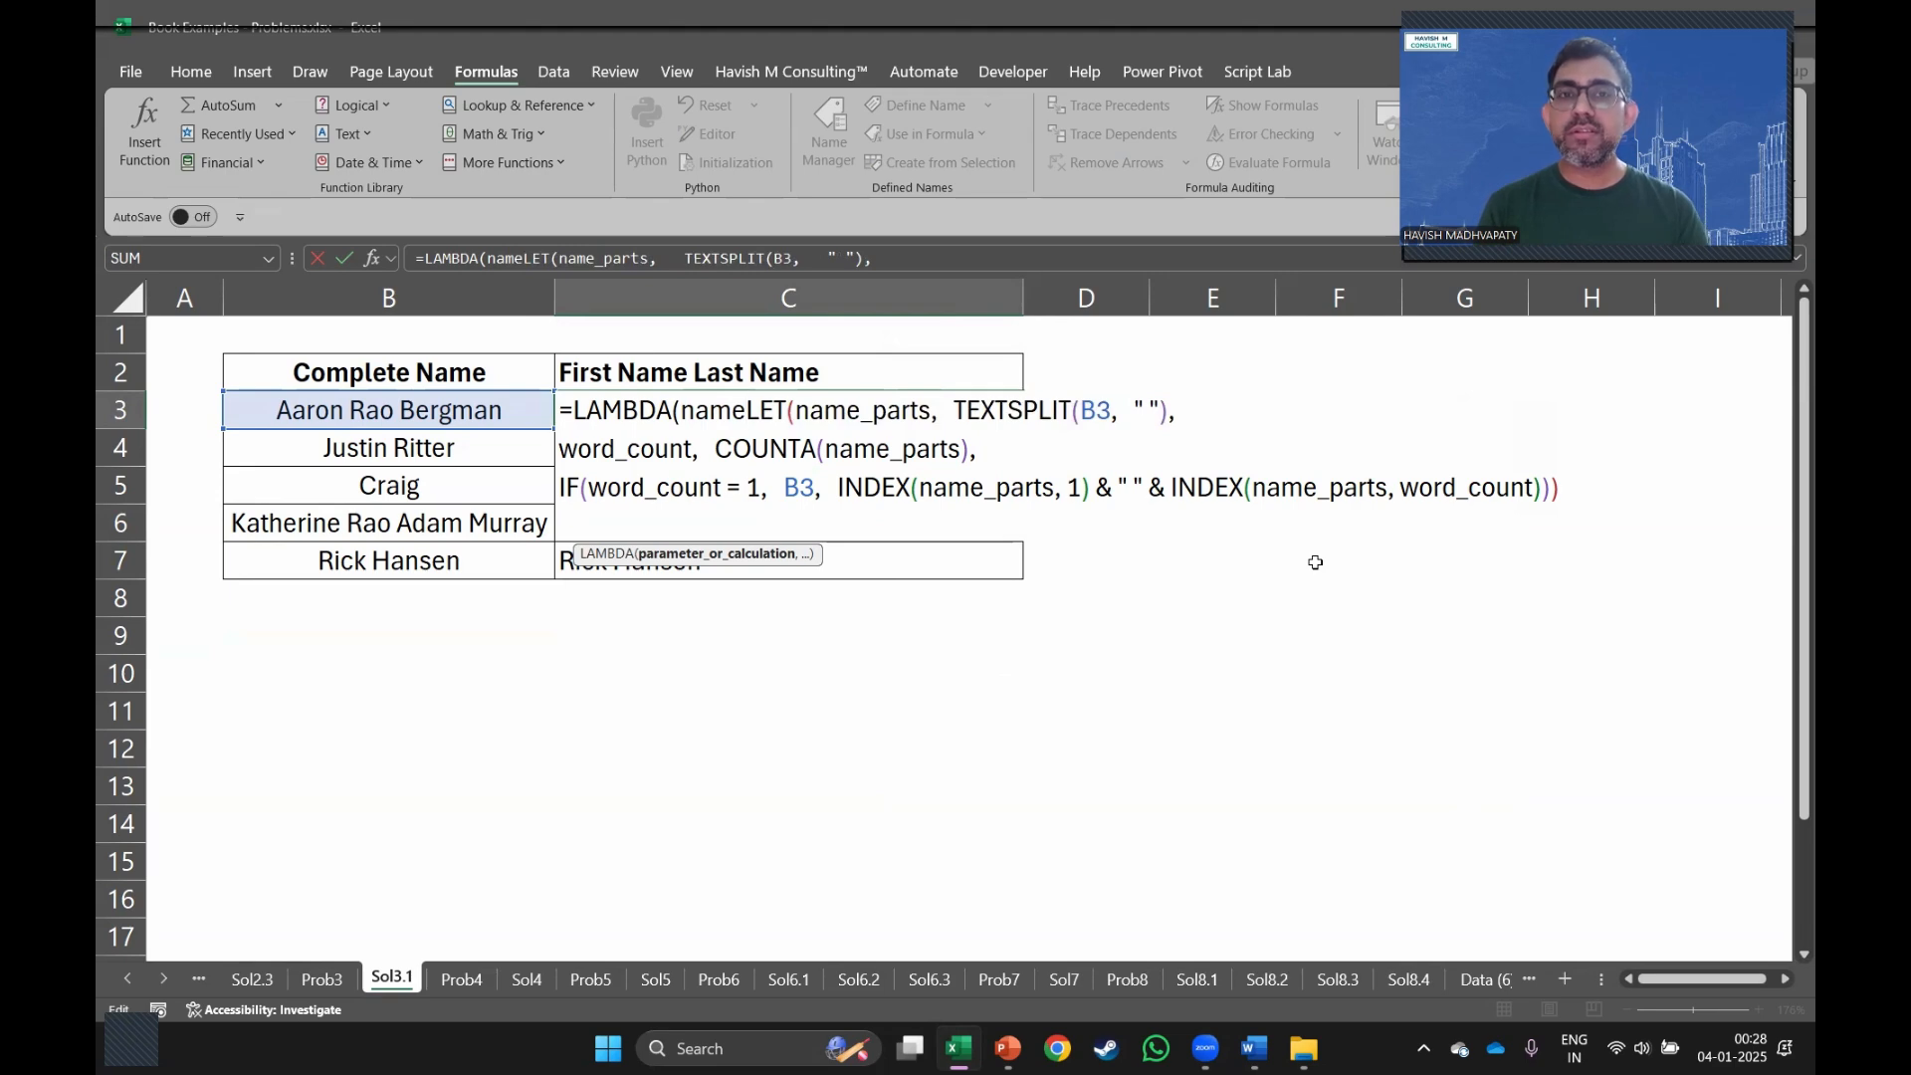
{"action": "type", "text": ","}
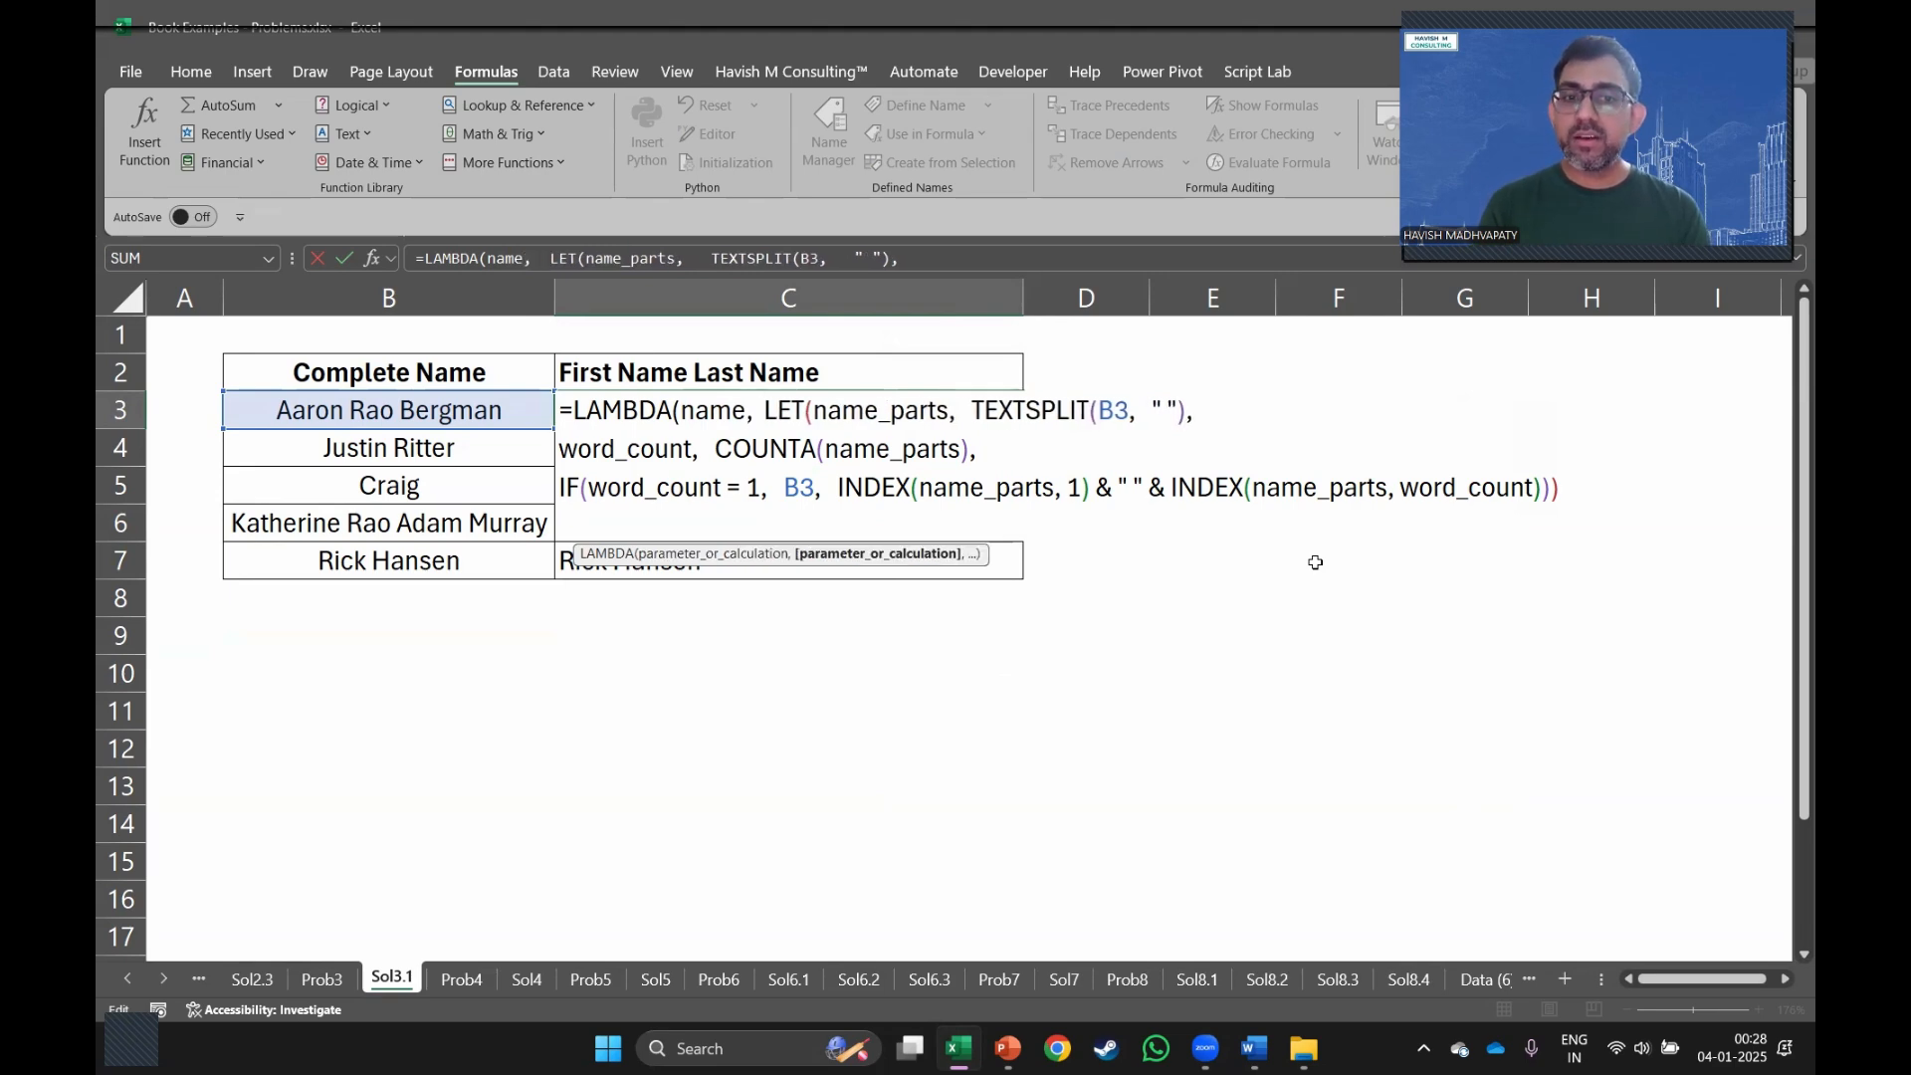
Replace the B3 reference inside TEXTSPLIT with the LAMBDA parameter name.
{"action": "key", "text": "shift+Right"}
{"action": "key", "text": "ctrl+Right"}
{"action": "key", "text": "ctrl+Right"}
{"action": "key", "text": "ctrl+Right"}
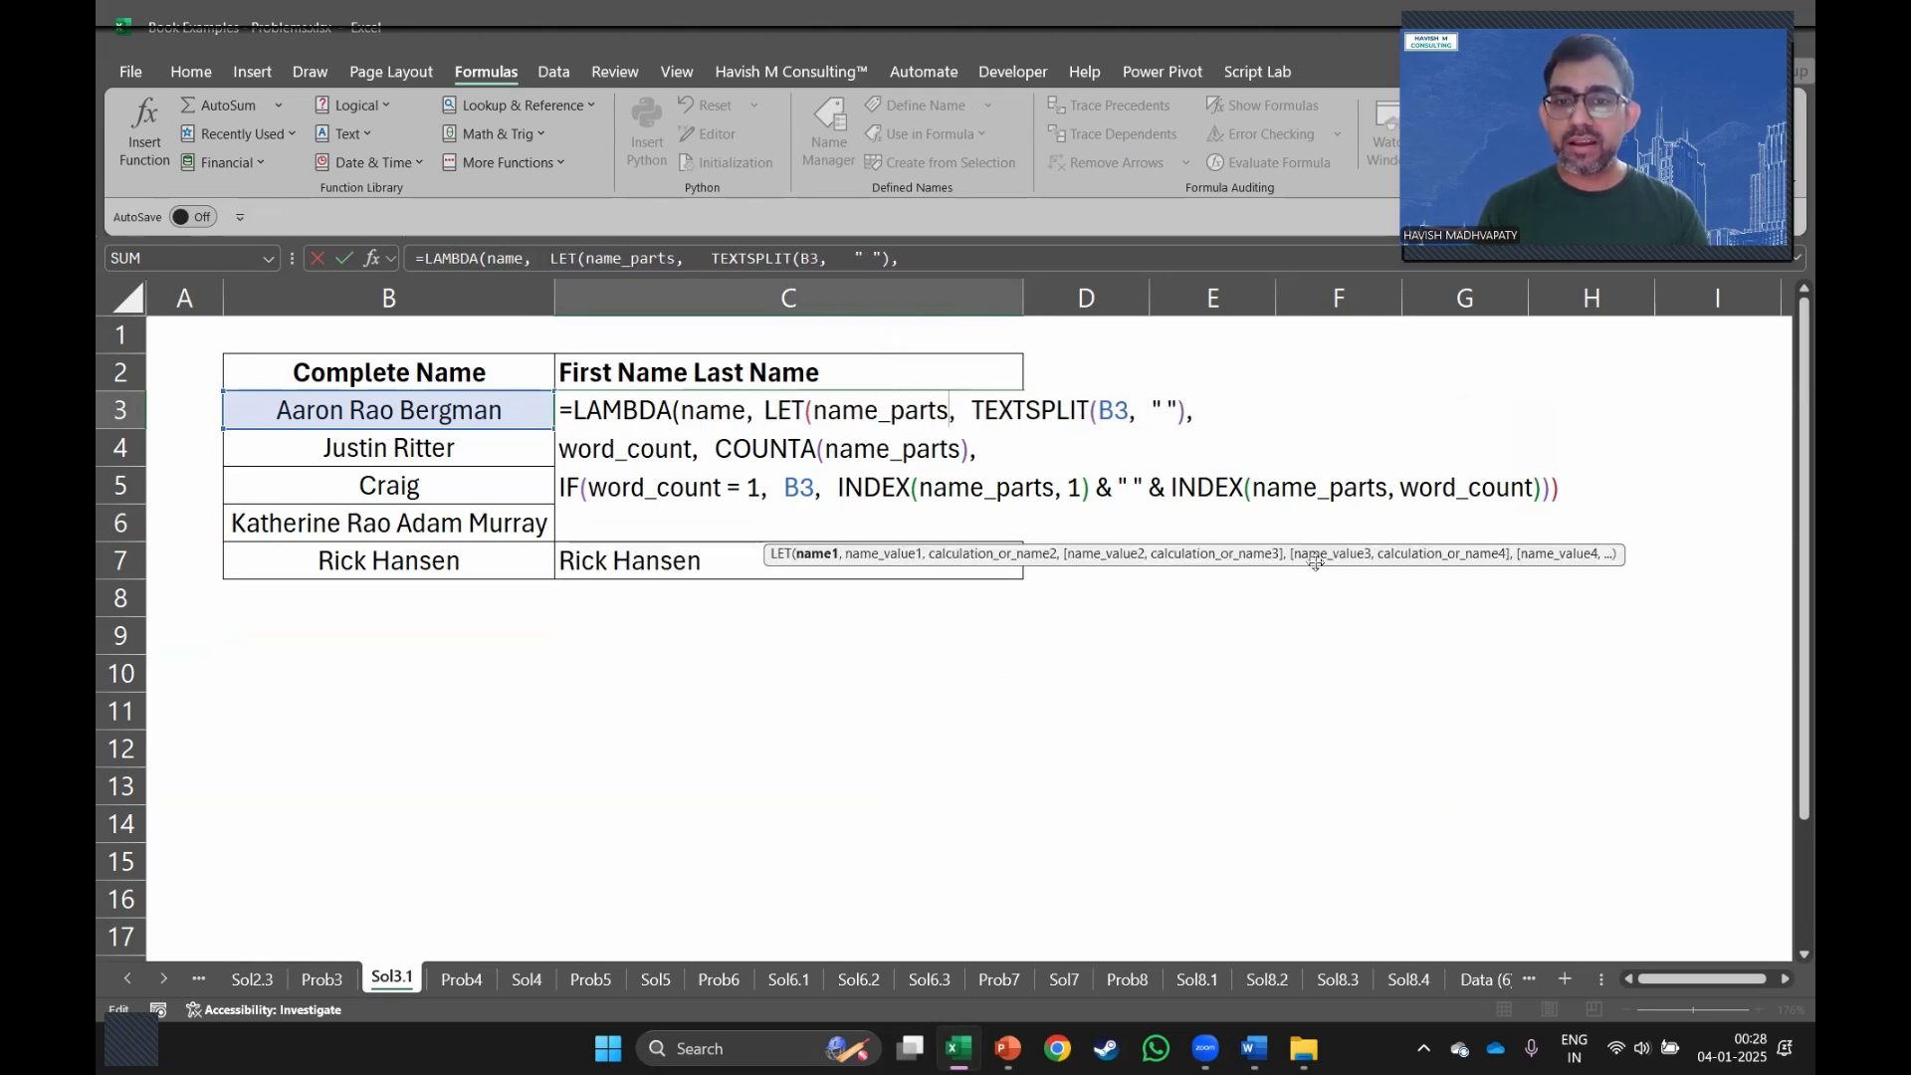
{"action": "key", "text": "ctrl+Right"}
{"action": "key", "text": "ctrl+Right"}
{"action": "key", "text": "ctrl+Right"}
{"action": "key", "text": "ctrl+Right"}
{"action": "key", "text": "ctrl+Right"}
{"action": "key", "text": "Right"}
{"action": "key", "text": "Right"}
{"action": "key", "text": "Right"}
{"action": "key", "text": "Left"}
{"action": "key", "text": "Left"}
{"action": "key", "text": "Left"}
{"action": "key", "text": "Left"}
{"action": "key", "text": "Left"}
{"action": "key", "text": "Left"}
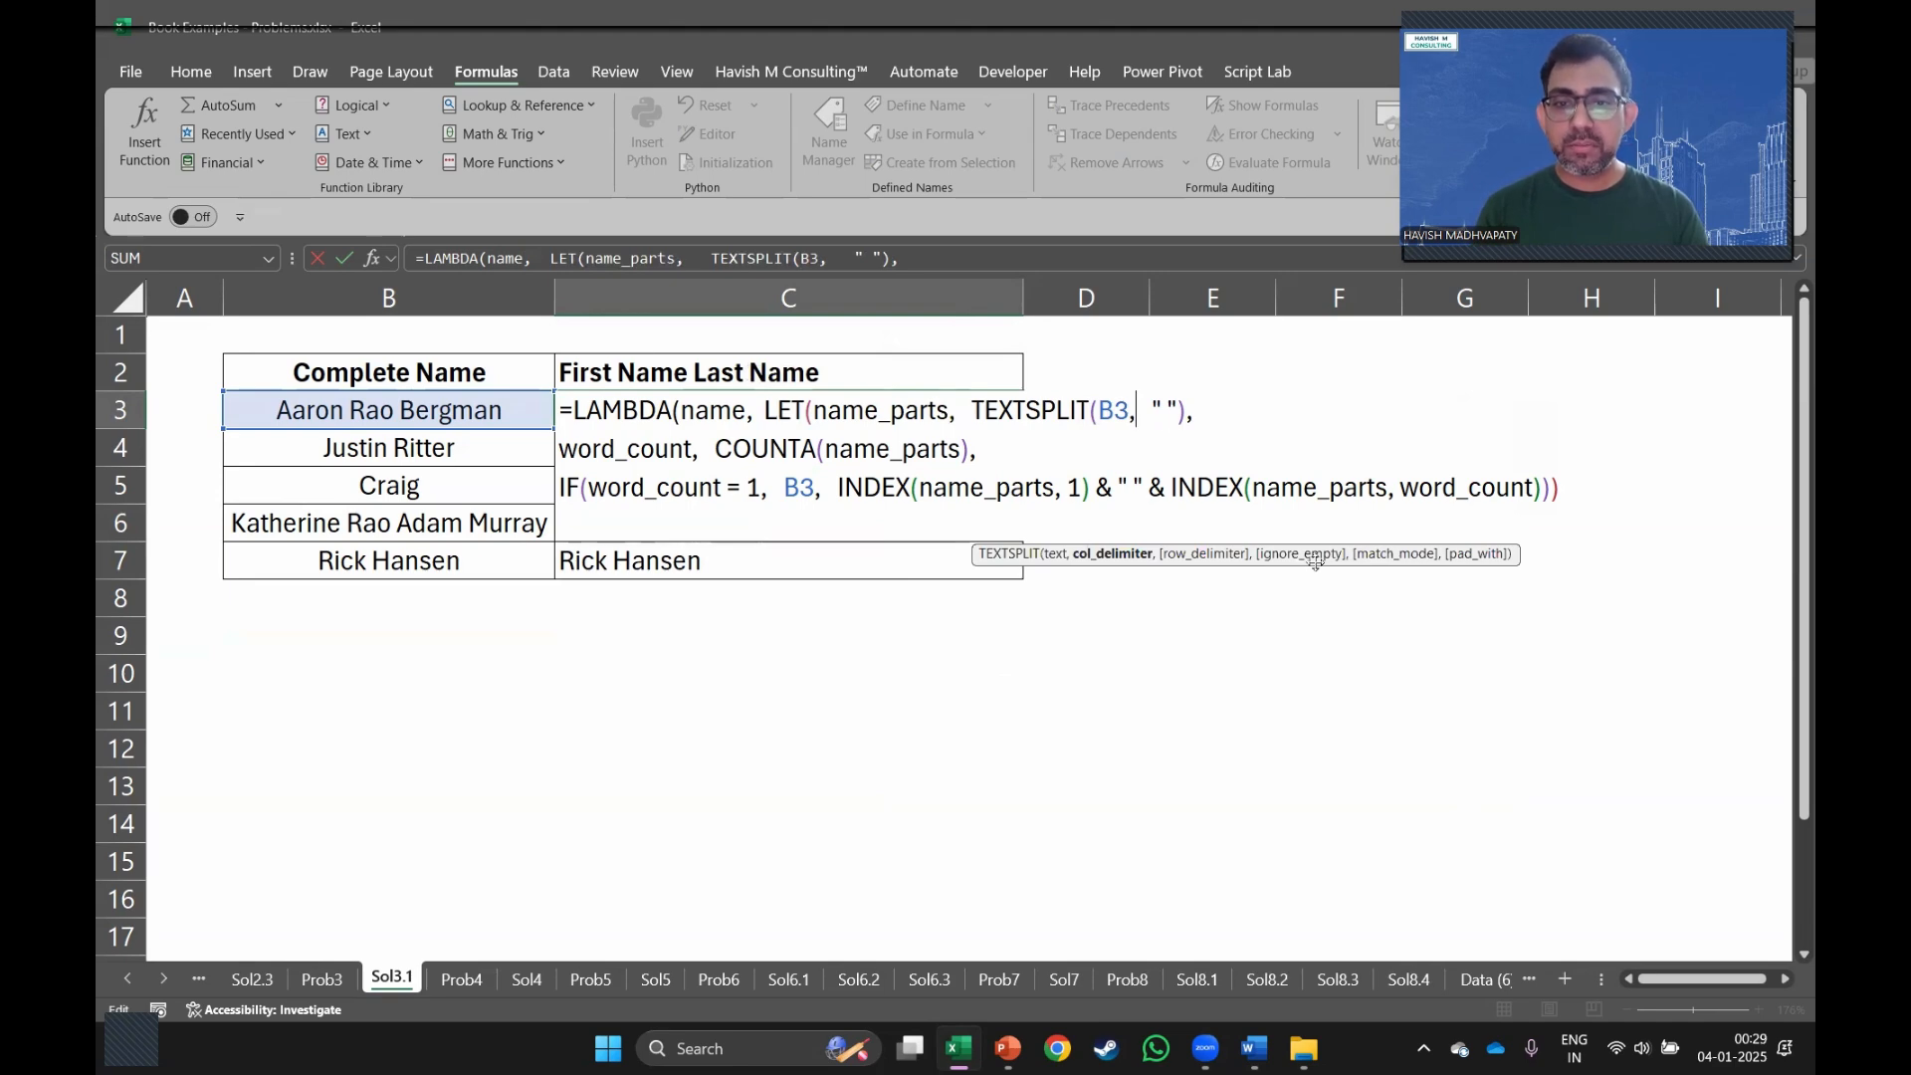
{"action": "key", "text": "Left"}
{"action": "key", "text": "shift+Left"}
{"action": "key", "text": "shift+Left"}
{"action": "type", "text": "name"}
Replace the B3 reference in the IF function's true result with the parameter name.
{"action": "key", "text": "Down"}
{"action": "key", "text": "Down"}
{"action": "key", "text": "End"}
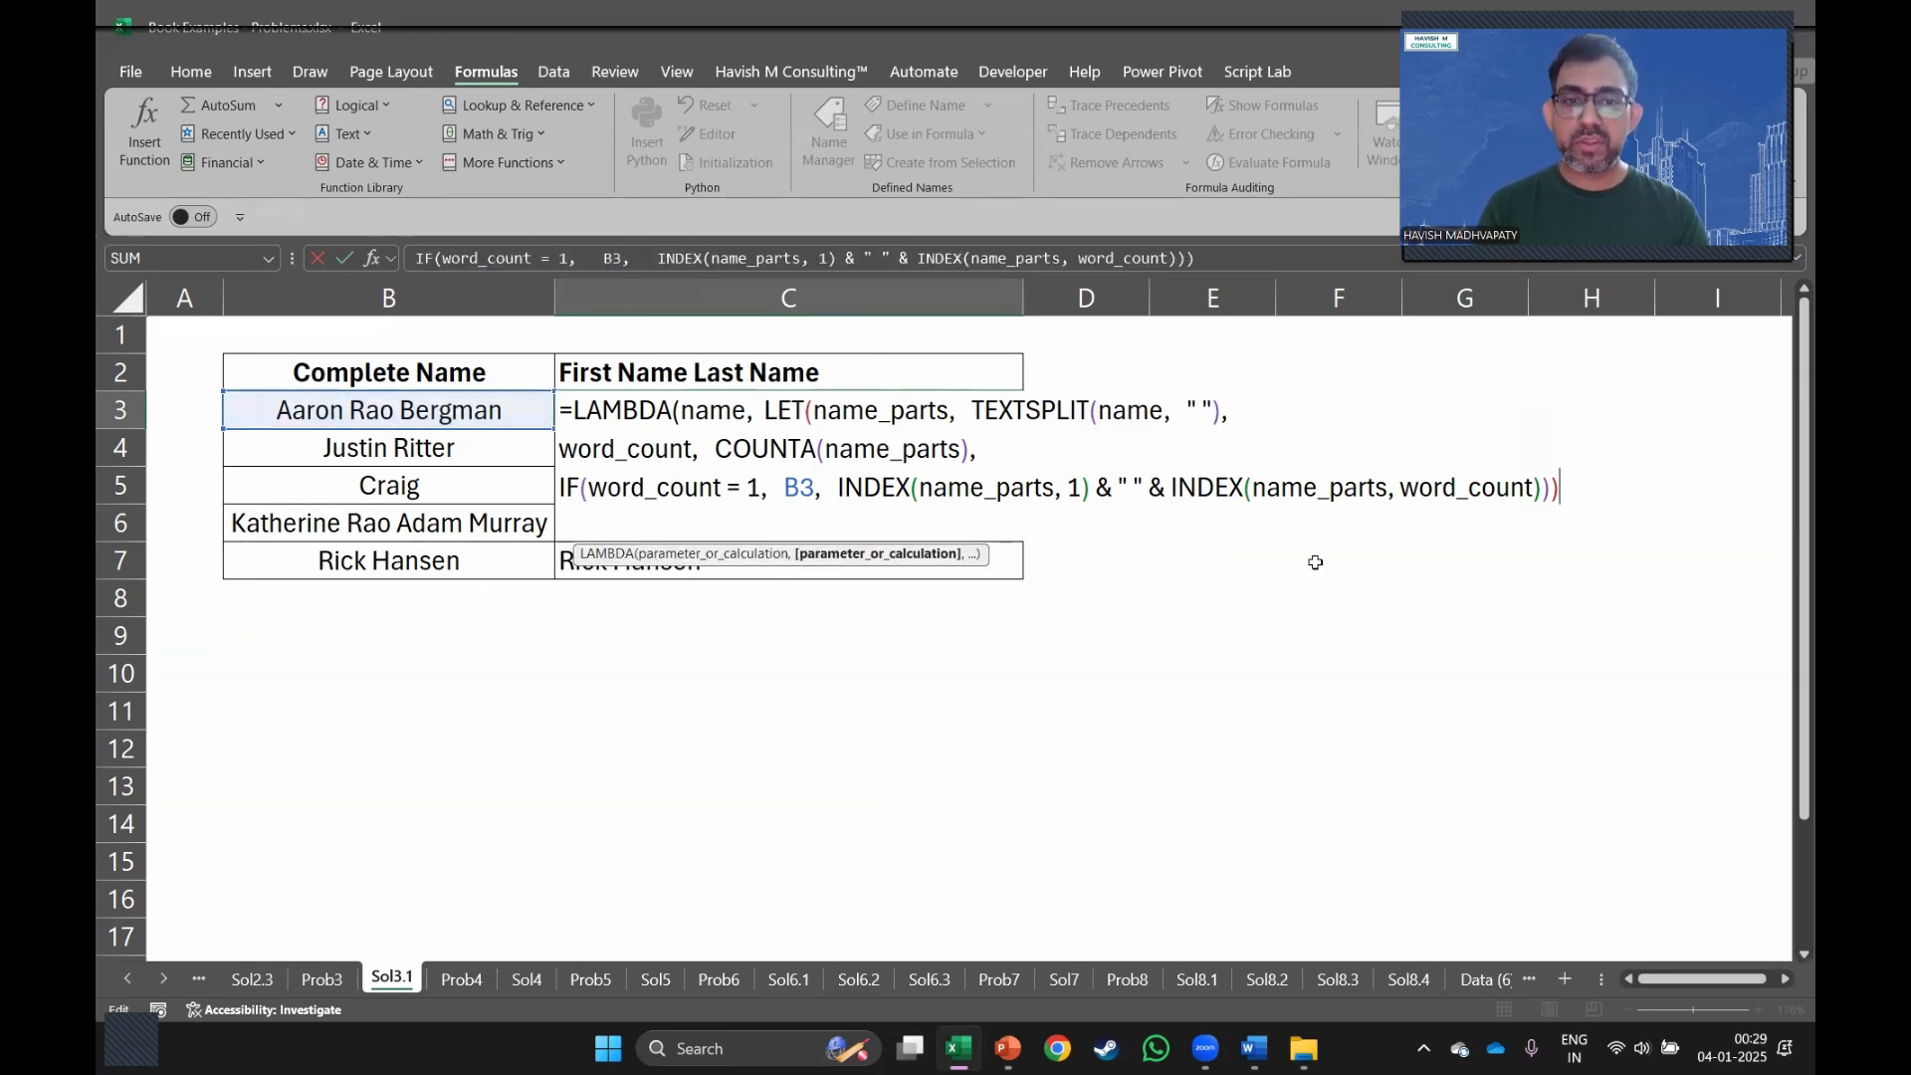
{"action": "double_click", "coordinate": [811, 485]}
{"action": "key", "text": "BackSpace"}
{"action": "type", "text": "nam"}
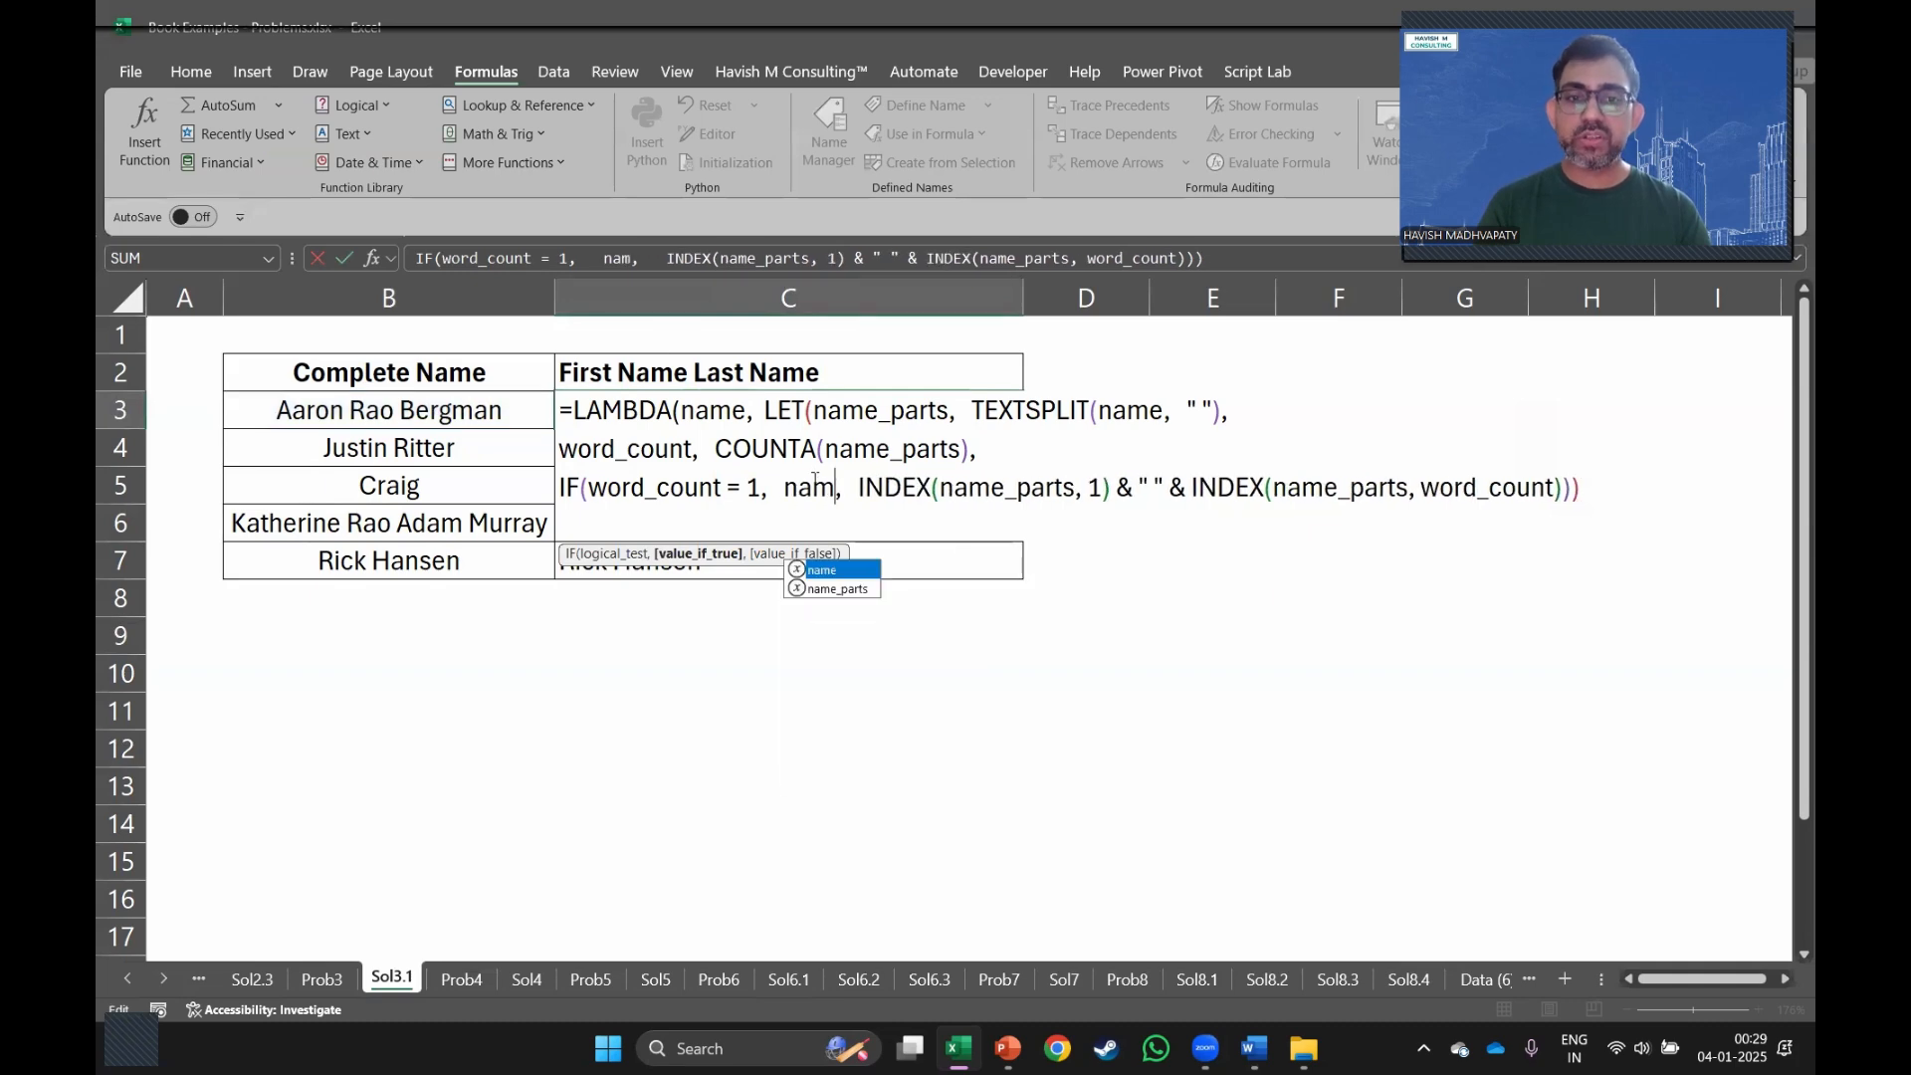
{"action": "type", "text": "e"}
Add the closing parenthesis for LAMBDA at the end of the formula and enter it in C3.
{"action": "key", "text": "Right"}
{"action": "key", "text": "Right"}
{"action": "key", "text": "Right"}
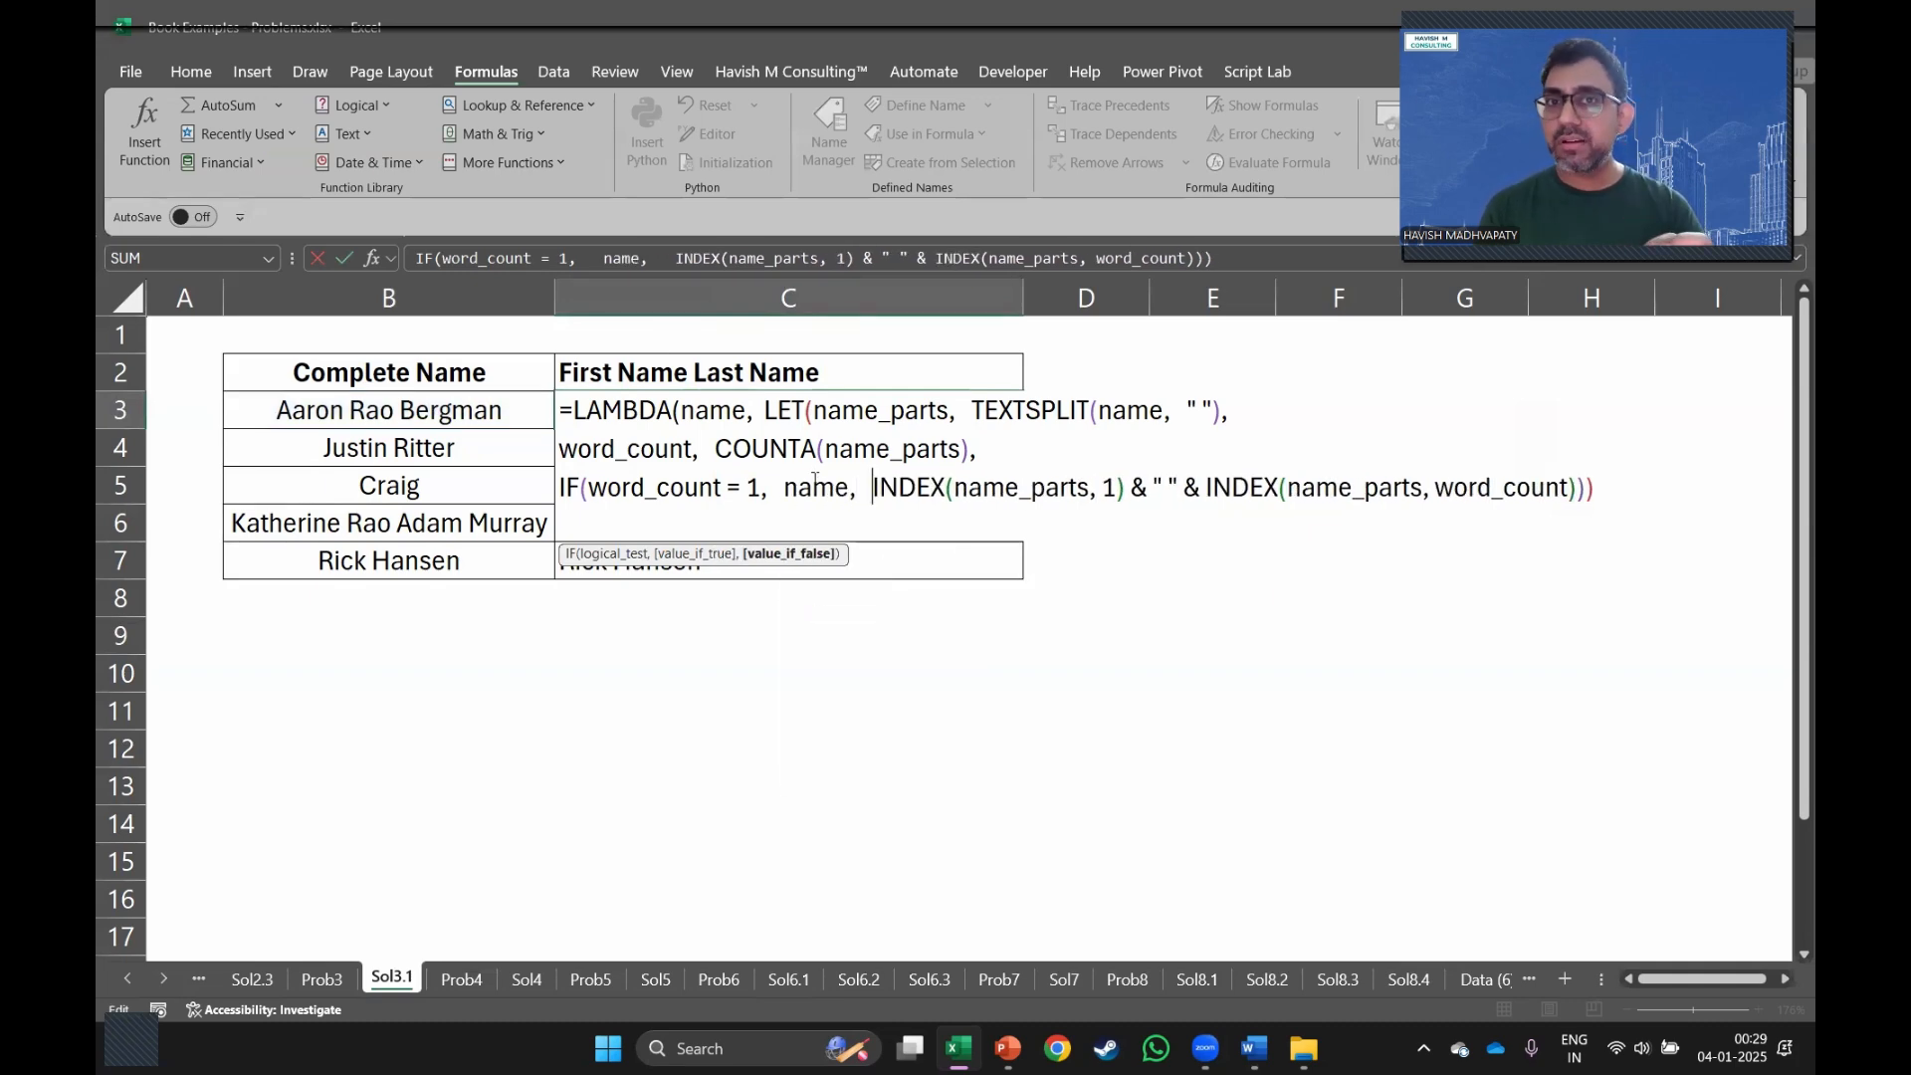
{"action": "key", "text": "Right"}
{"action": "key", "text": "Right"}
{"action": "key", "text": "Right"}
{"action": "key", "text": "Right"}
{"action": "key", "text": "Right"}
{"action": "key", "text": "Right"}
{"action": "key", "text": "Right"}
{"action": "key", "text": "Right"}
{"action": "key", "text": "Right"}
{"action": "key", "text": "Right"}
{"action": "key", "text": "Right"}
{"action": "key", "text": "Right"}
{"action": "key", "text": "Right"}
{"action": "key", "text": "Right"}
{"action": "key", "text": "Right"}
{"action": "key", "text": "Right"}
{"action": "key", "text": "Right"}
{"action": "key", "text": "Right"}
{"action": "key", "text": "Right"}
{"action": "key", "text": "Right"}
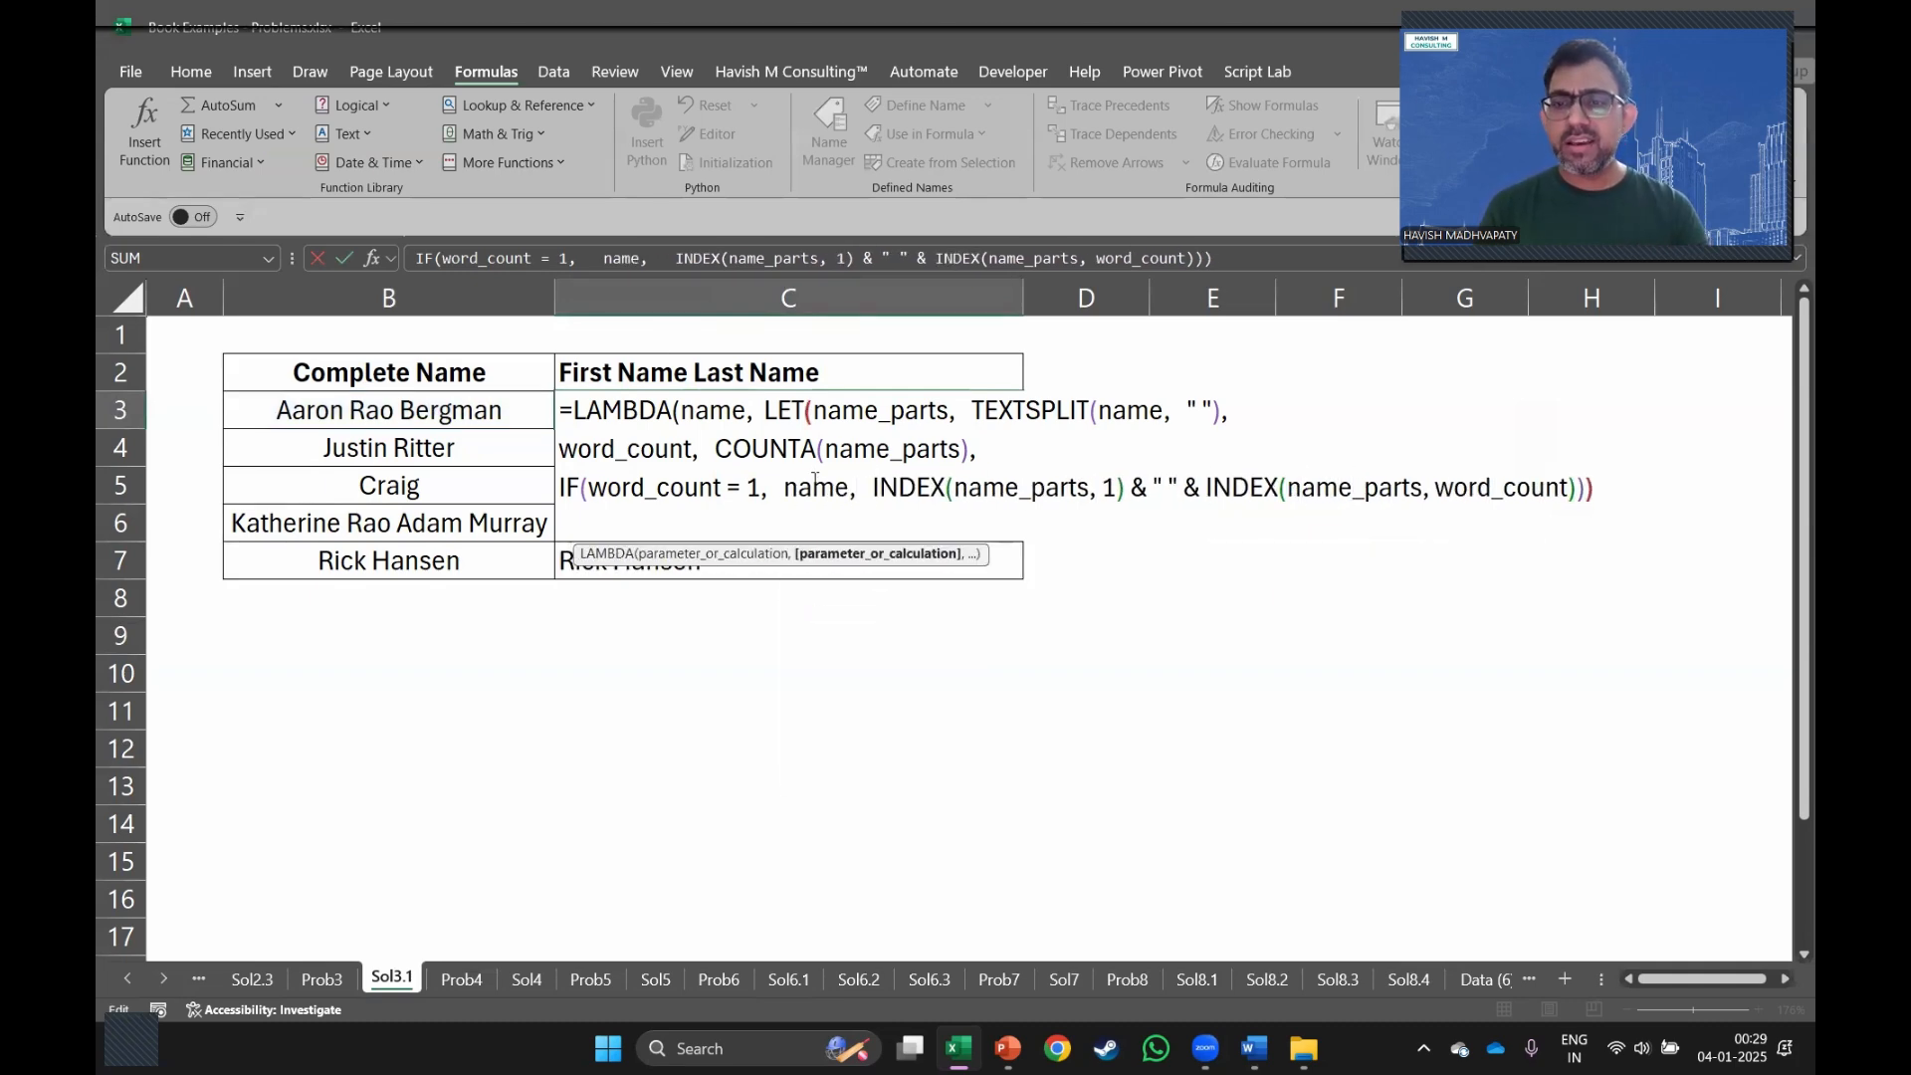
{"action": "type", "text": ")"}
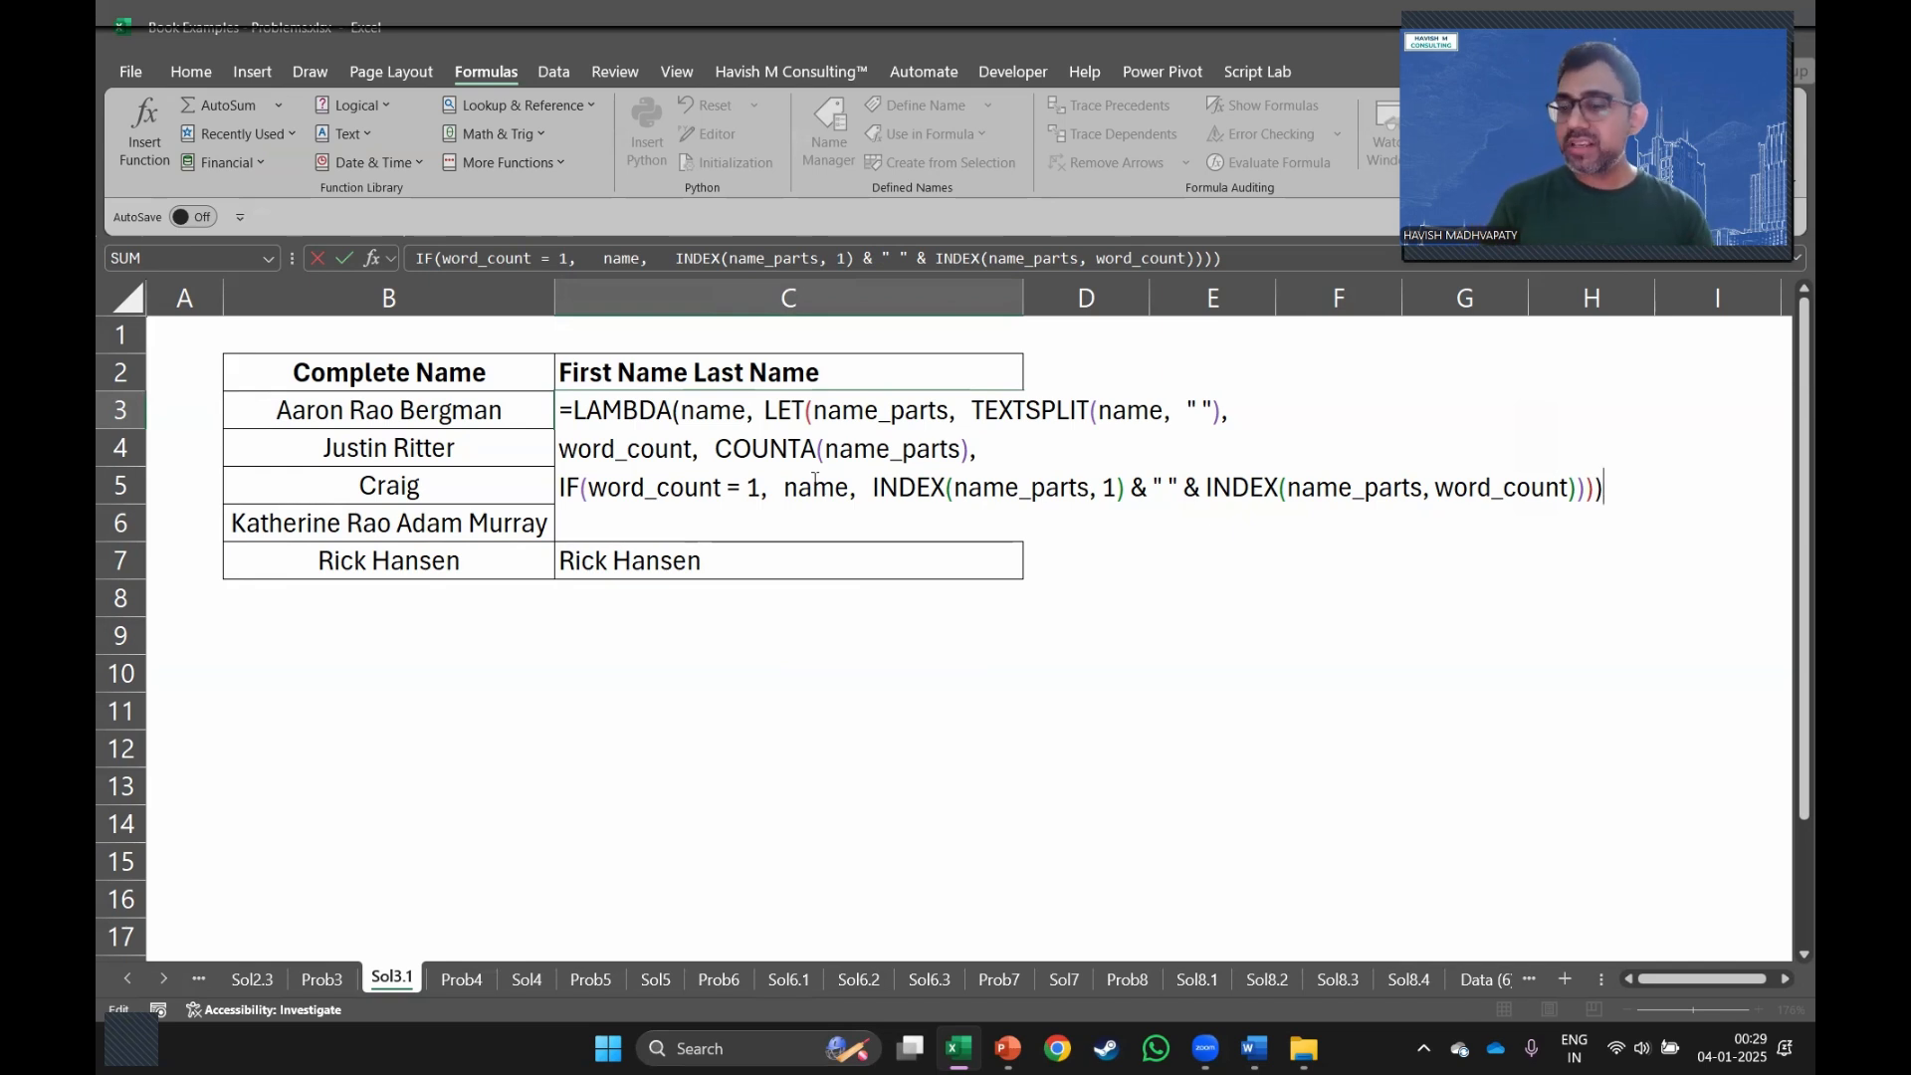
{"action": "key", "text": "Return"}
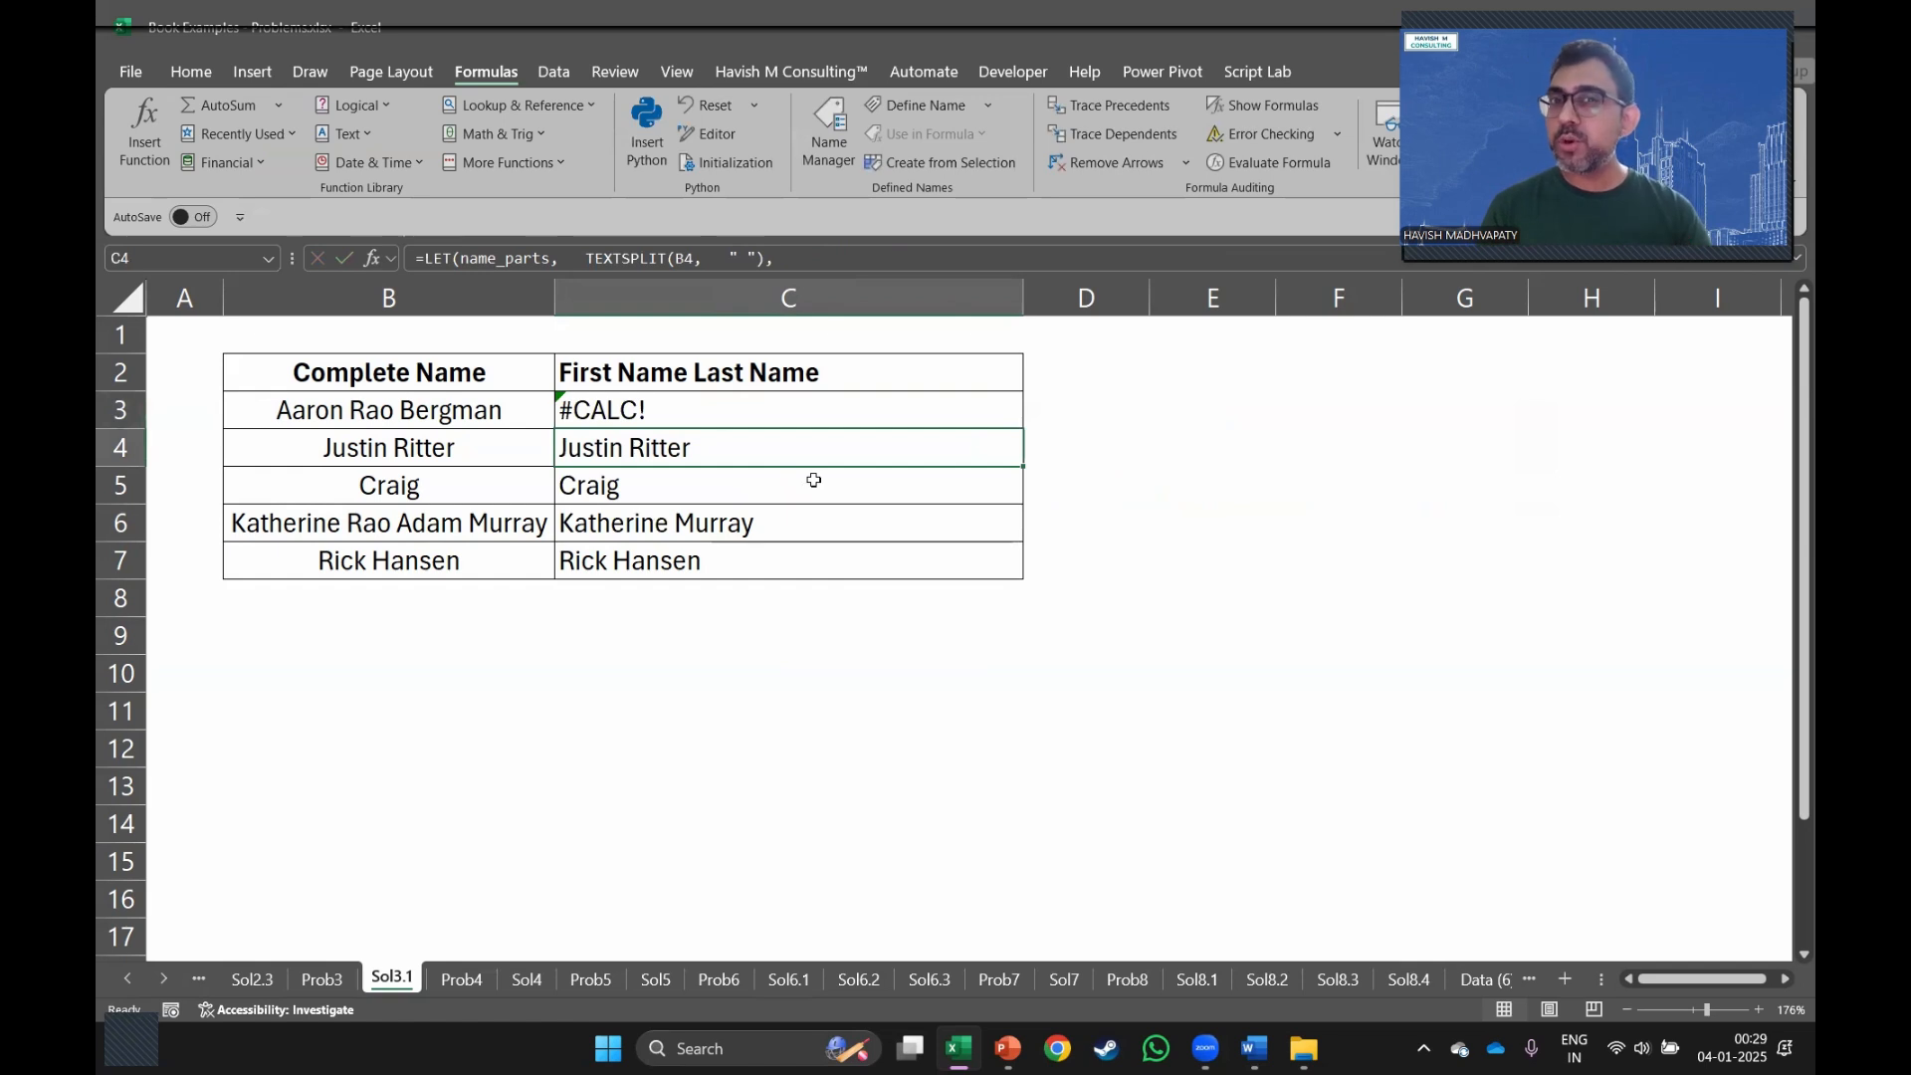
Append (B3) to the LAMBDA in C3 to test it with that cell, and fill the formula down to C7.
{"action": "key", "text": "Up"}
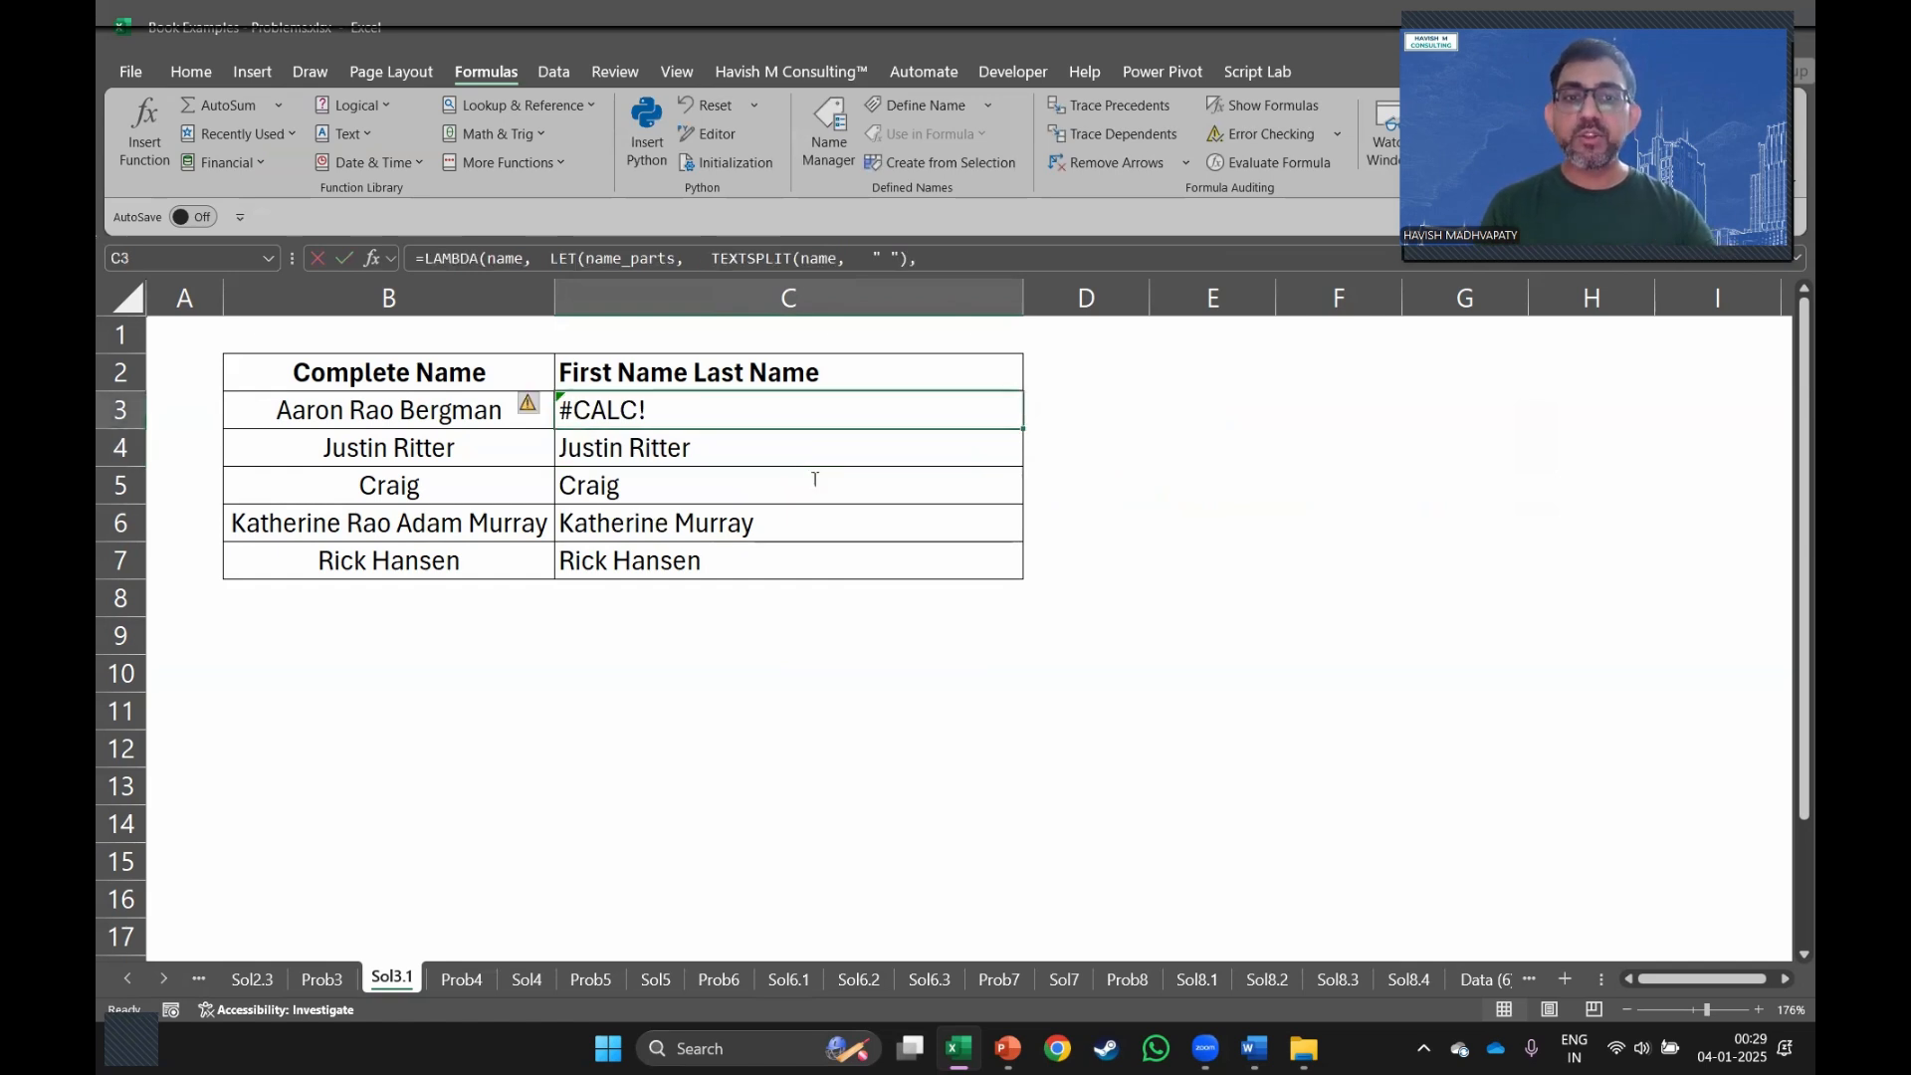
{"action": "key", "text": "F2"}
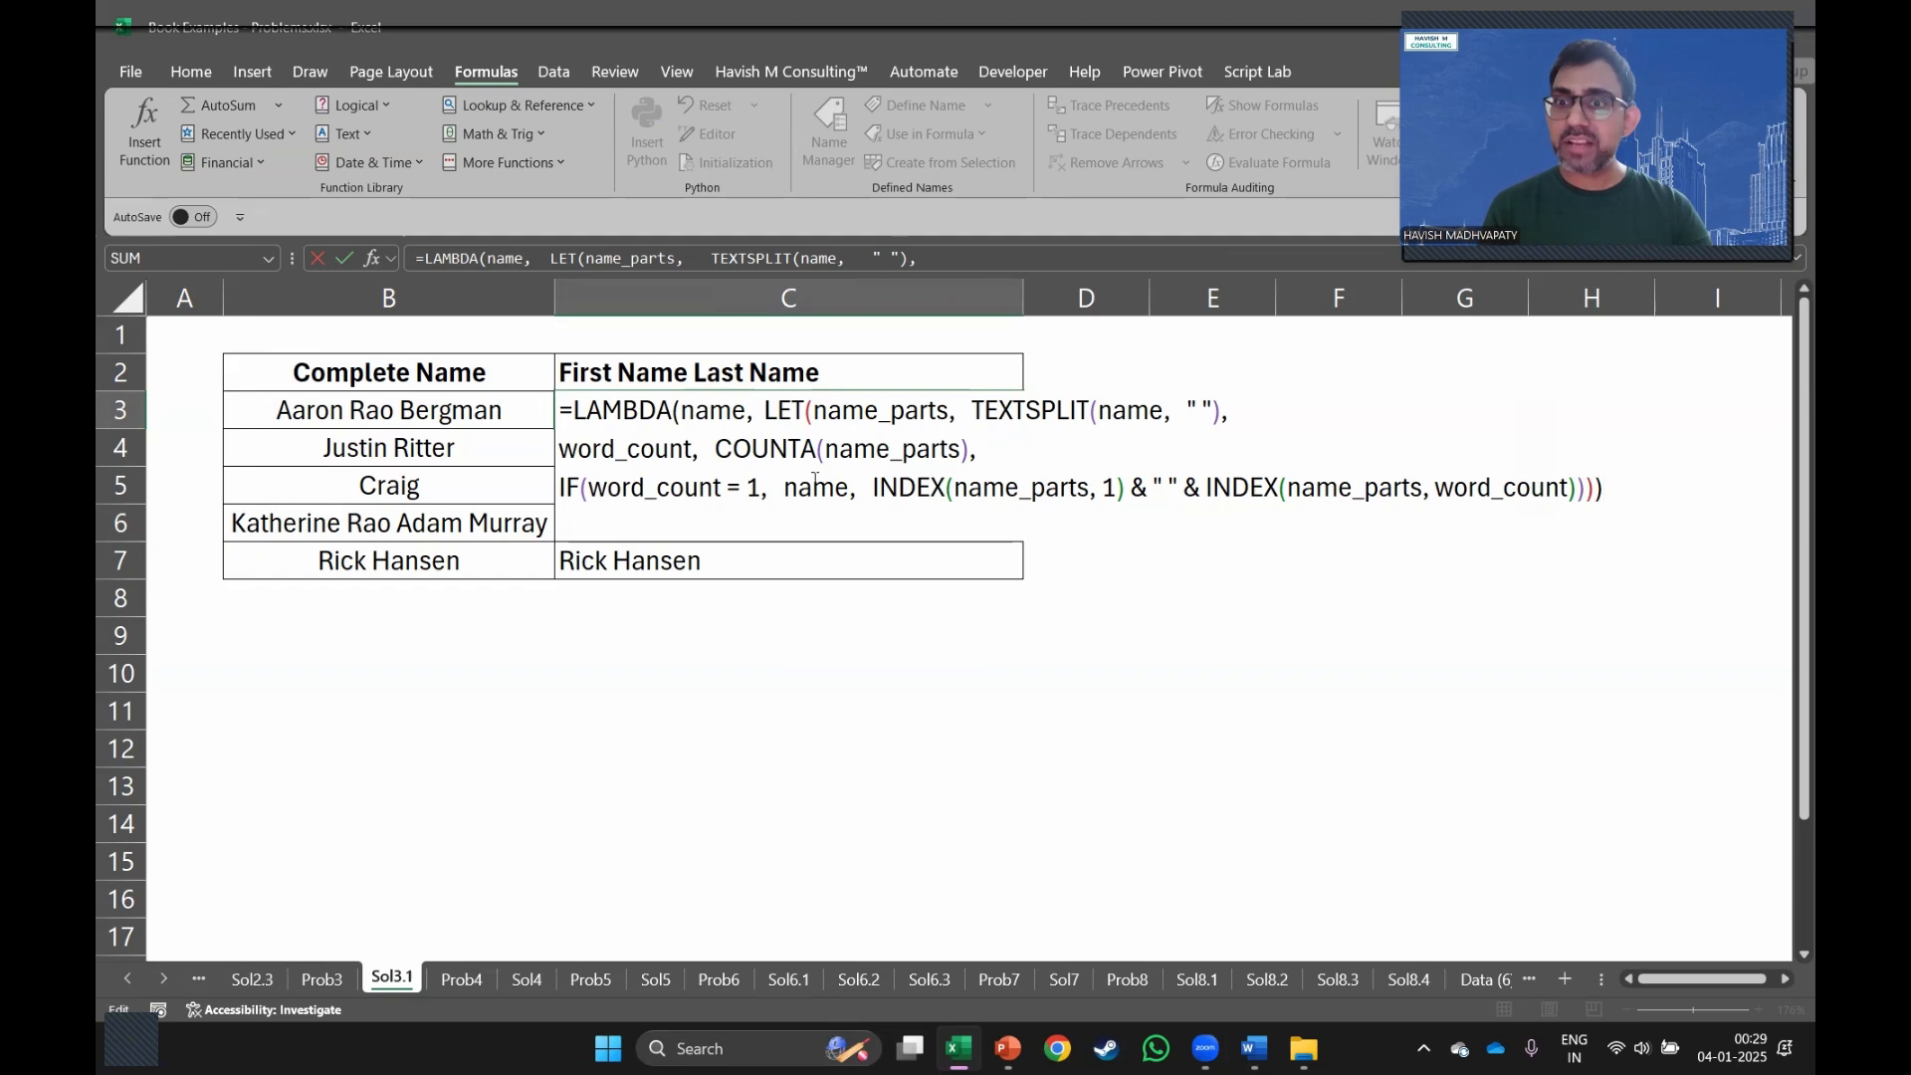
{"action": "type", "text": "("}
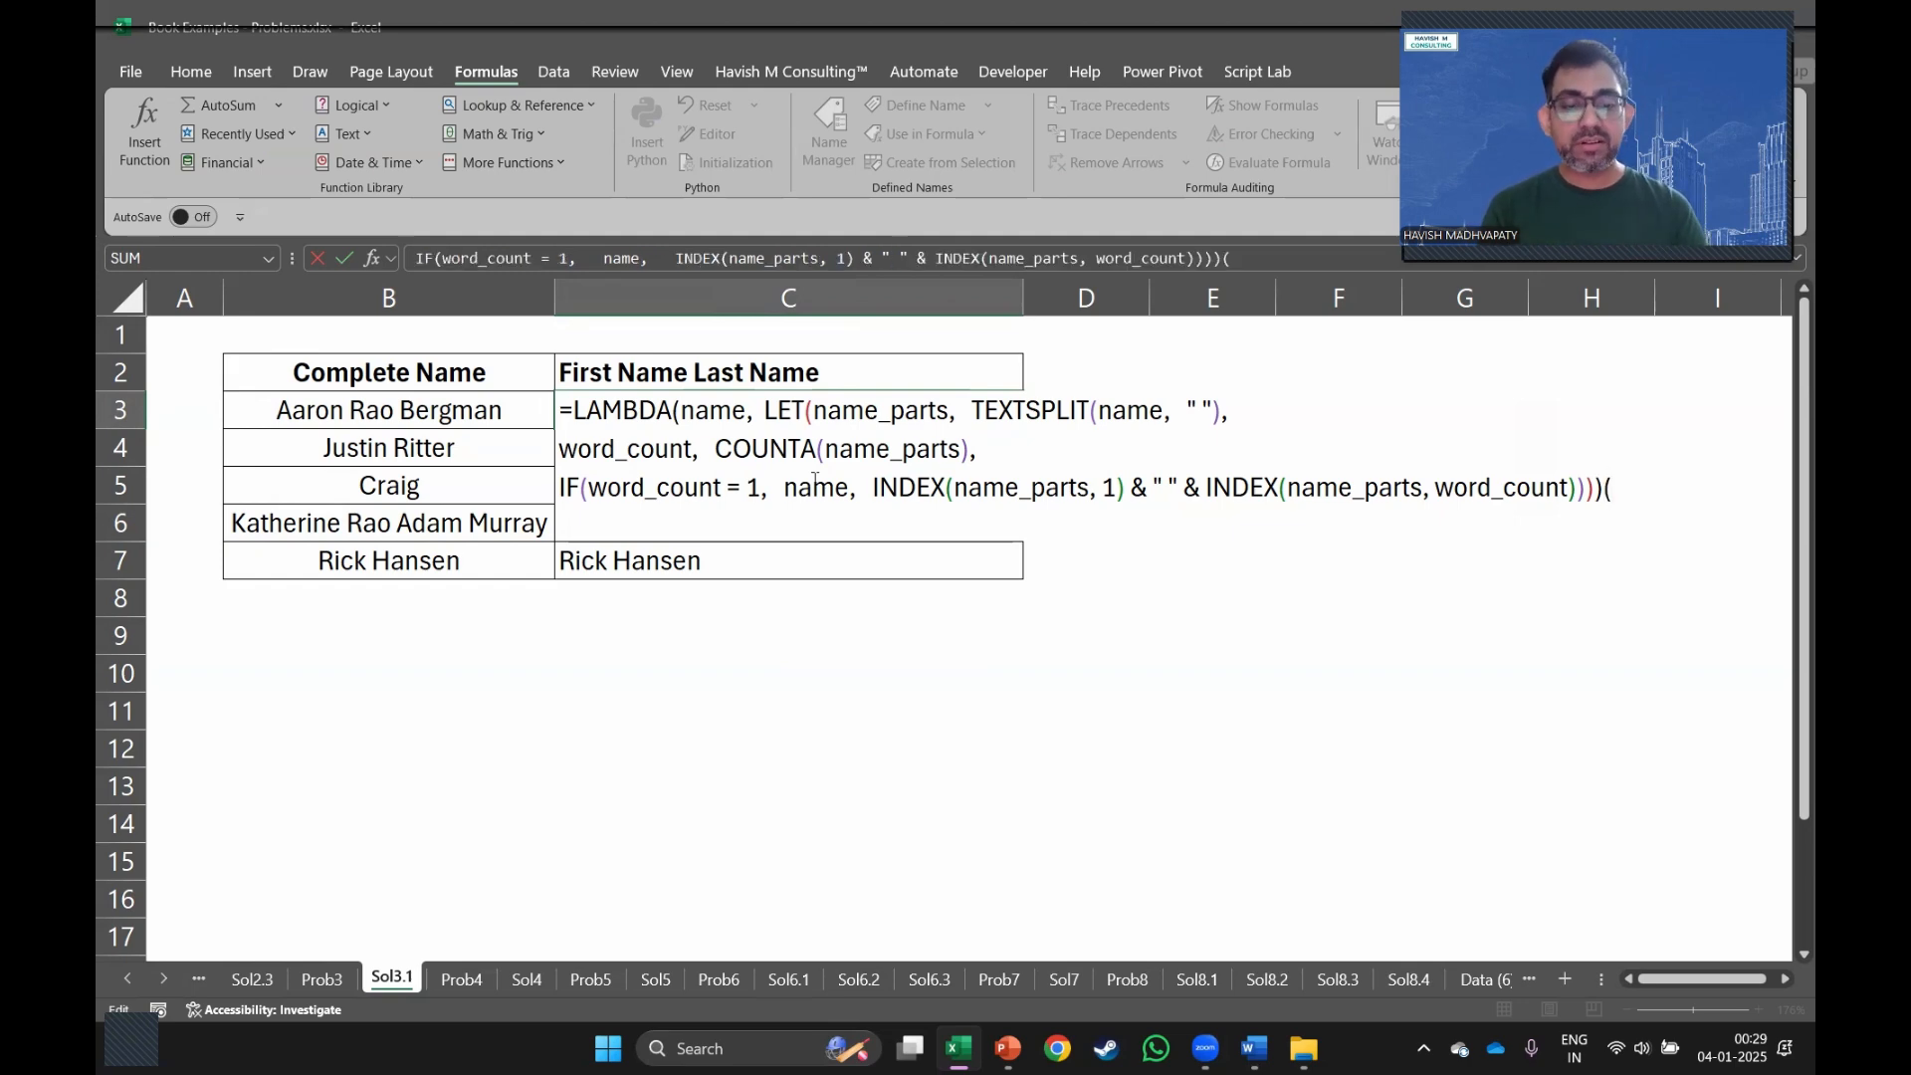
{"action": "type", "text": "B3)"}
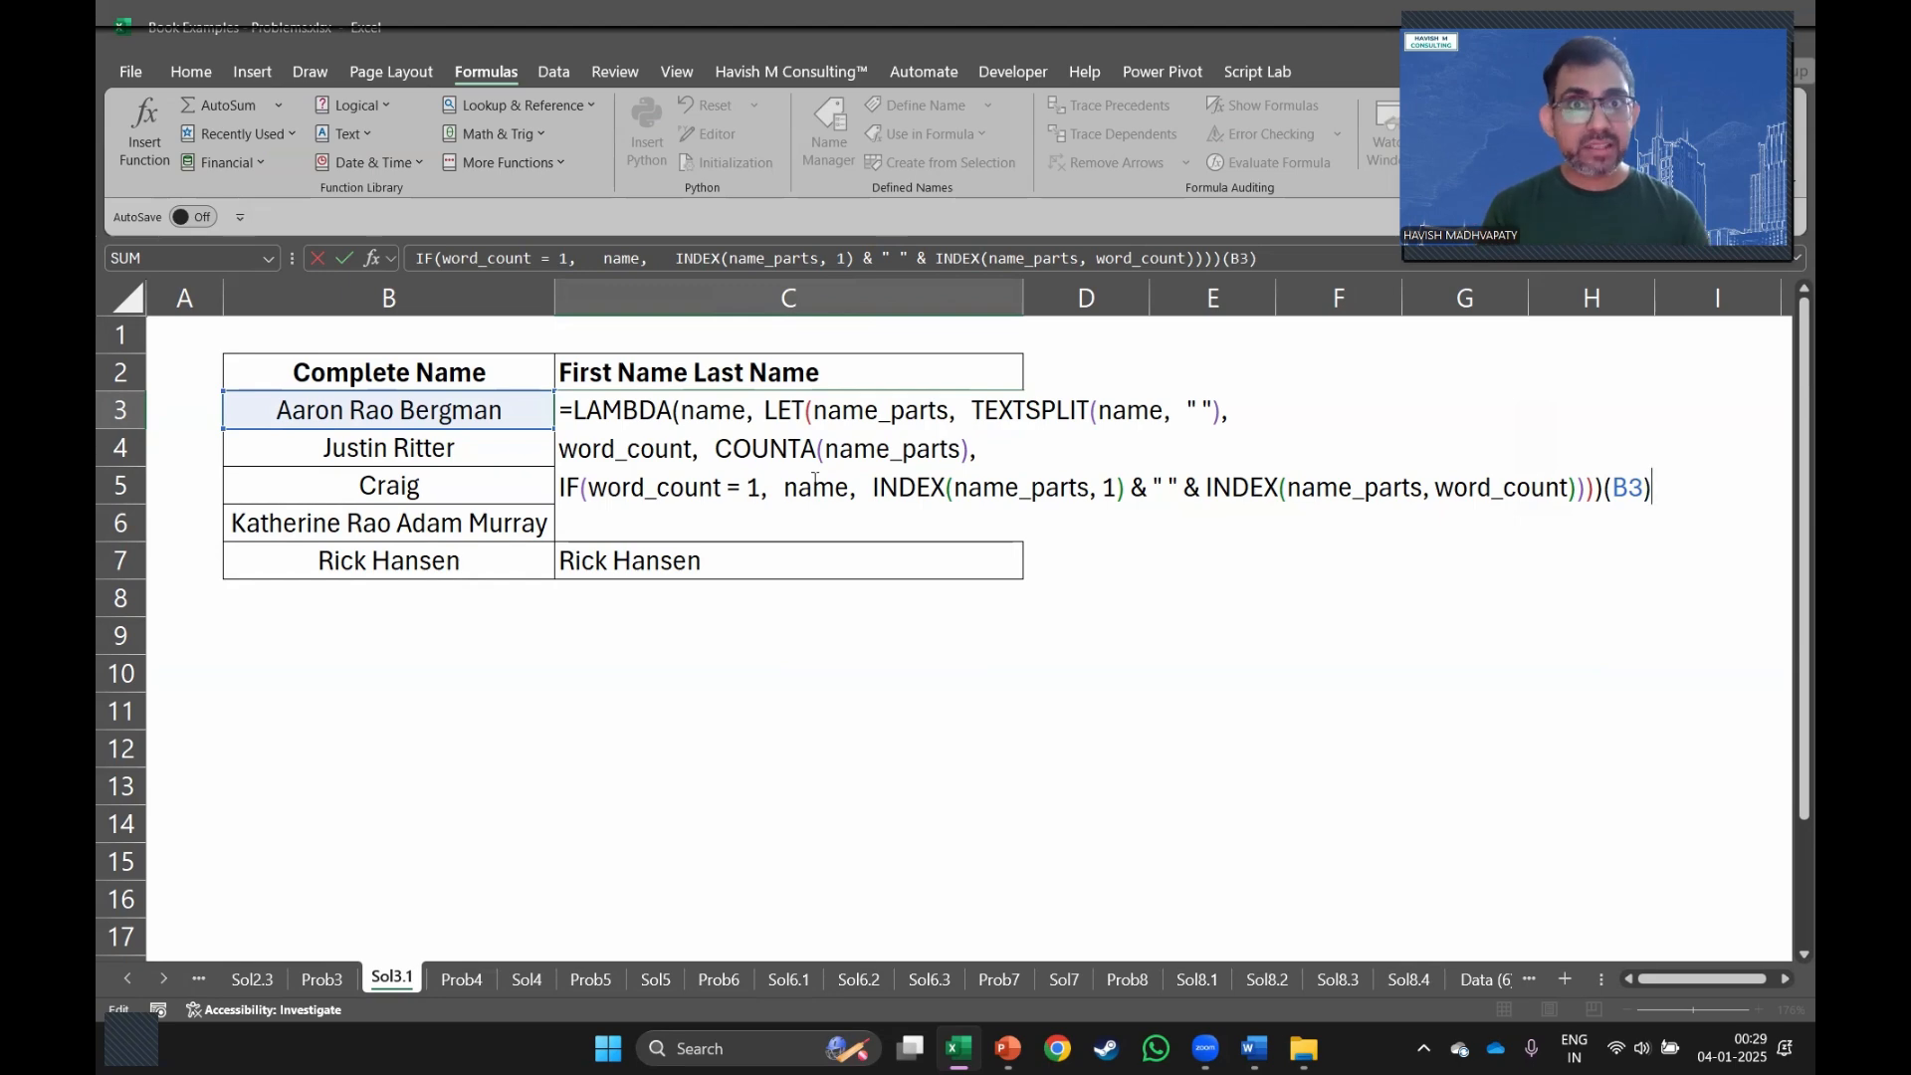
{"action": "key", "text": "Return"}
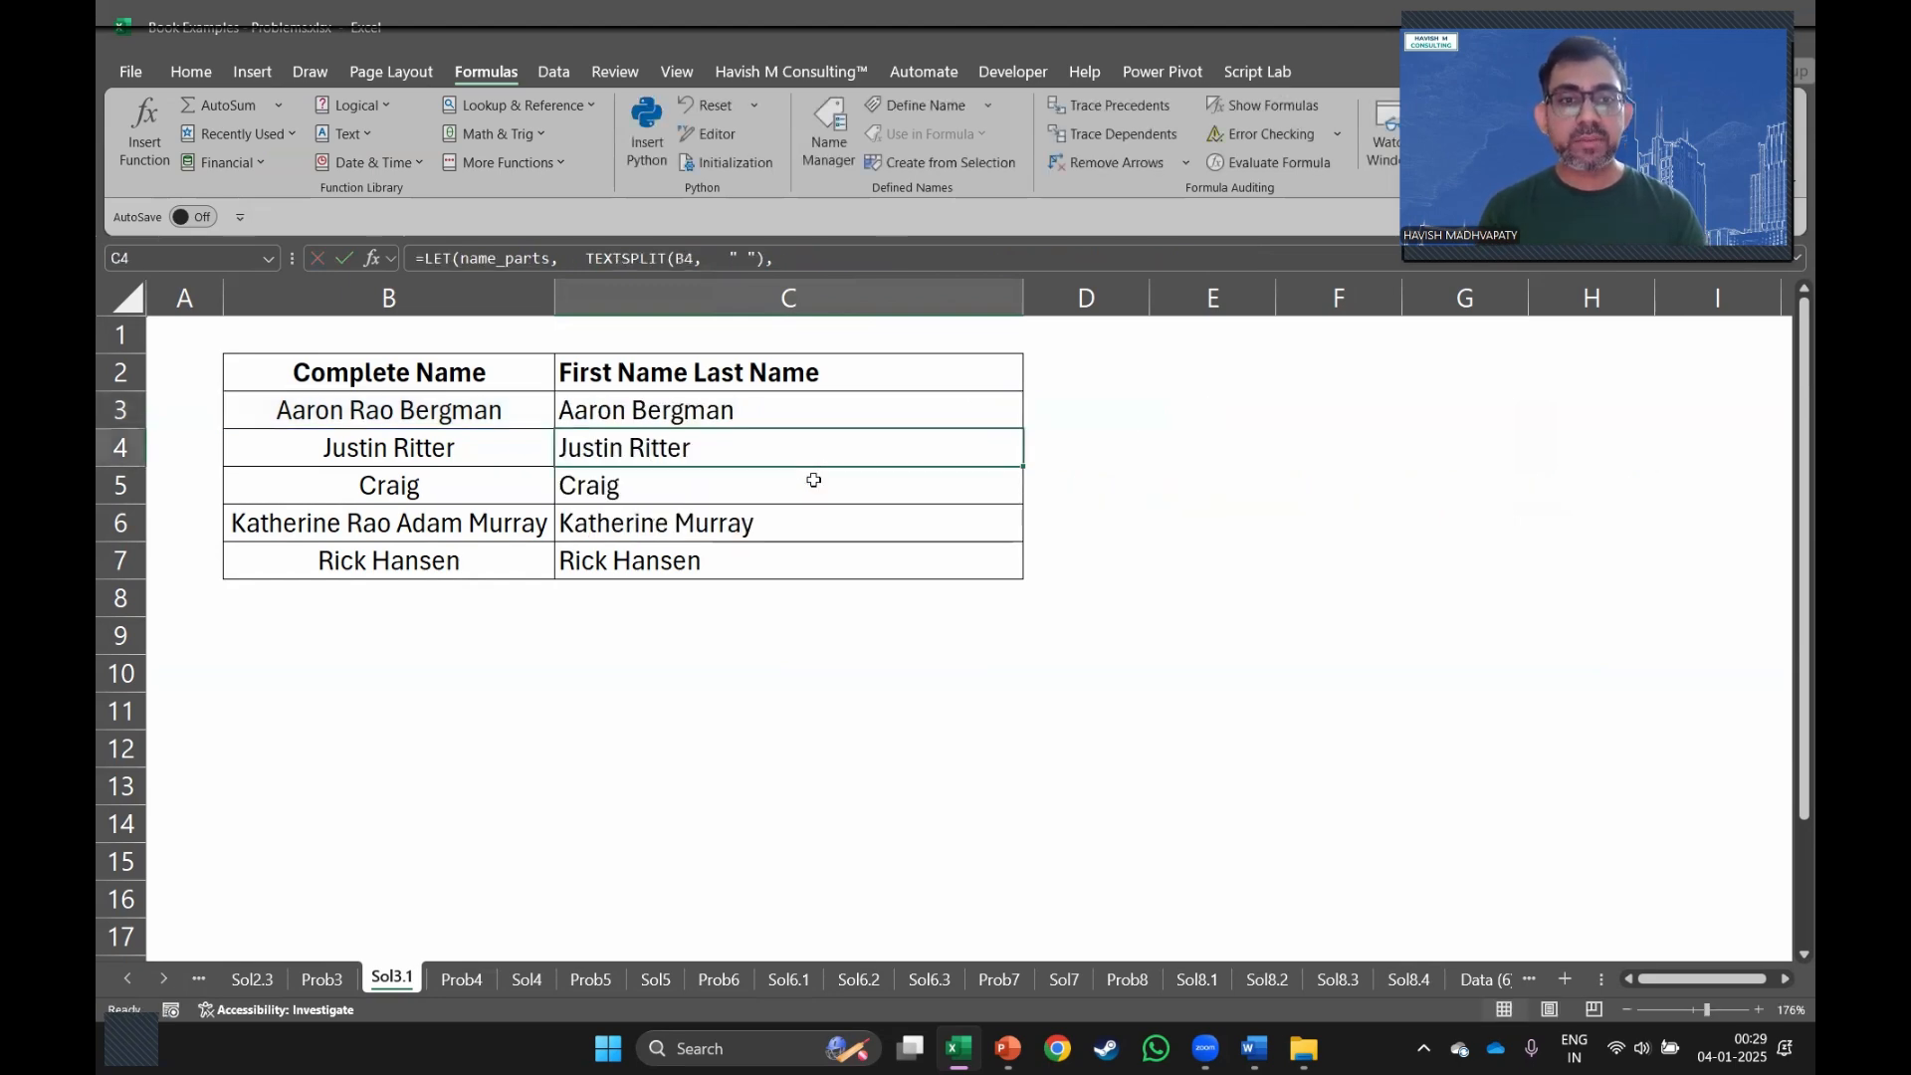
{"action": "key", "text": "Up"}
{"action": "key", "text": "ctrl+shift+Down"}
Remove the trailing (B3) from the LAMBDA formula in C3, select the entire formula text, and enter it.
{"action": "key", "text": "F2"}
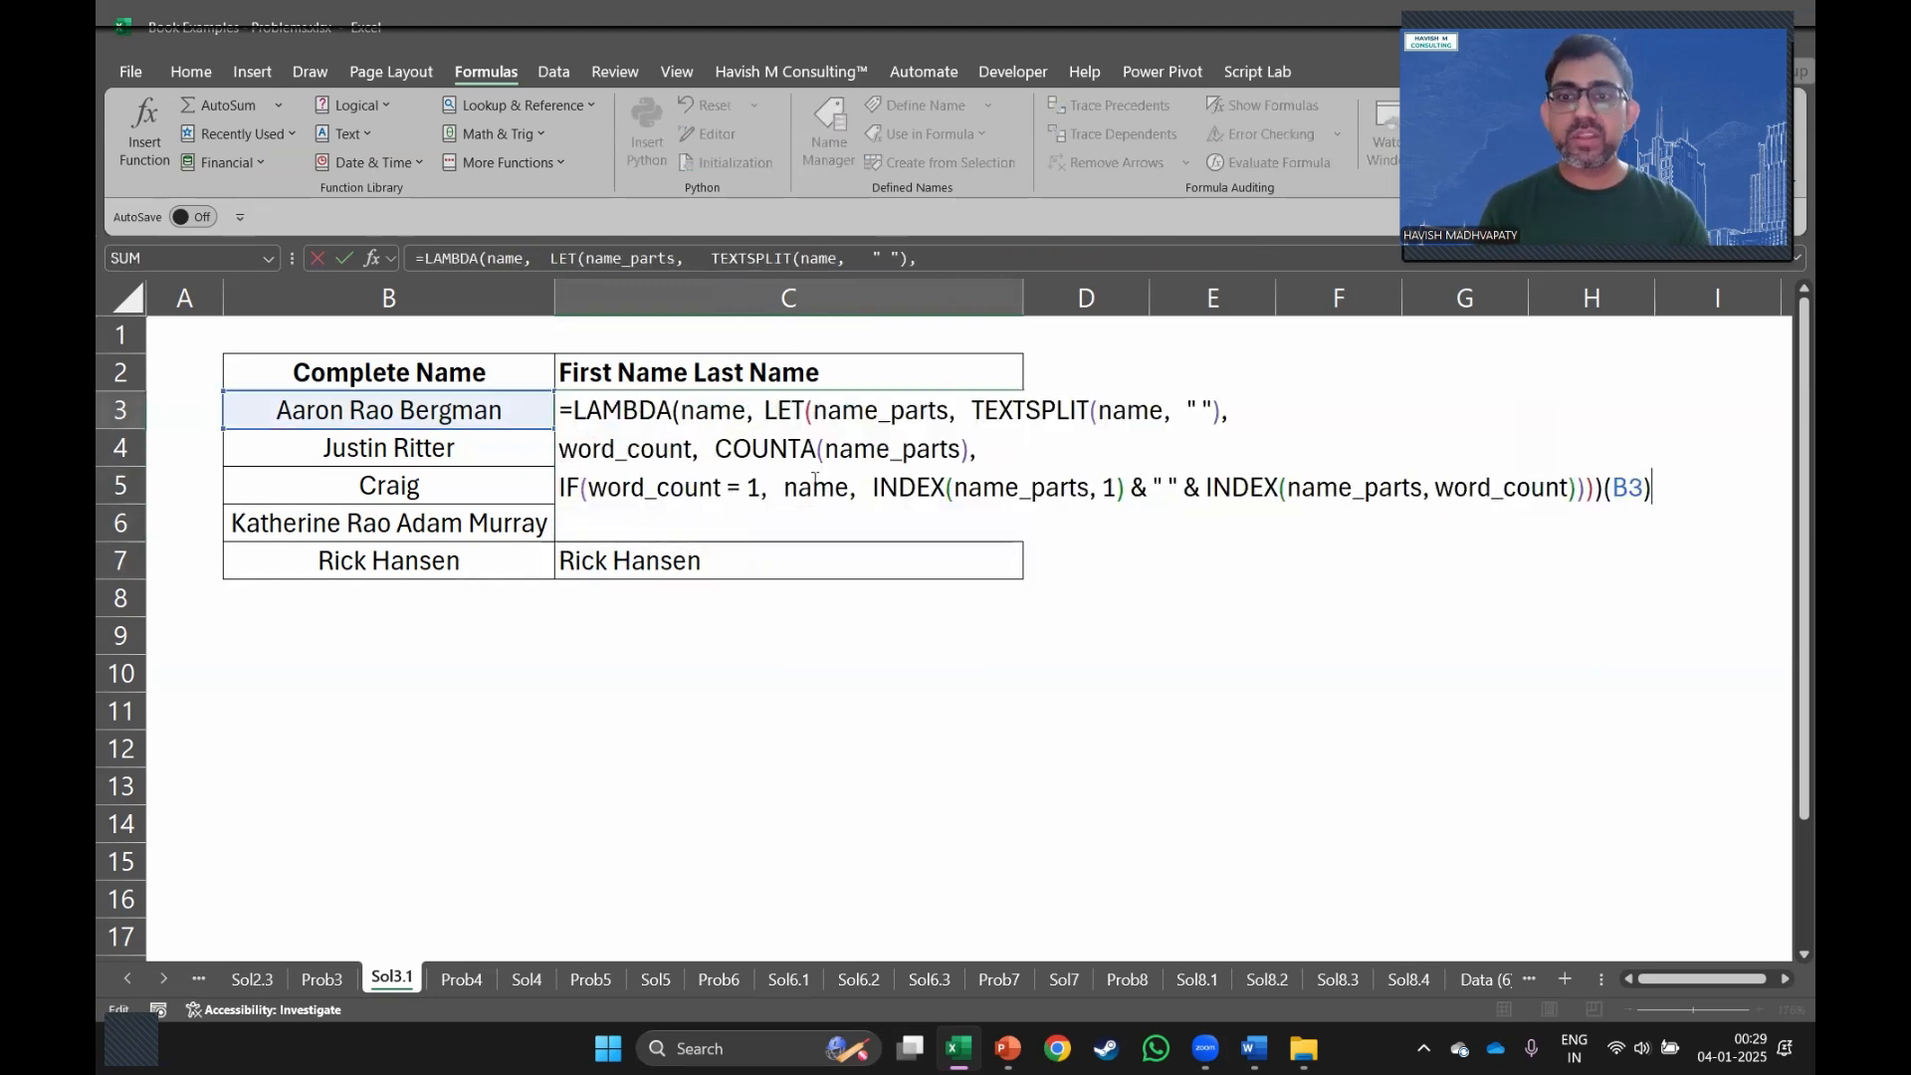
{"action": "key", "text": "shift+Left"}
{"action": "key", "text": "shift+Left"}
{"action": "key", "text": "shift+Left"}
{"action": "key", "text": "shift+Left"}
{"action": "key", "text": "Delete"}
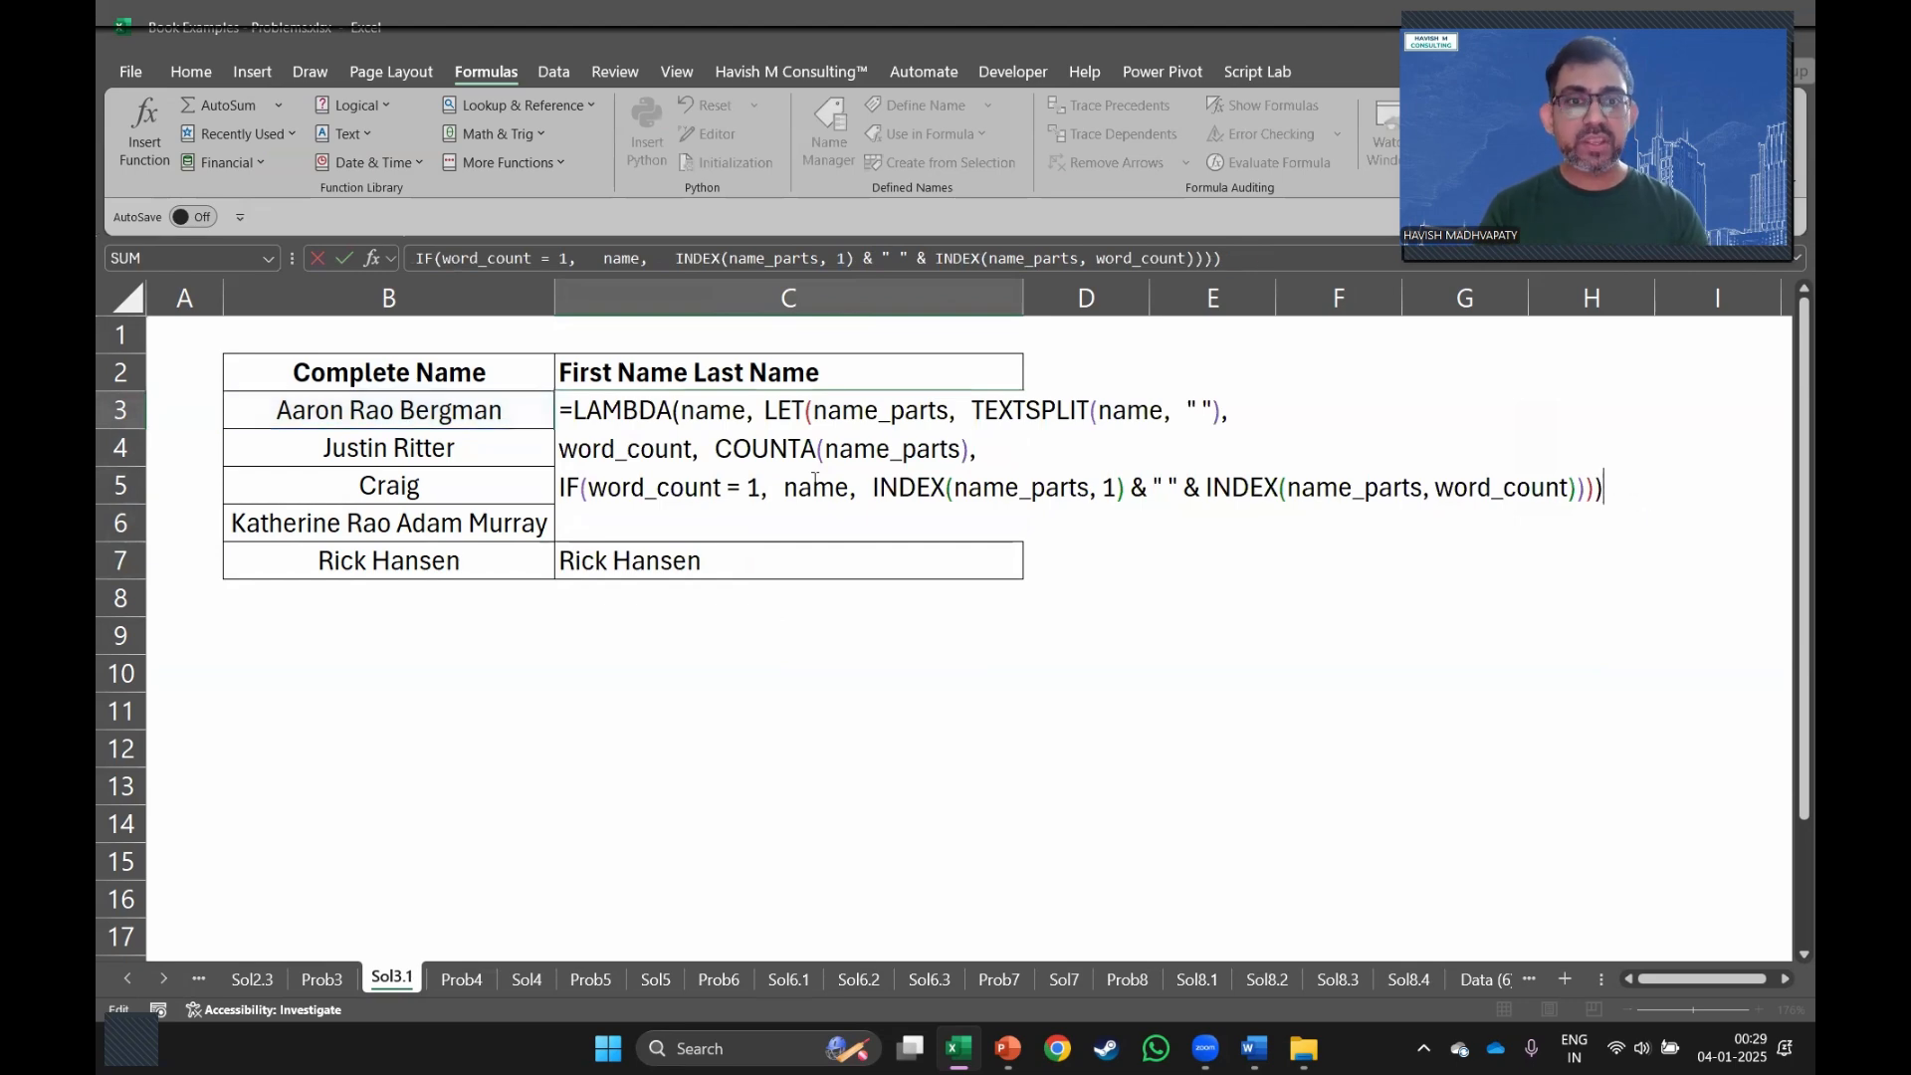
{"action": "key", "text": "ctrl+a"}
{"action": "key", "text": "Return"}
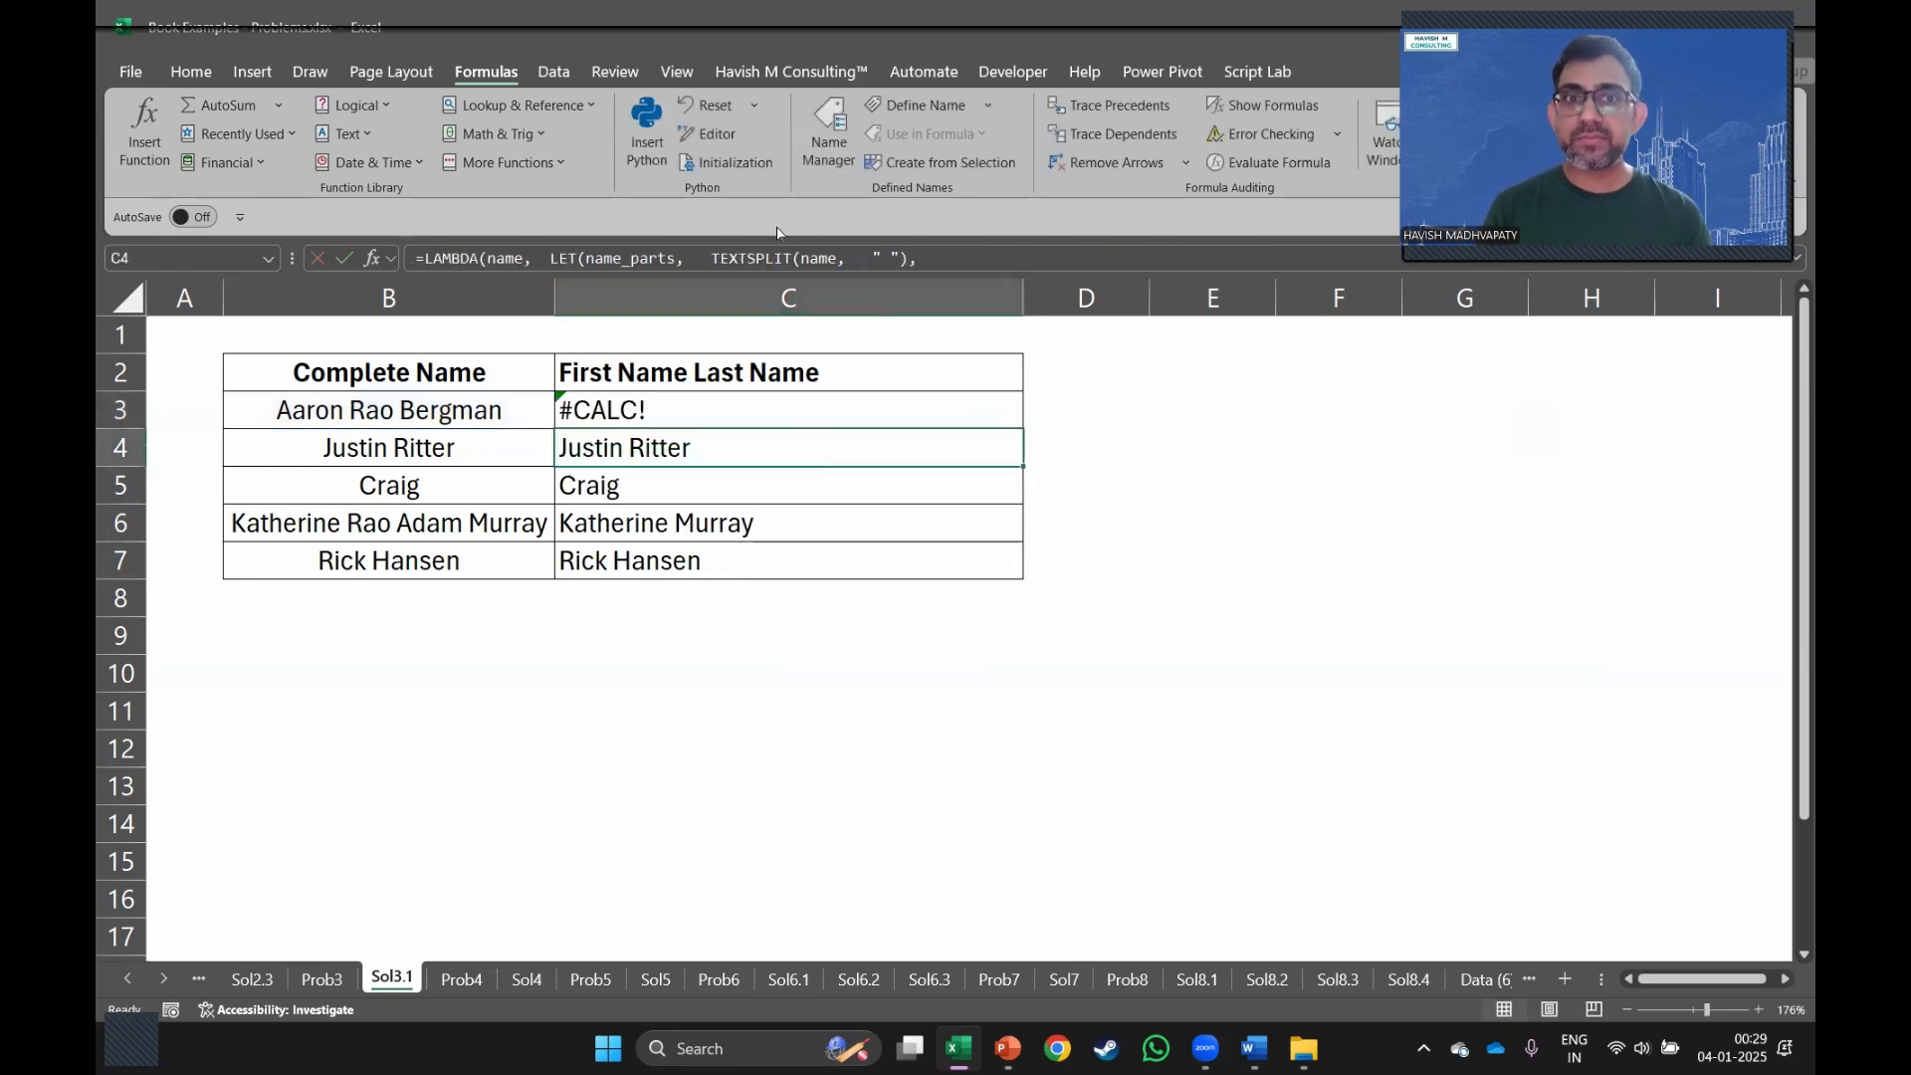
Start a new workbook-scoped defined name, enlarge its dialog, and call it Combine_First_Last_Name.
{"action": "left_click", "coordinate": [811, 157]}
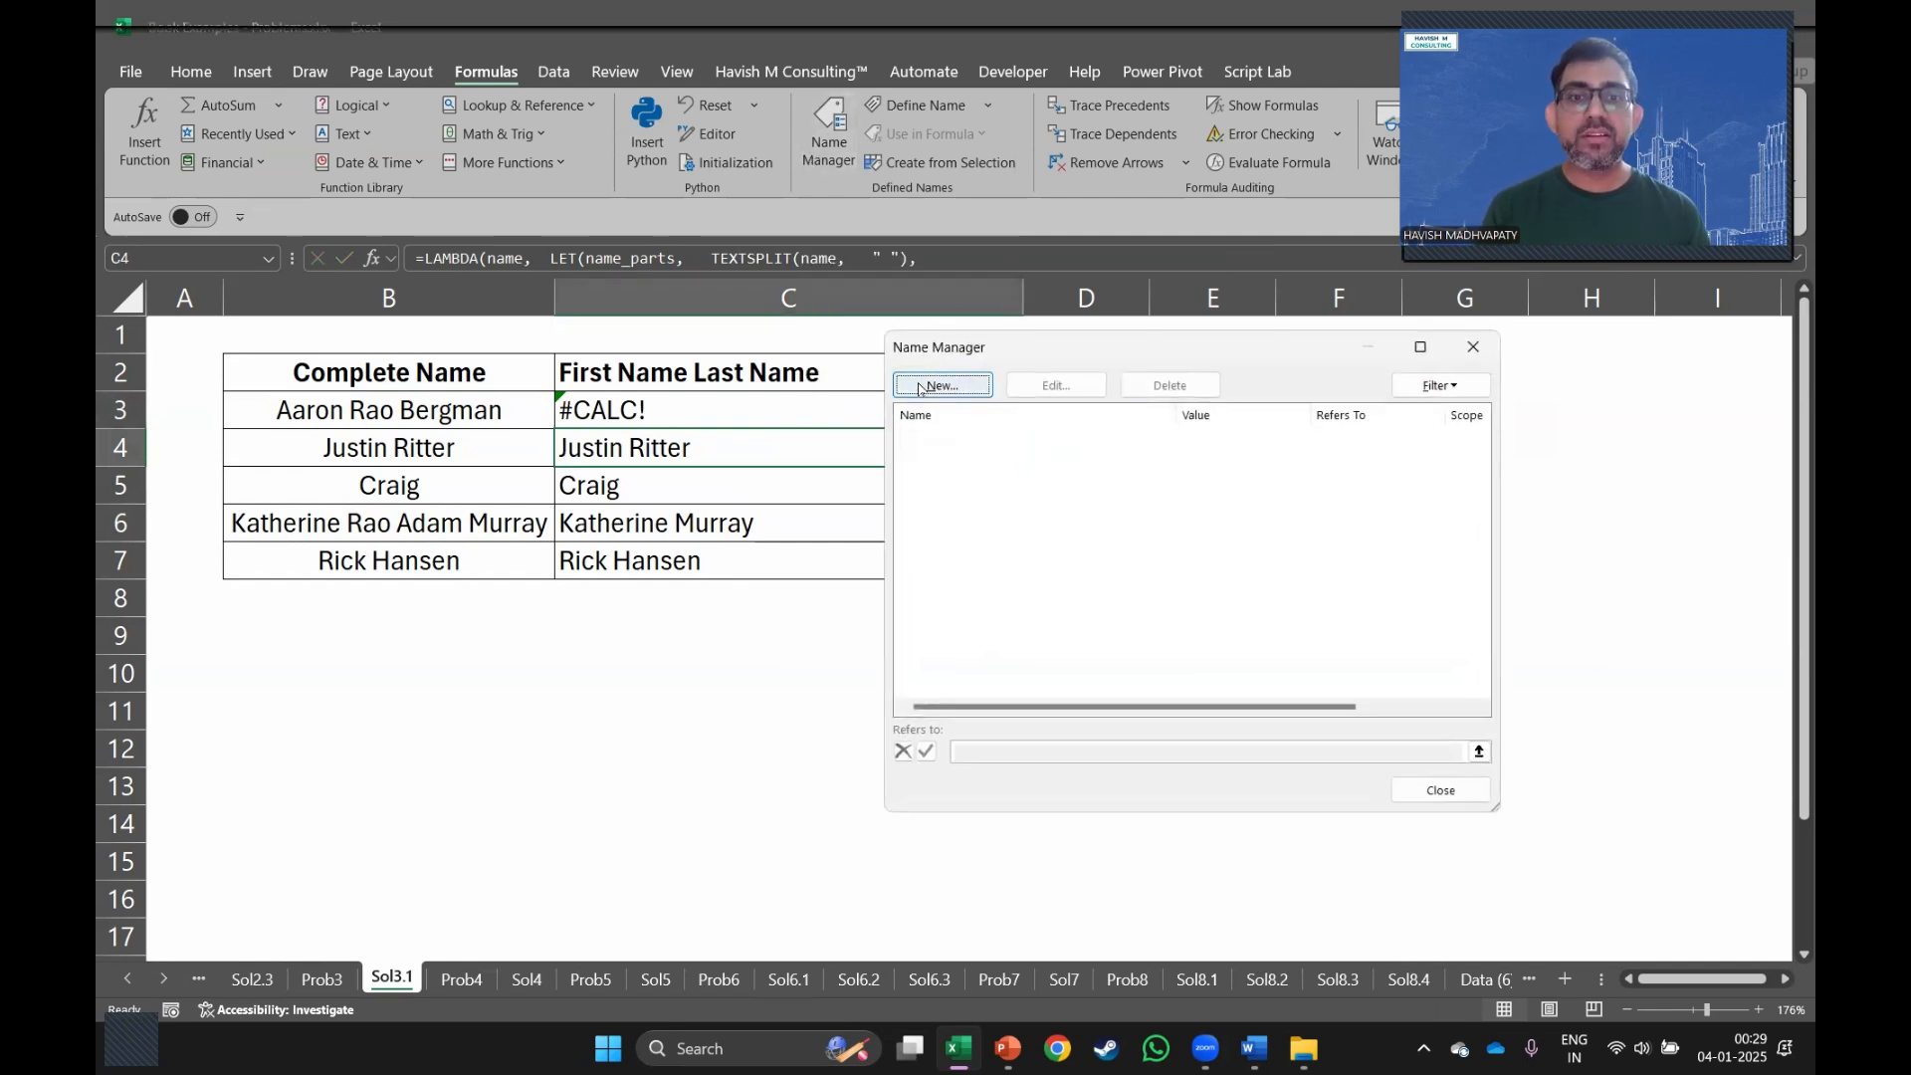
{"action": "left_click", "coordinate": [919, 387]}
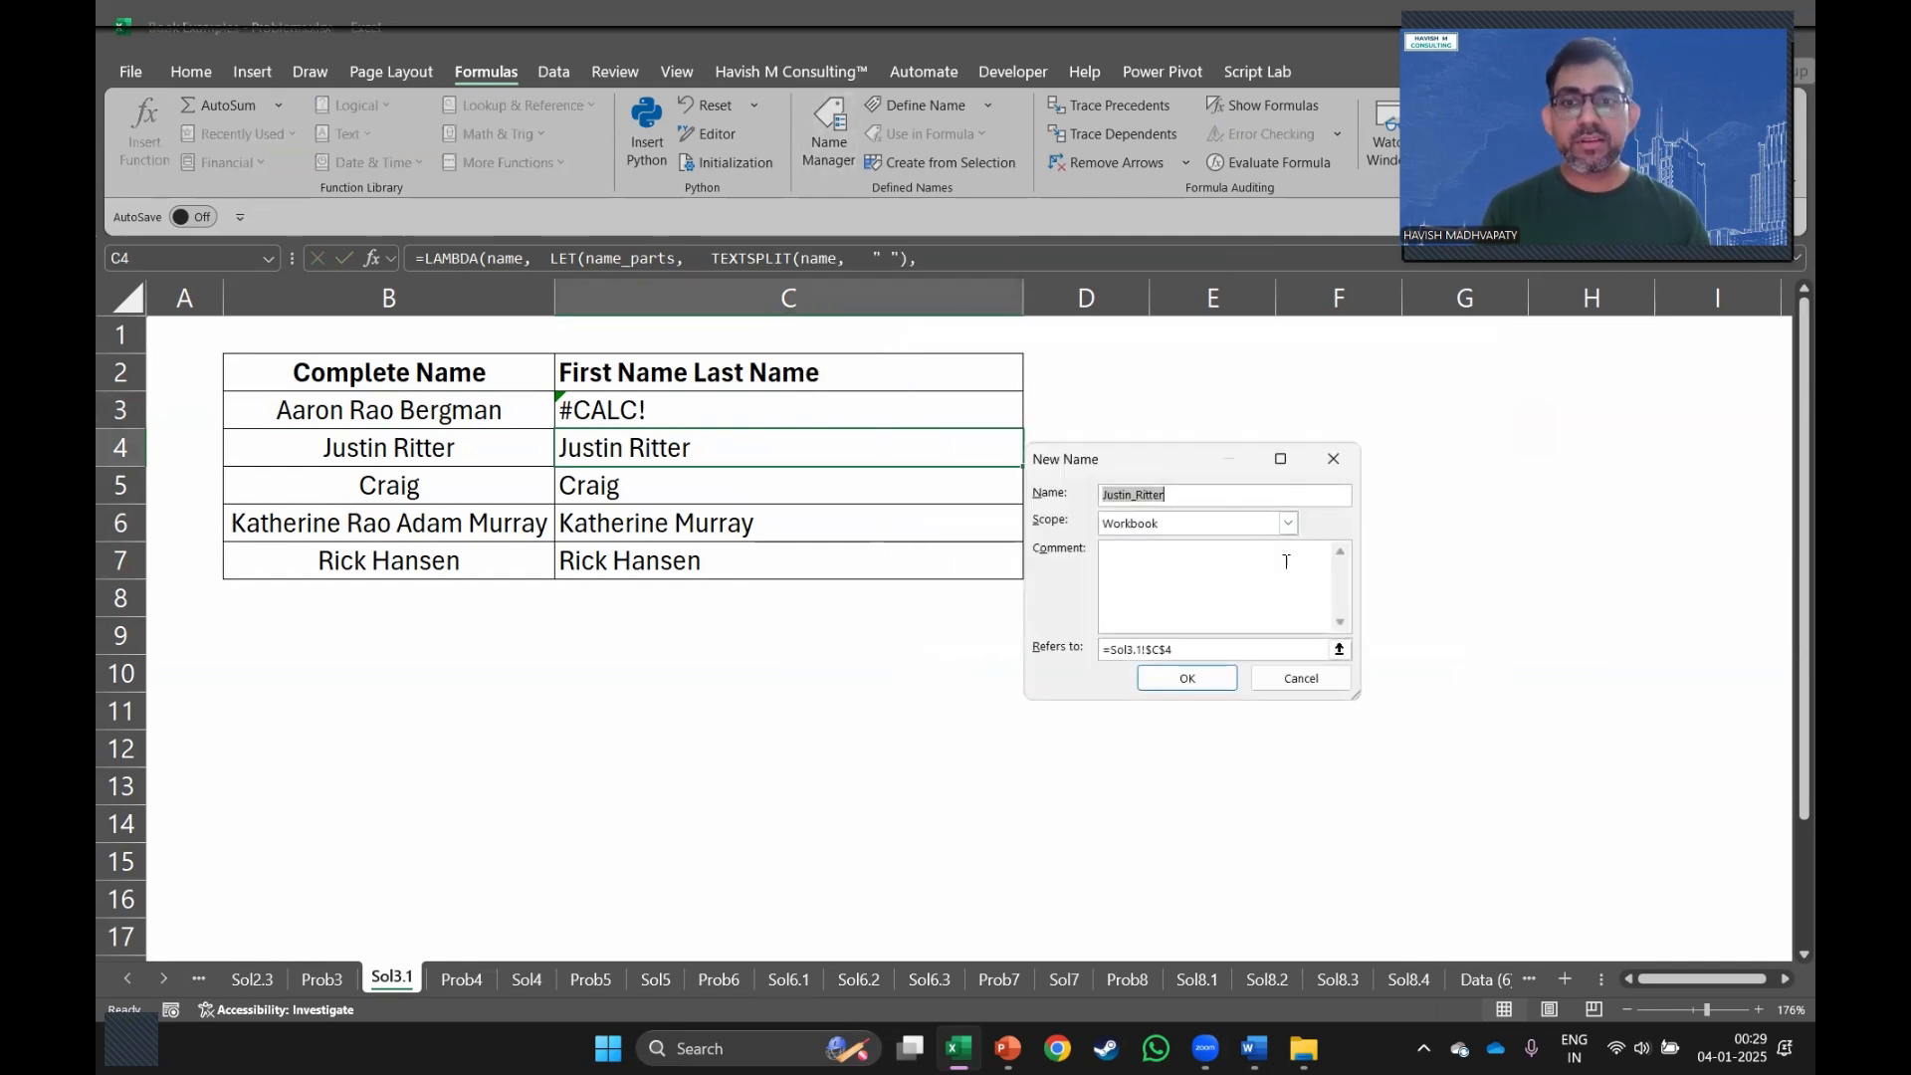
{"action": "left_click_drag", "start_coordinate": [1079, 452], "coordinate": [552, 190]}
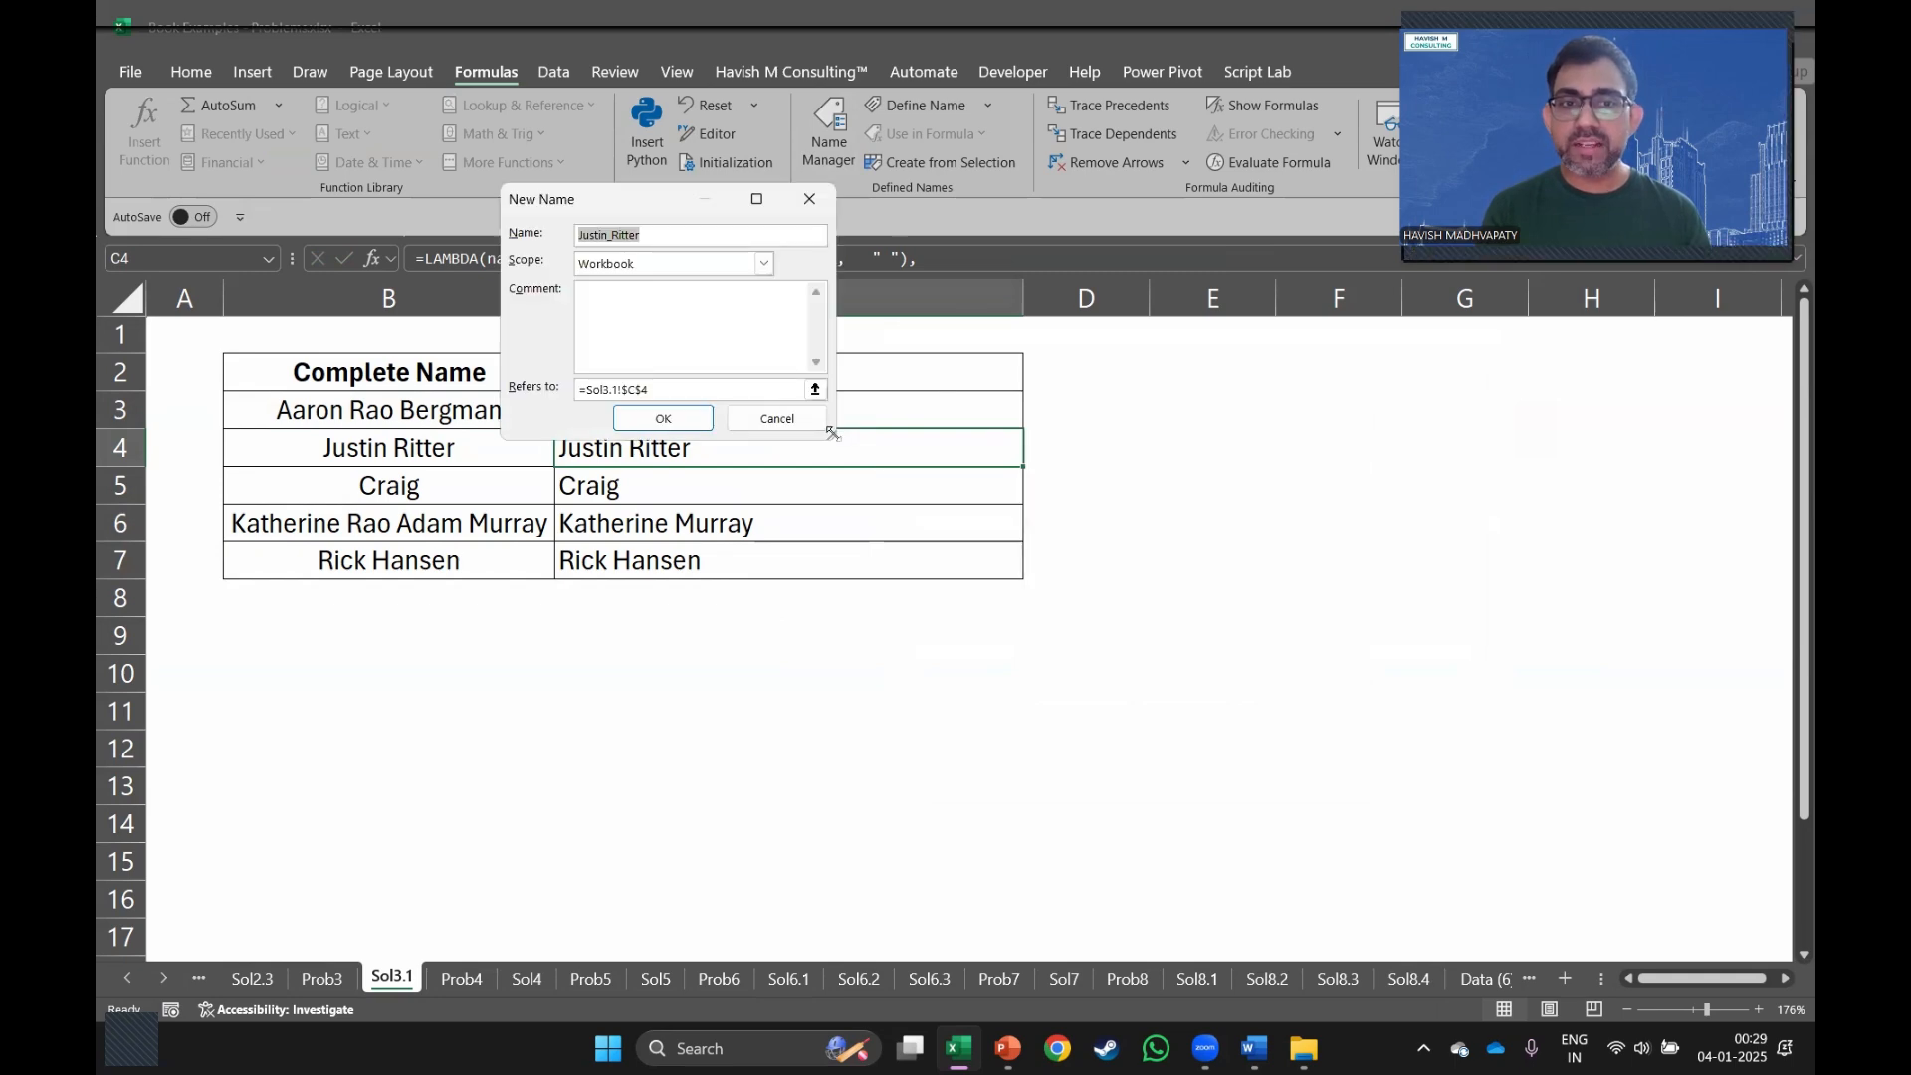
{"action": "left_click_drag", "start_coordinate": [839, 442], "coordinate": [1381, 761]}
{"action": "type", "text": "Come"}
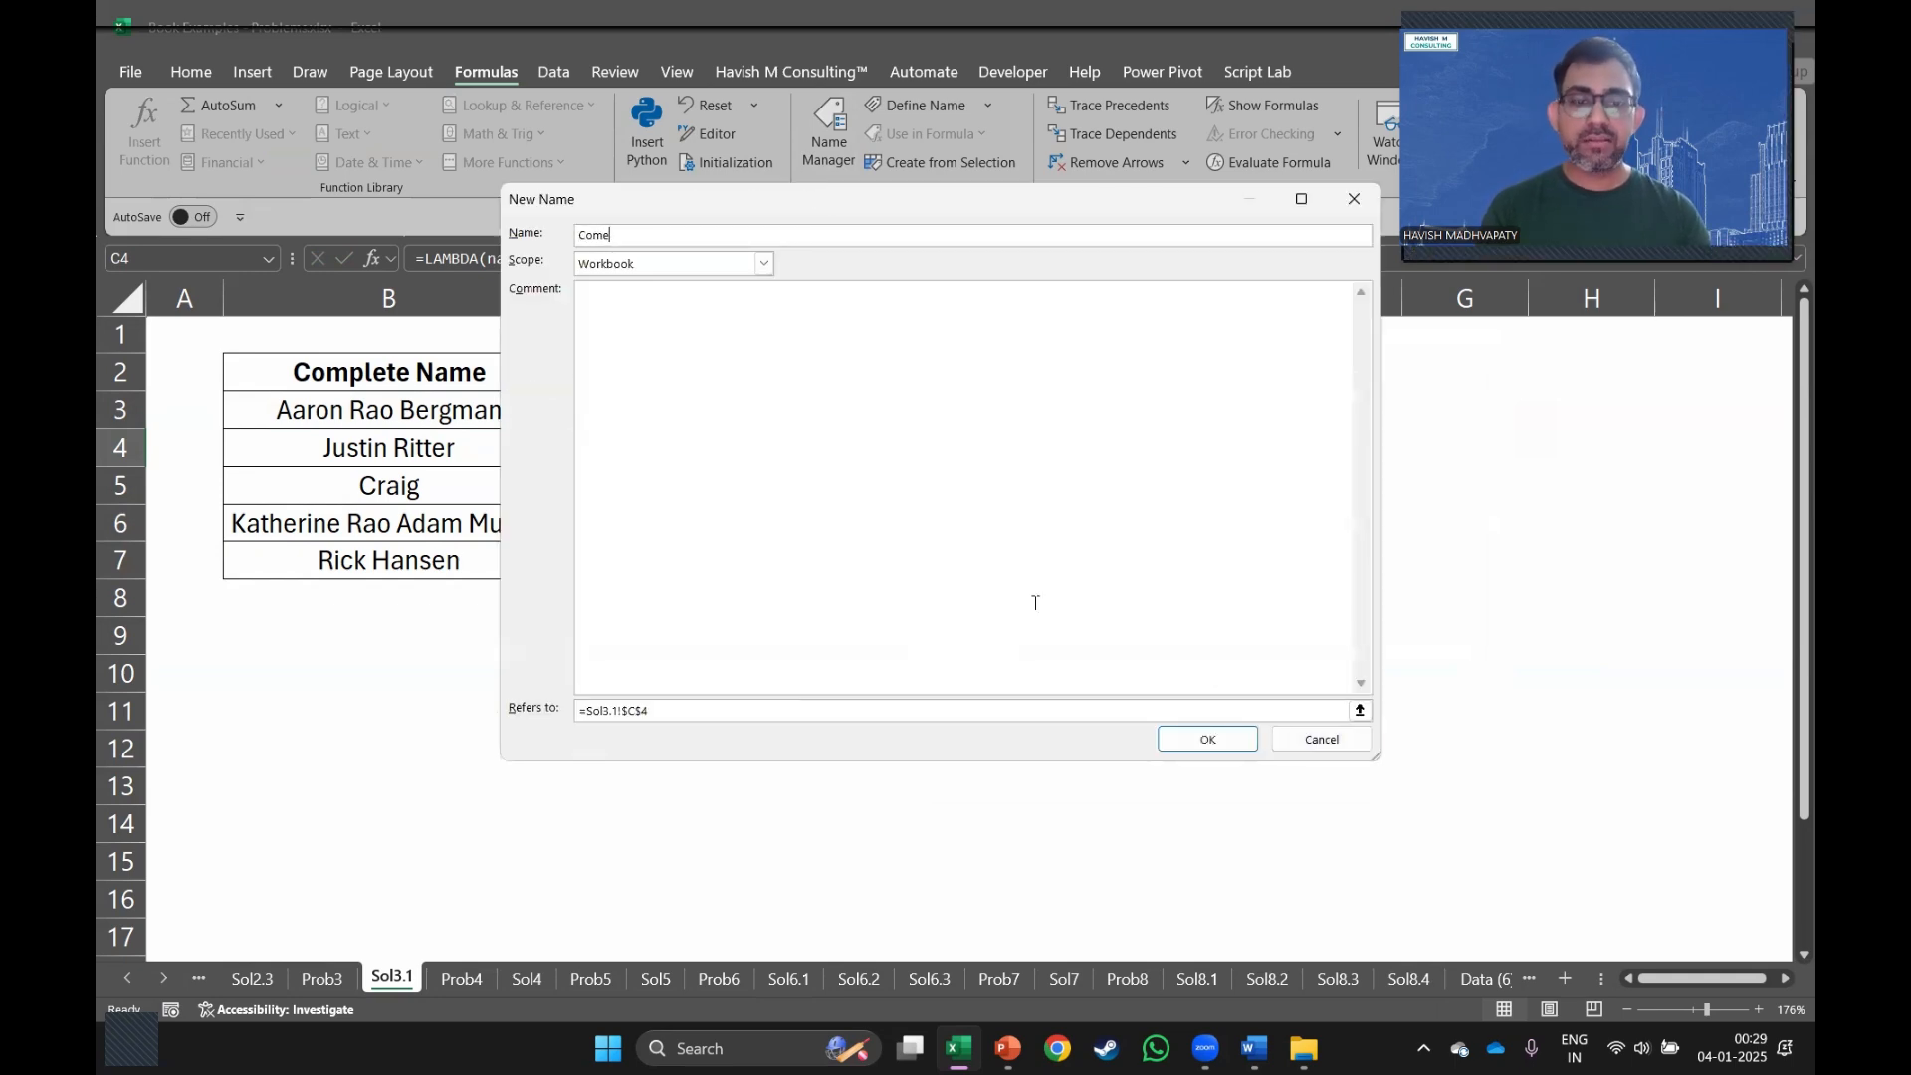
{"action": "key", "text": "BackSpace"}
{"action": "type", "text": "bine_First"}
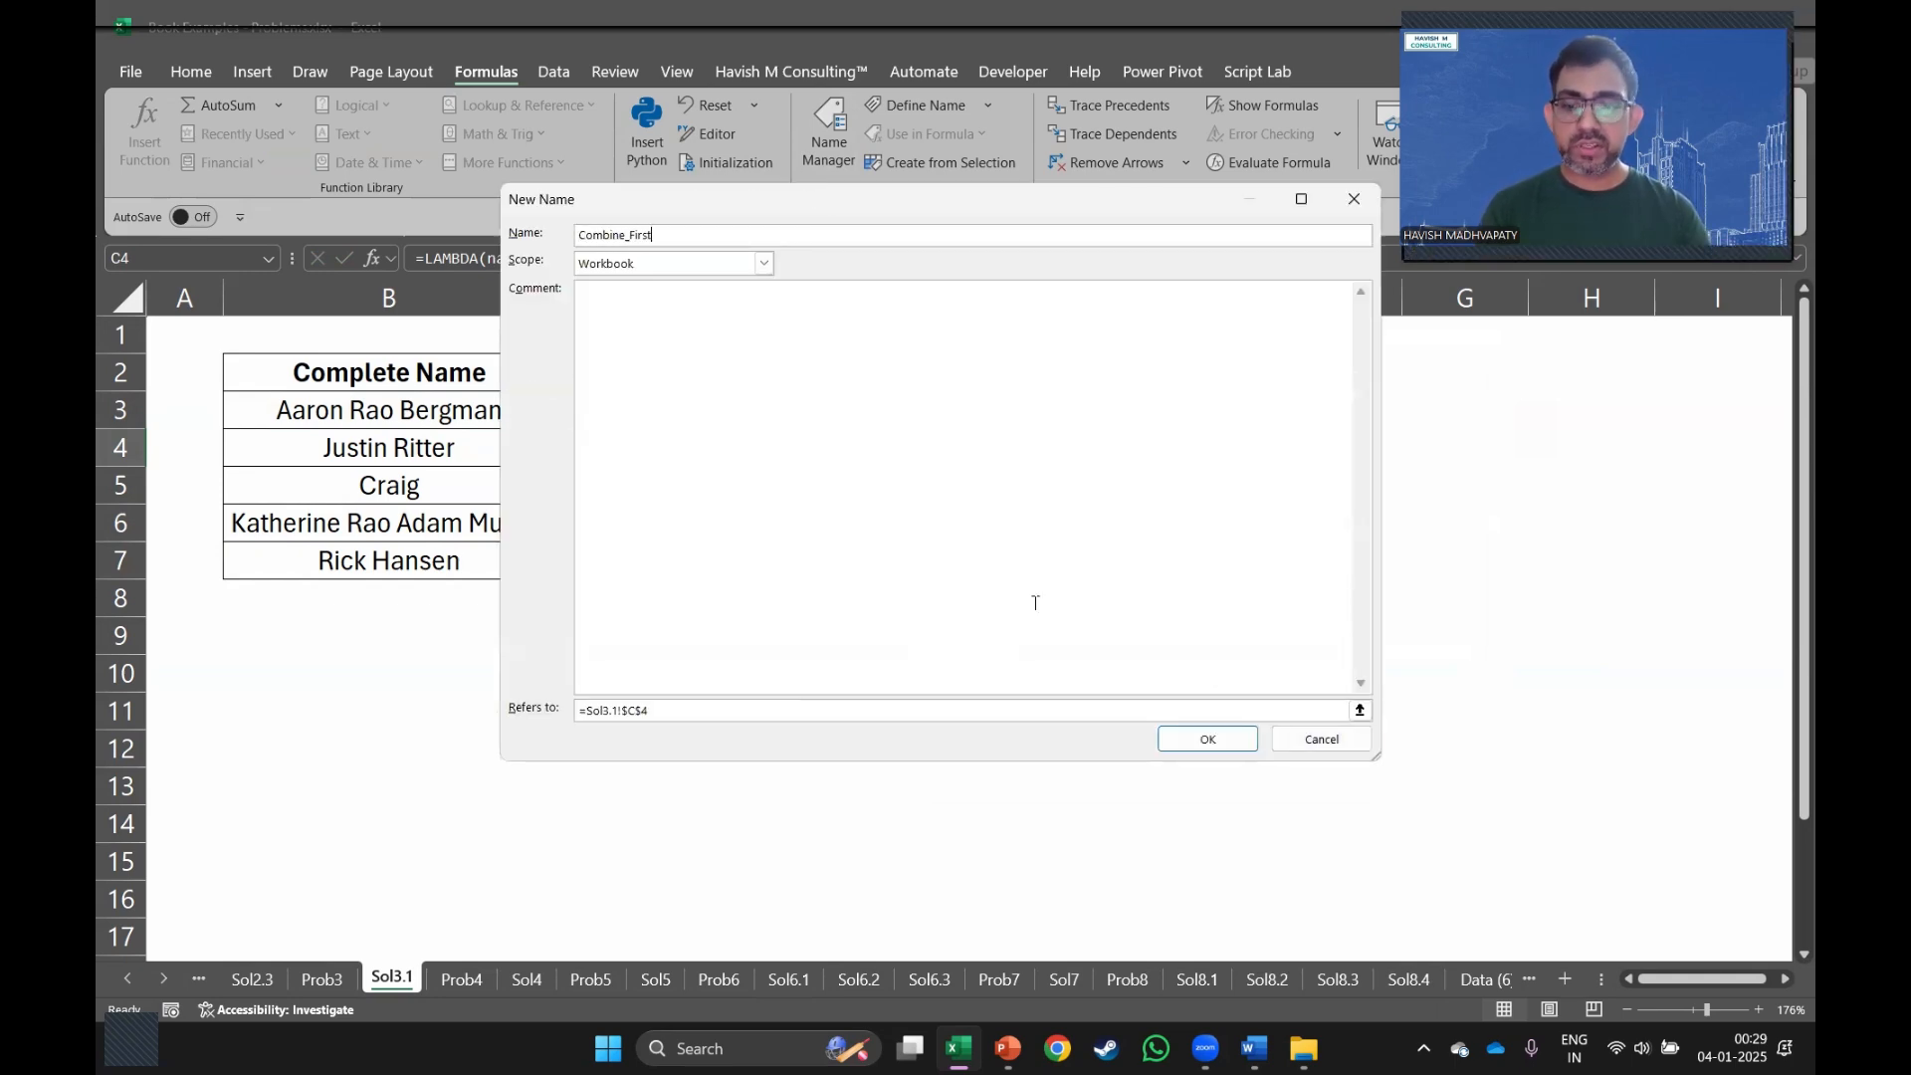
{"action": "type", "text": "_Laat"}
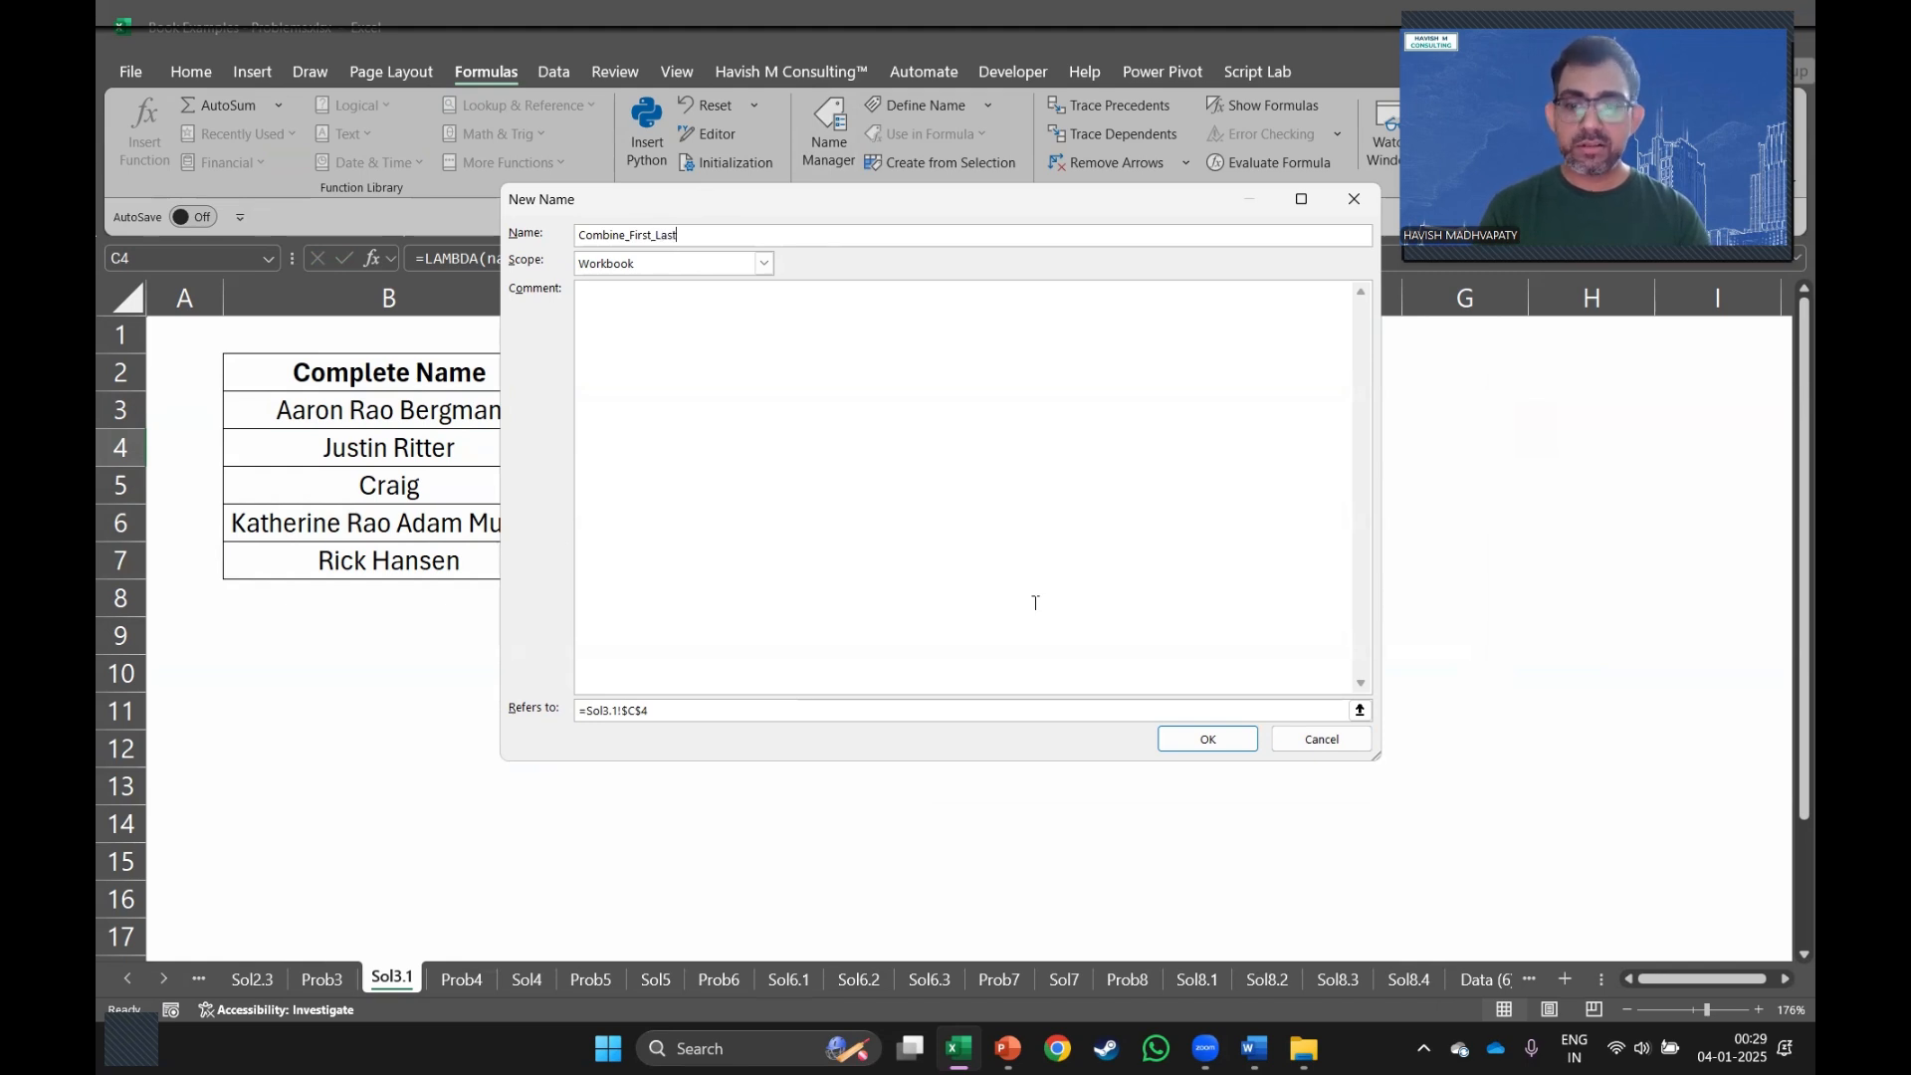
{"action": "type", "text": "_Name"}
Paste the copied LAMBDA formula as what the new name refers to, then save the name and close the Name Manager.
{"action": "key", "text": "Tab"}
{"action": "key", "text": "Tab"}
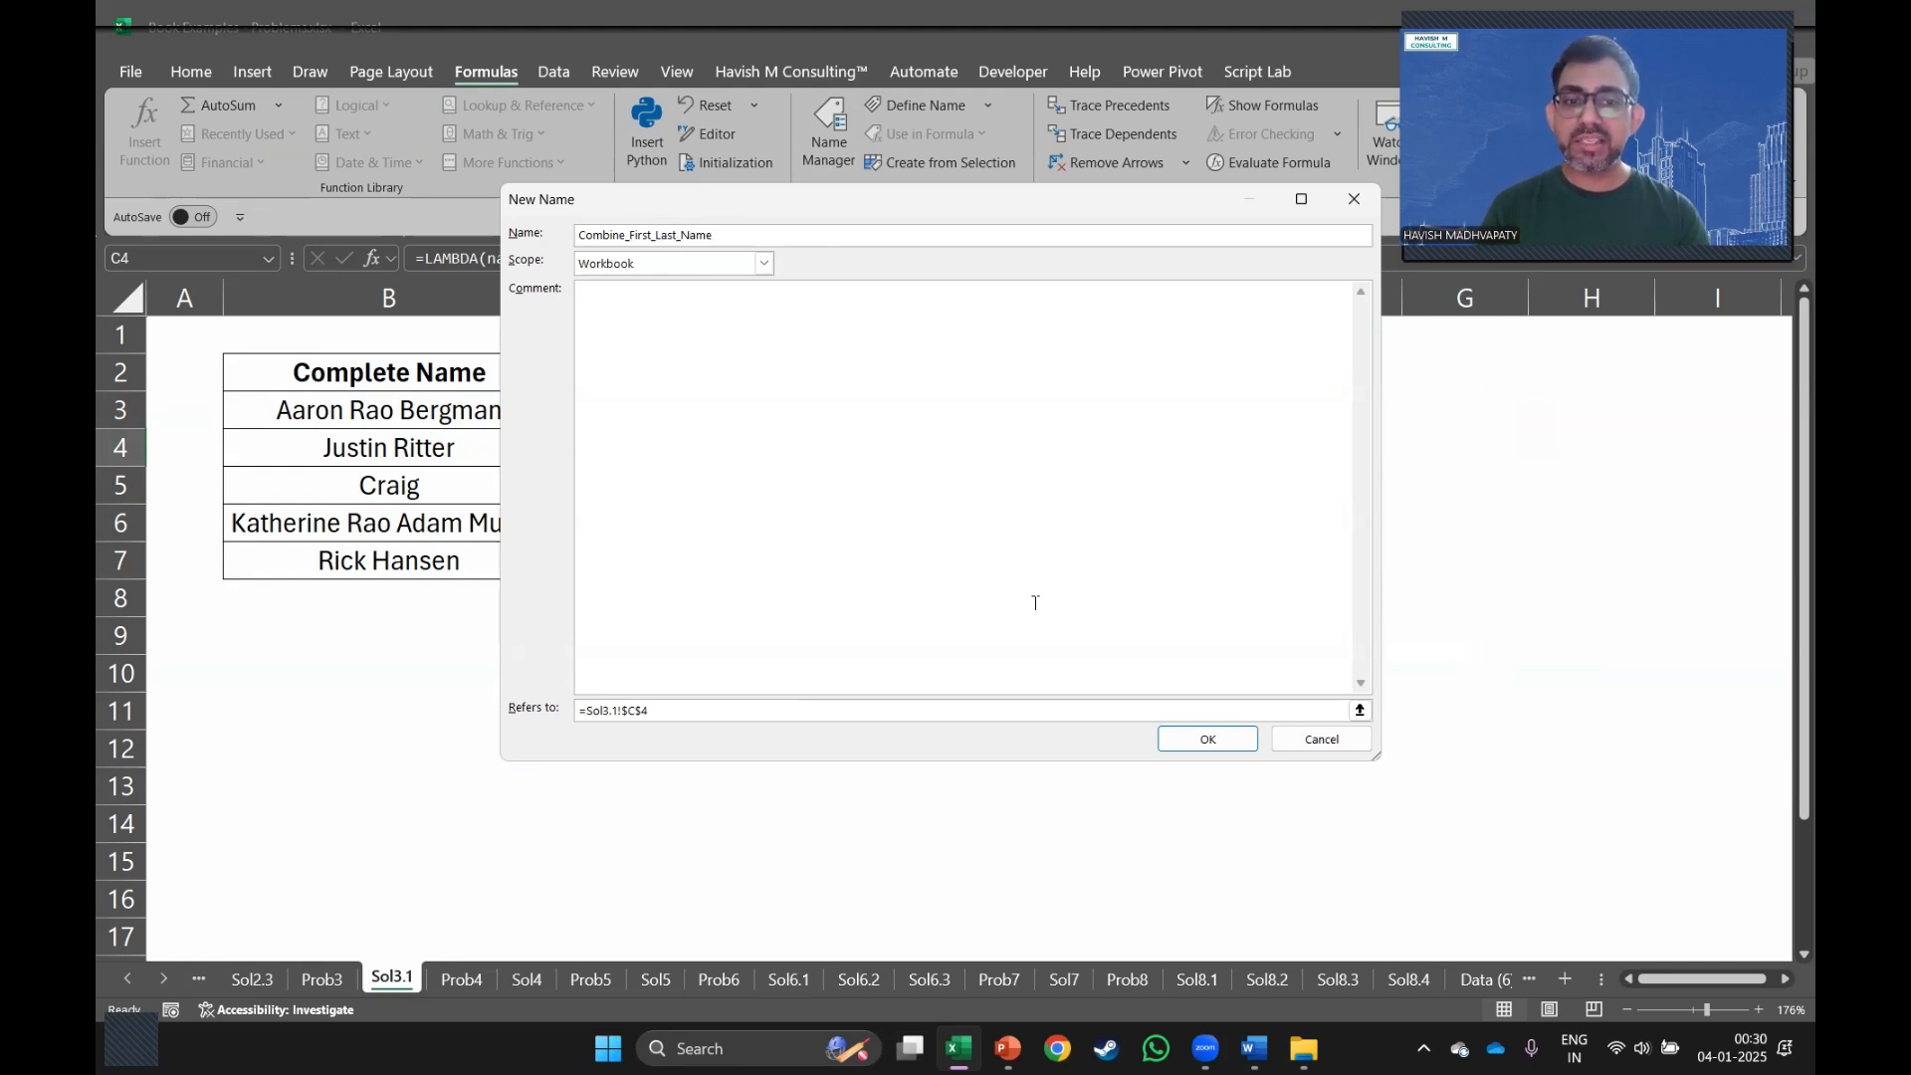
{"action": "key", "text": "Tab"}
{"action": "key", "text": "ctrl+v"}
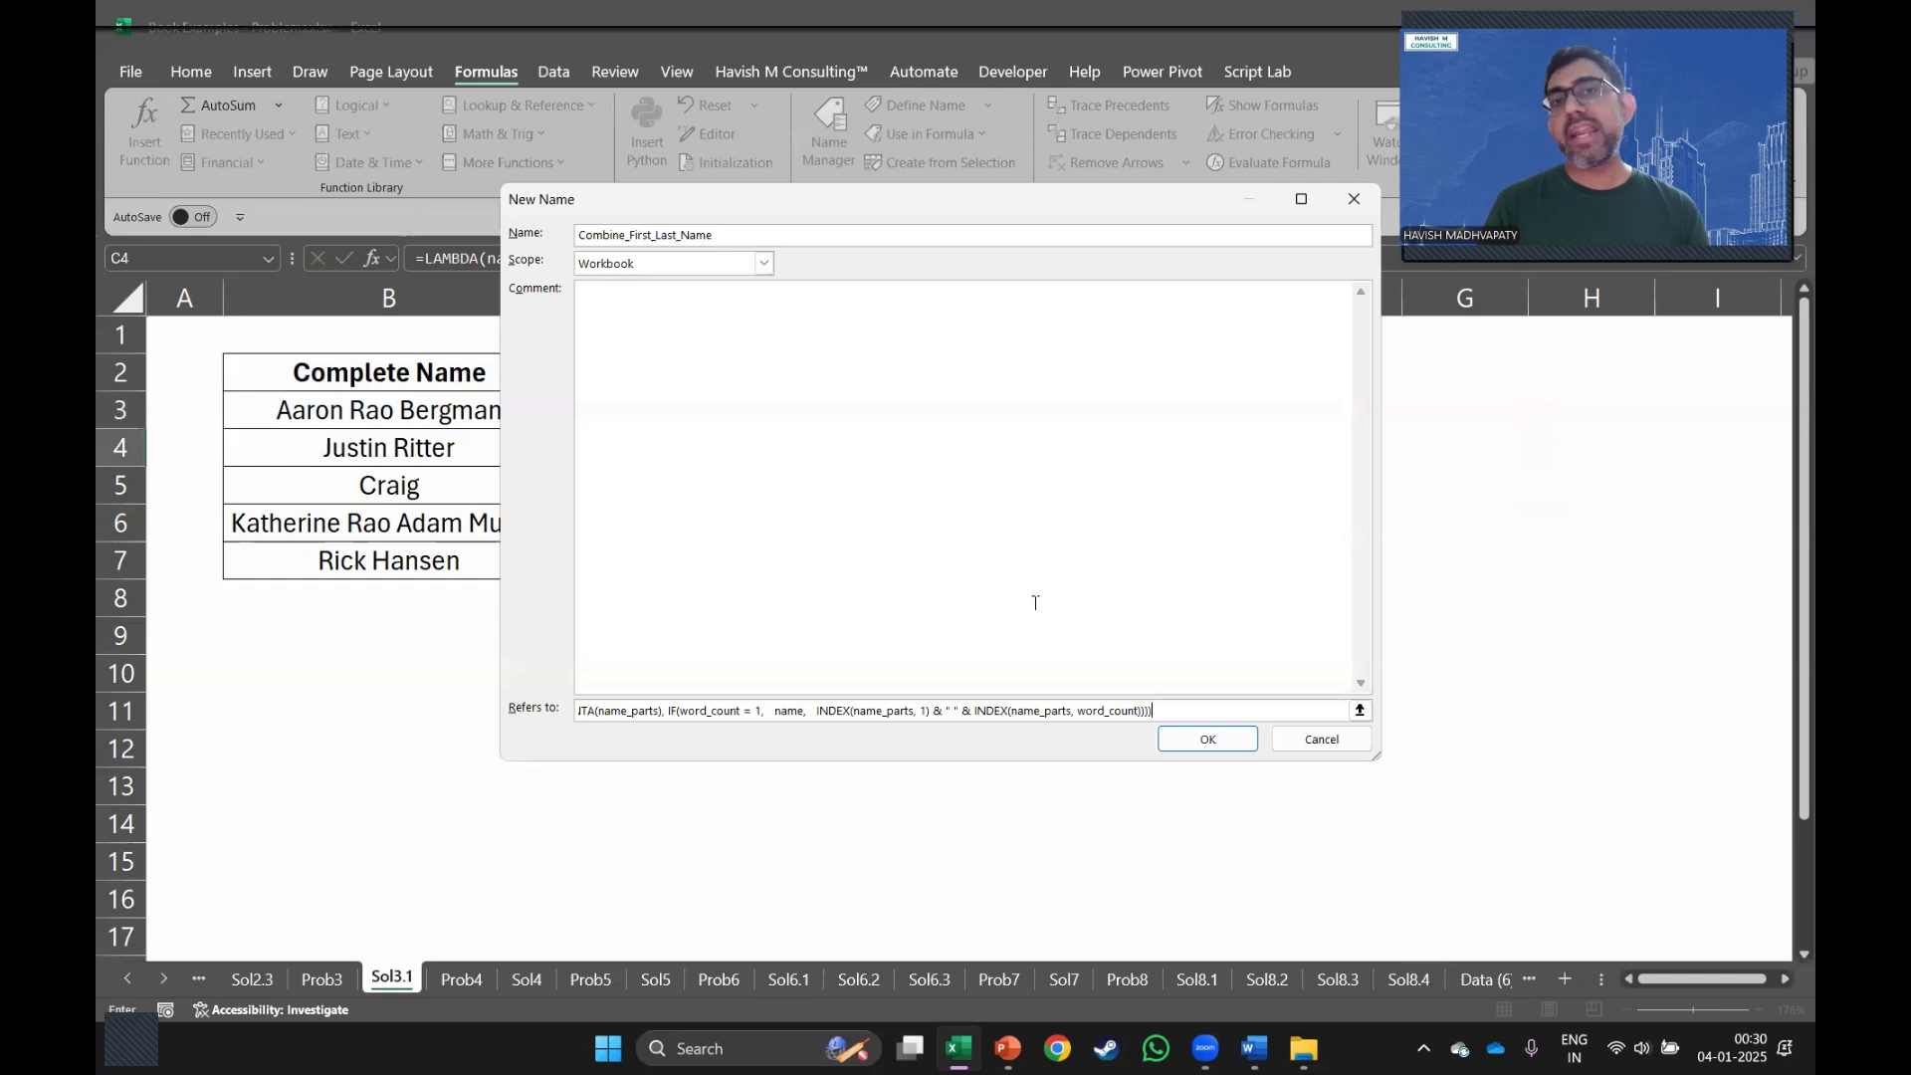
{"action": "left_click", "coordinate": [914, 477]}
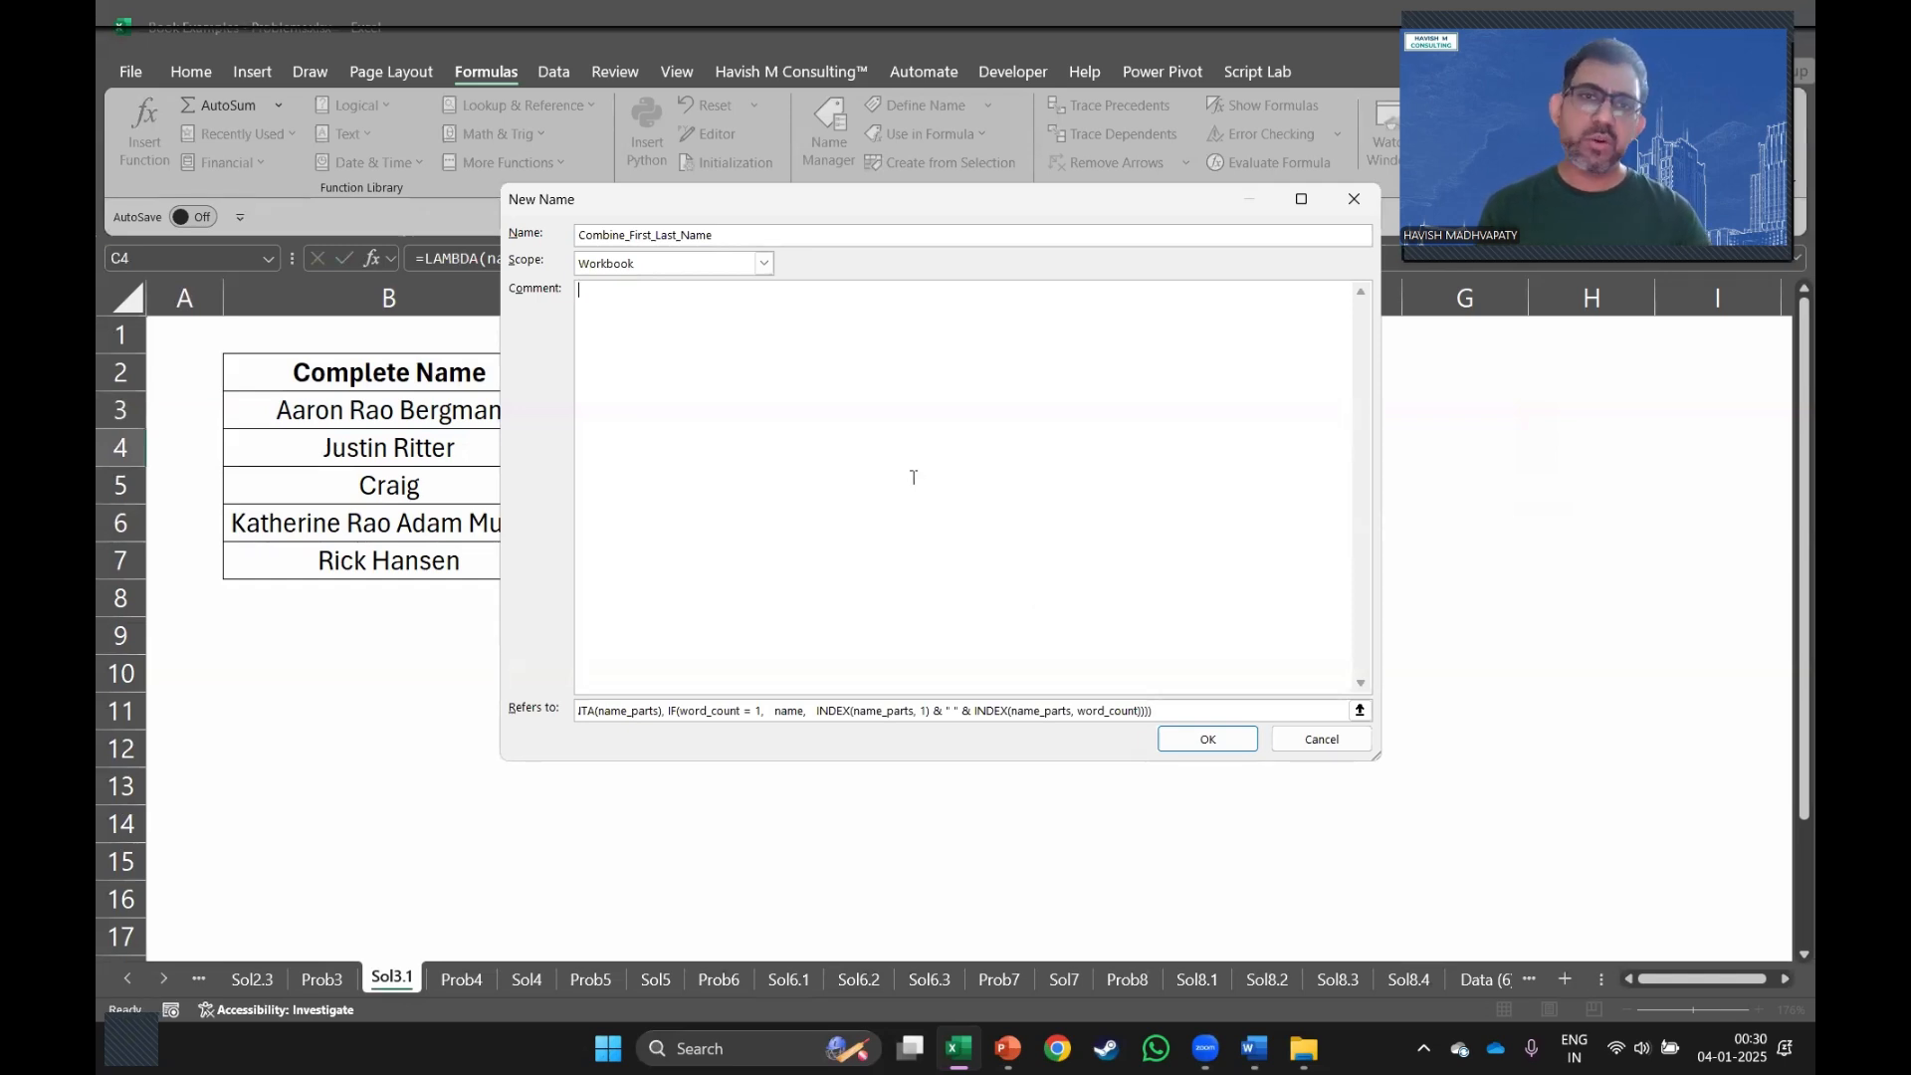
{"action": "left_click", "coordinate": [1237, 747]}
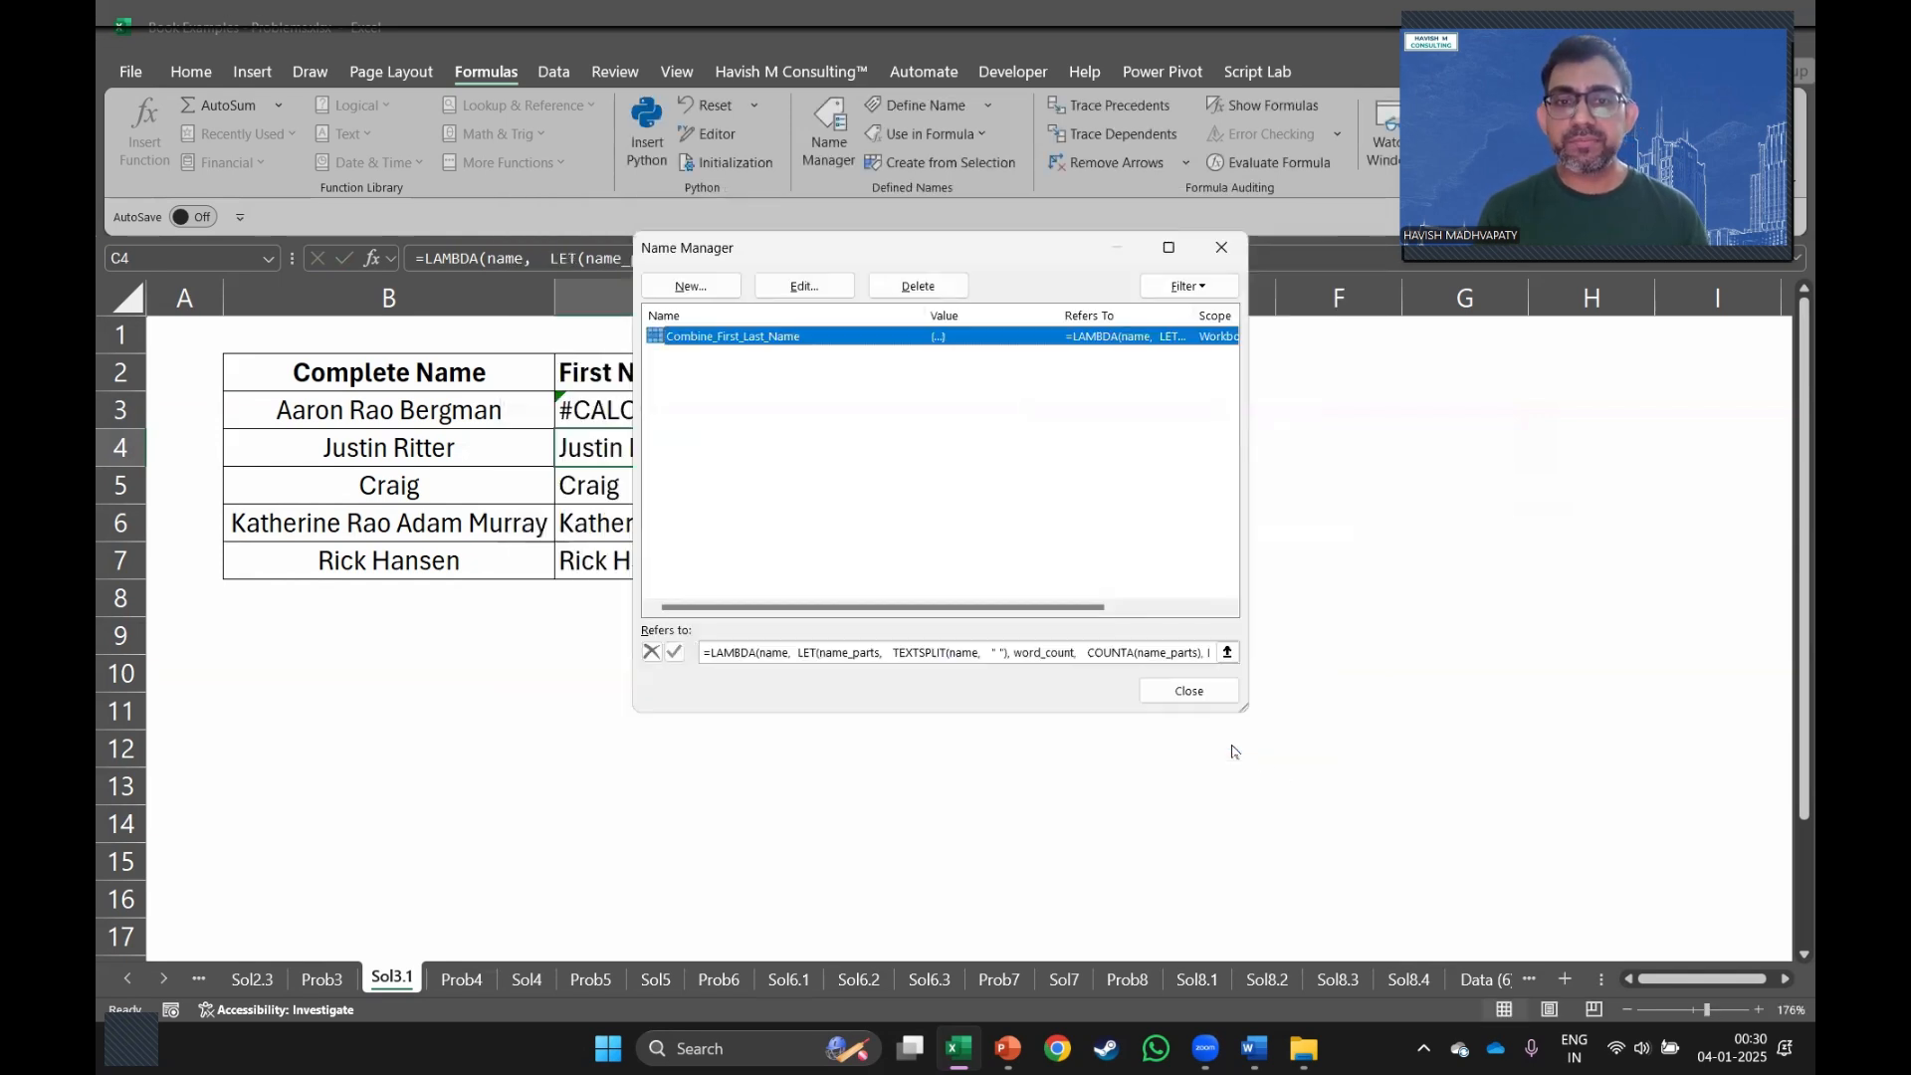
{"action": "left_click", "coordinate": [1177, 700]}
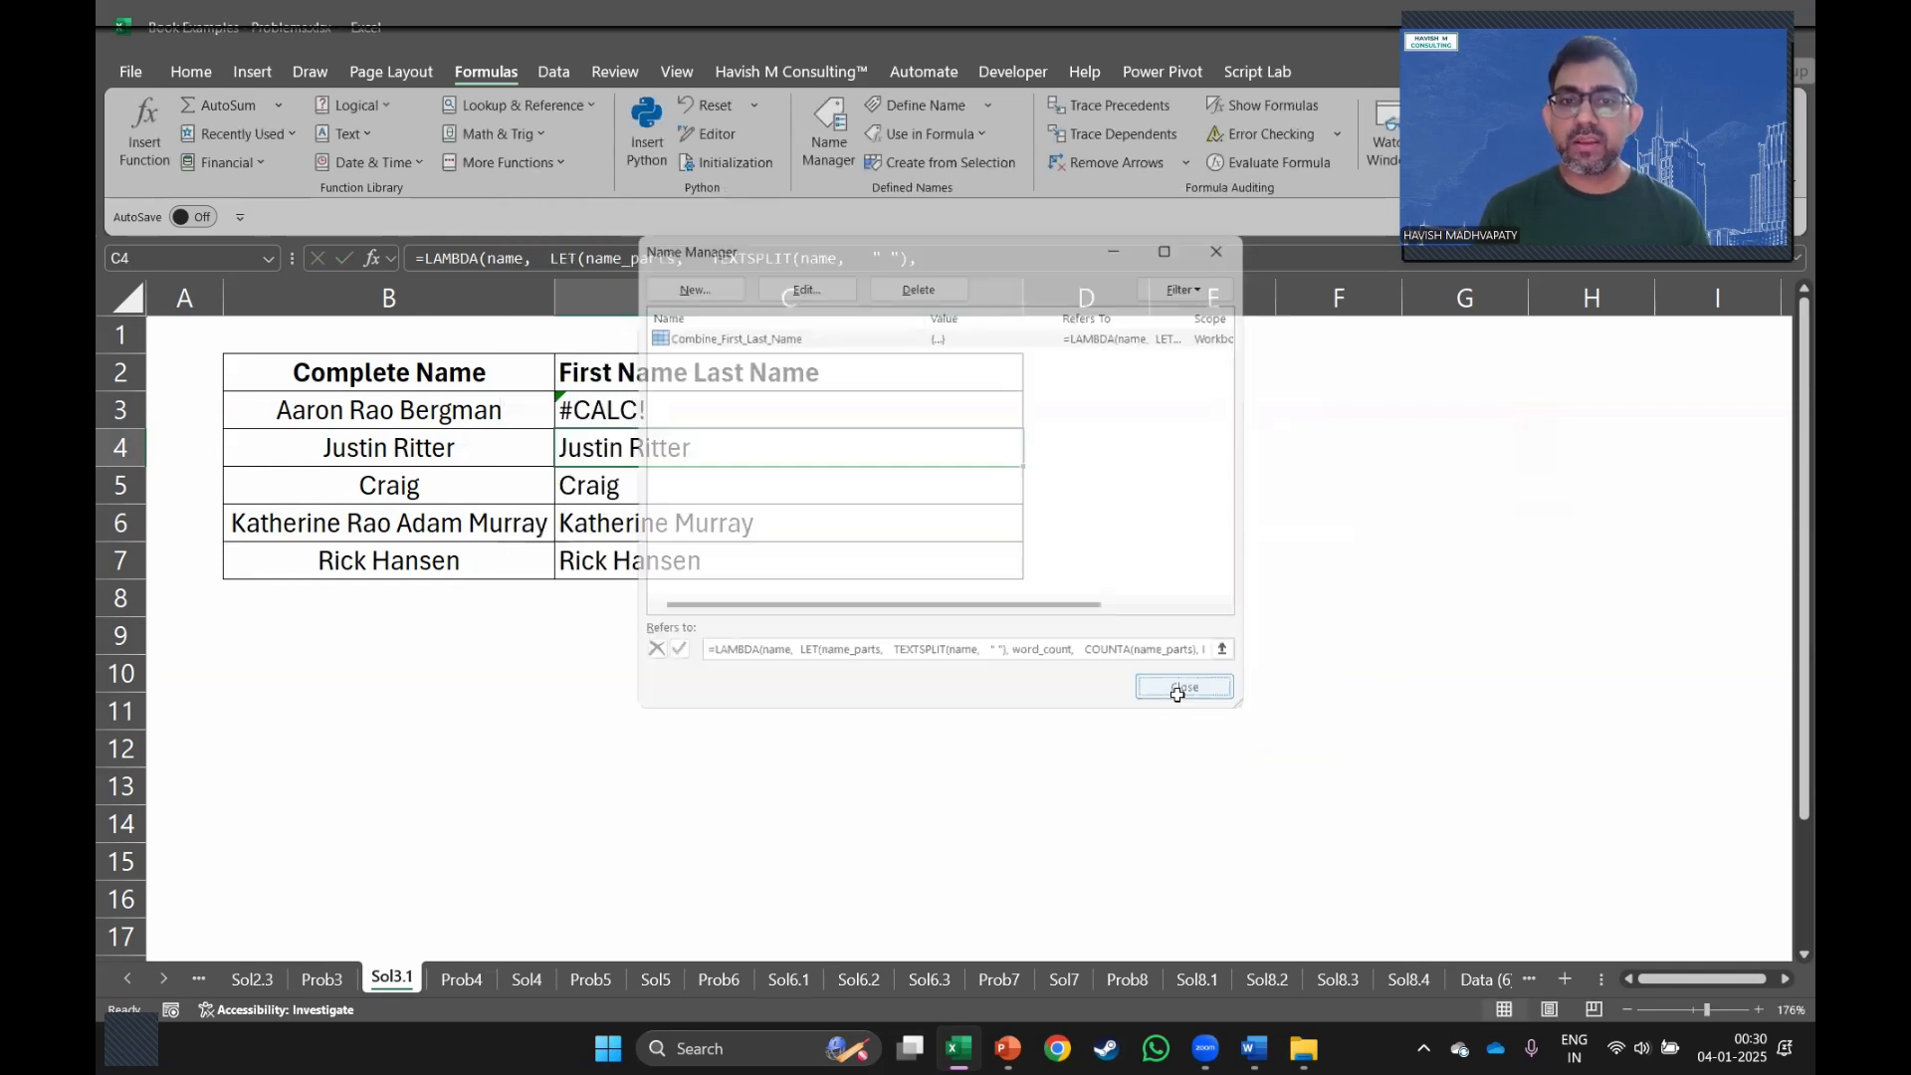
Clear the existing formulas from C3:C7 in the First Name Last Name column.
{"action": "left_click", "coordinate": [909, 426]}
{"action": "key", "text": "ctrl+shift+Down"}
{"action": "key", "text": "Delete"}
Enter =Combine_First_Last_Name(B3) in C3 using the new named function.
{"action": "left_click", "coordinate": [916, 428]}
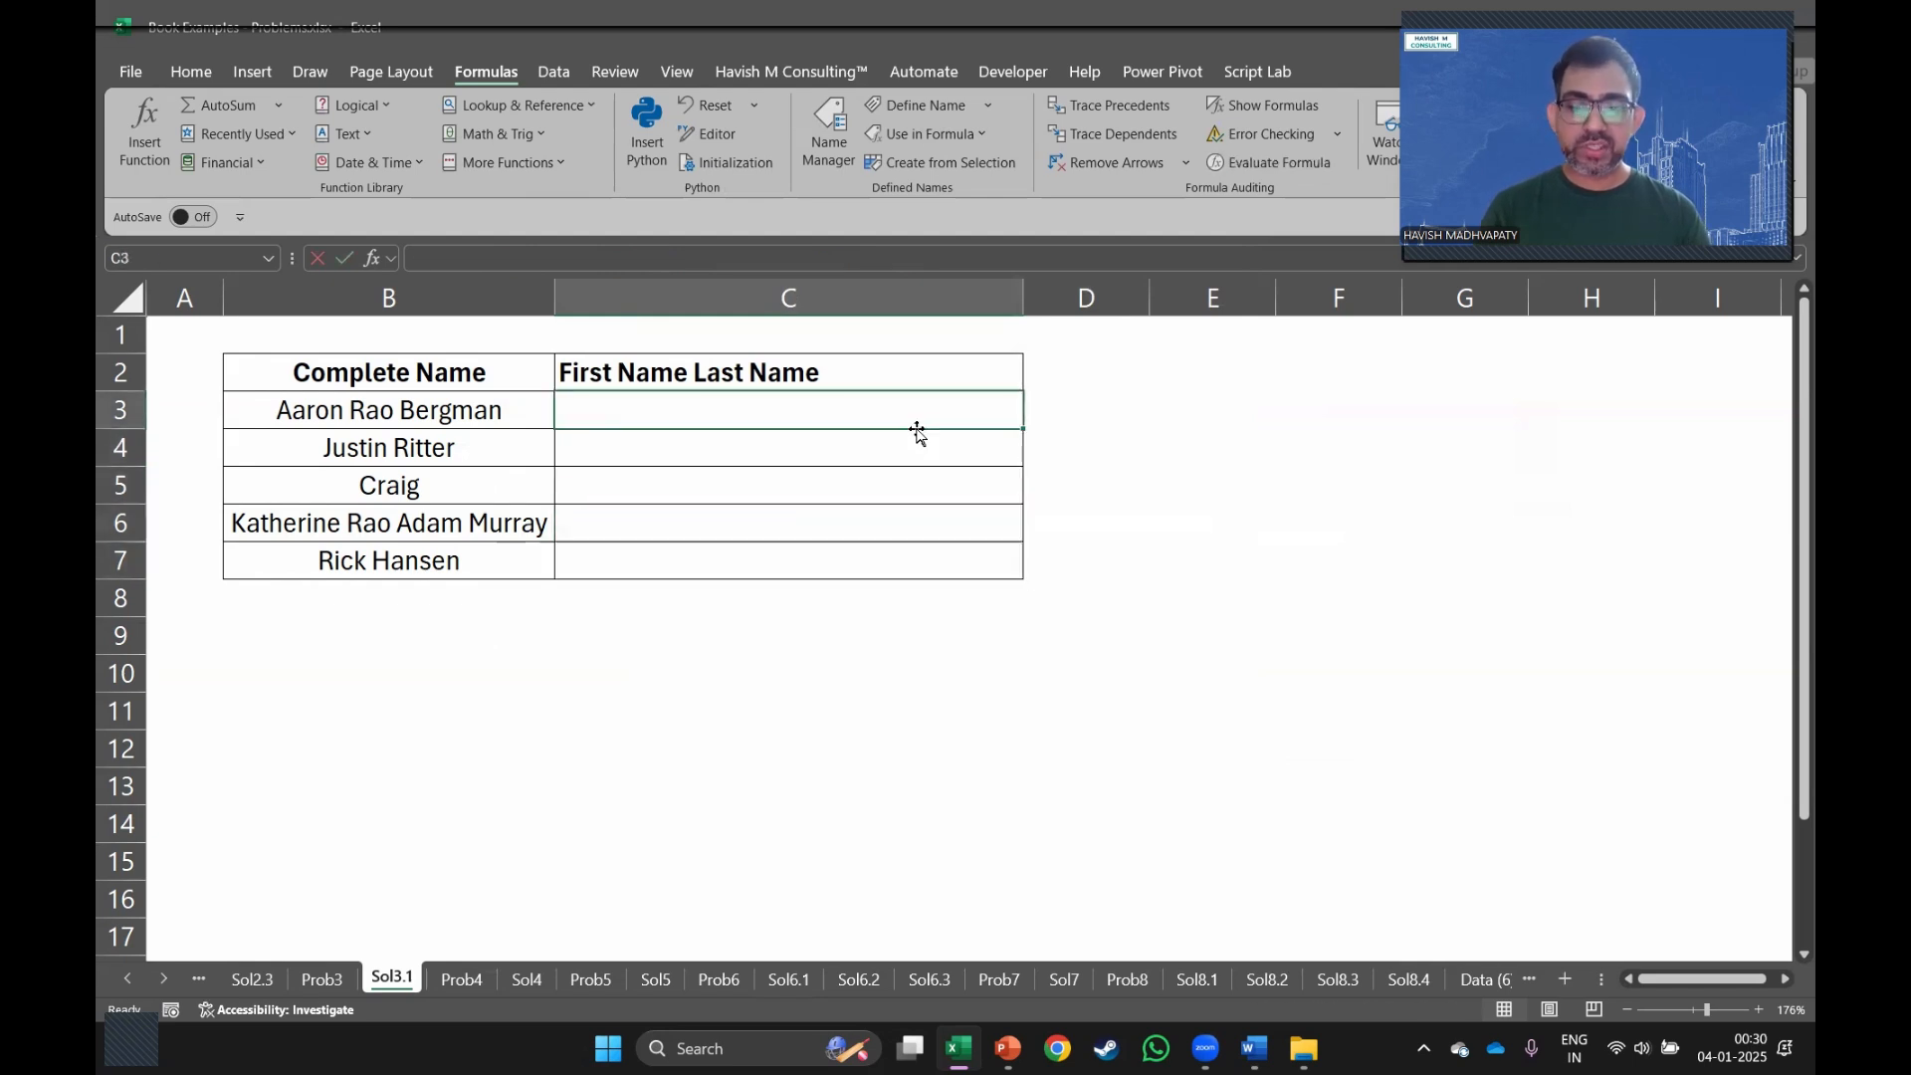
{"action": "type", "text": "=com"}
{"action": "key", "text": "Down"}
{"action": "key", "text": "Down"}
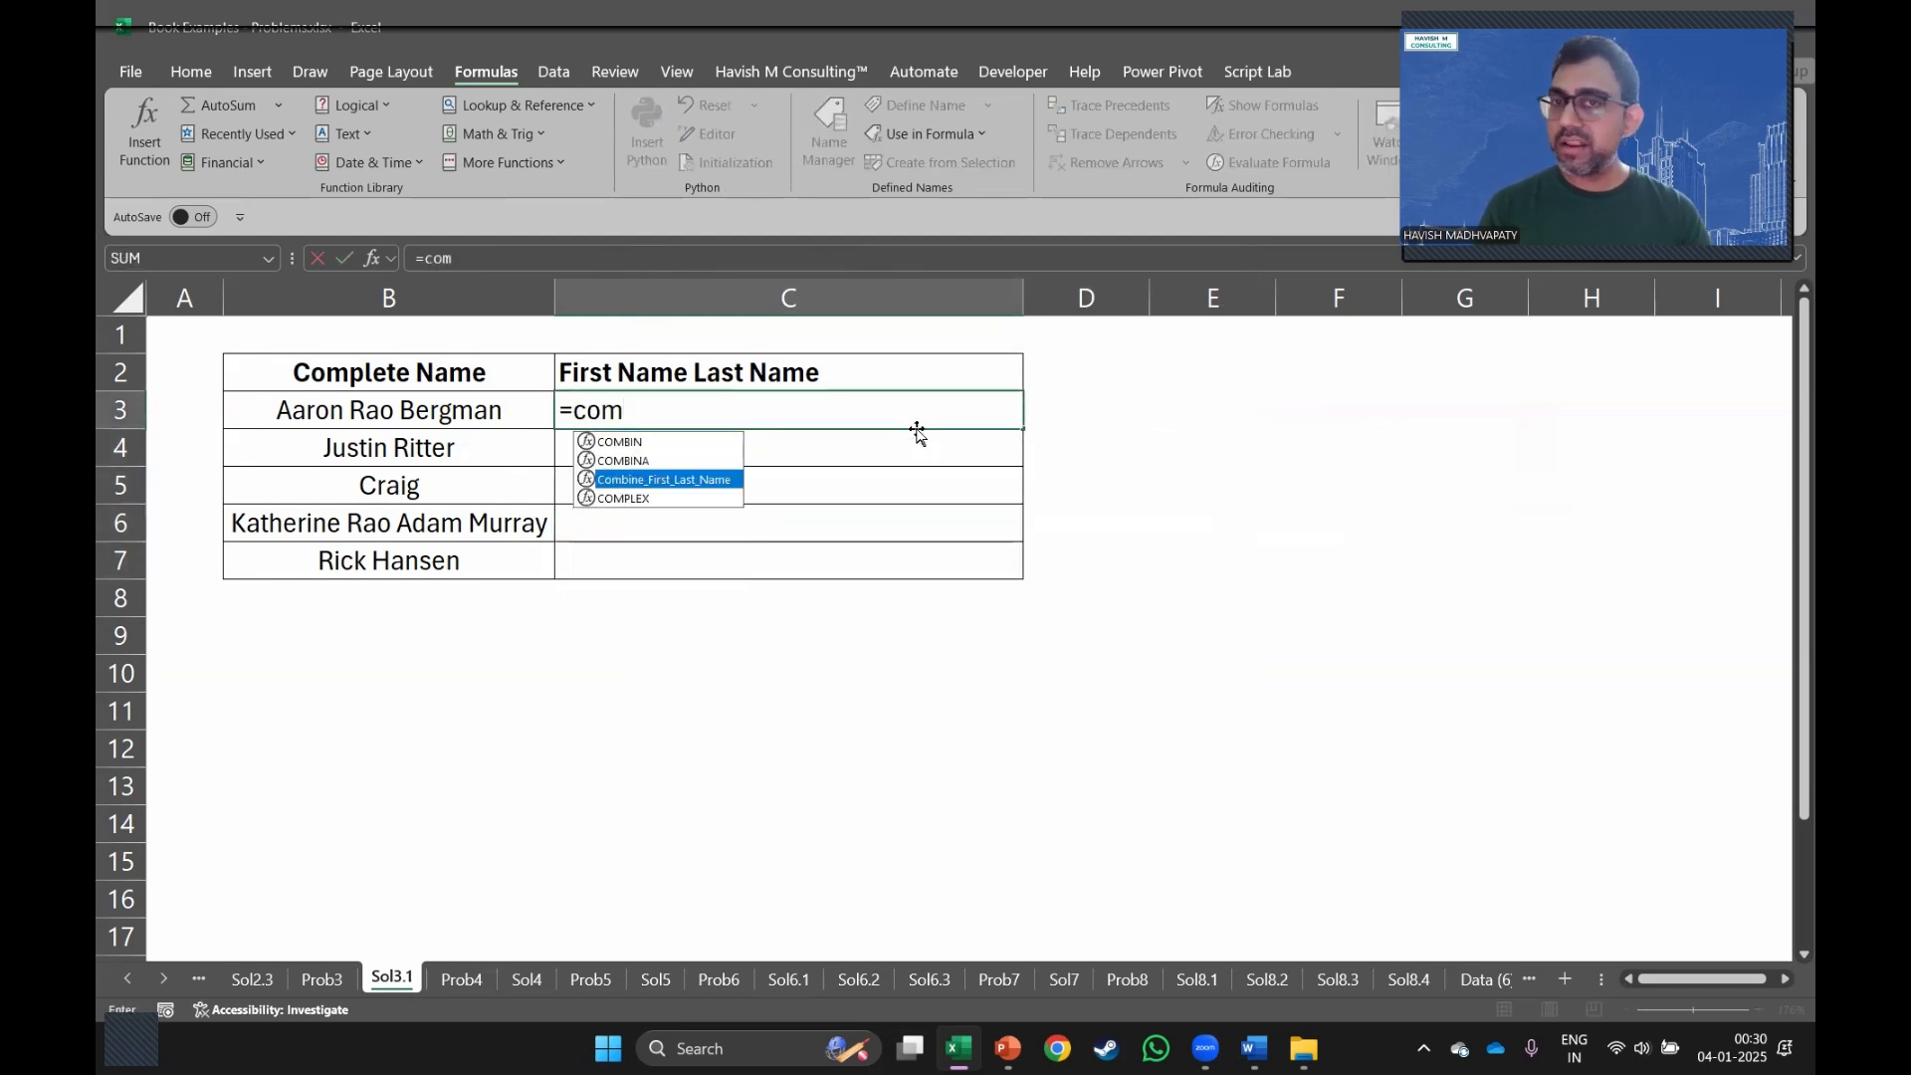
{"action": "key", "text": "Tab"}
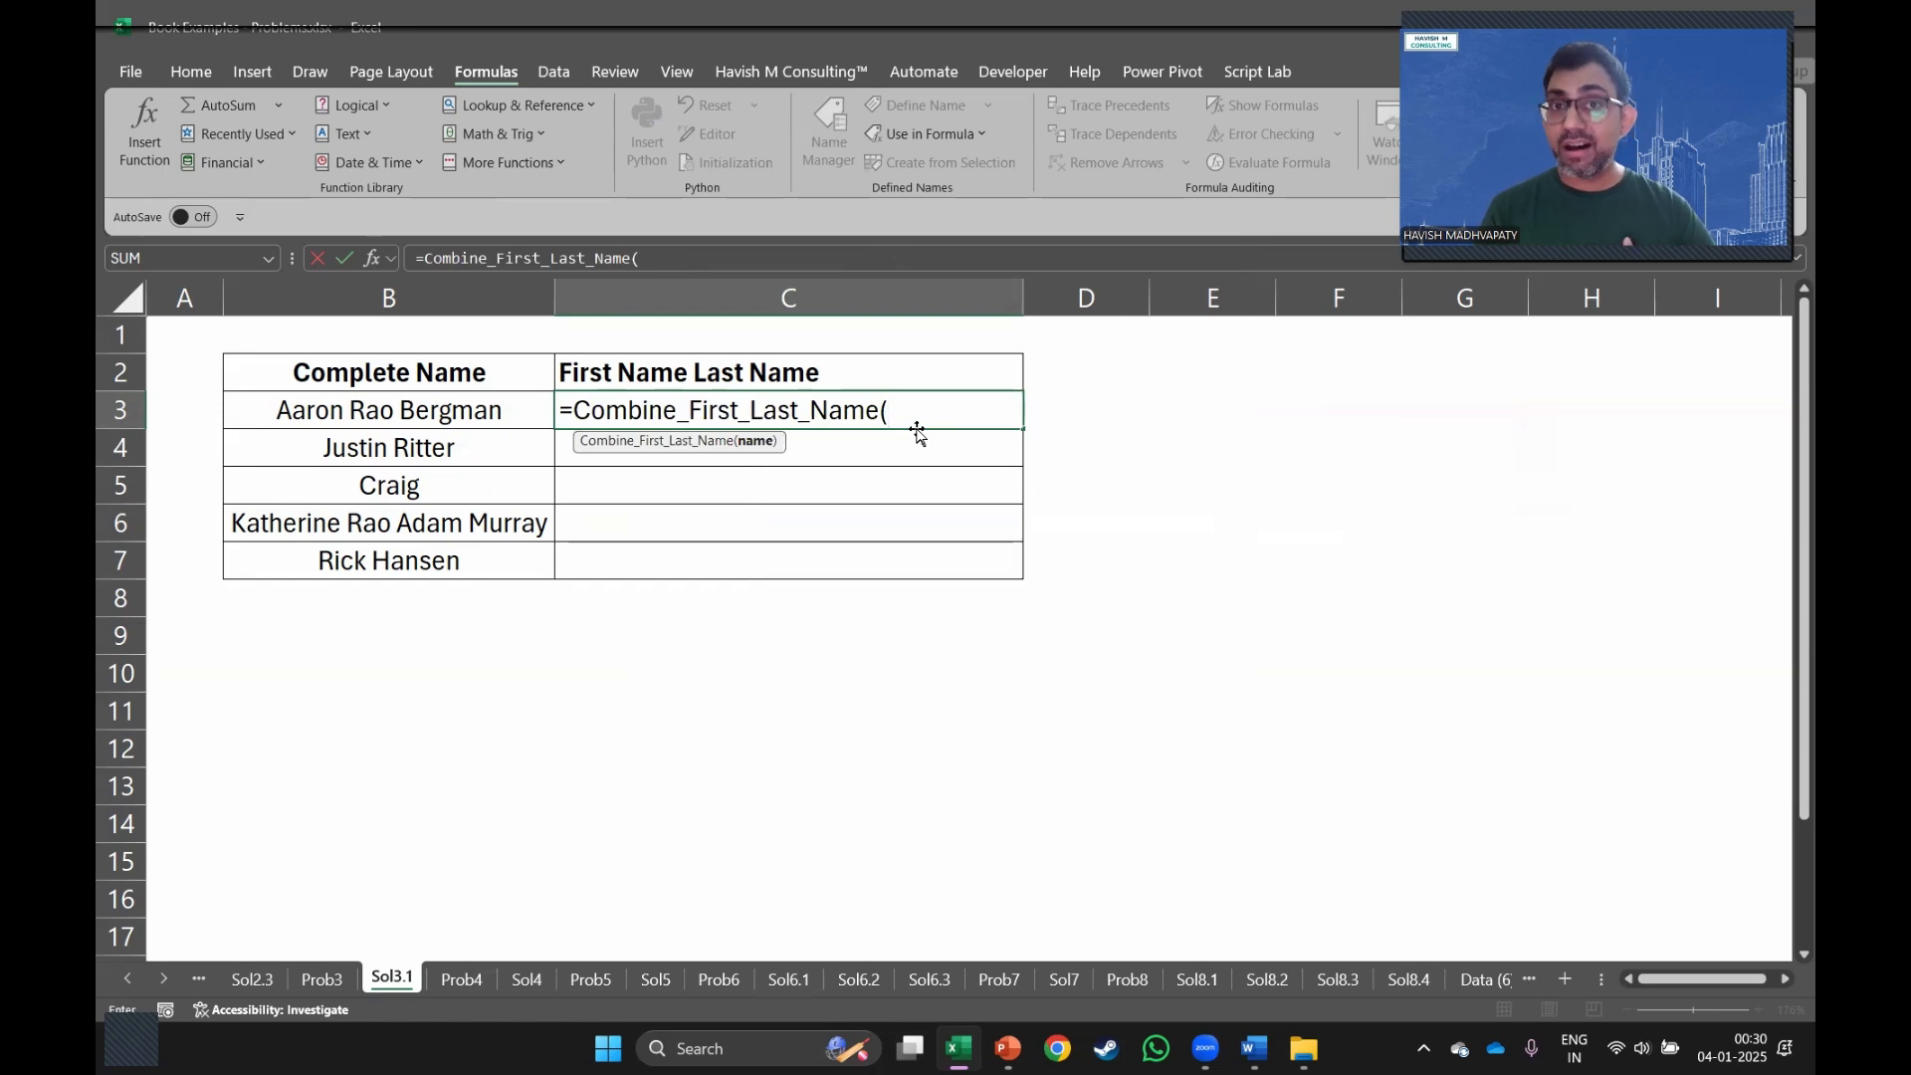
{"action": "key", "text": "Left"}
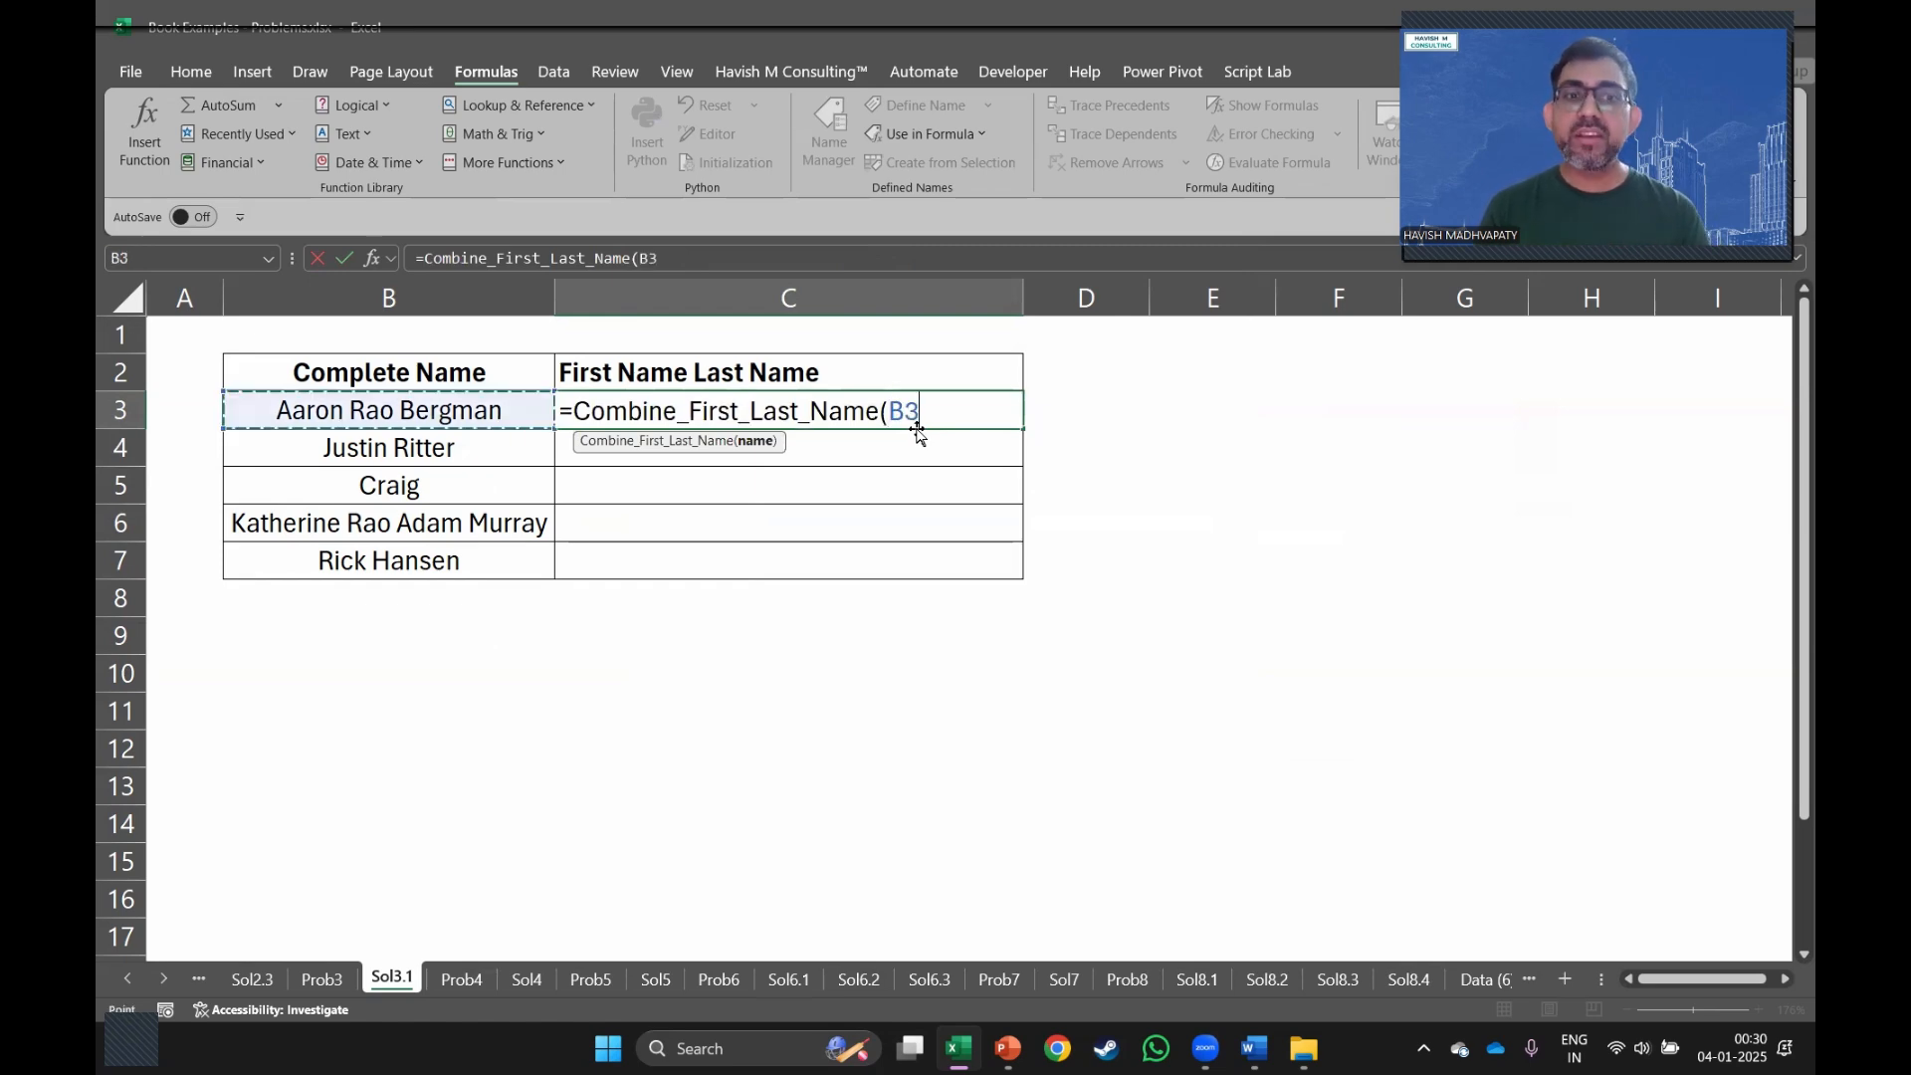
{"action": "type", "text": ")"}
{"action": "key", "text": "Return"}
Fill the Combine_First_Last_Name formula from C3 down to C7.
{"action": "left_click", "coordinate": [916, 427]}
{"action": "key", "text": "shift+Down"}
{"action": "key", "text": "shift+Down"}
{"action": "key", "text": "shift+Down"}
{"action": "key", "text": "shift+Down"}
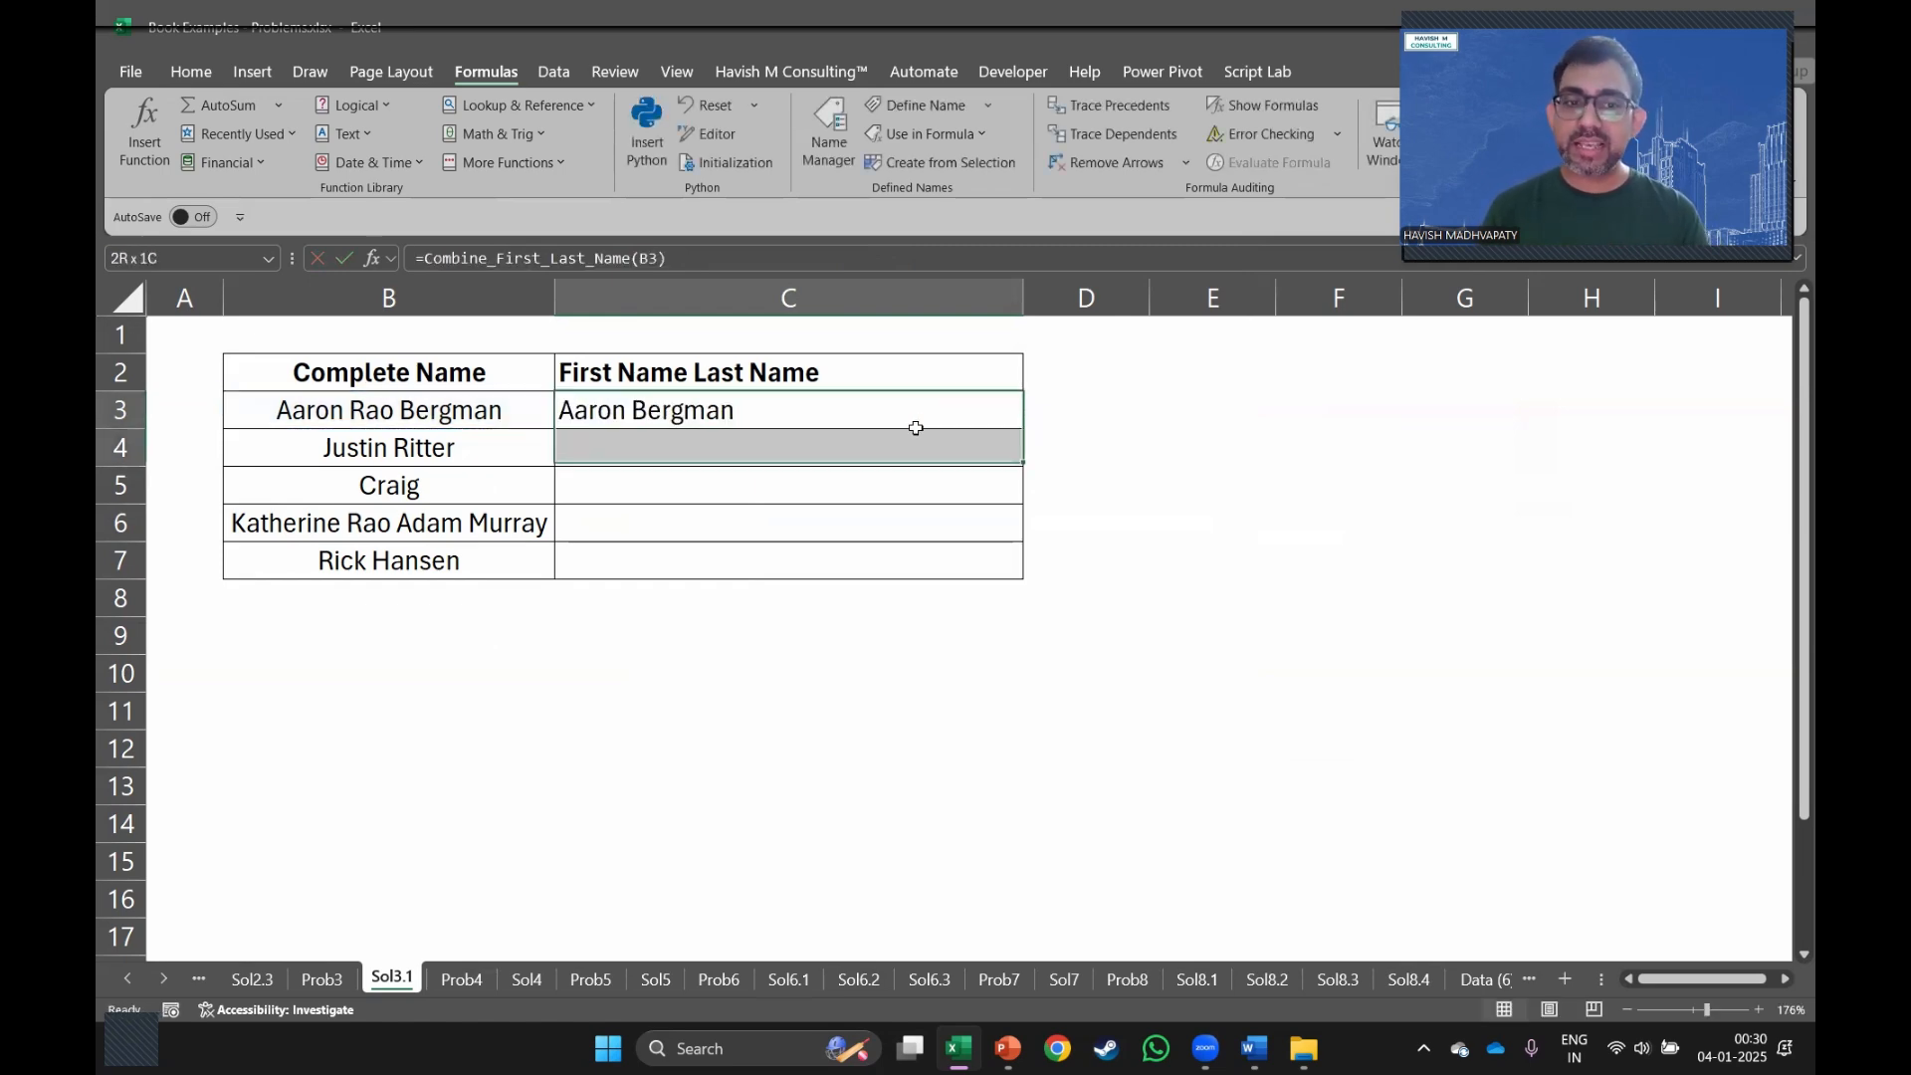
{"action": "key", "text": "ctrl+d"}
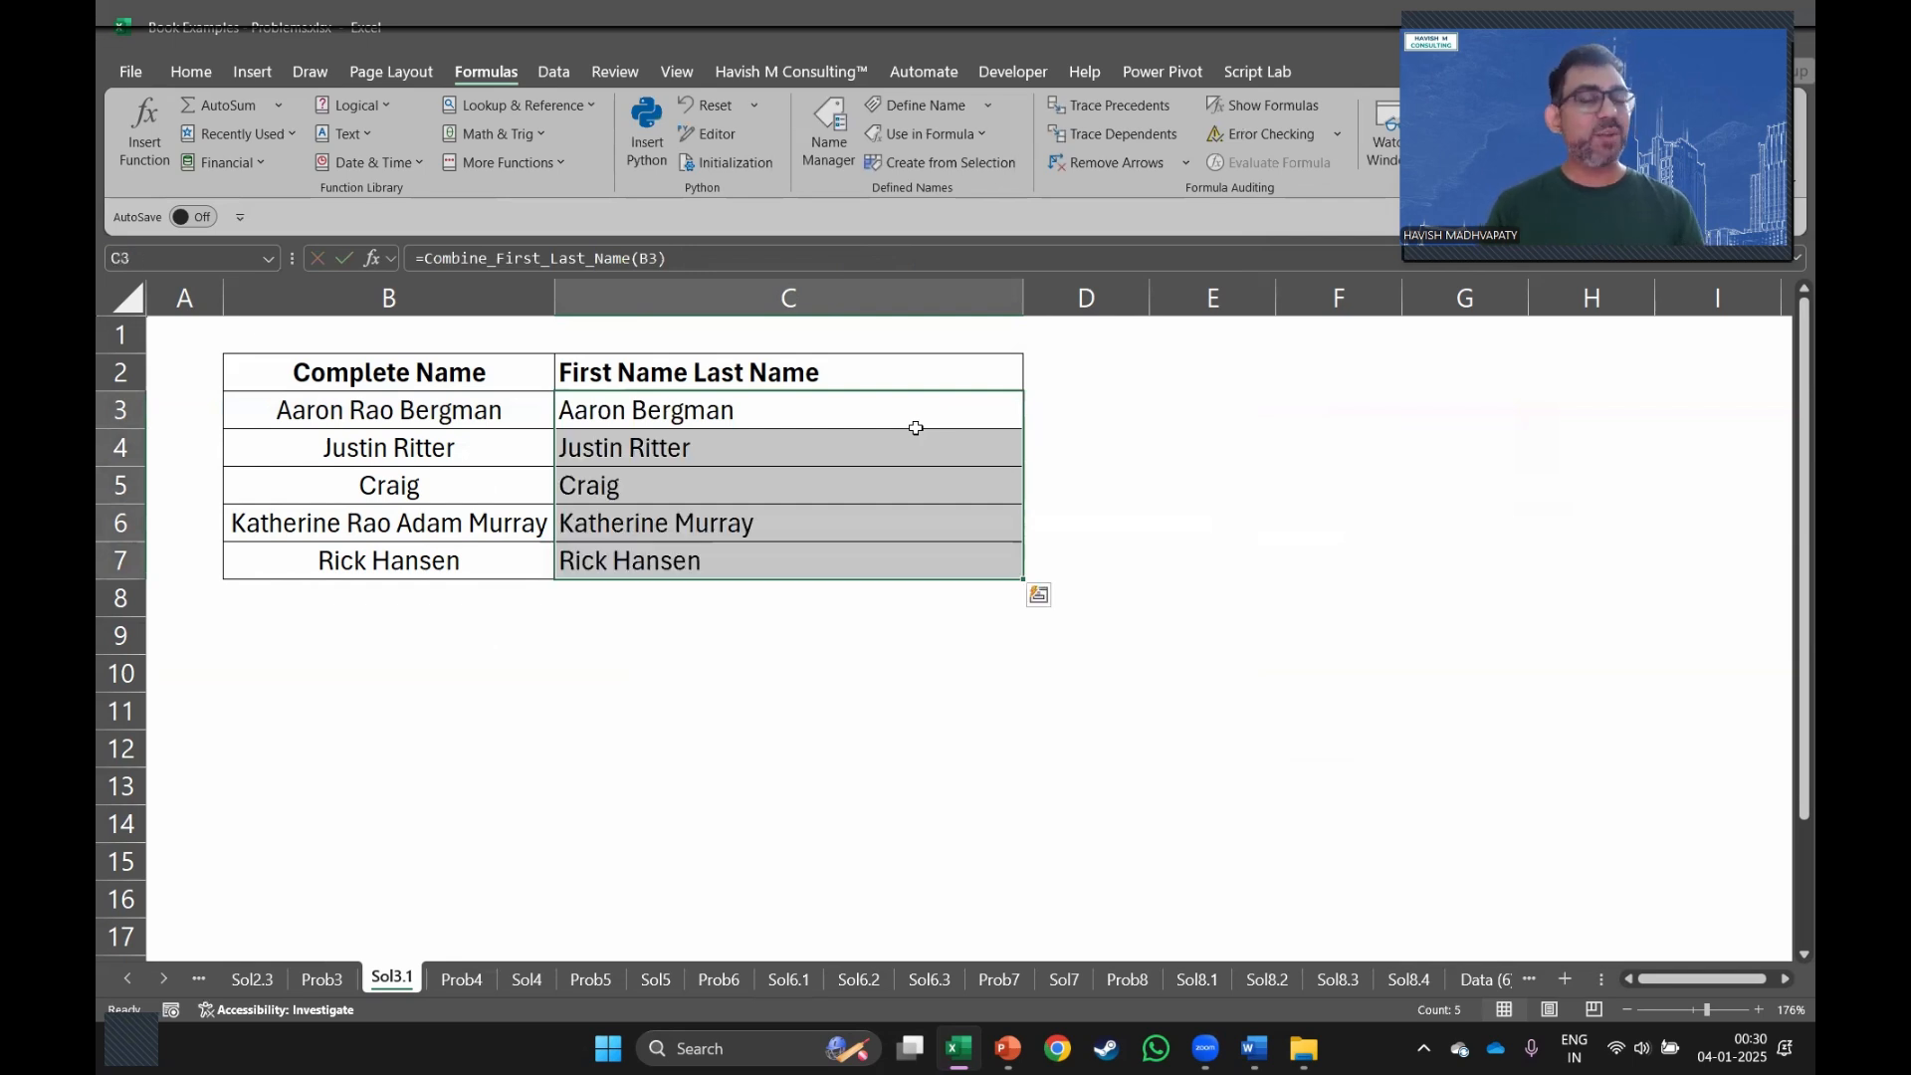